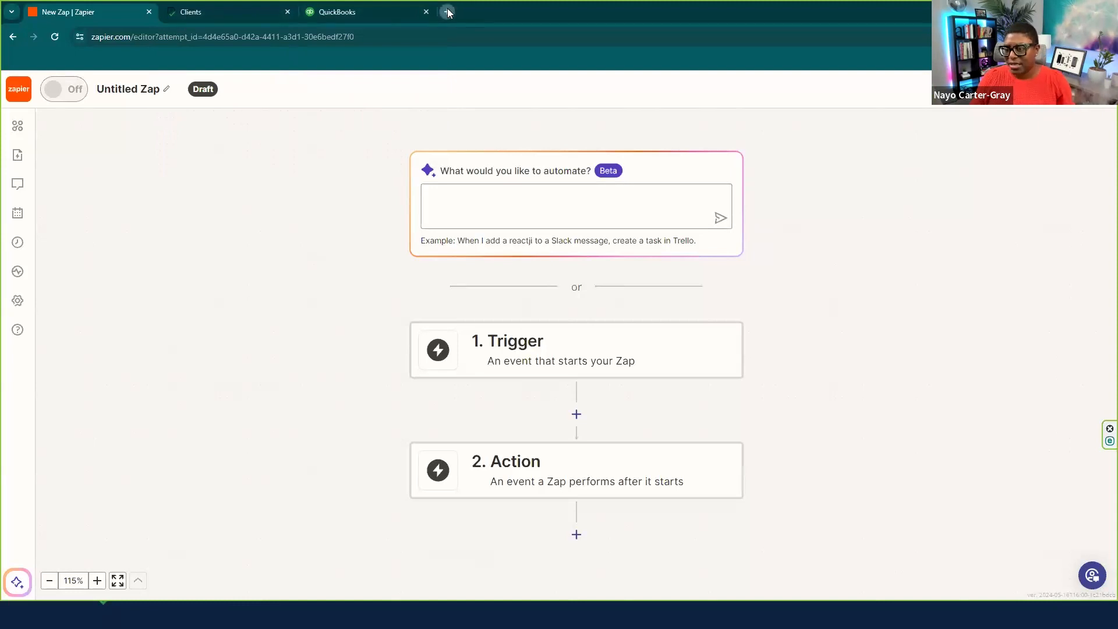
- Open Zapier's My Zaps page in a new browser tab
left_click(447, 11)
type("za")
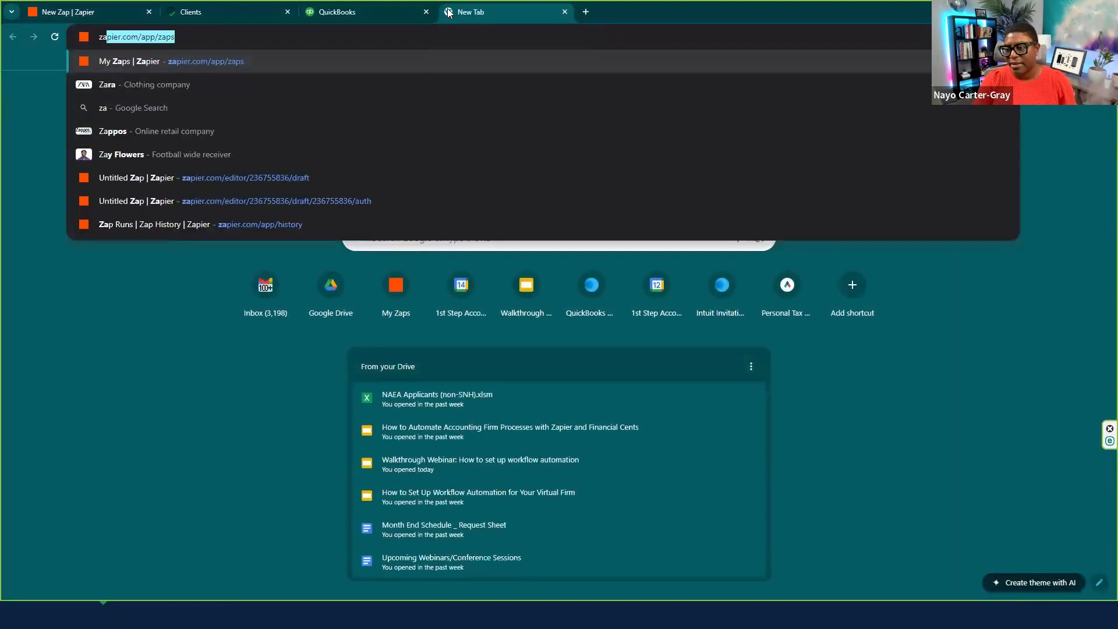
type("pai")
key("BackSpace")
key("BackSpace")
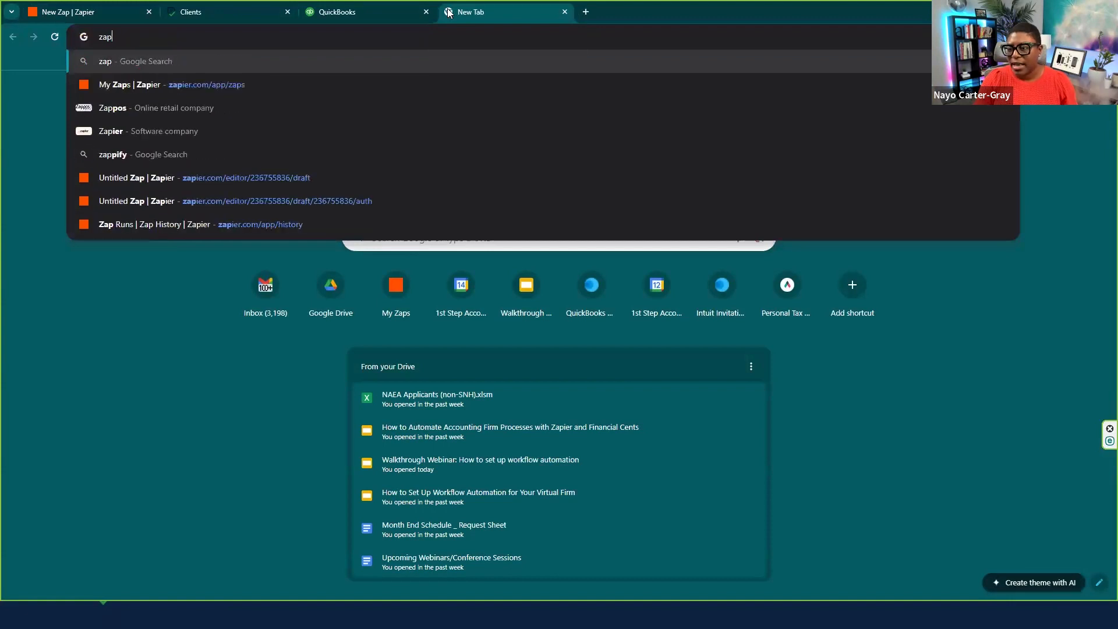
type("ier.c")
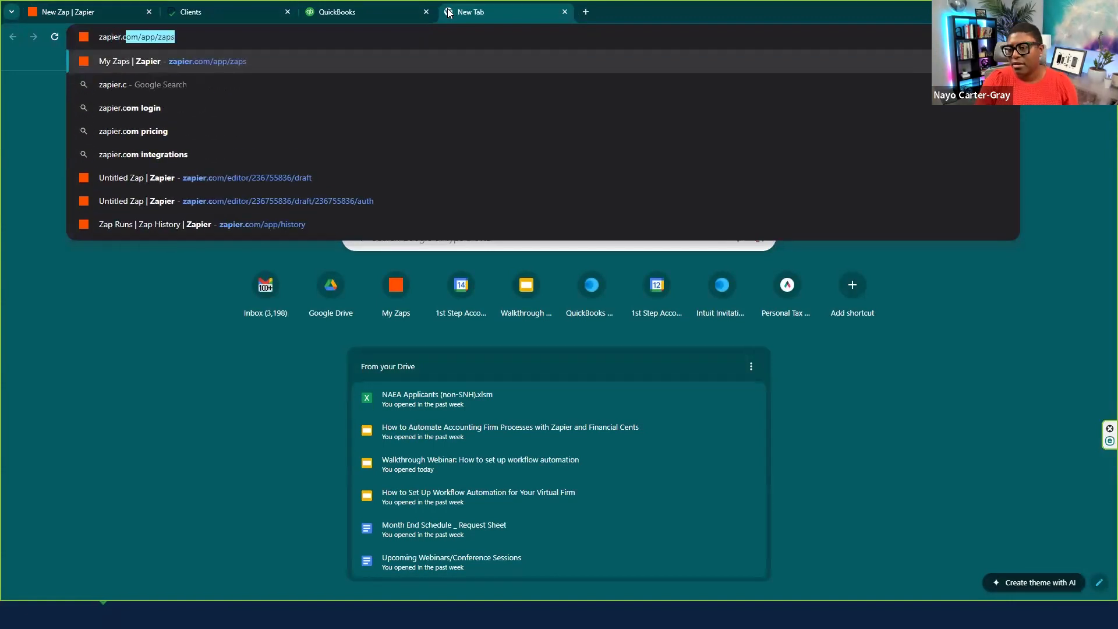
key("Return")
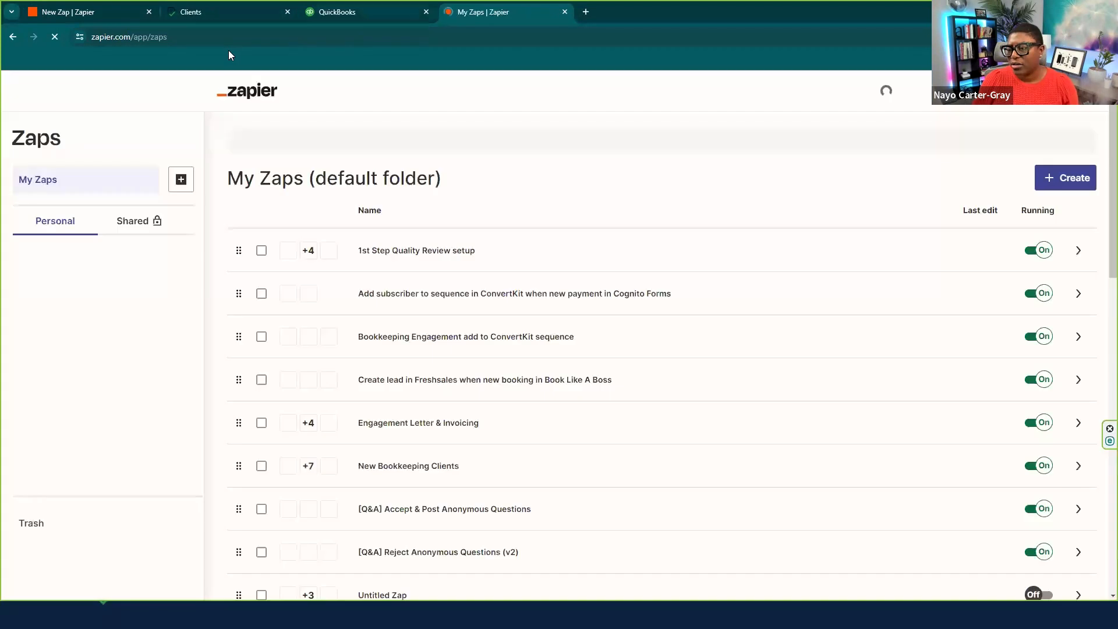
- Close the extra browser tabs and return to the Zap editor
left_click(202, 37)
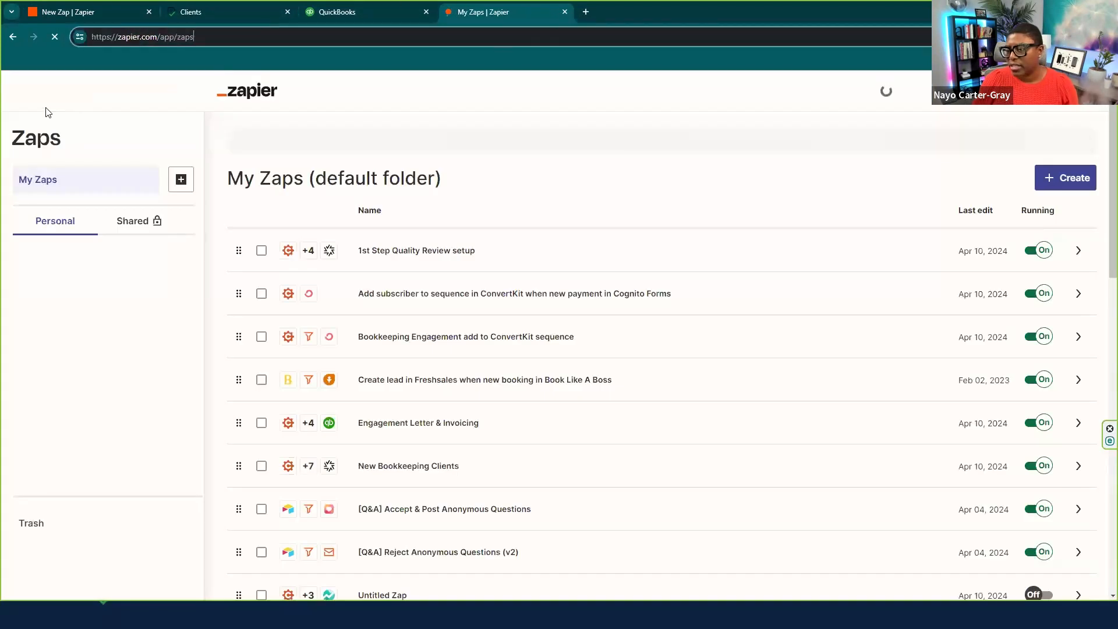
left_click(564, 12)
left_click(447, 11)
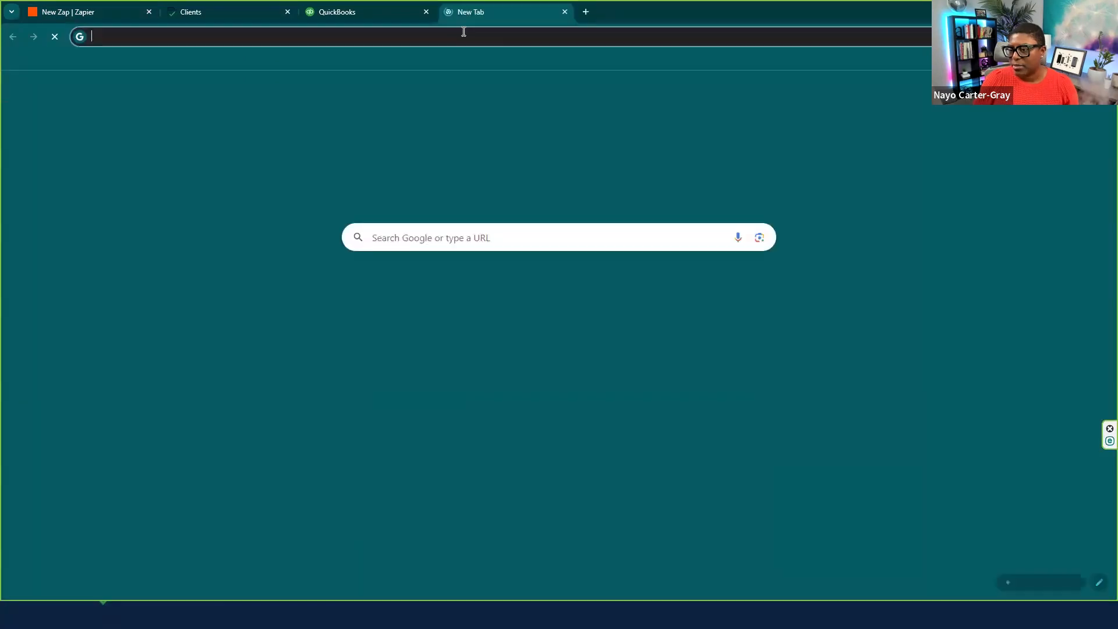
type("z")
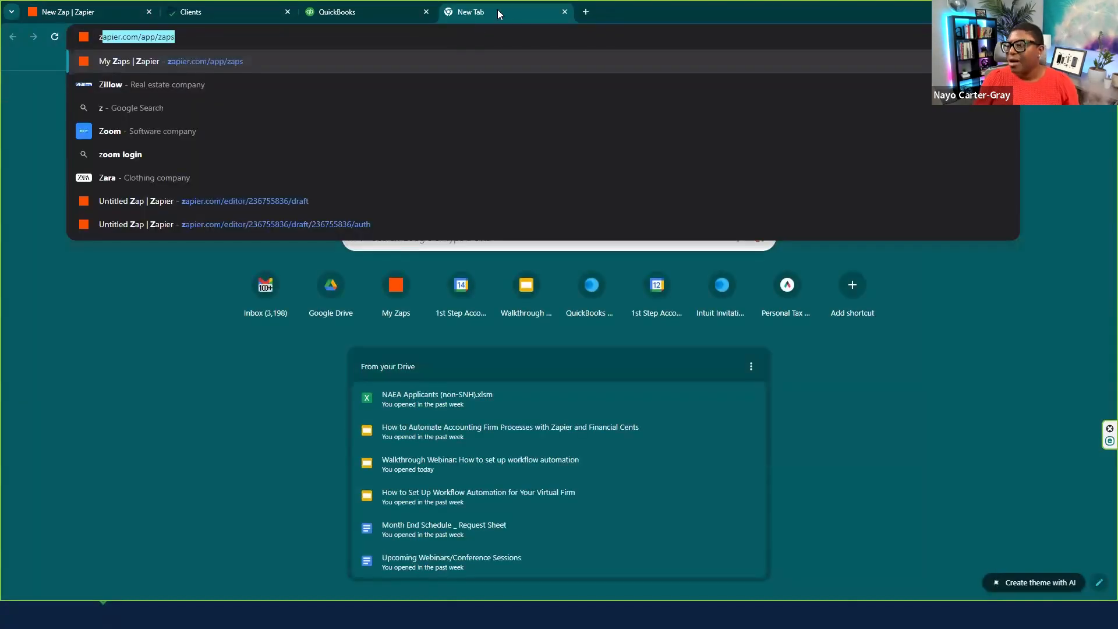
left_click(563, 12)
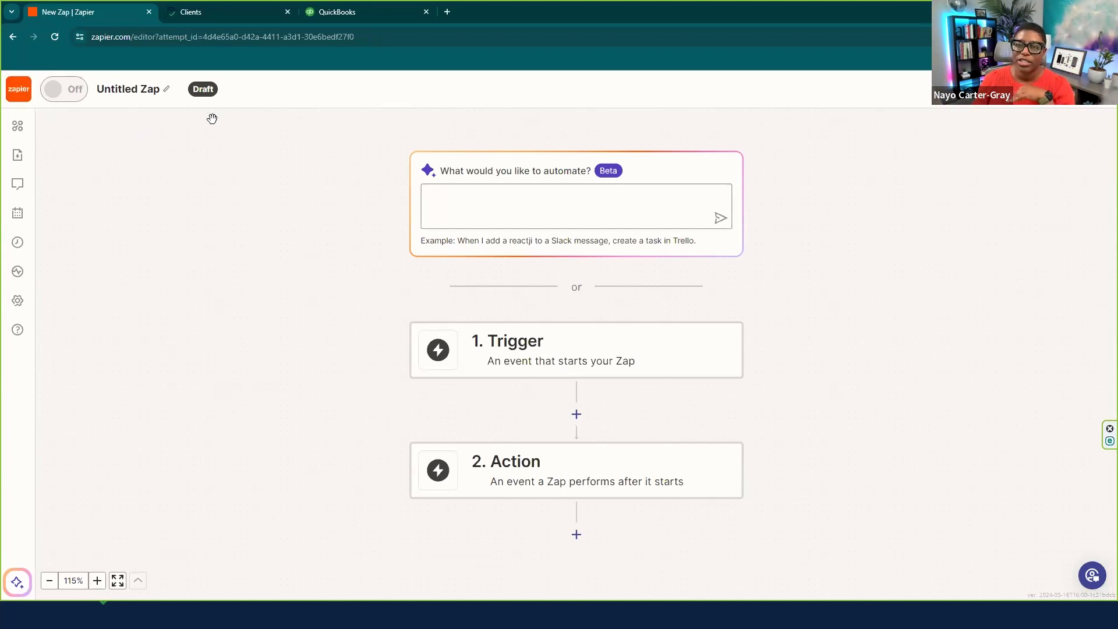
- Search 'cognito' in the trigger picker and choose Cognito Forms
left_click(532, 188)
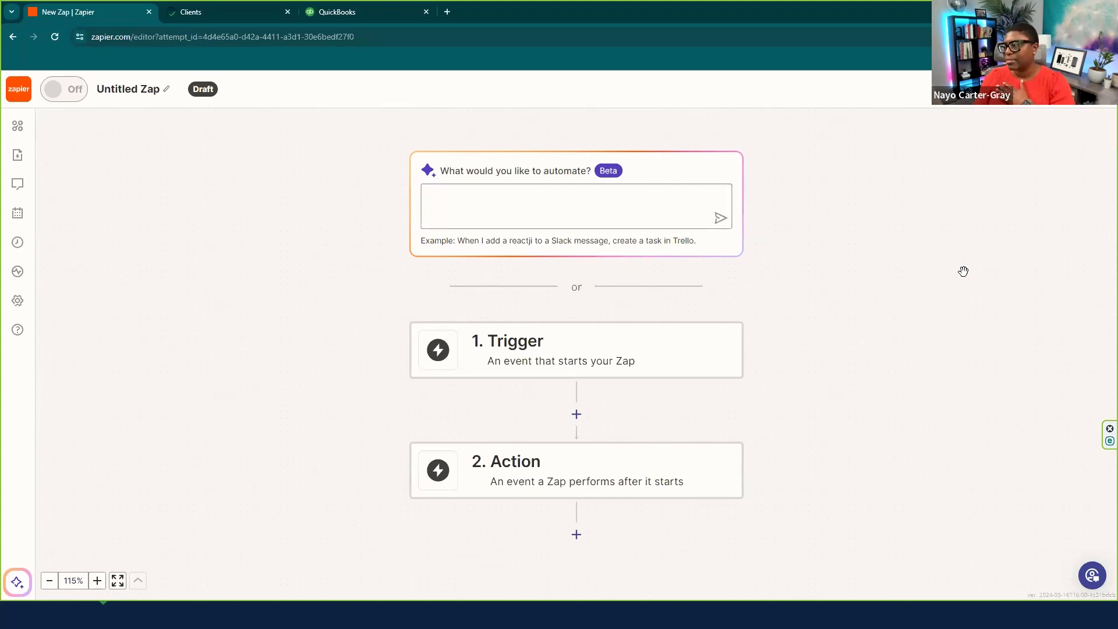
scroll(885, 284, "down", 2)
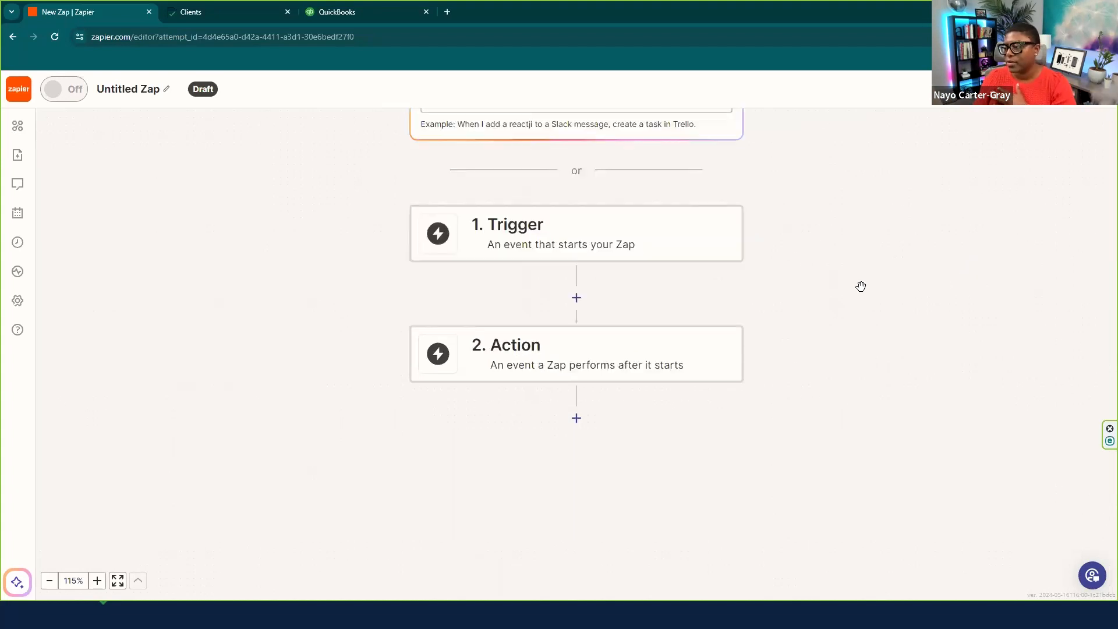
left_click(522, 234)
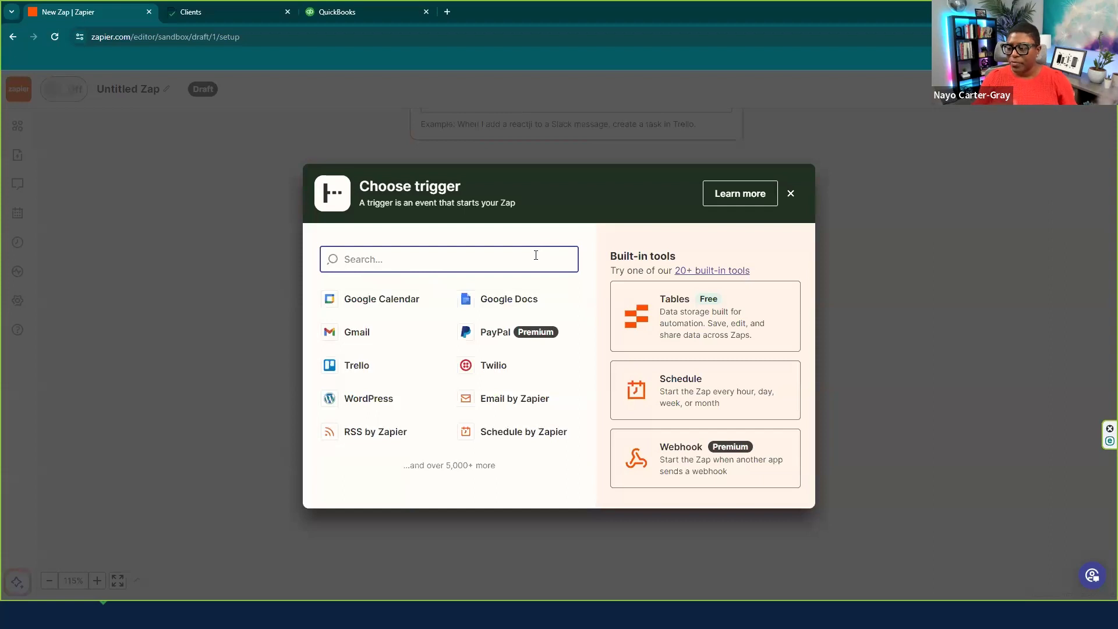
type("cog")
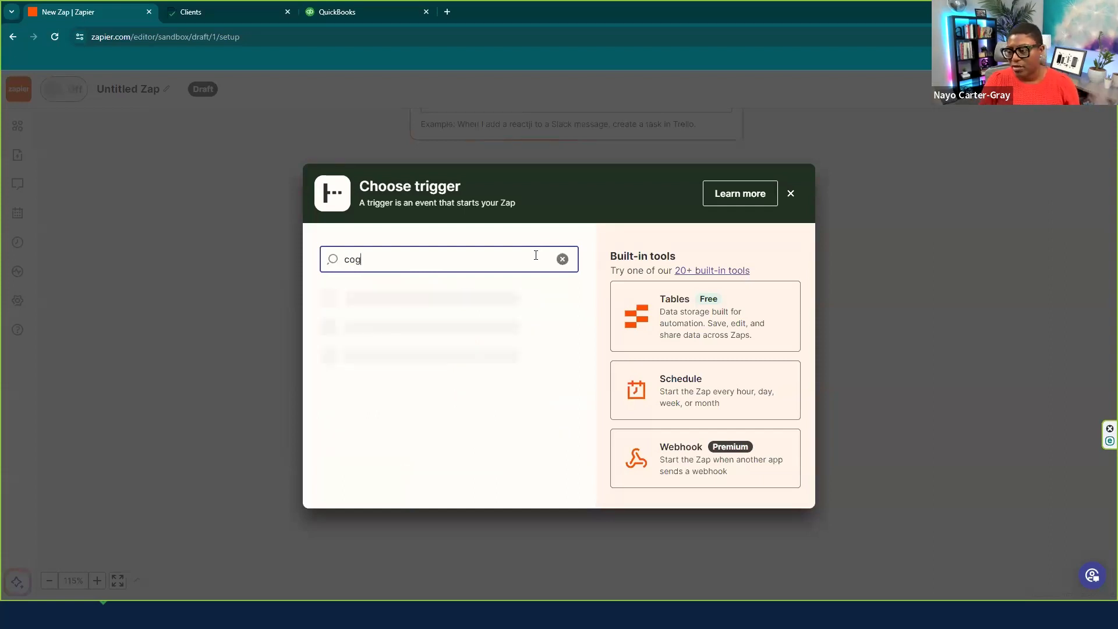
type("nito")
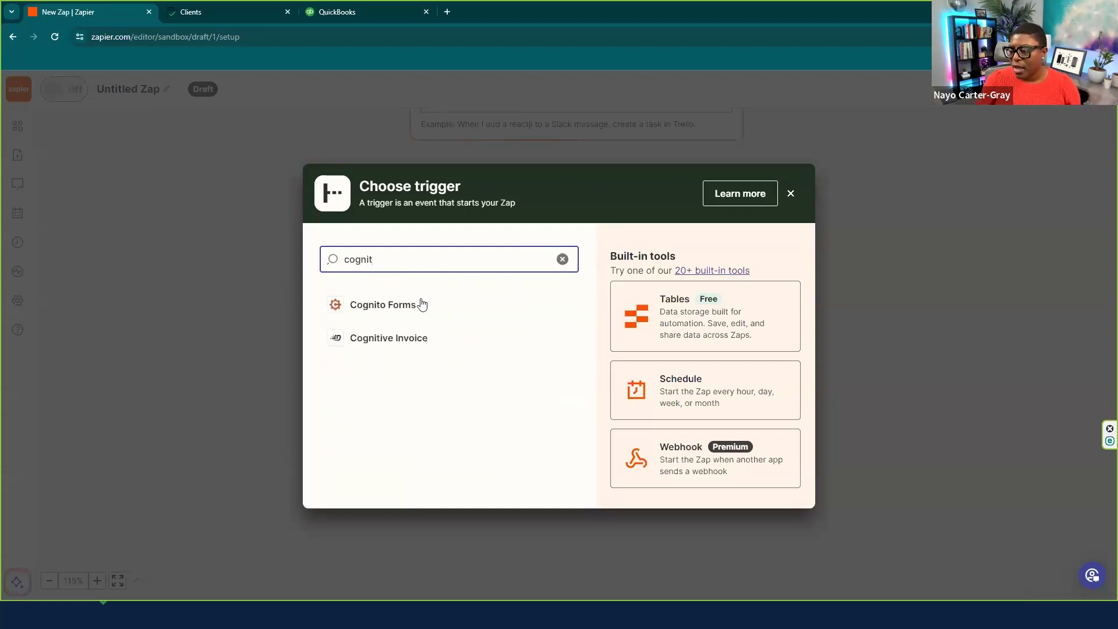
left_click(360, 304)
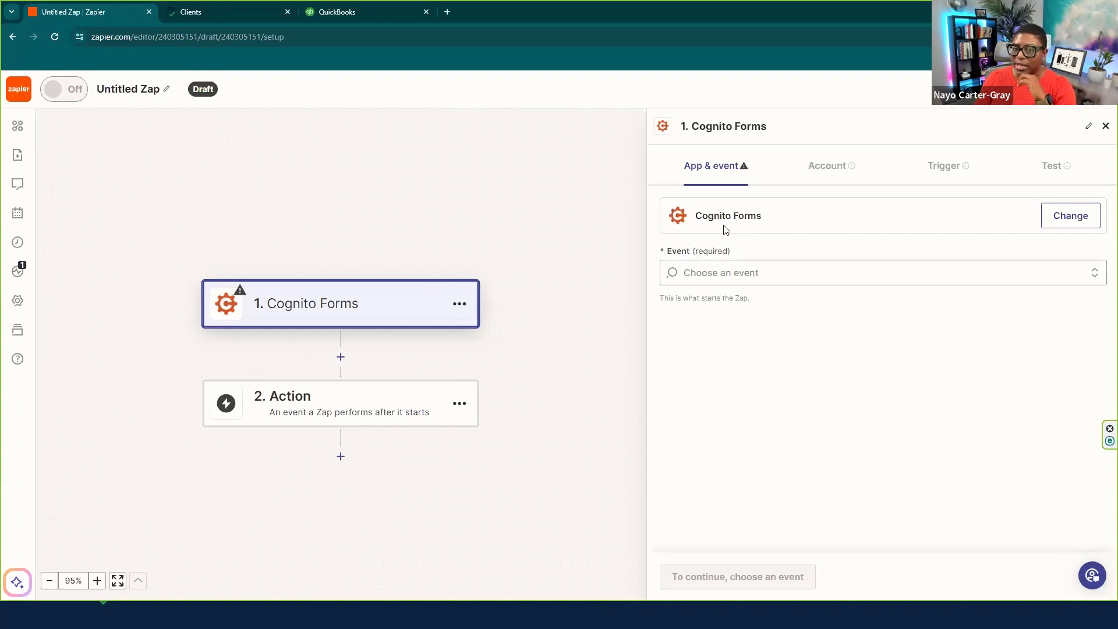
- Set the trigger event to New Entry and accept the connected Cognito Forms account
left_click(698, 276)
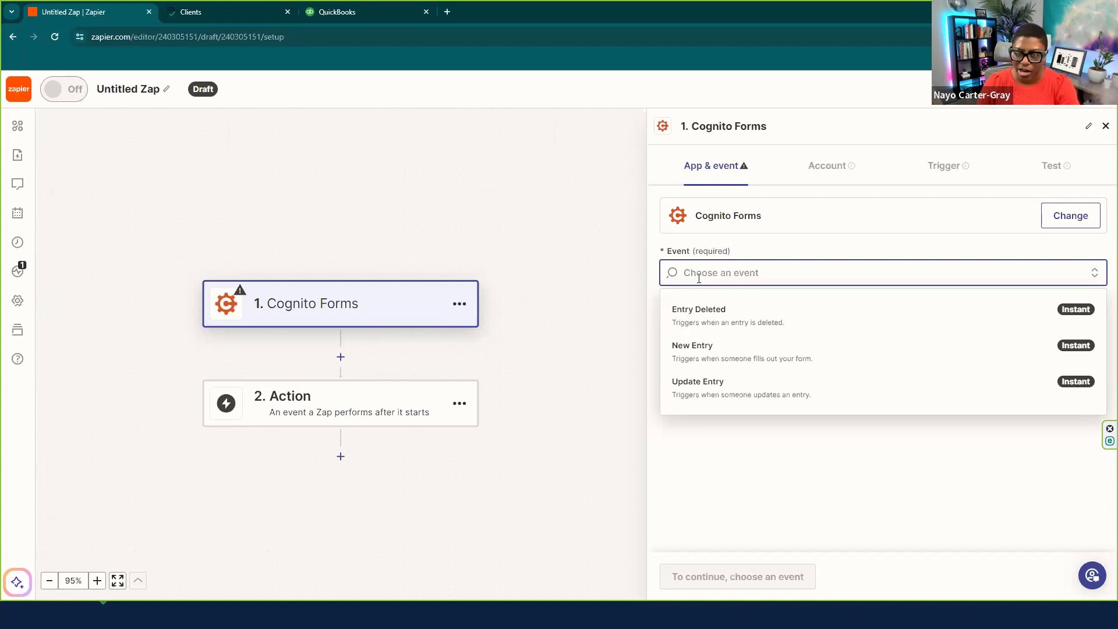
left_click(708, 358)
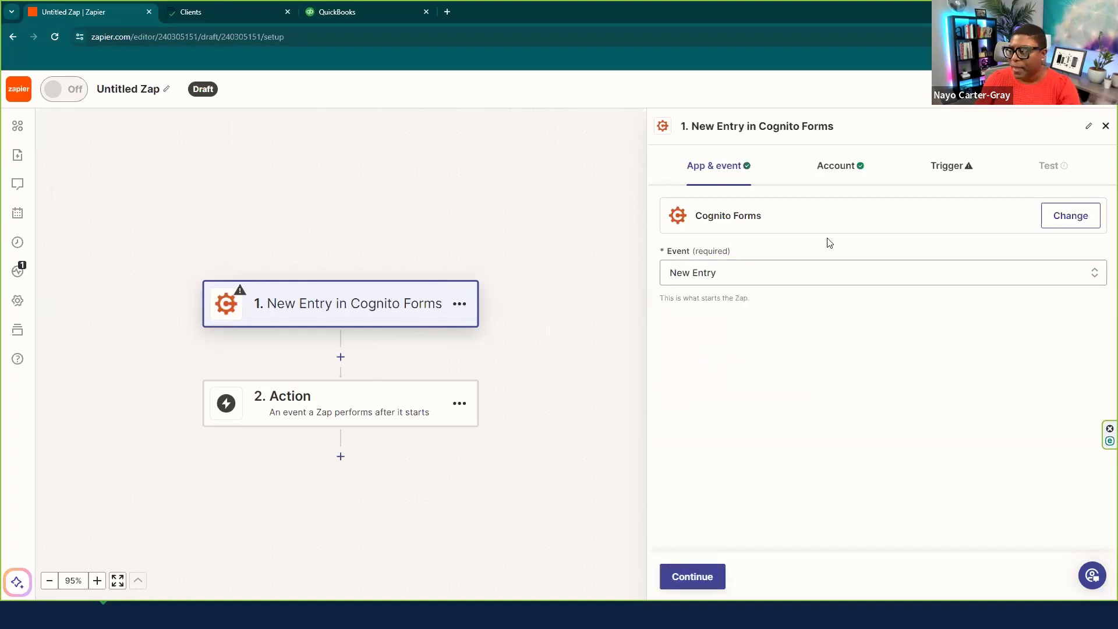
left_click(692, 577)
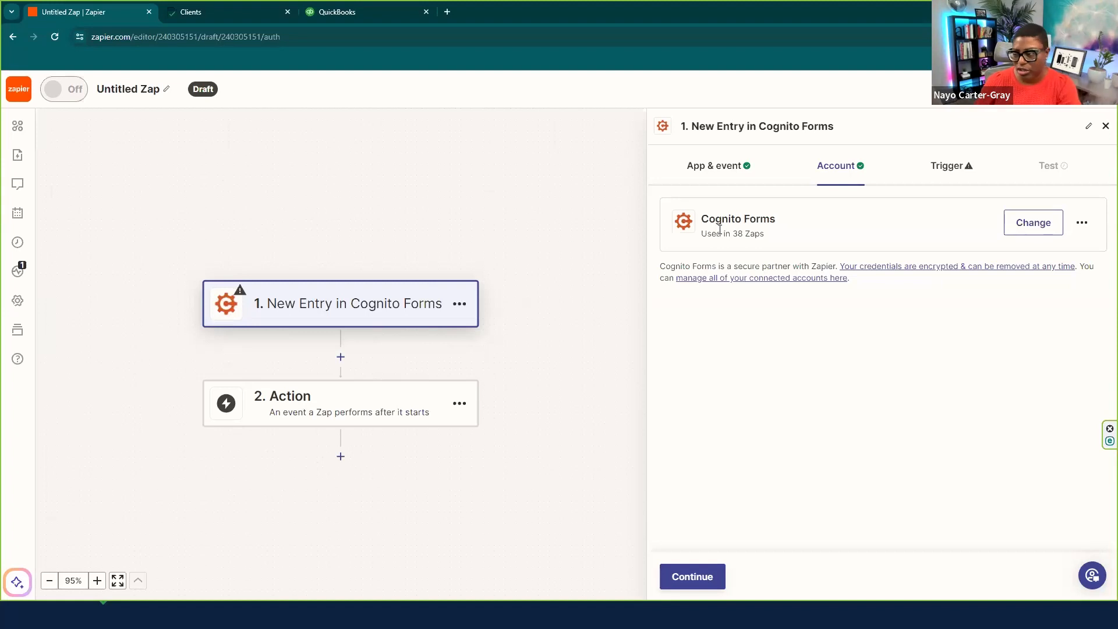
left_click(698, 580)
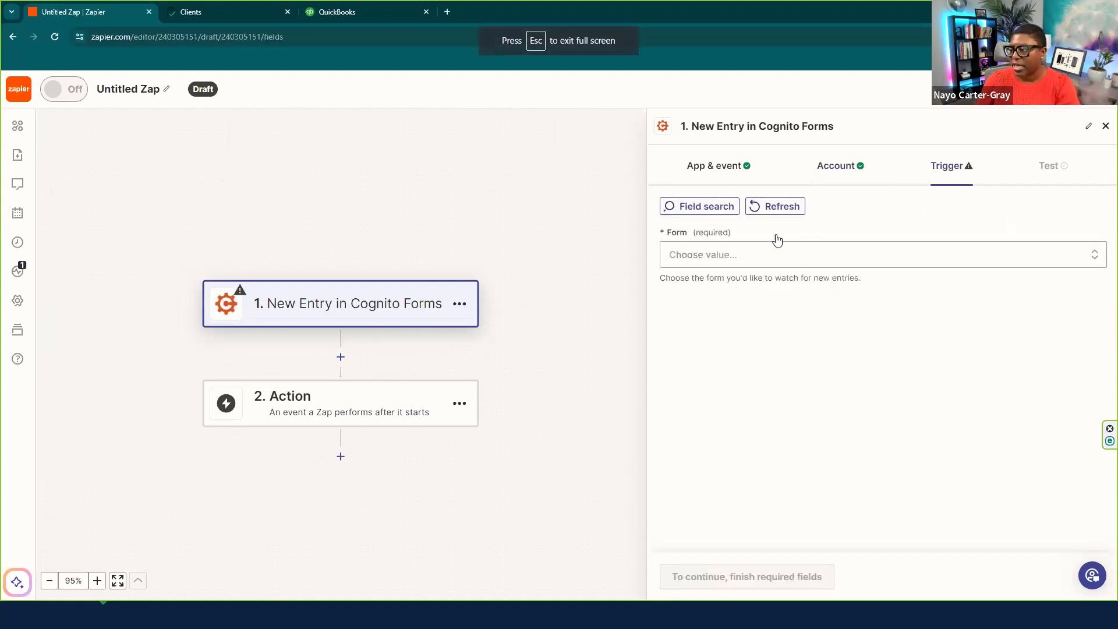
- Select the 'Demo of Tax Organizer' form for the trigger and continue to testing
left_click(719, 256)
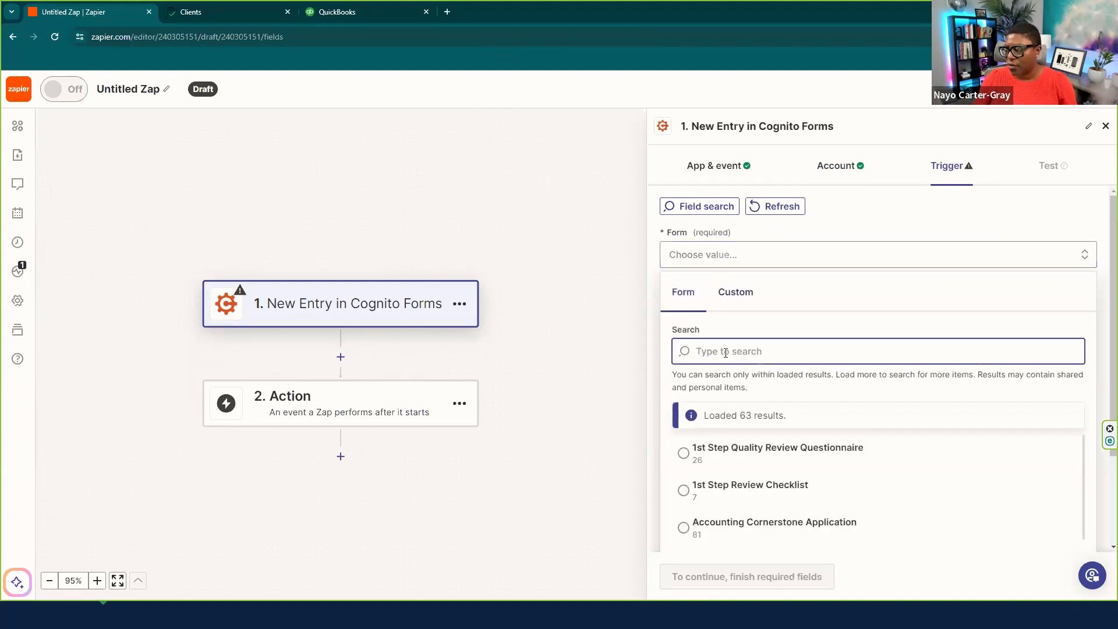
type("deom")
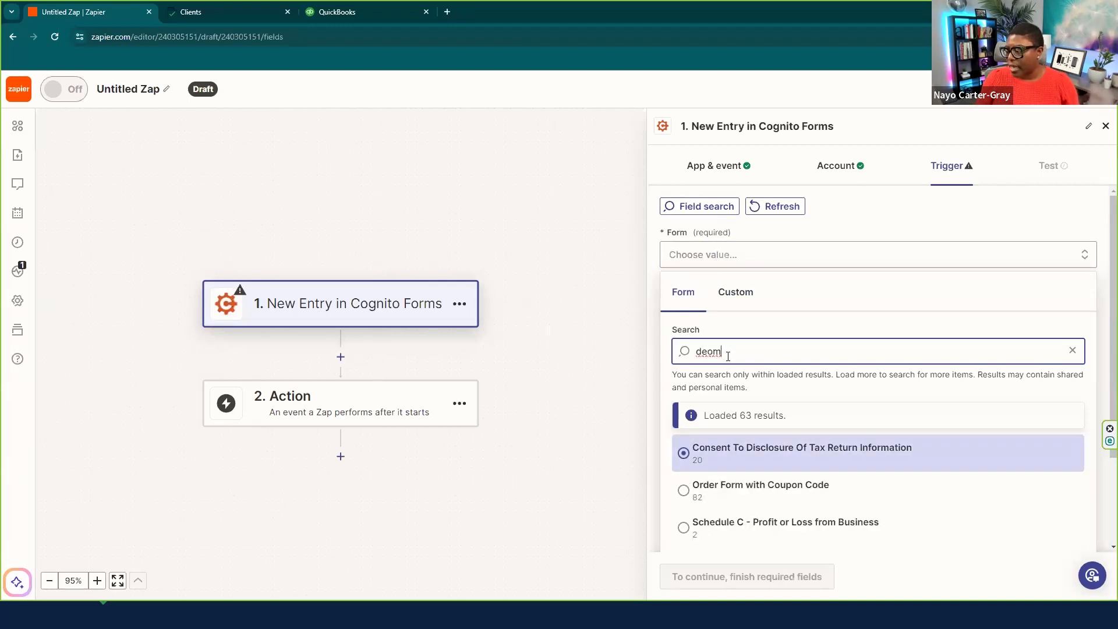
key("BackSpace")
key("BackSpace")
type("mo")
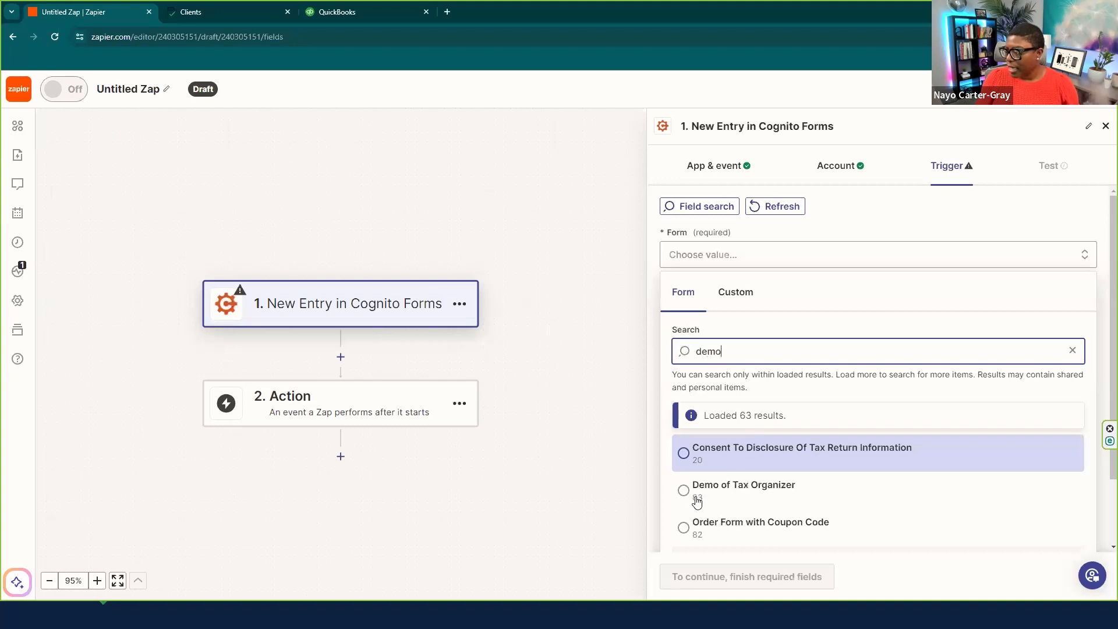
left_click(685, 492)
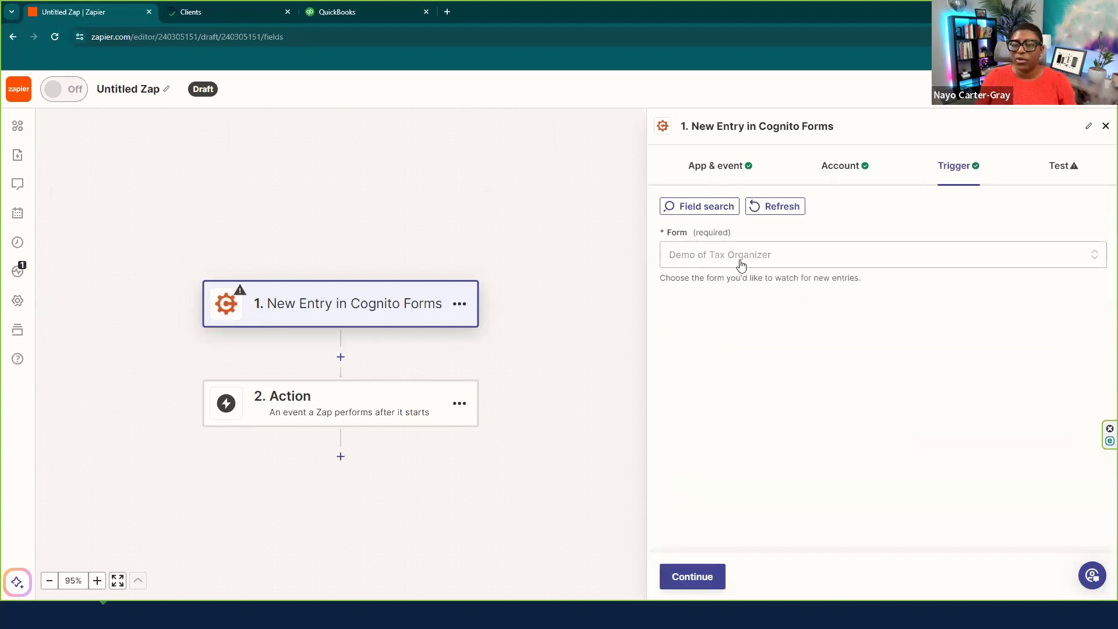
left_click(715, 576)
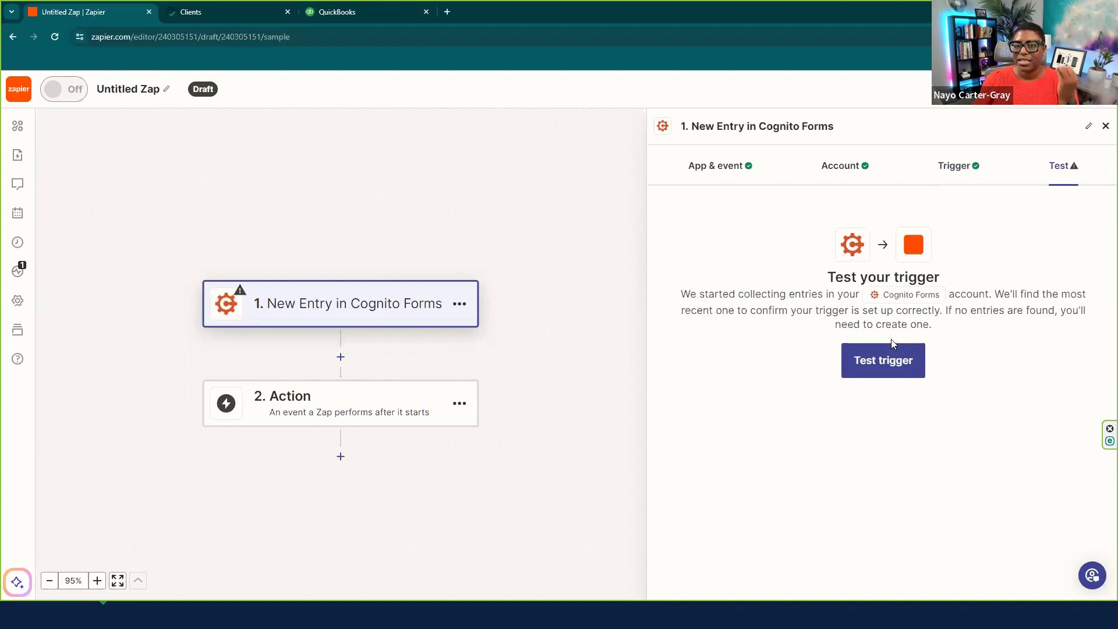
- Test the trigger, review sample Entry A, and continue with that record
left_click(894, 355)
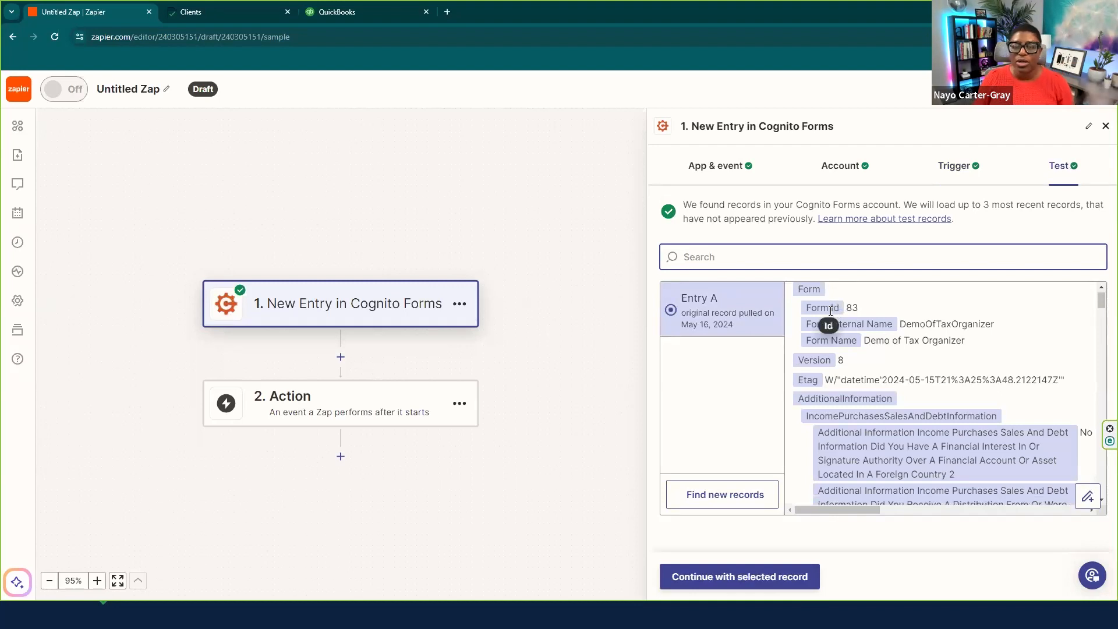
scroll(818, 355, "down", 4)
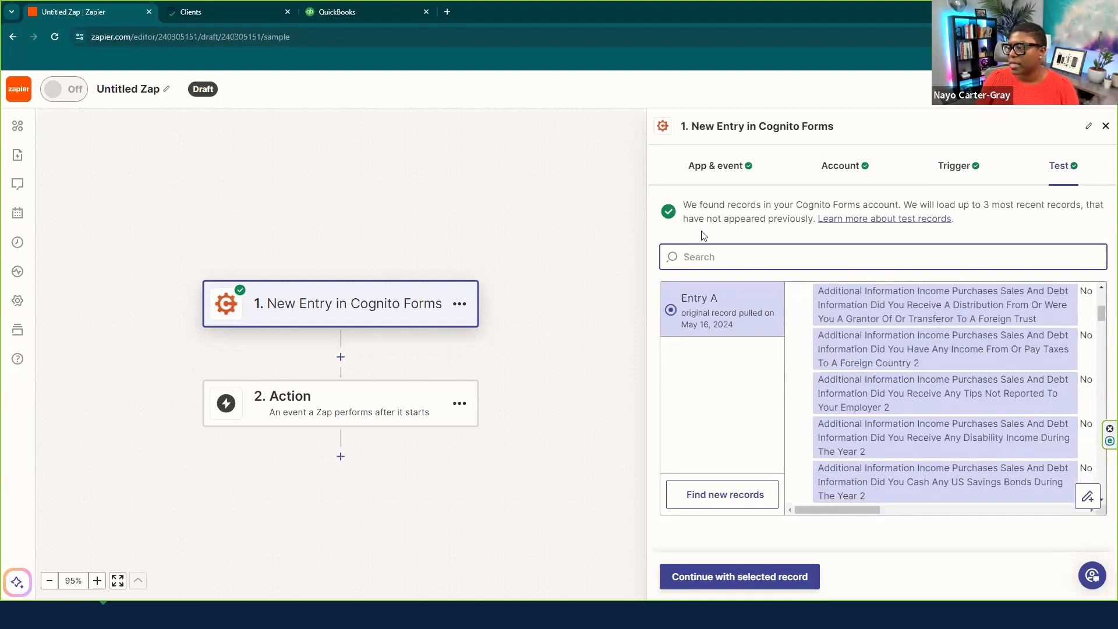
left_click(735, 577)
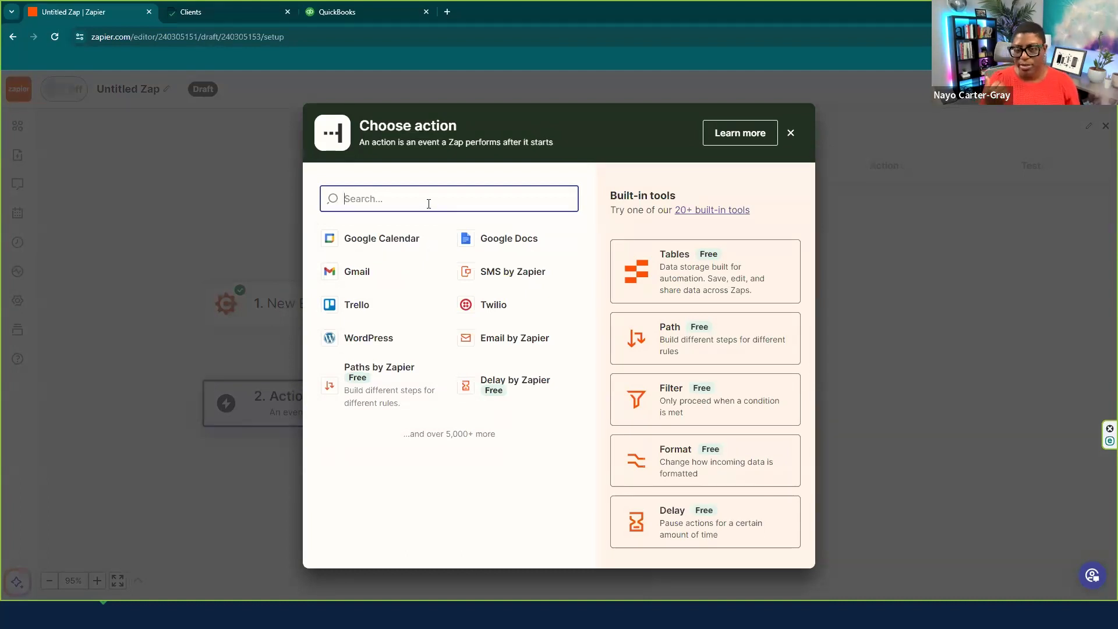
- Choose Financial Cents as the step 2 app with the Create Client event
type("fina")
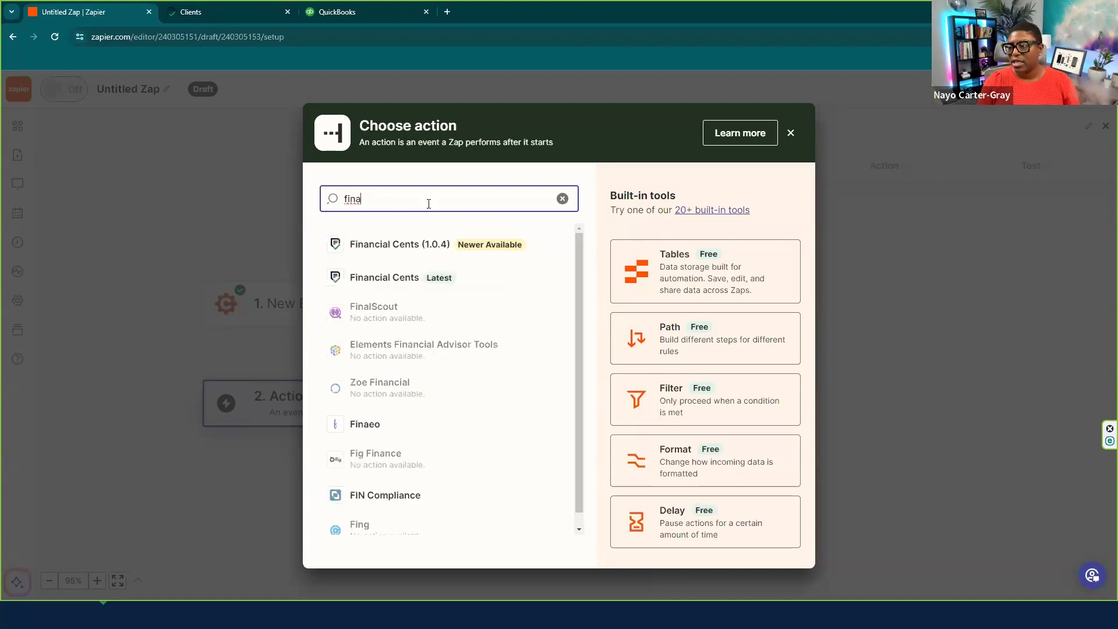
left_click(383, 278)
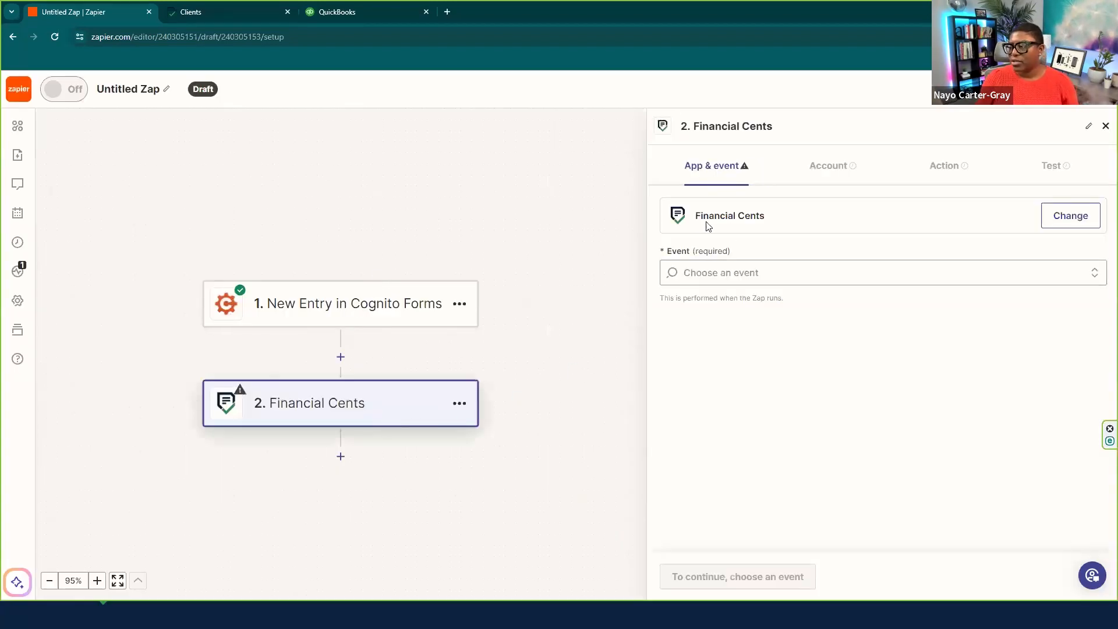
left_click(717, 283)
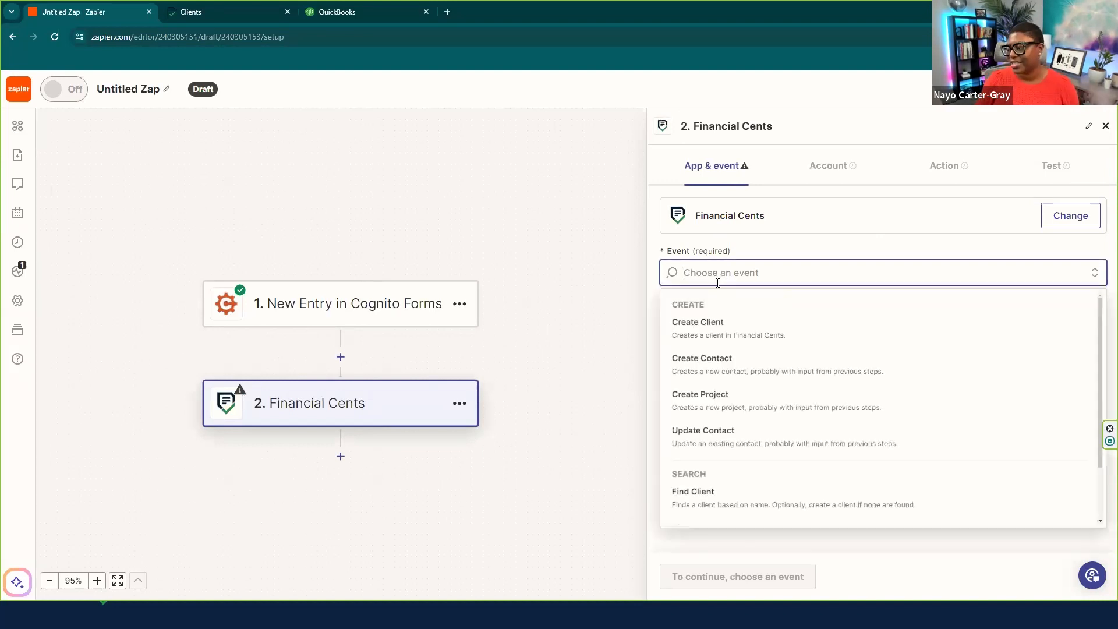
left_click(709, 337)
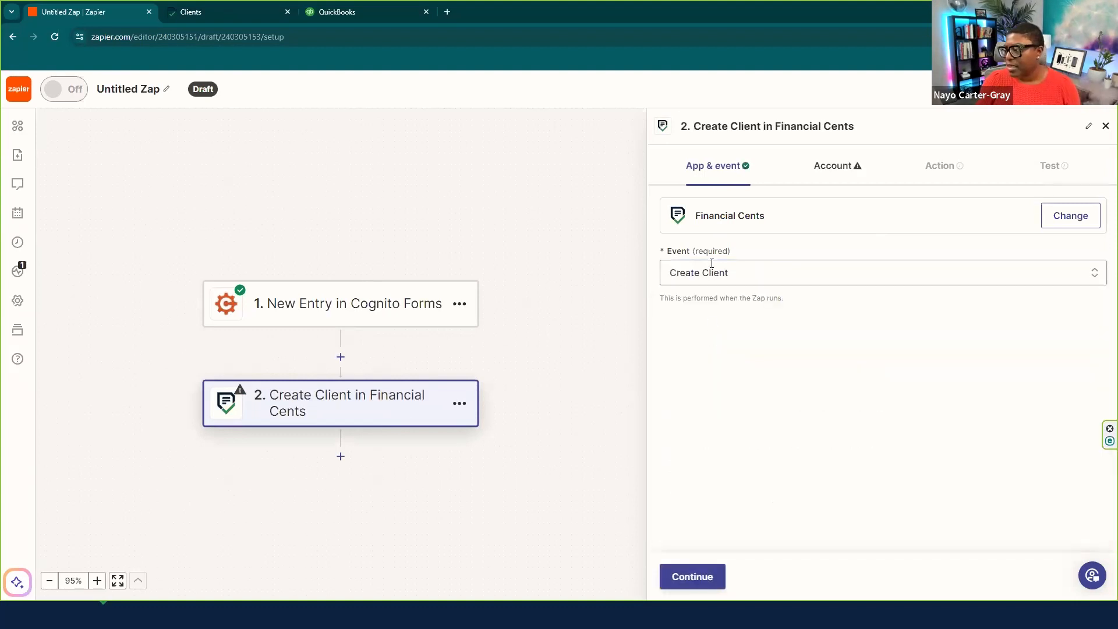
- Select the ABC Bookkeeping Financial Cents account for the Create Client step
left_click(702, 579)
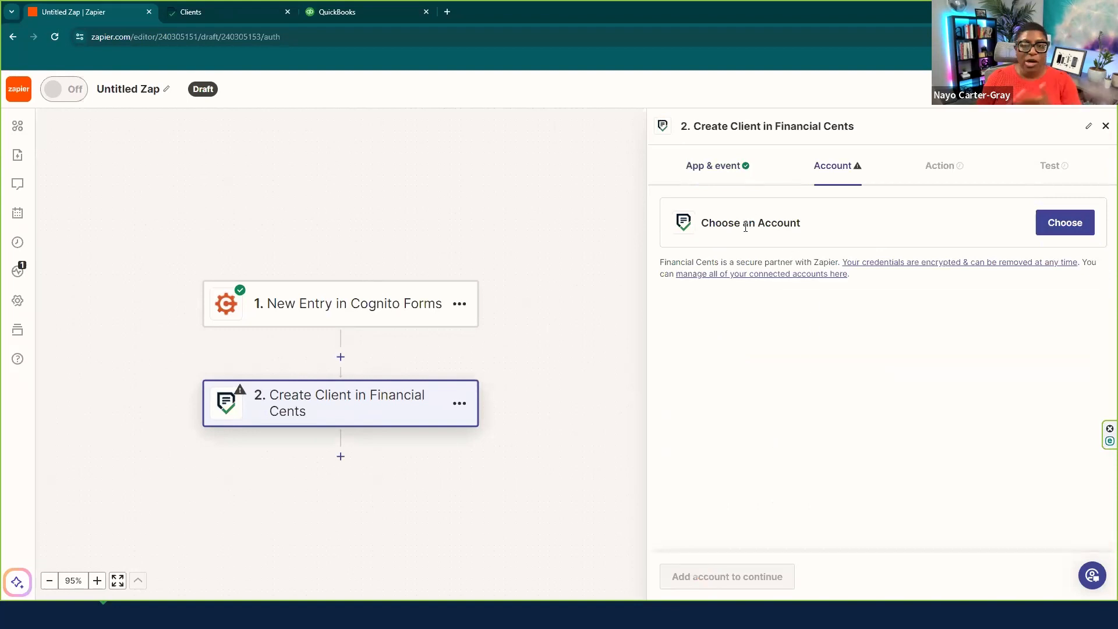
left_click(1080, 227)
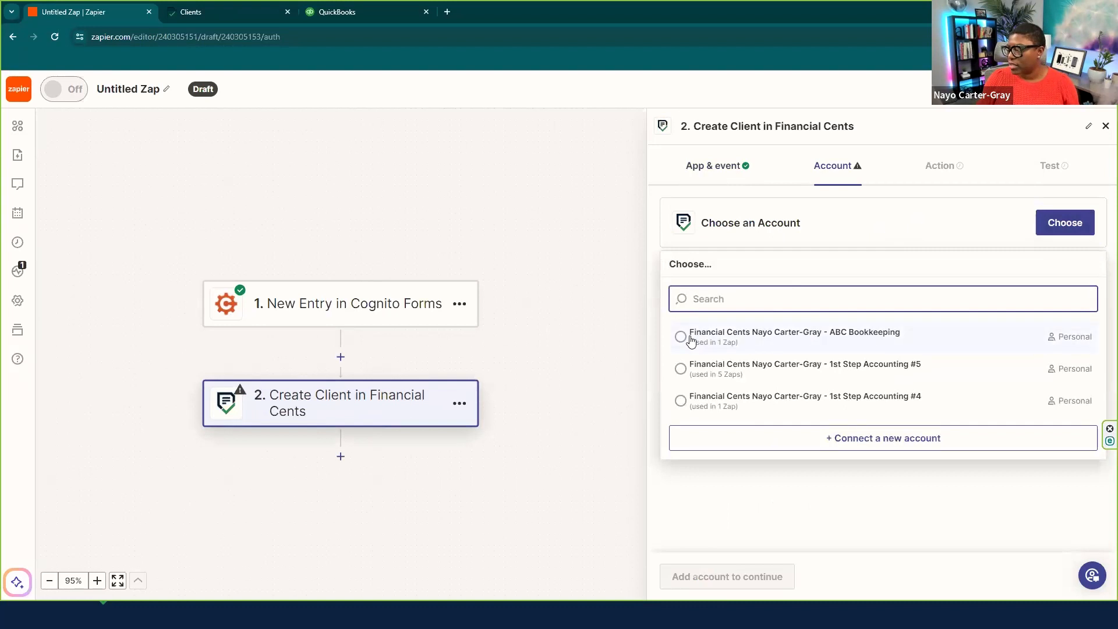
left_click(691, 340)
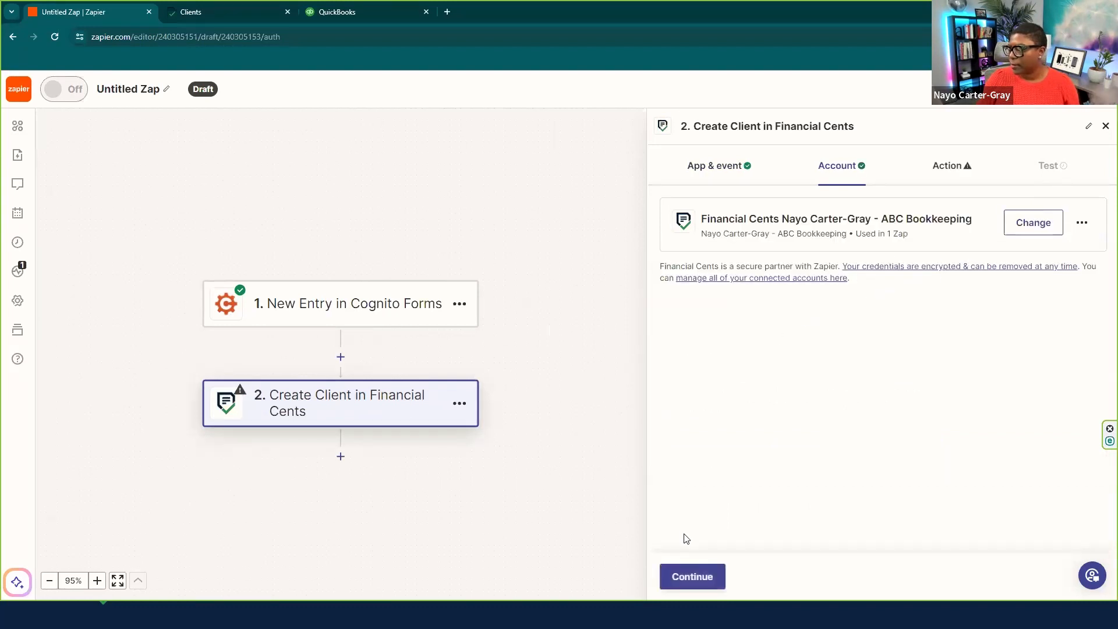
- Map the form's Taxpayer Name into the client's Display Name
left_click(705, 580)
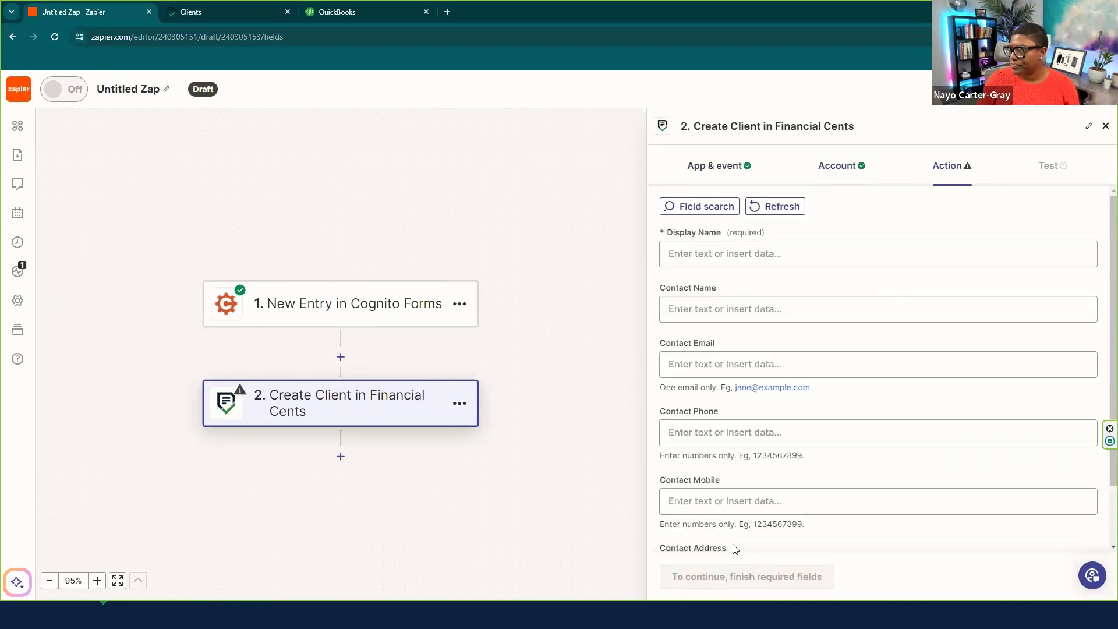
left_click(684, 257)
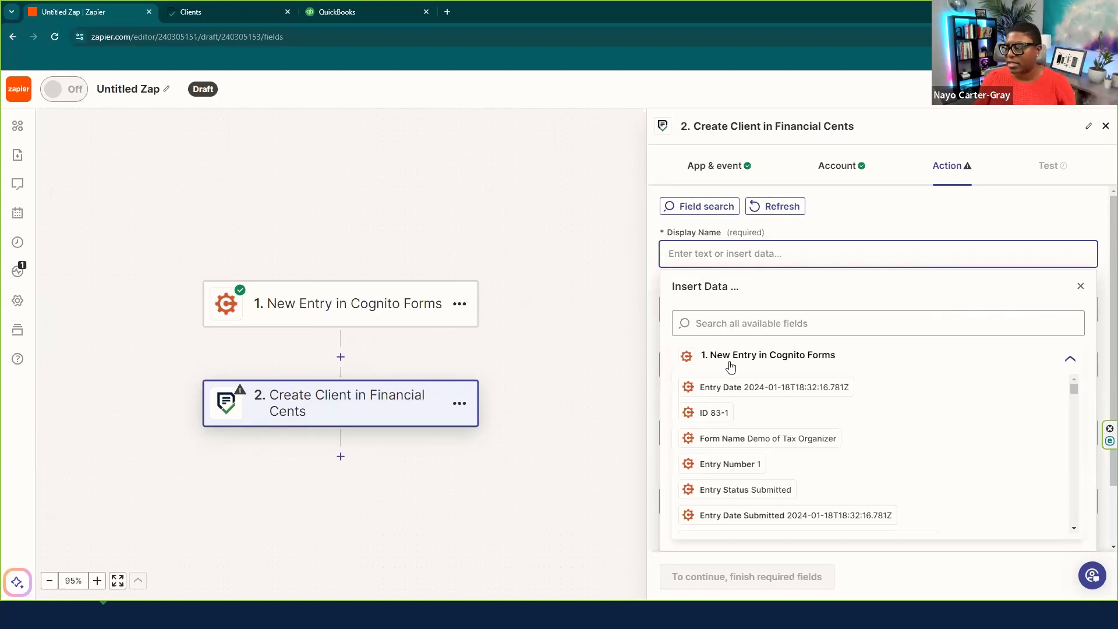
left_click(762, 322)
type("t")
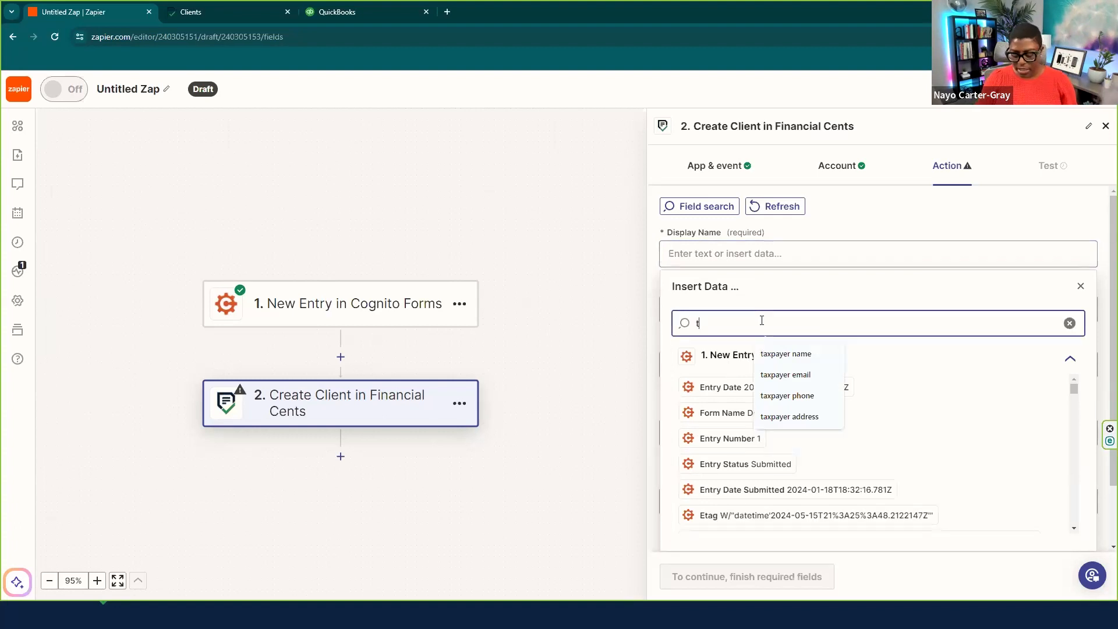
type("ax")
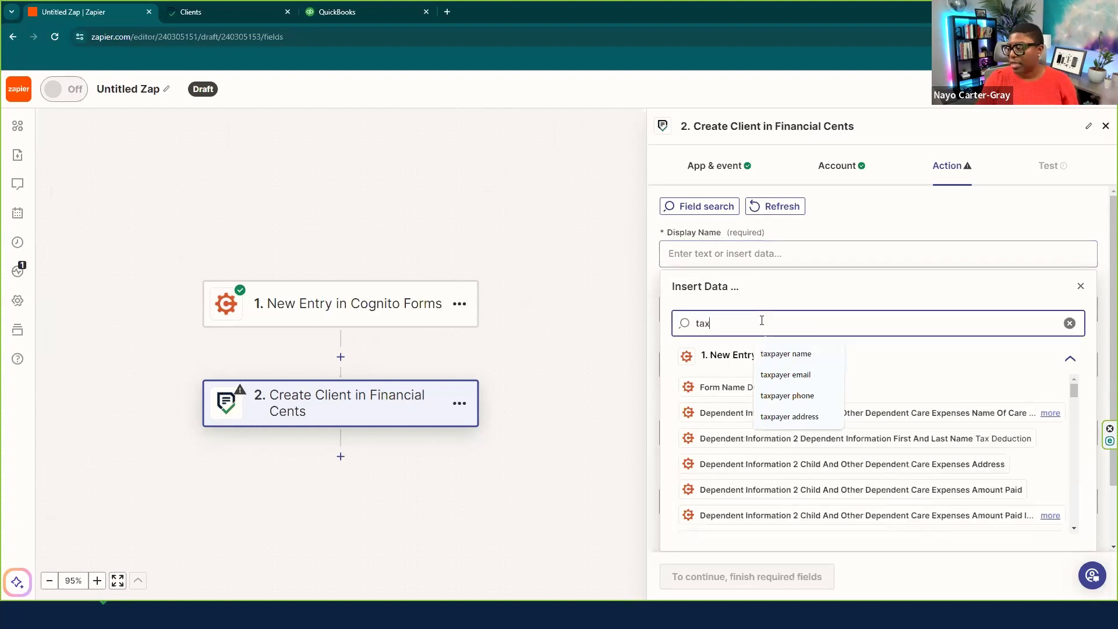
left_click(774, 353)
left_click(916, 389)
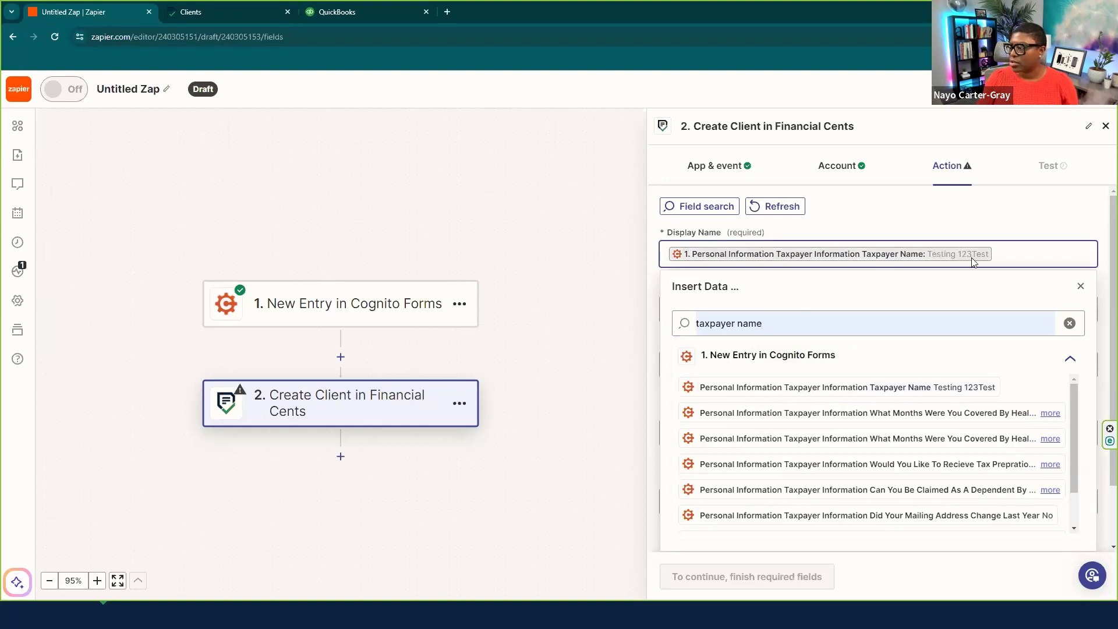
left_click(1080, 286)
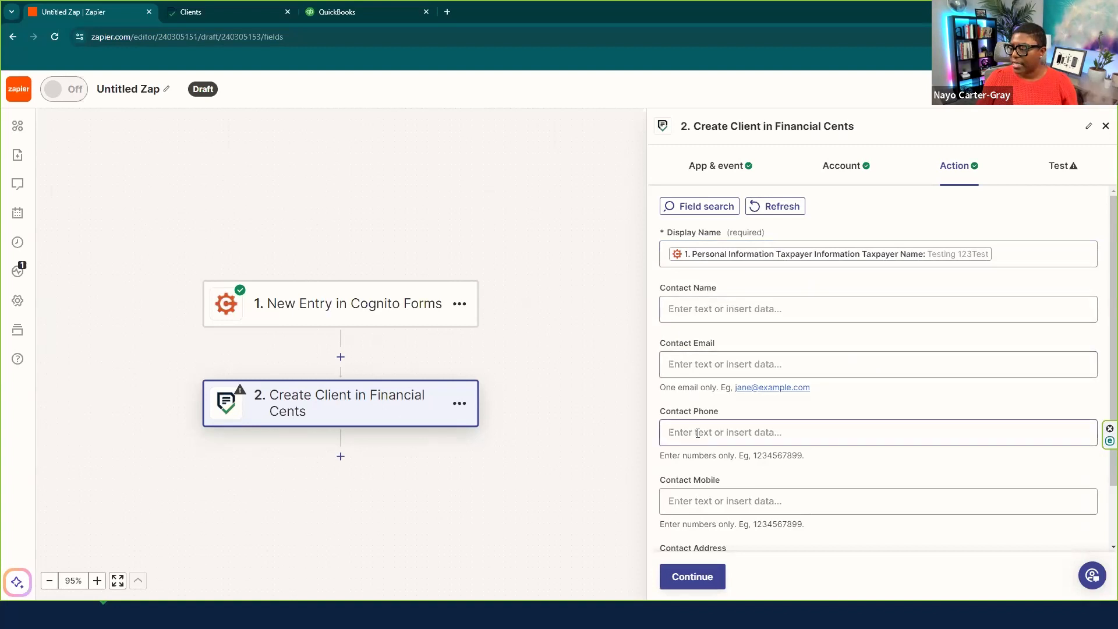
- Map Taxpayer Email into the Contact Email field
left_click(717, 365)
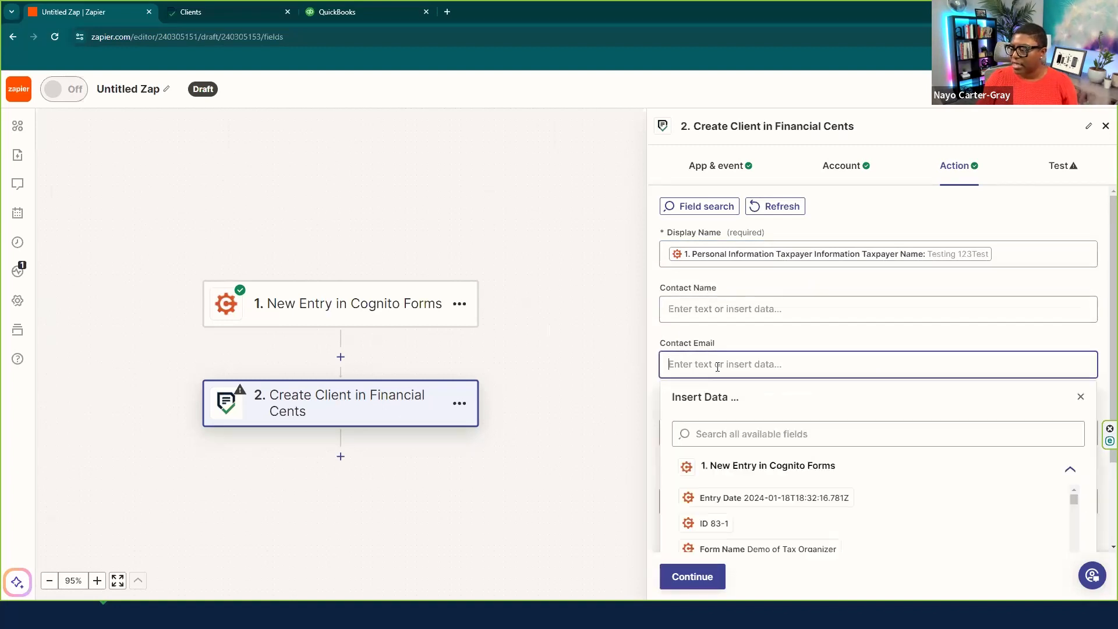
left_click(732, 437)
type("tax")
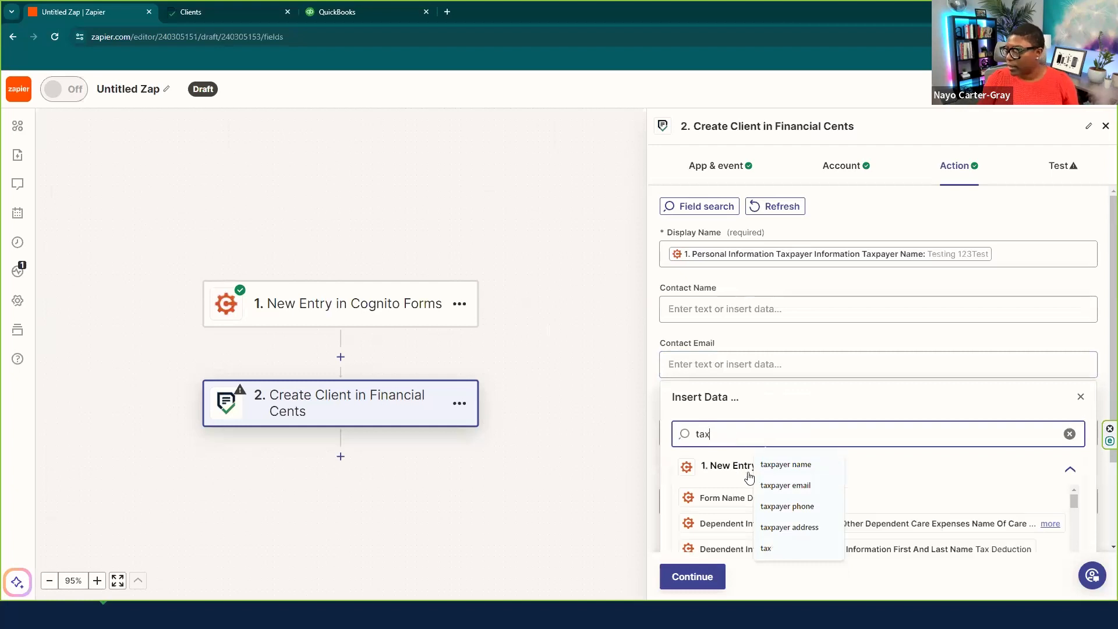
left_click(786, 485)
left_click(812, 500)
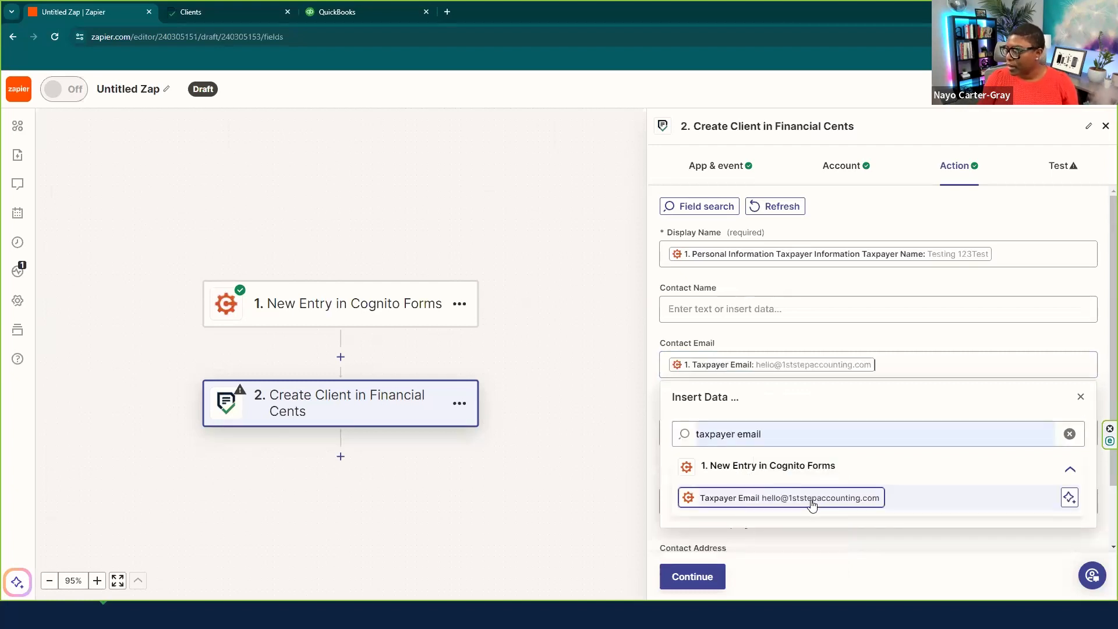
left_click(1080, 395)
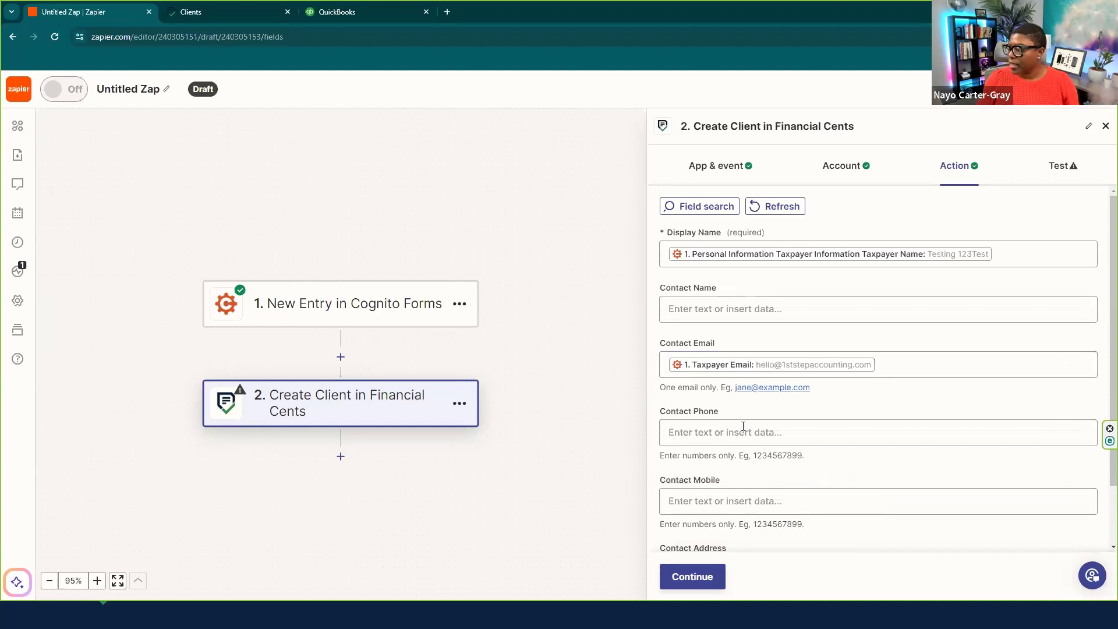
- Map Taxpayer Phone 3 into the Contact Phone field
left_click(696, 435)
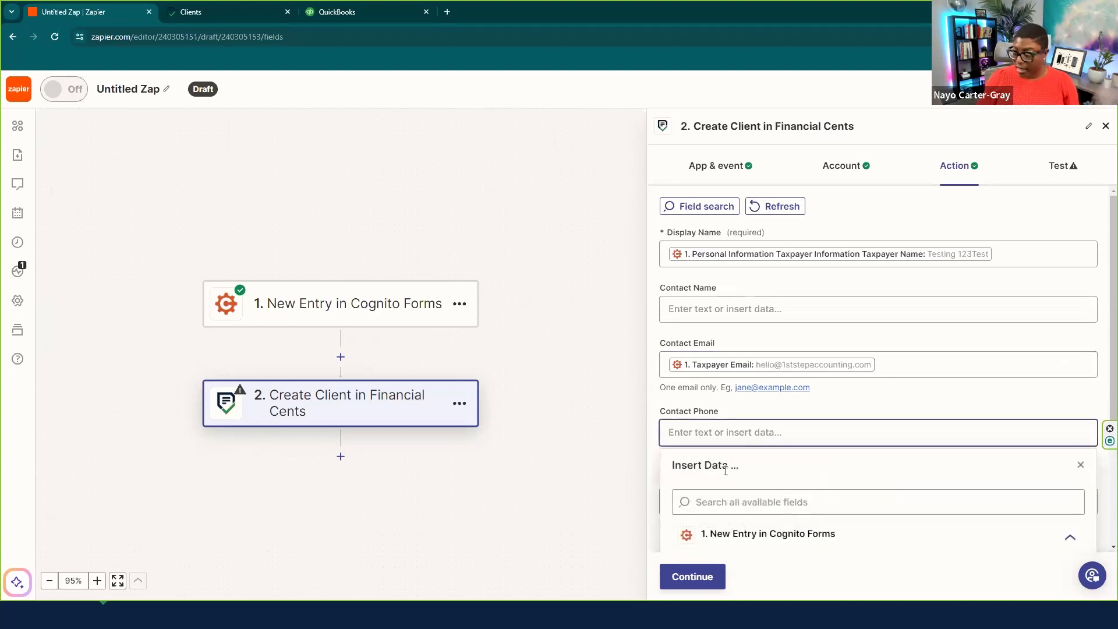
left_click(706, 500)
type("taxpayer phone")
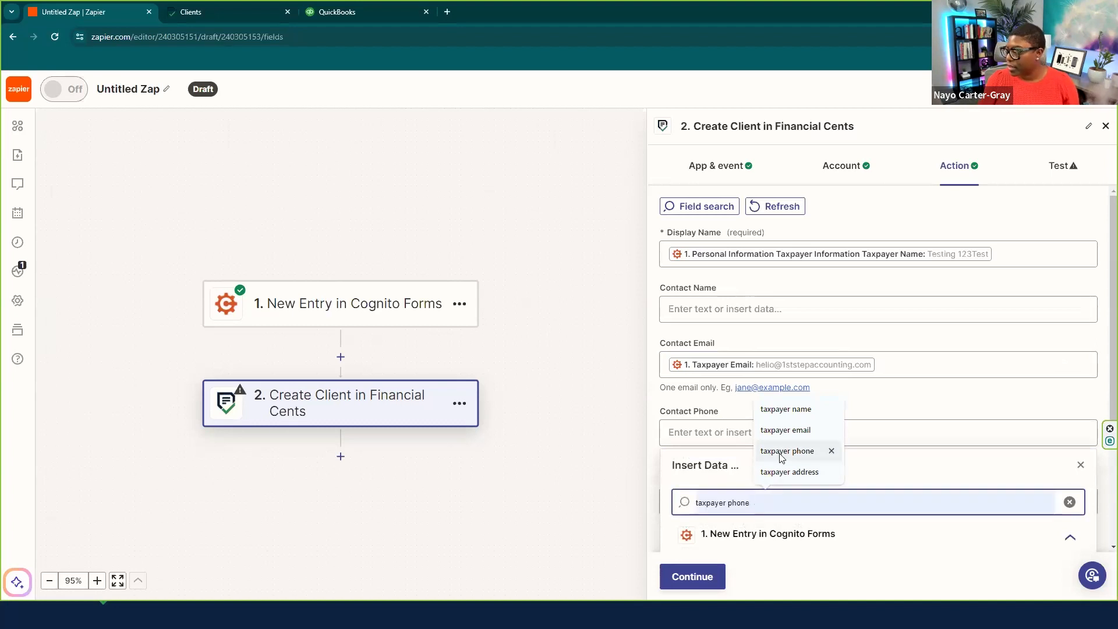
left_click(786, 451)
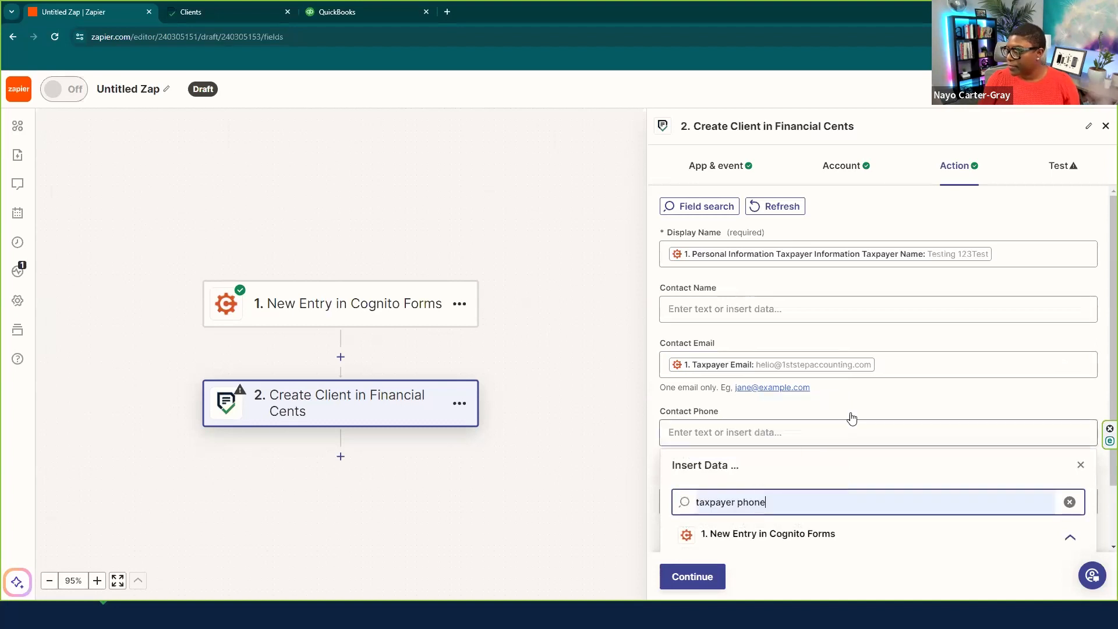
left_click(862, 492)
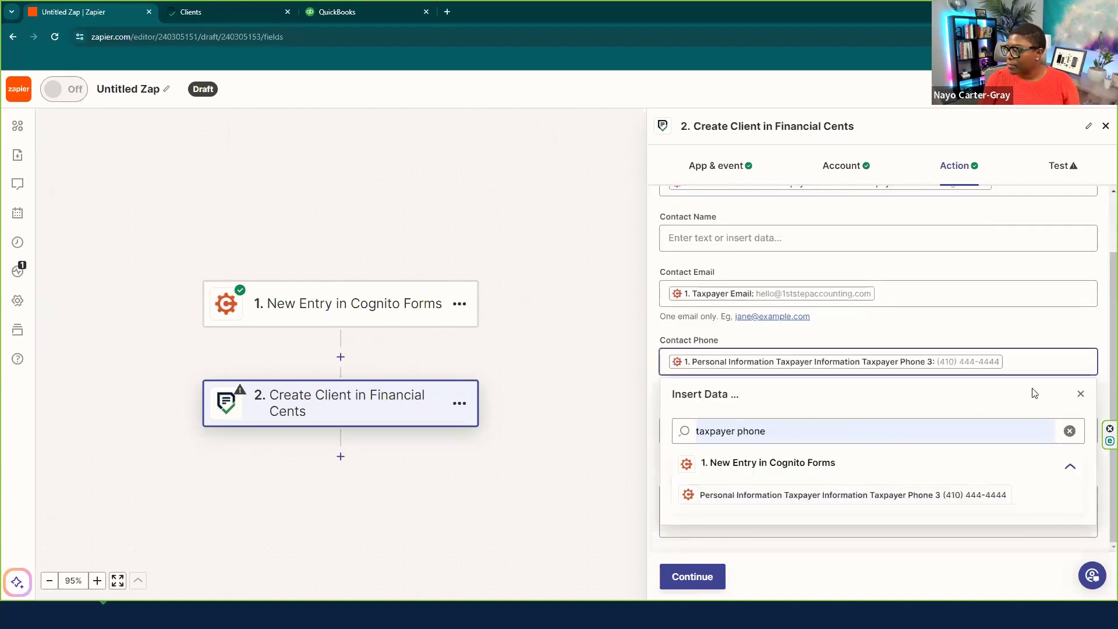
left_click(1078, 395)
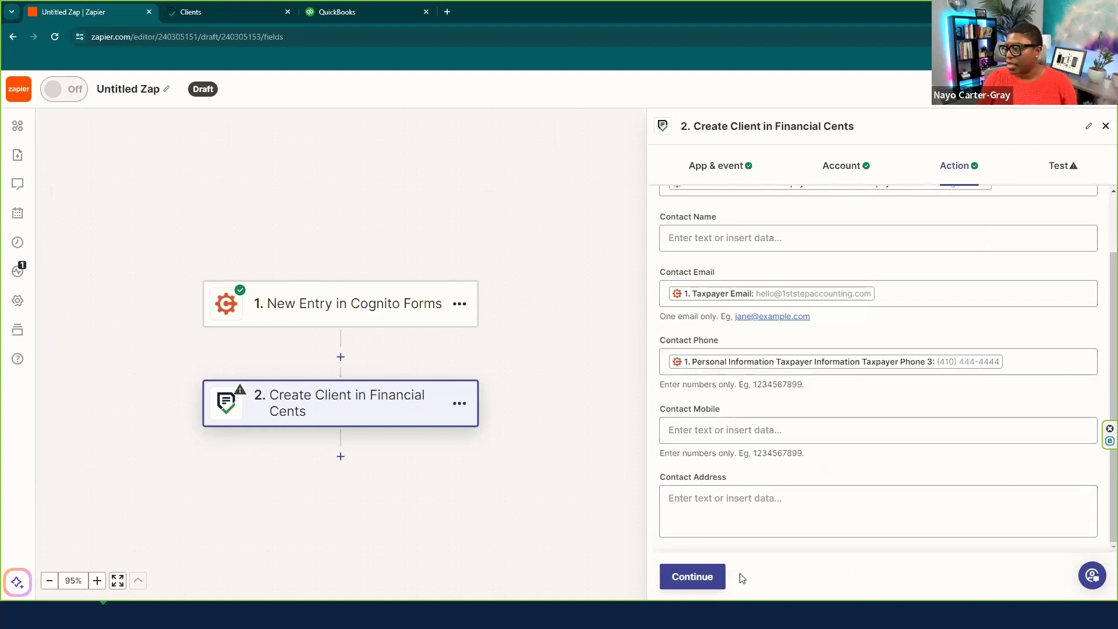
- Test the Create Client step, then search Financial Cents clients for 'test'
left_click(692, 578)
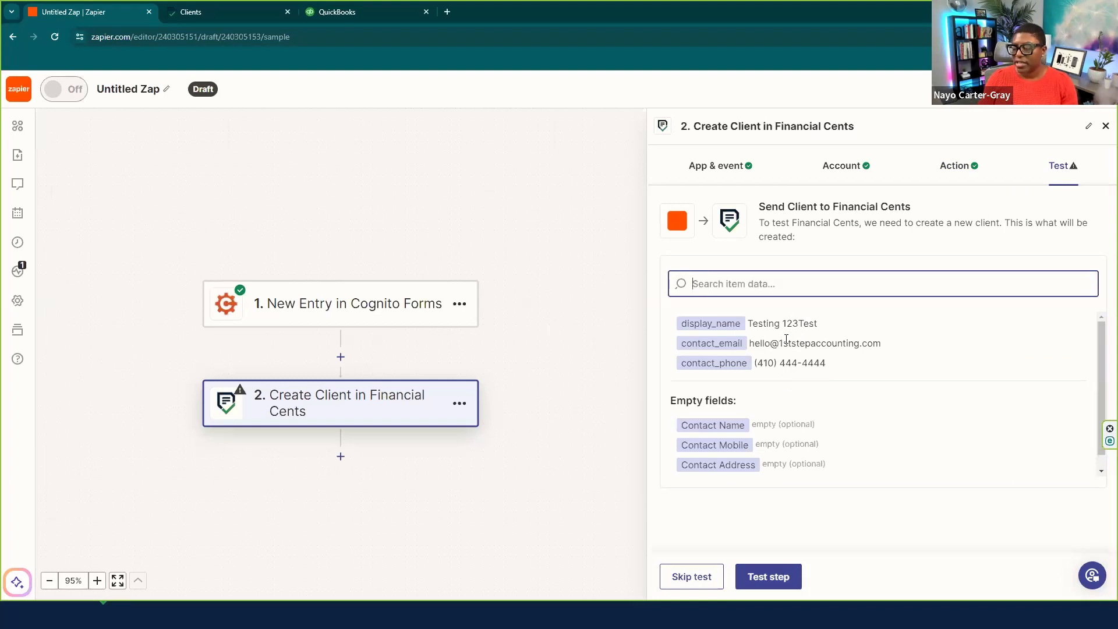
left_click(796, 575)
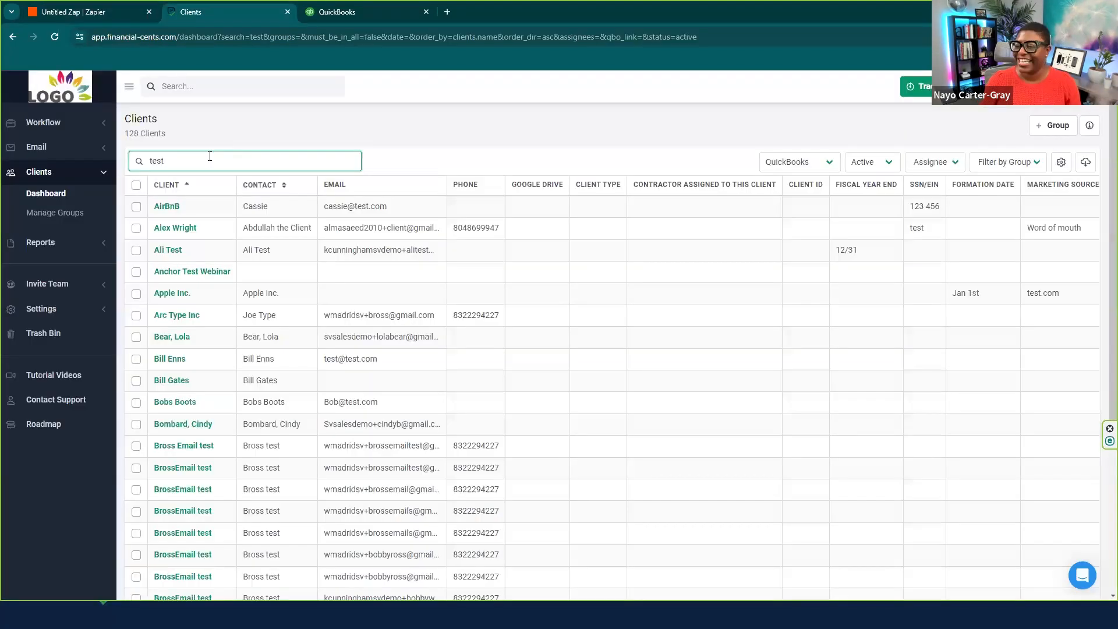
left_click_drag(210, 156, 138, 155)
type("te")
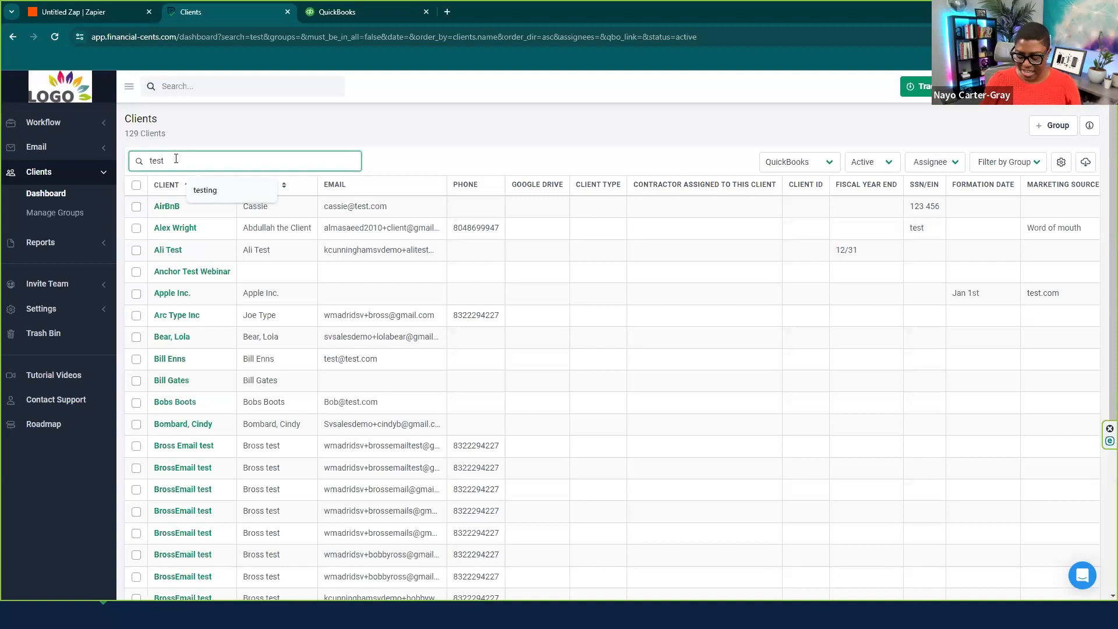
type("st")
- Open the Testing 123Test client's dashboard in Financial Cents, then return to Zapier
left_click(205, 190)
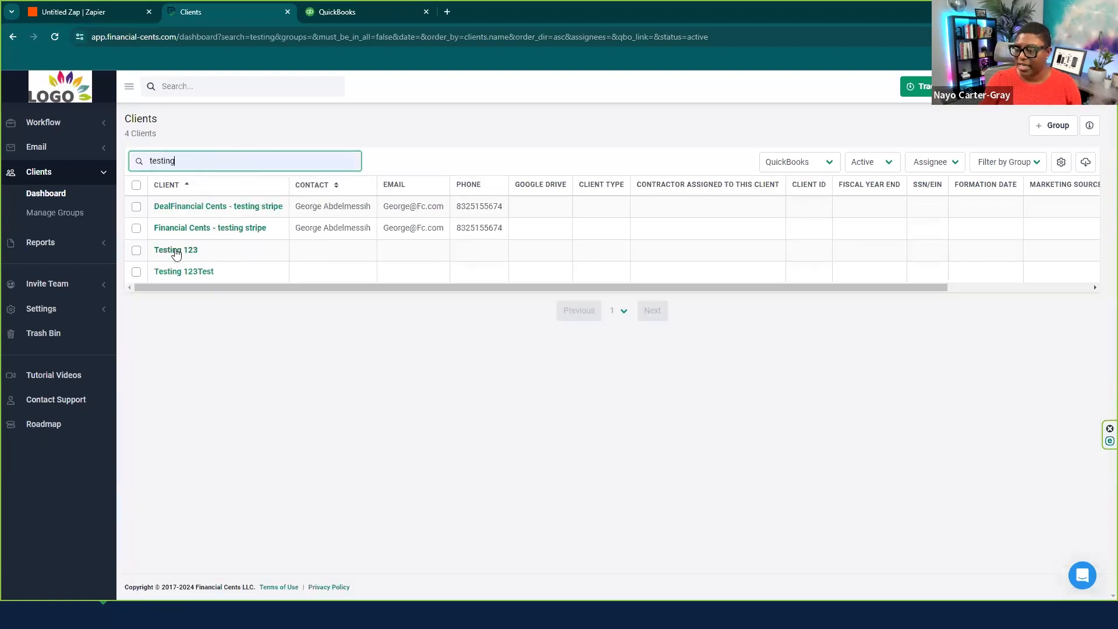
left_click(187, 274)
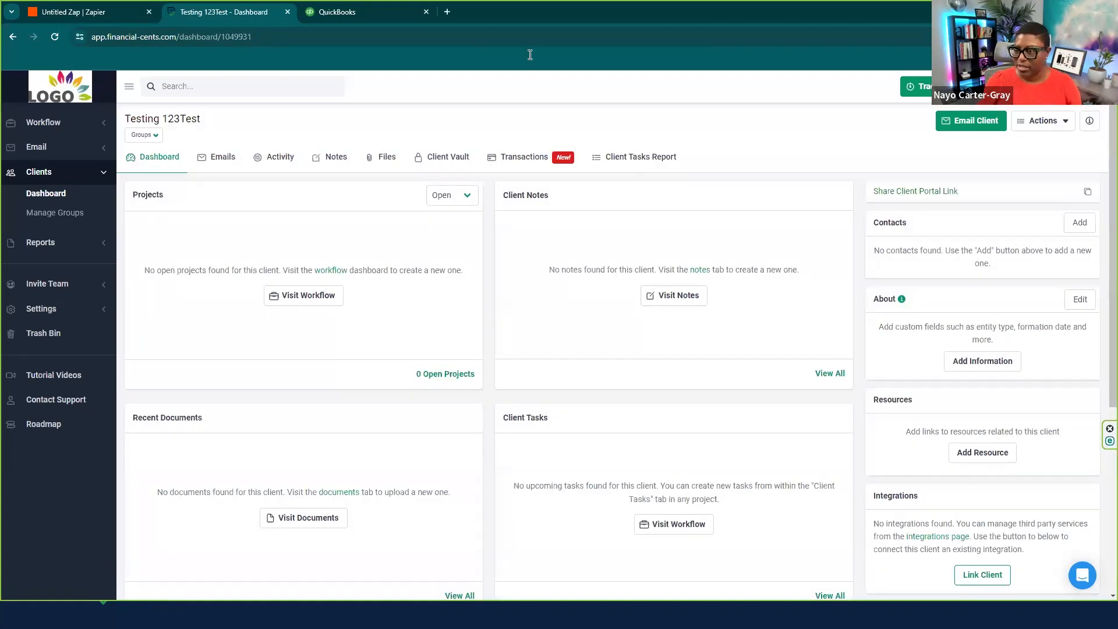
left_click(53, 10)
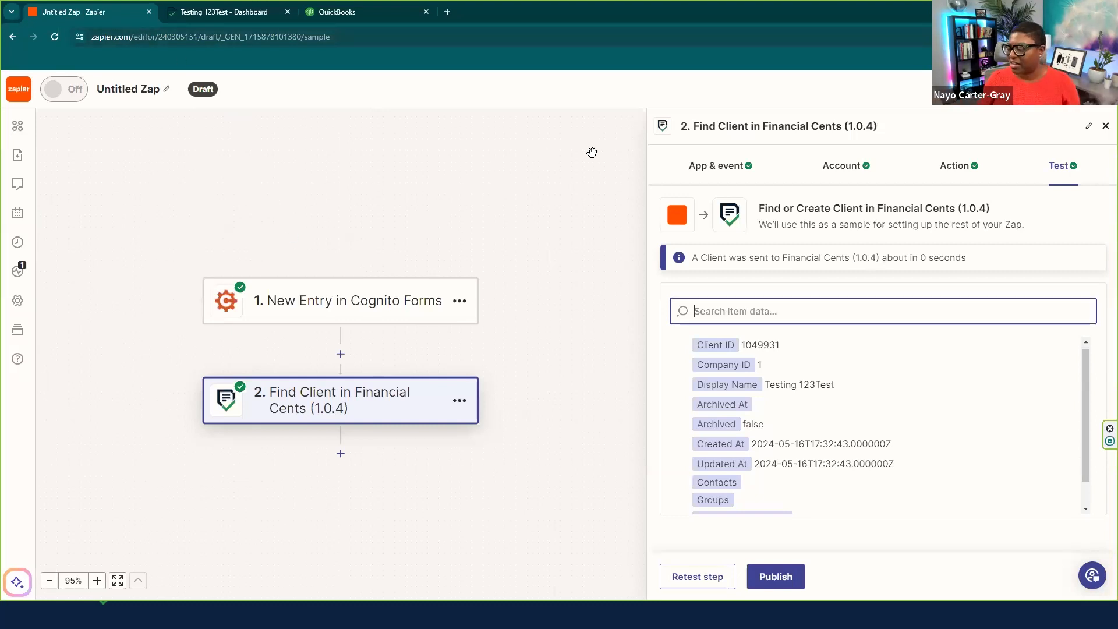
- Add a step 3 after step 2 using the Financial Cents (1.0.4) app
left_click(779, 580)
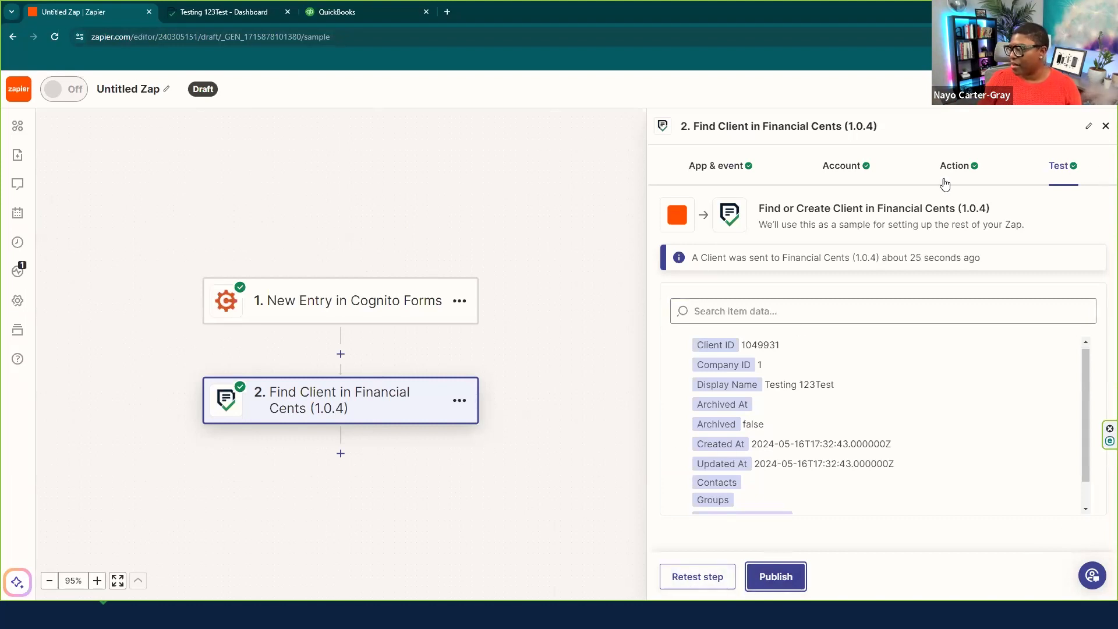
left_click(1104, 127)
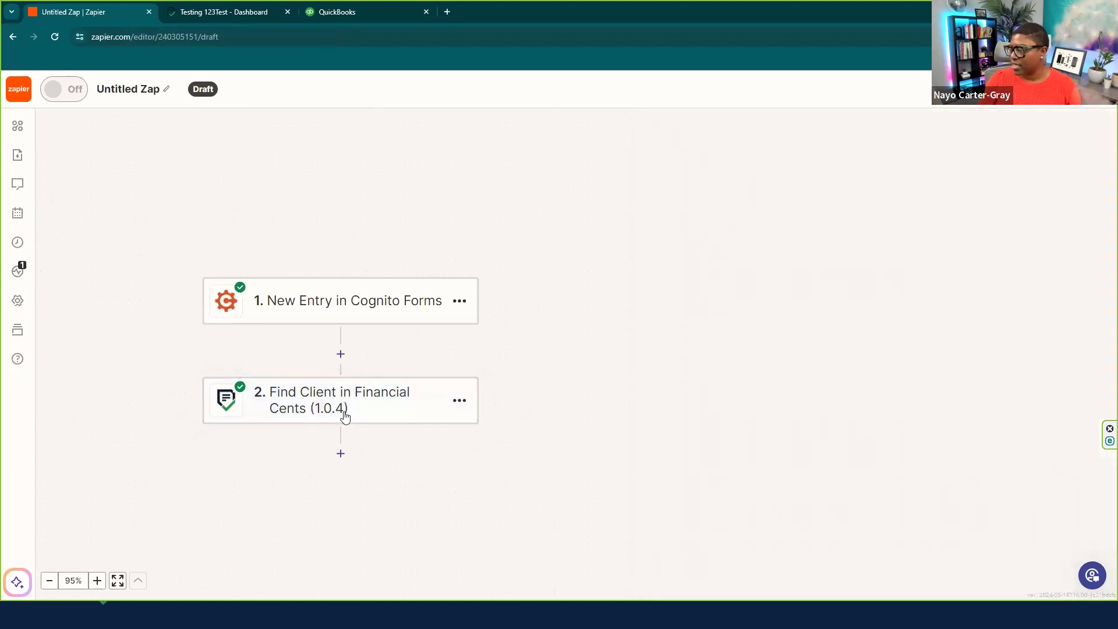
left_click(341, 453)
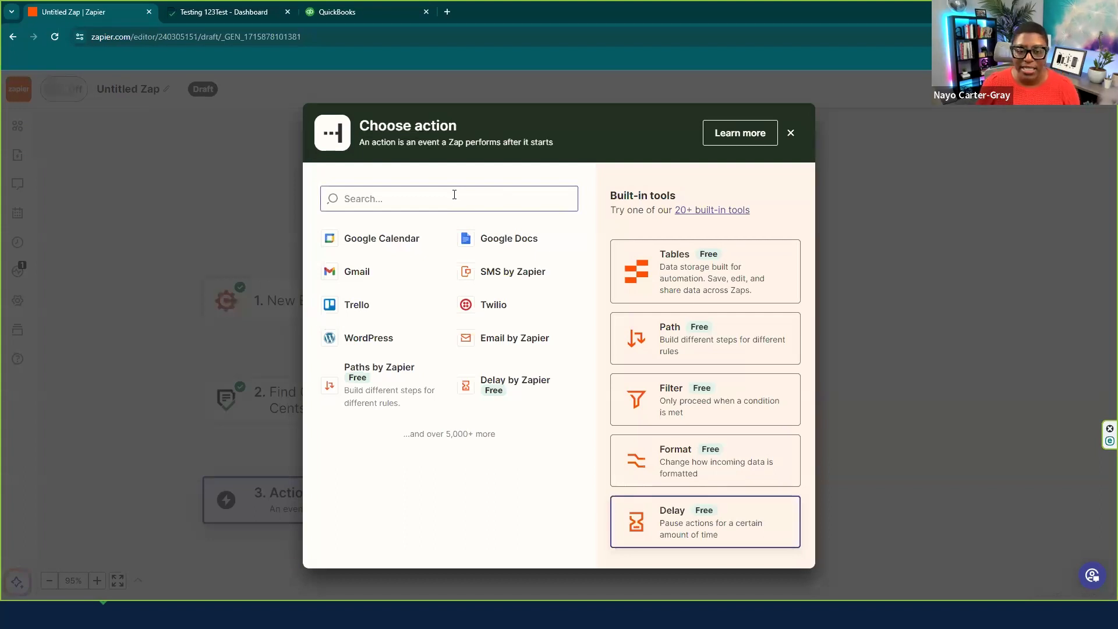
left_click(449, 202)
type("fin")
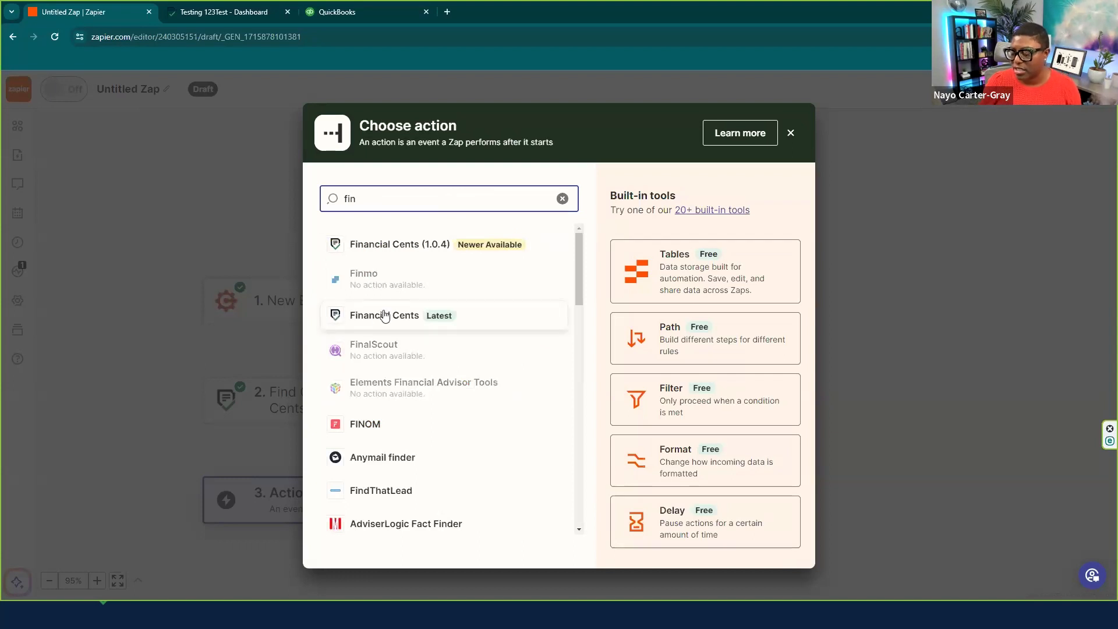
left_click(399, 245)
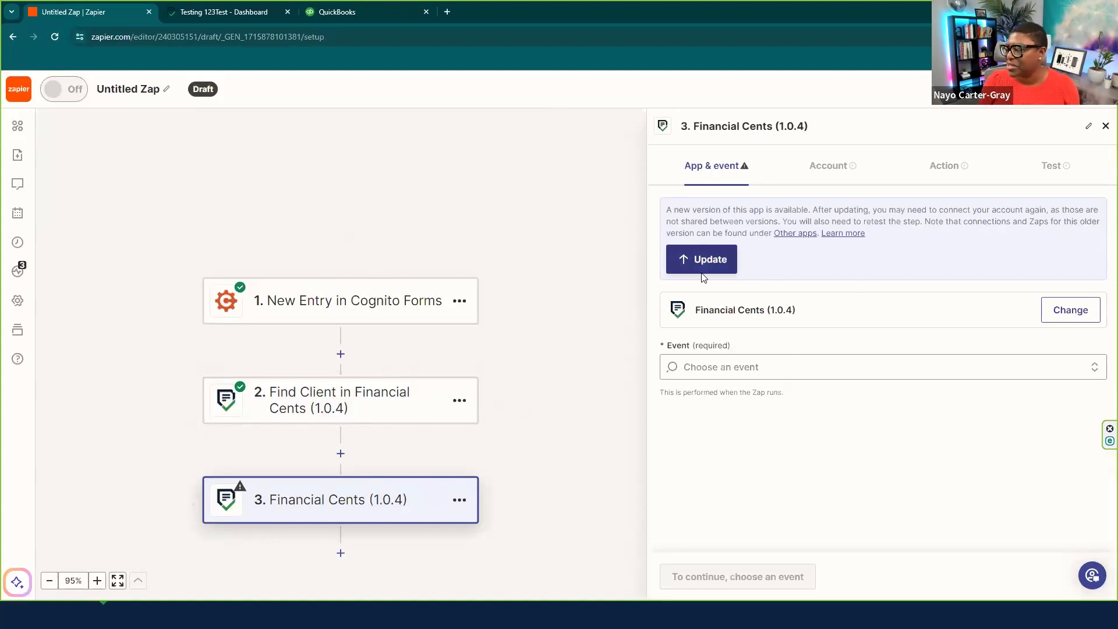
- Update Financial Cents to its new version and set the event to Create Project
left_click(703, 365)
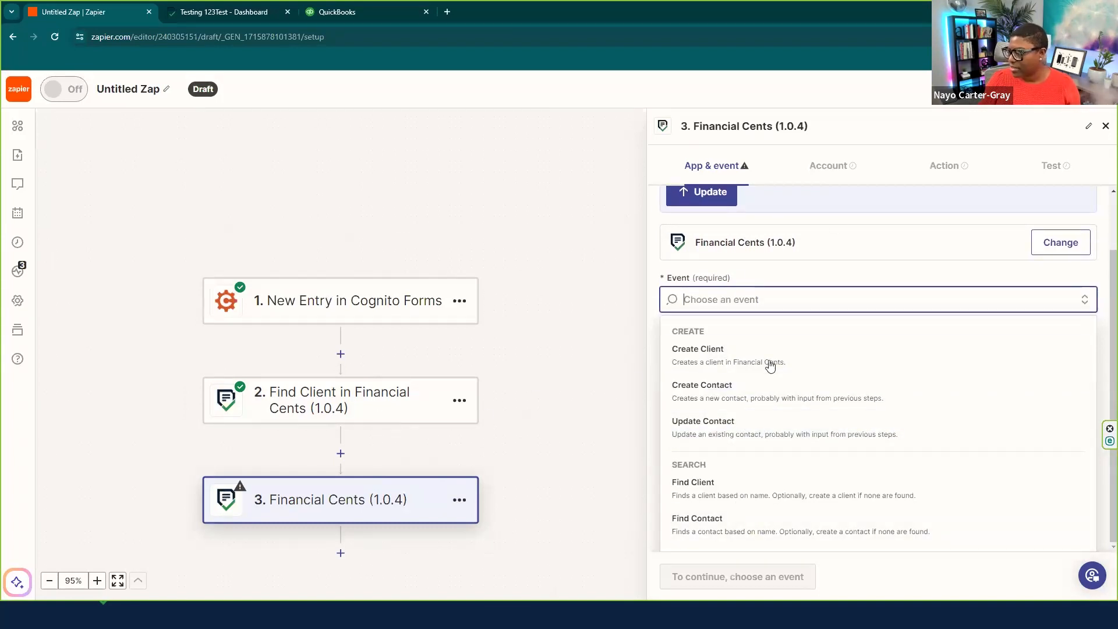
left_click(691, 207)
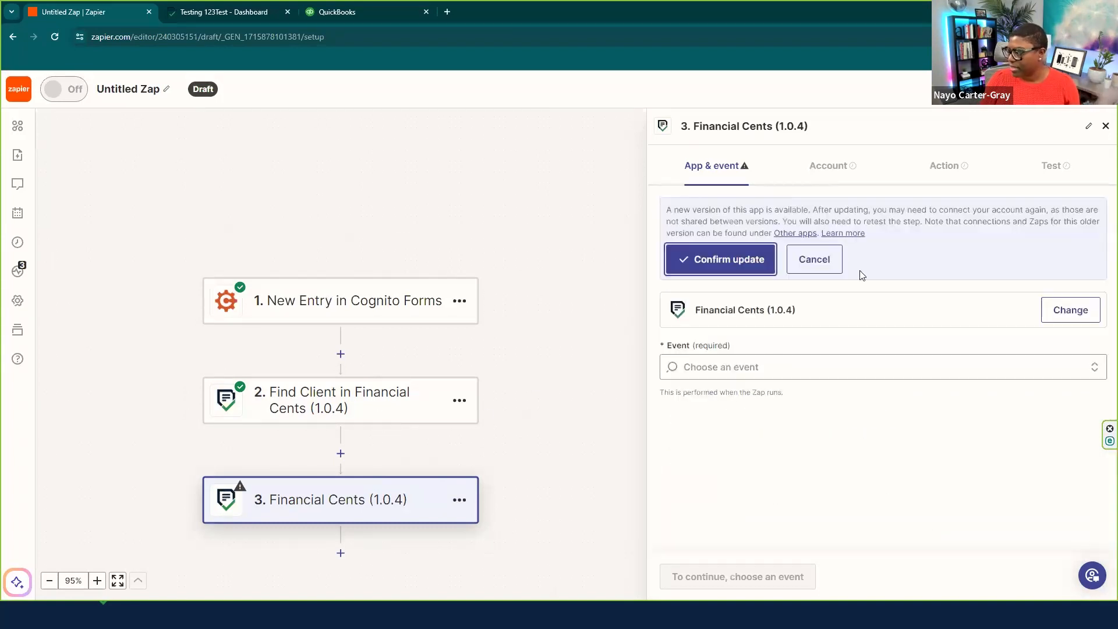
left_click(742, 268)
left_click(711, 274)
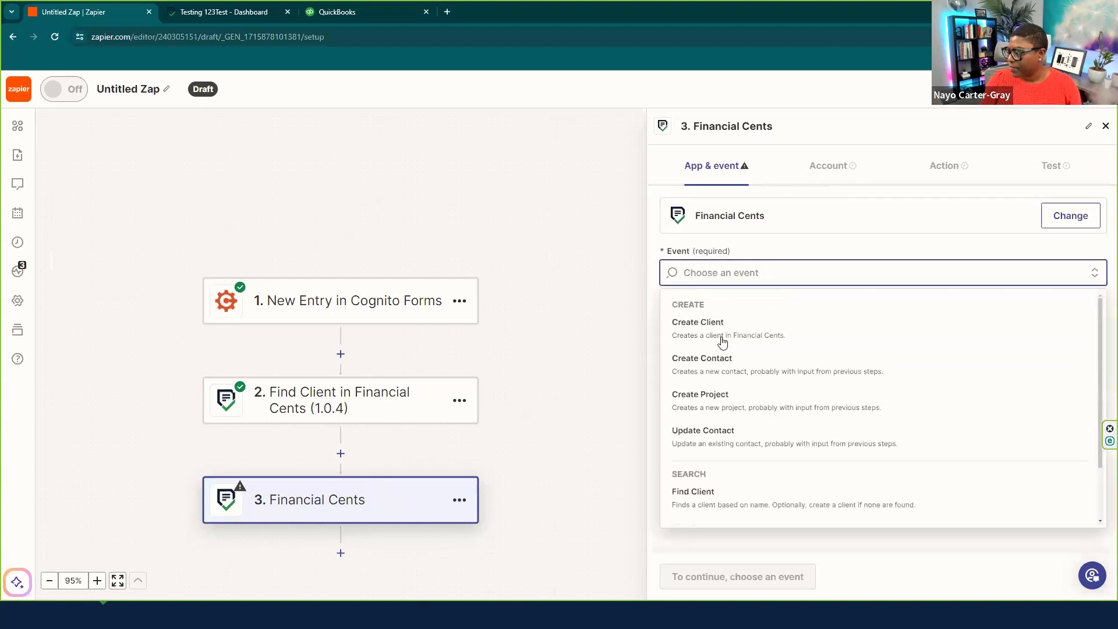
left_click(710, 402)
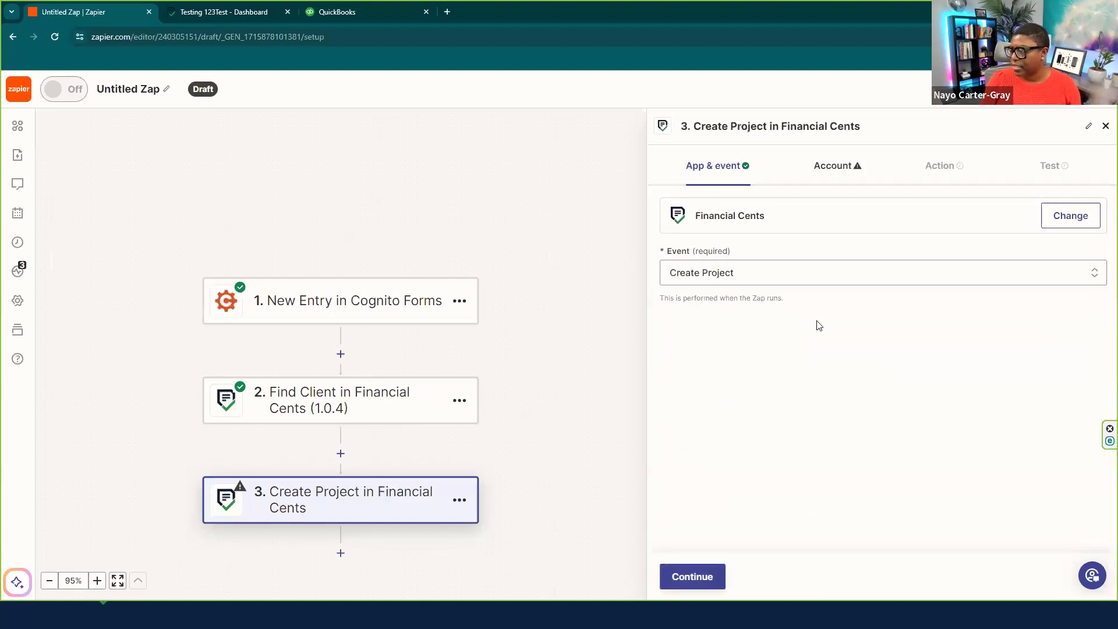
- Connect the ABC Bookkeeping Financial Cents account to the Create Project step
left_click(692, 578)
left_click(1050, 227)
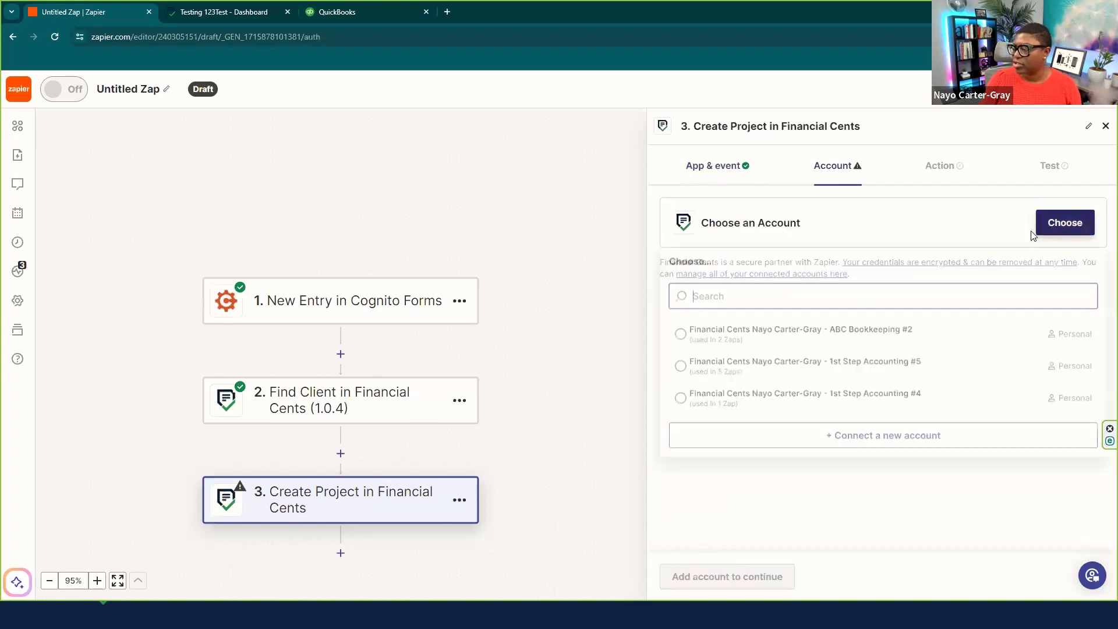
left_click(680, 336)
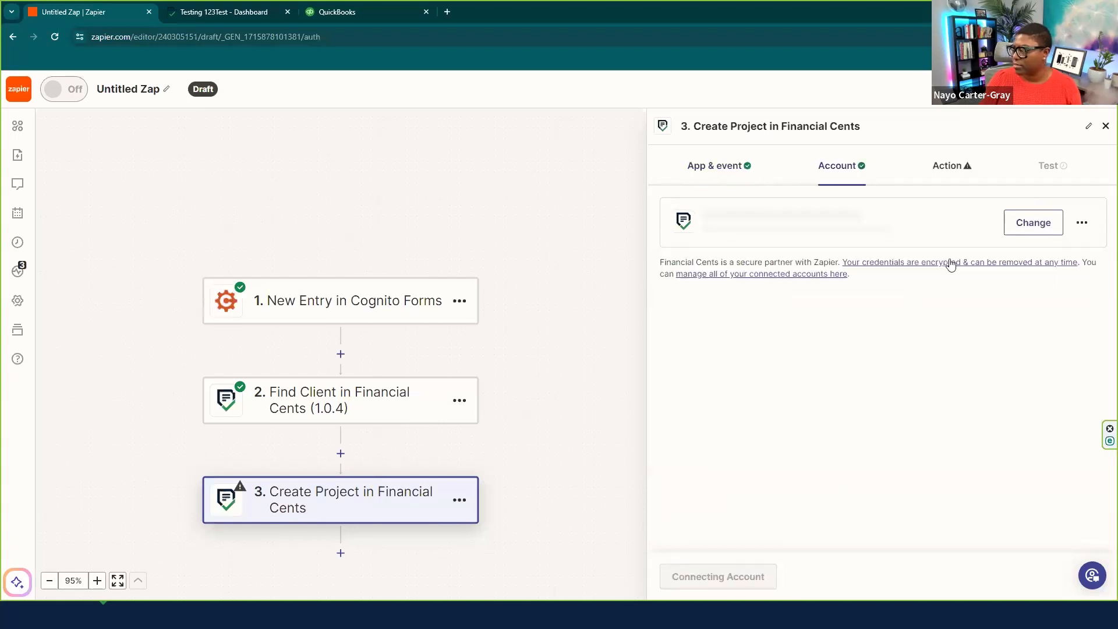
left_click(695, 573)
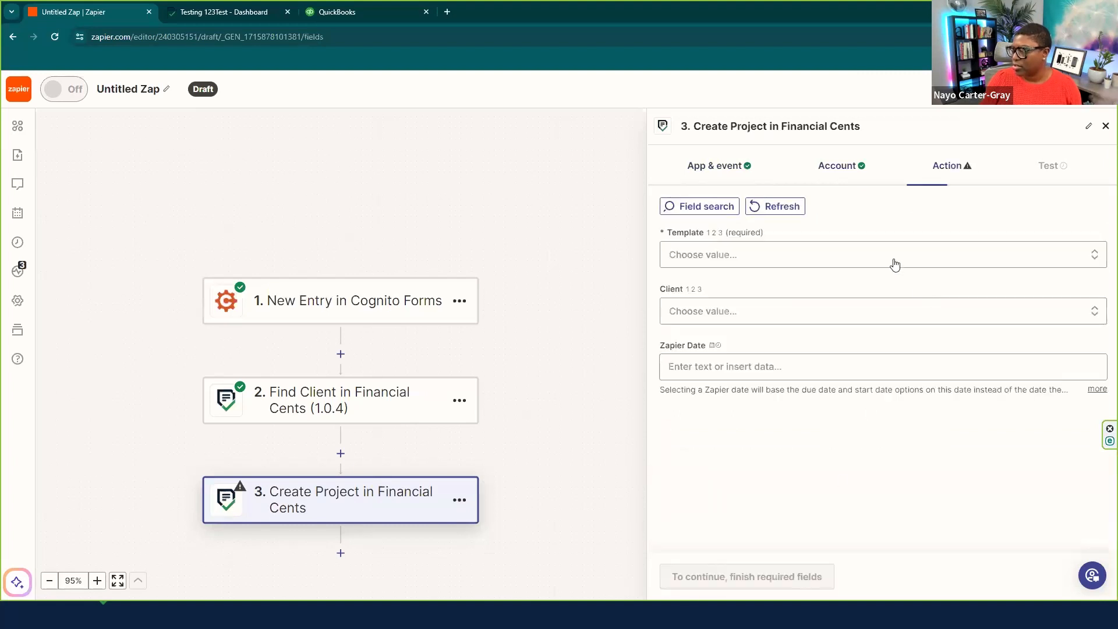
- Search '104' and set the project template to 1040 Tax Return
left_click(717, 256)
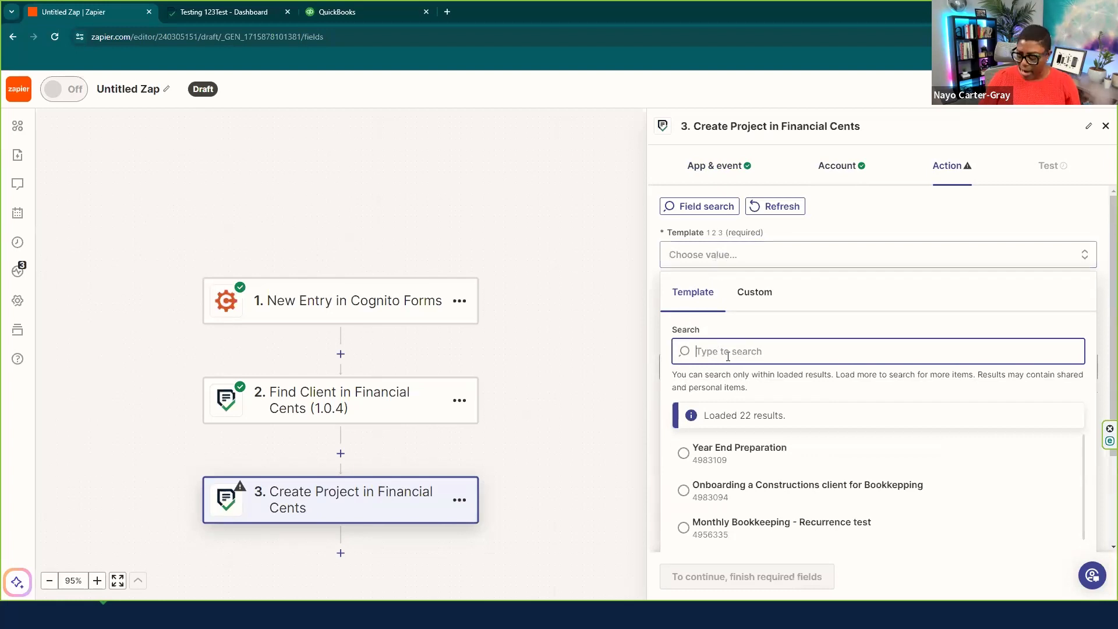
type("1040")
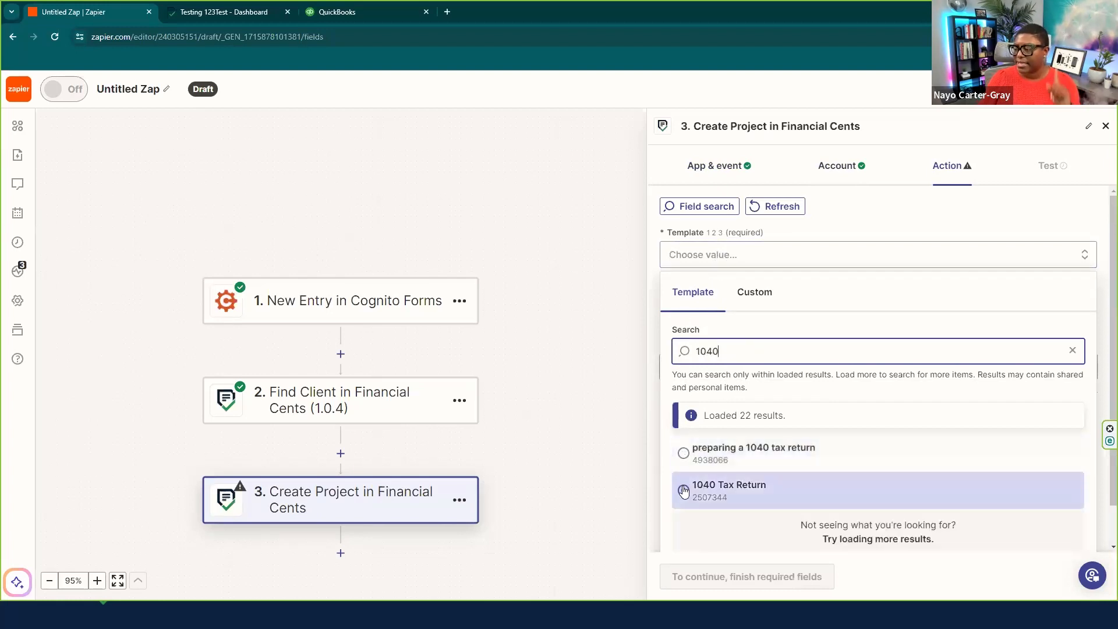
left_click(685, 490)
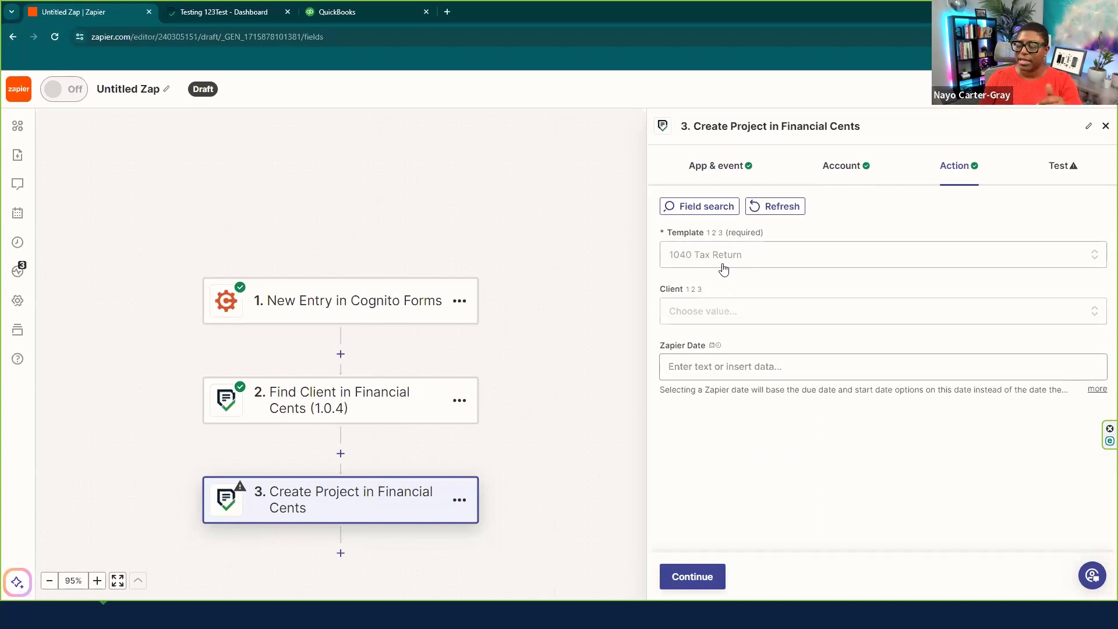
- Map step 2 Find Client's Client ID into the project's Client field
left_click(711, 312)
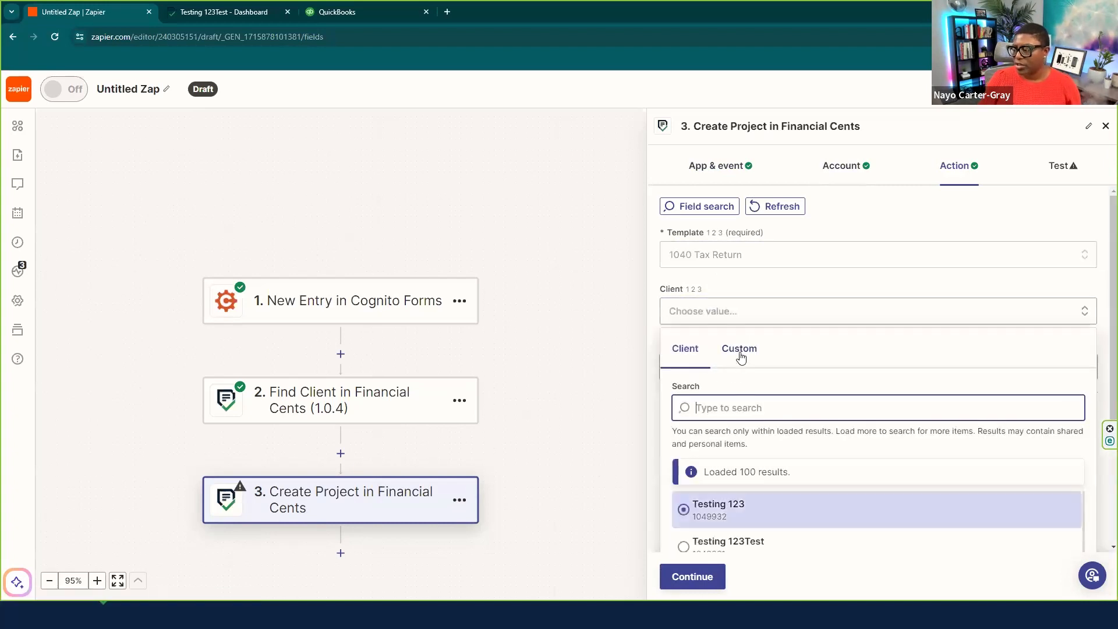
scroll(743, 357, "down", 2)
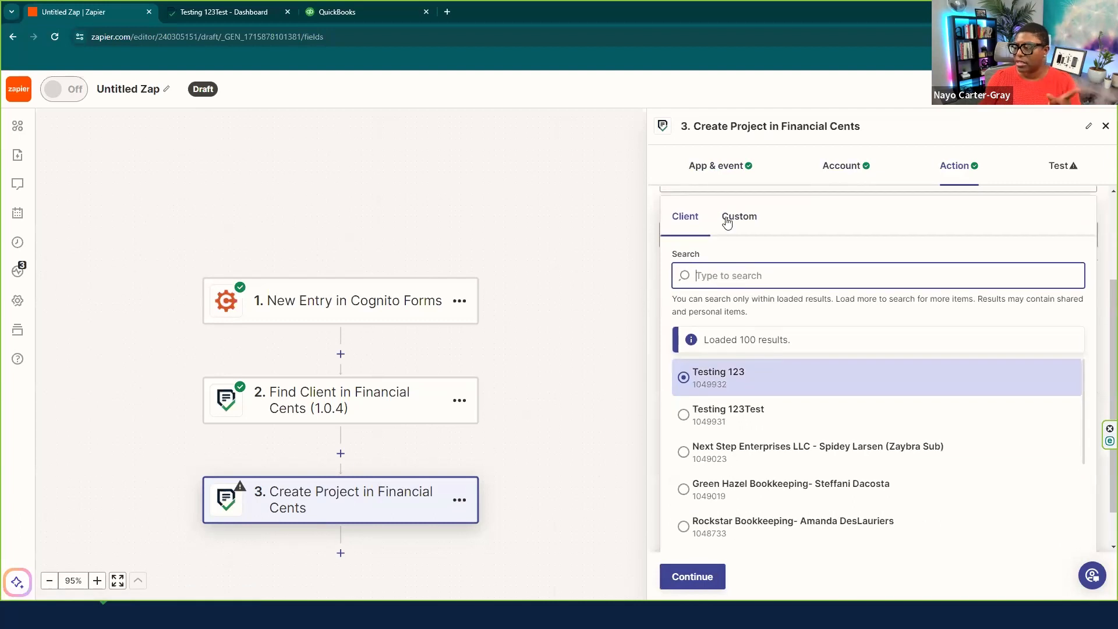
left_click(727, 219)
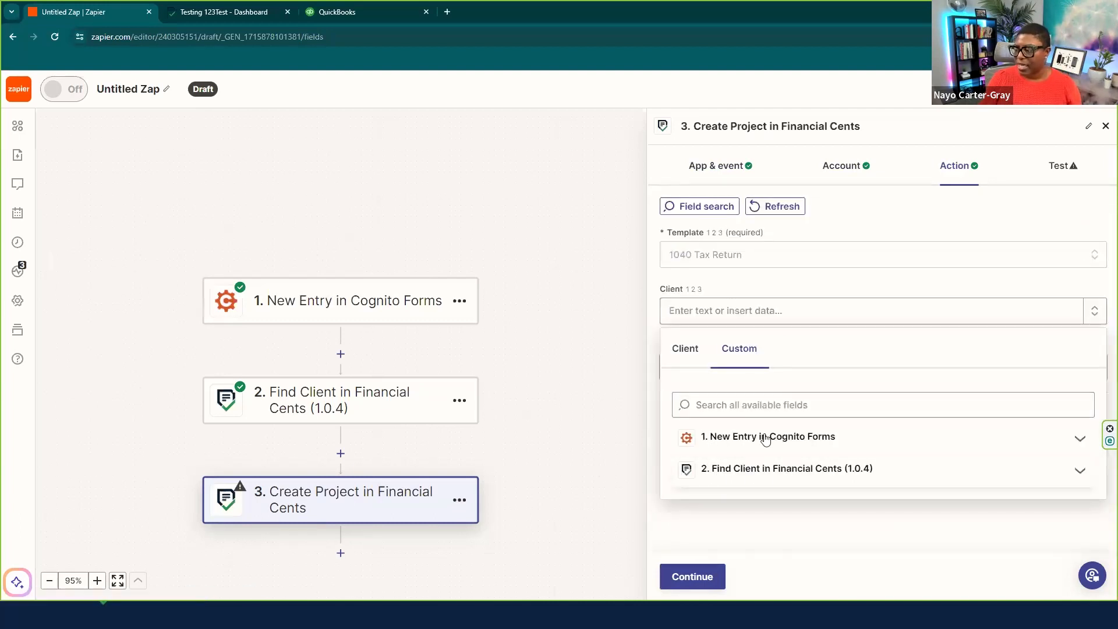
left_click(750, 480)
scroll(757, 466, "down", 5)
scroll(774, 480, "down", 5)
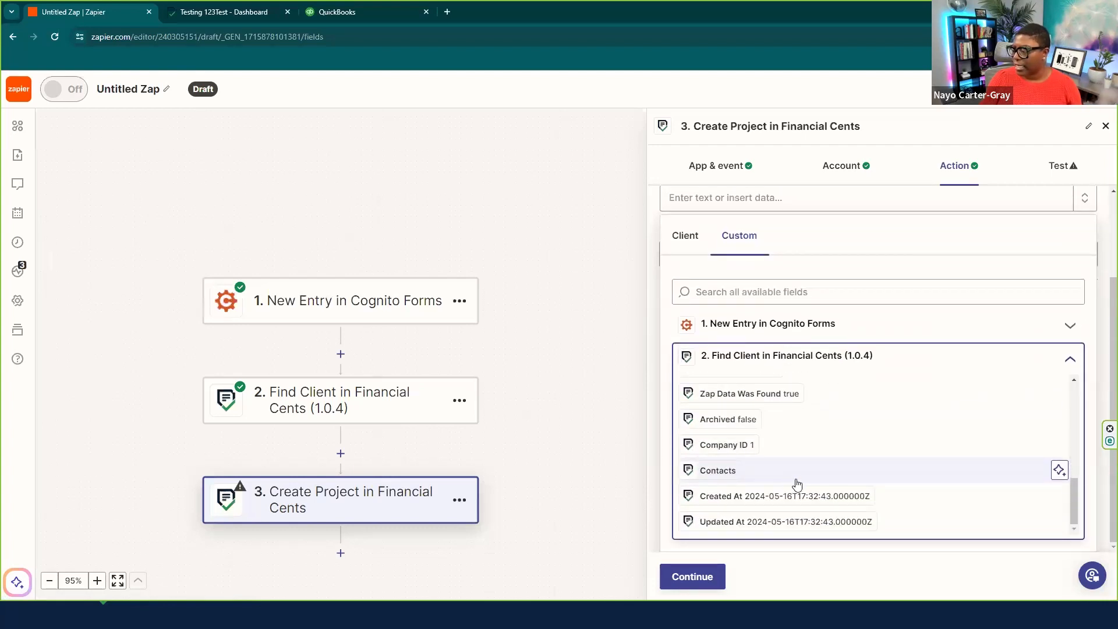
scroll(803, 487, "up", 10)
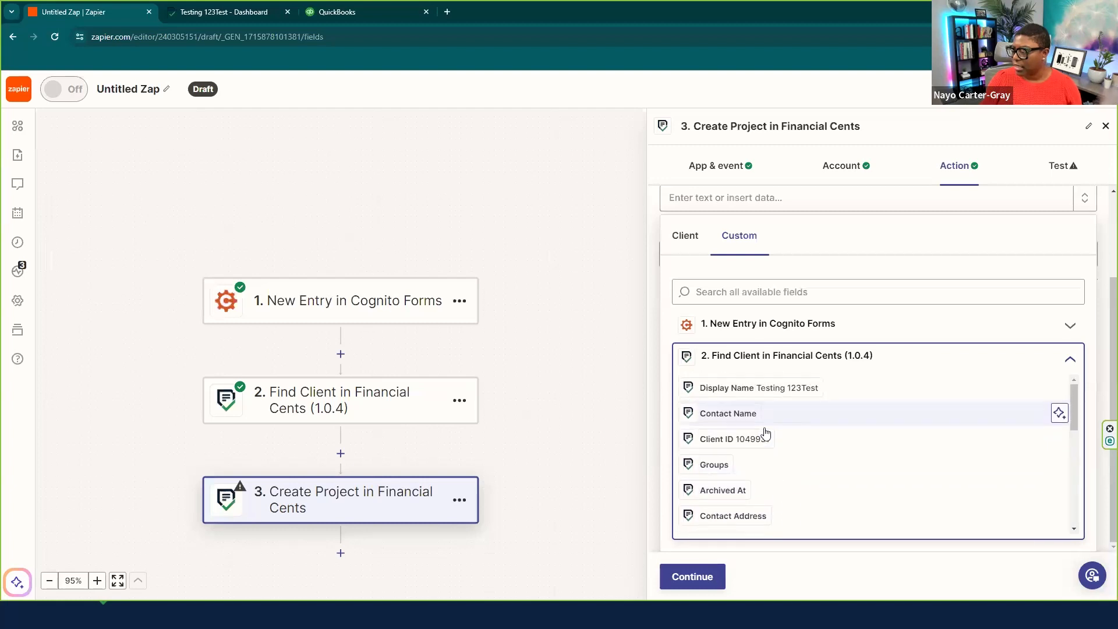
left_click(757, 441)
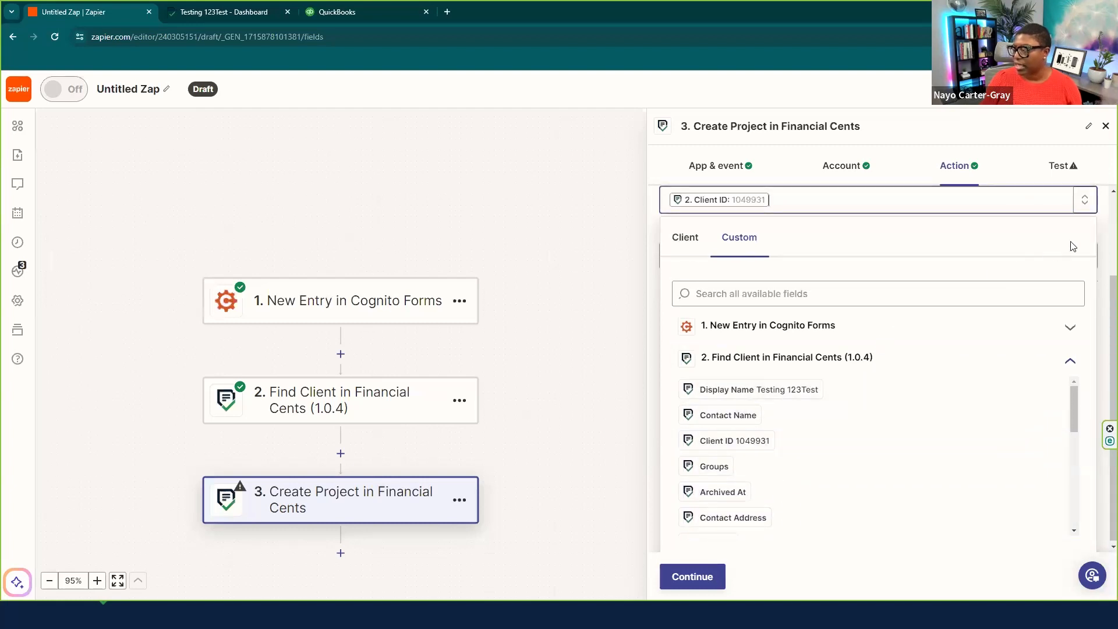
left_click(1100, 234)
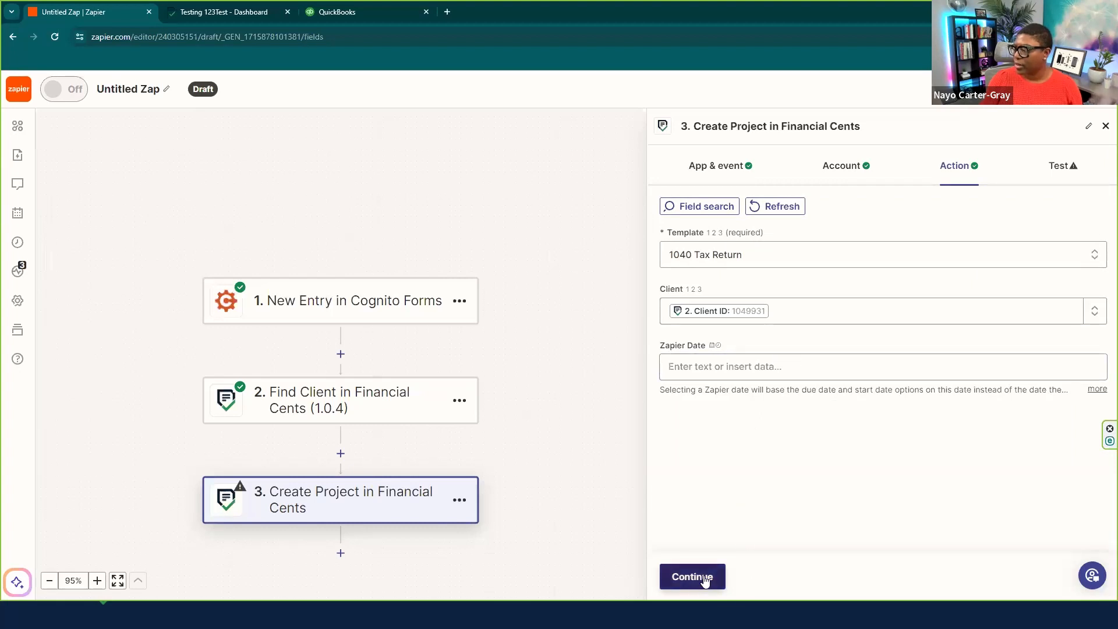
- Set Zapier Date to 'today', test-send the project, and switch to Financial Cents
left_click(677, 371)
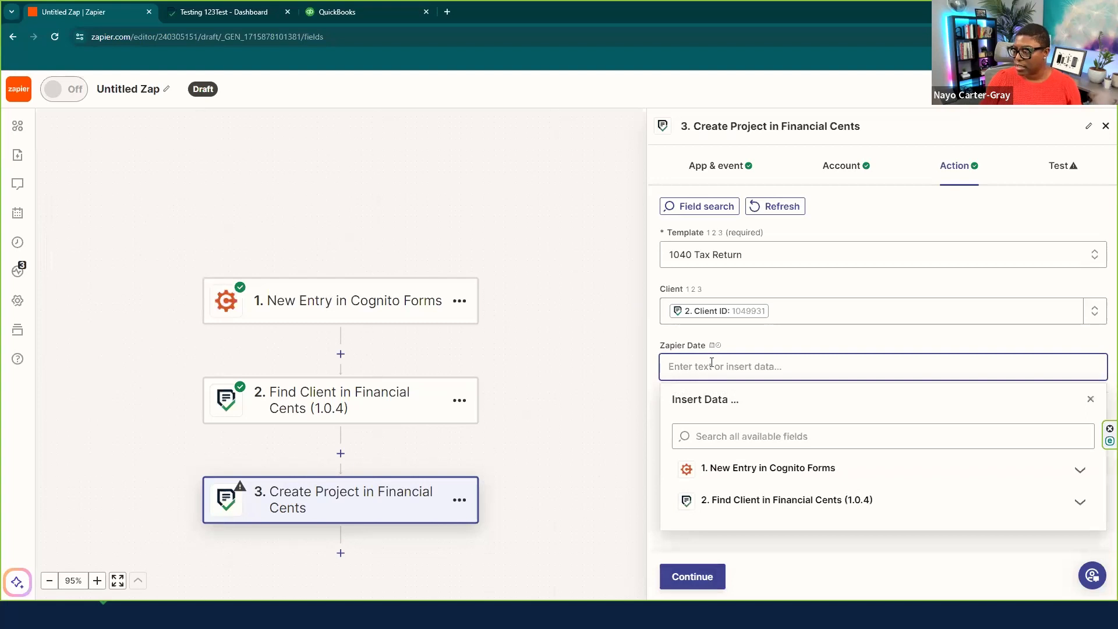
type("today")
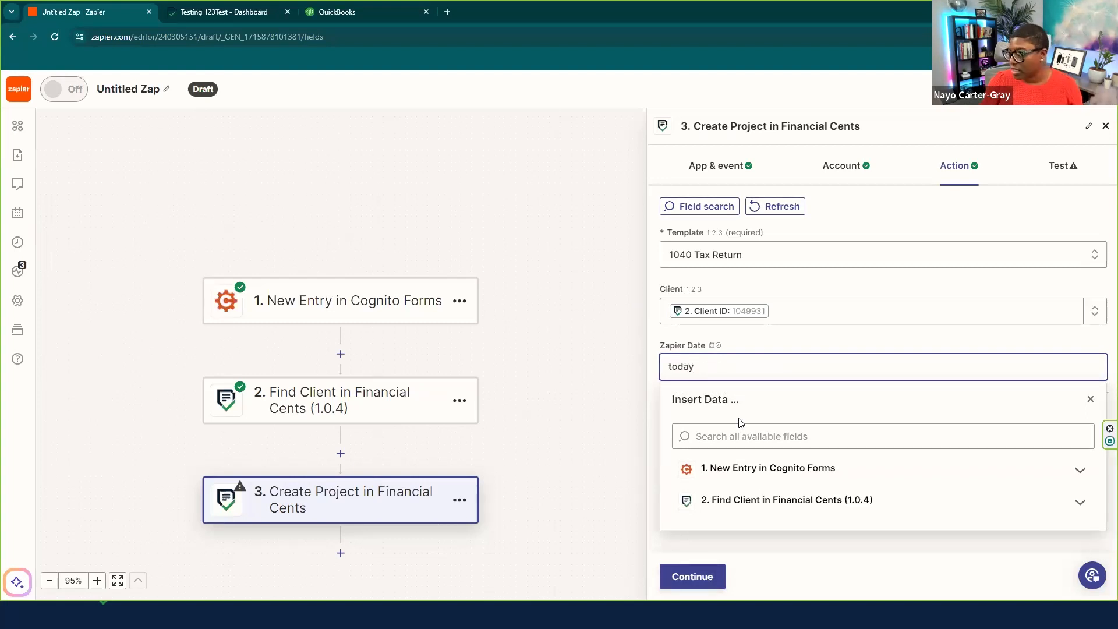
left_click(813, 546)
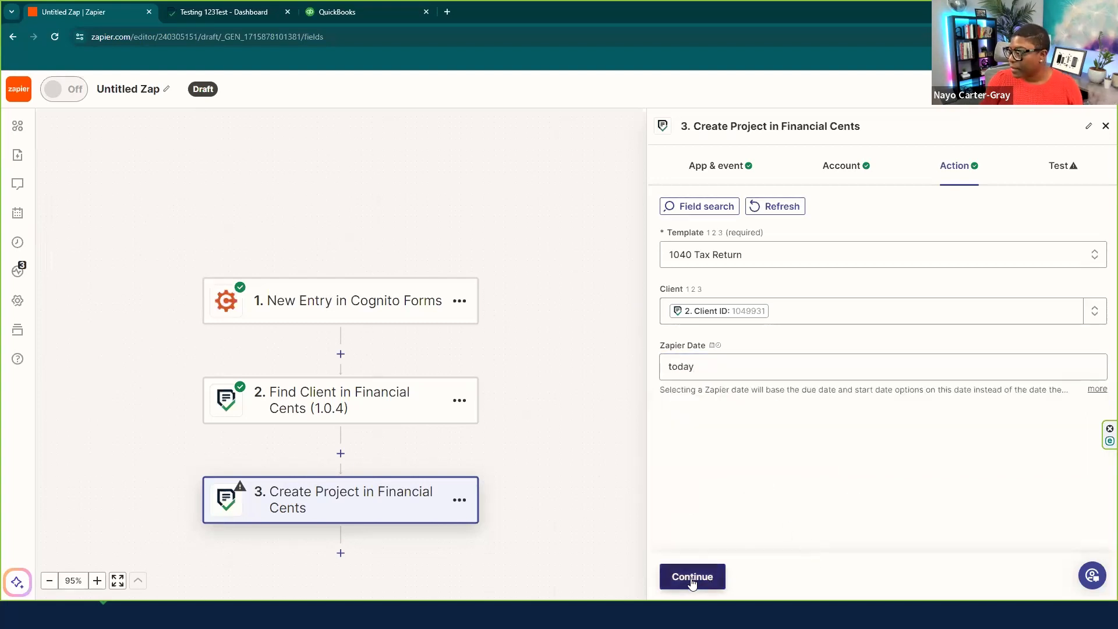
left_click(692, 578)
left_click(755, 577)
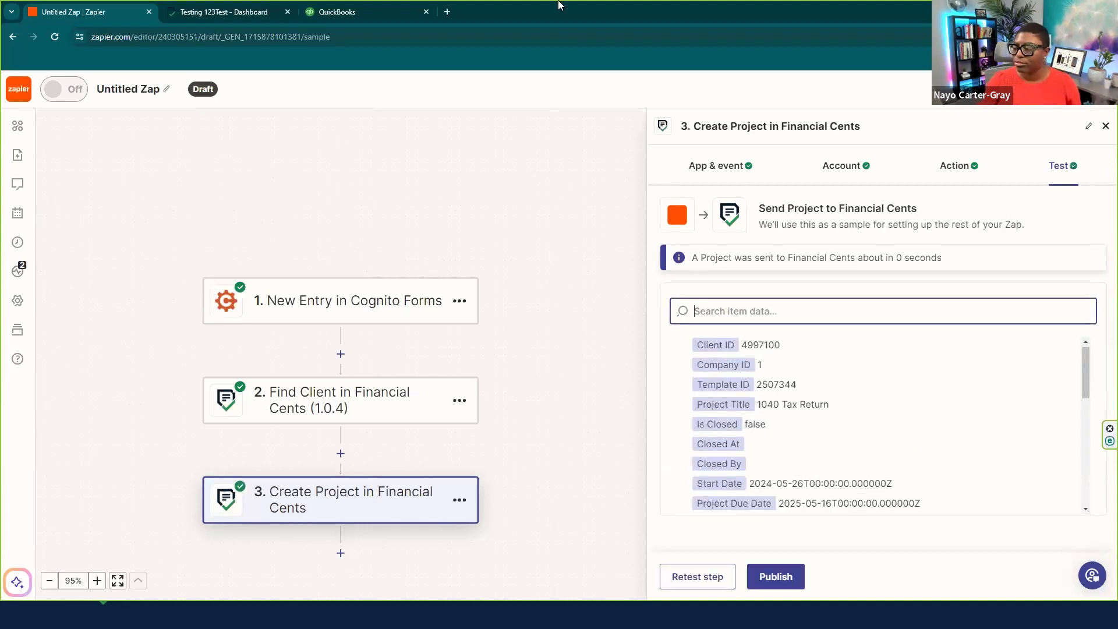
left_click(204, 11)
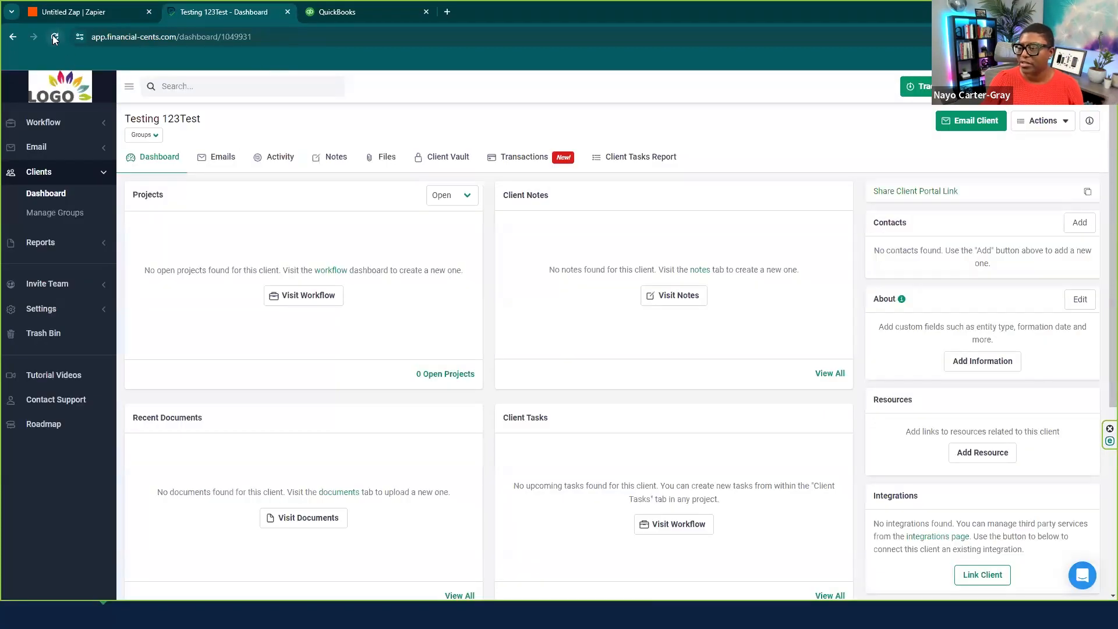
- Reload the client dashboard, view the 1040 Tax Return project's tasks, then return to the Zap
key("F5")
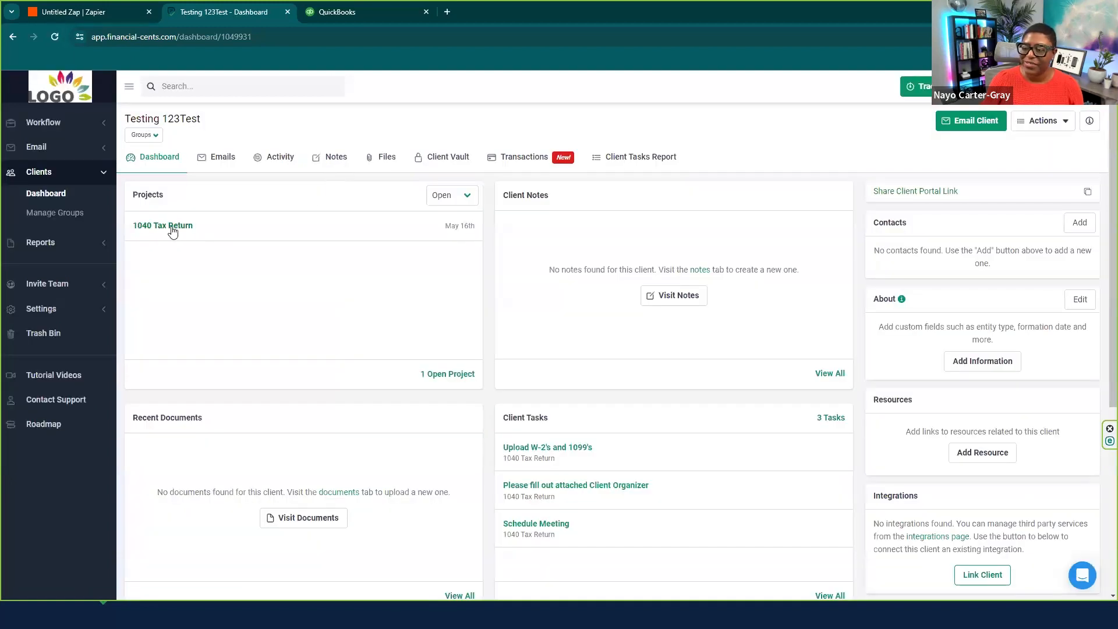
left_click(163, 225)
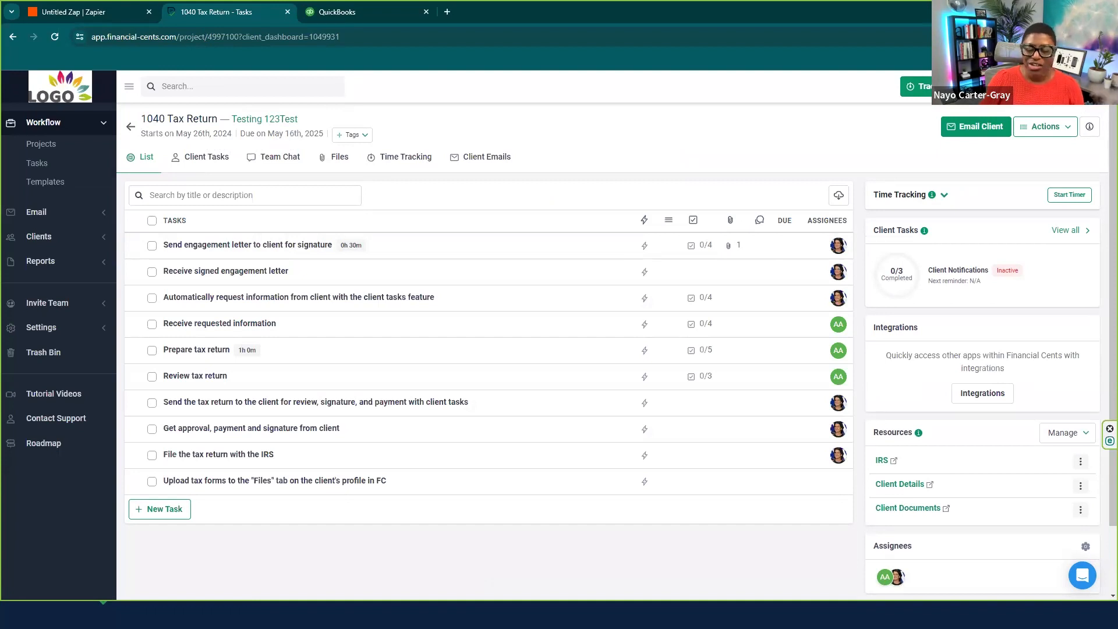
left_click(110, 9)
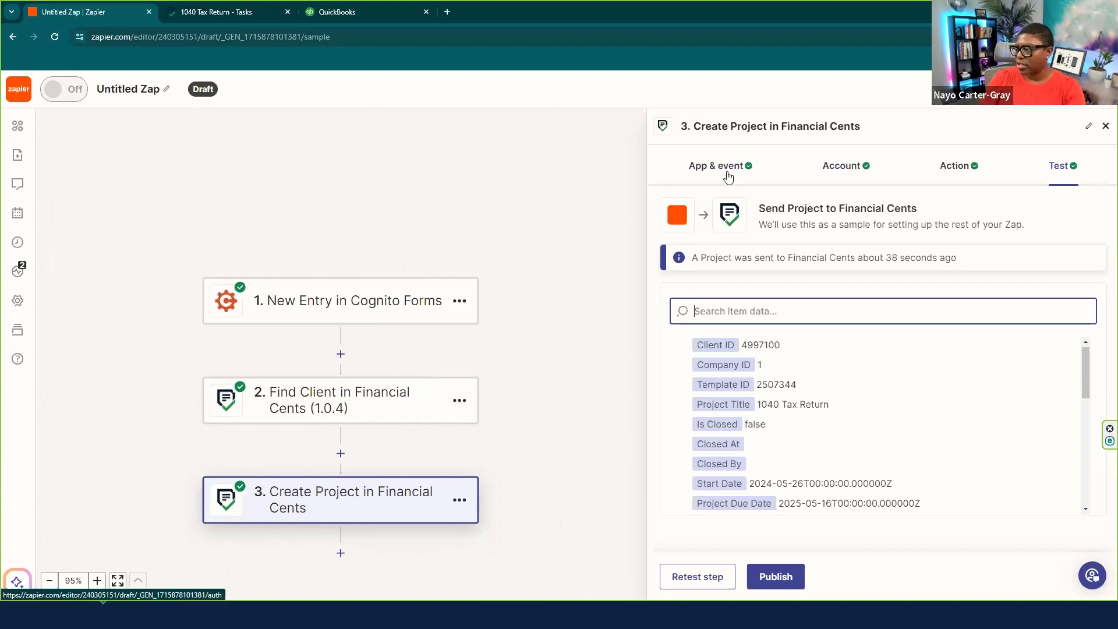
- Recheck step 3's Client and 'today' date fields, then re-run the 1040 Tax Return project test
left_click(953, 169)
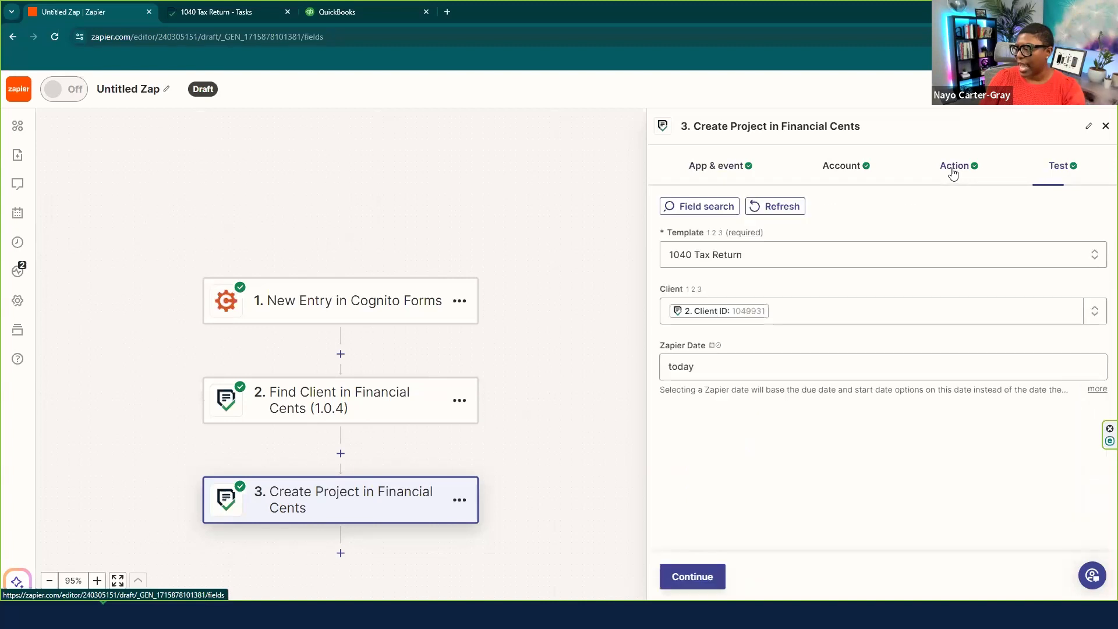
left_click(736, 310)
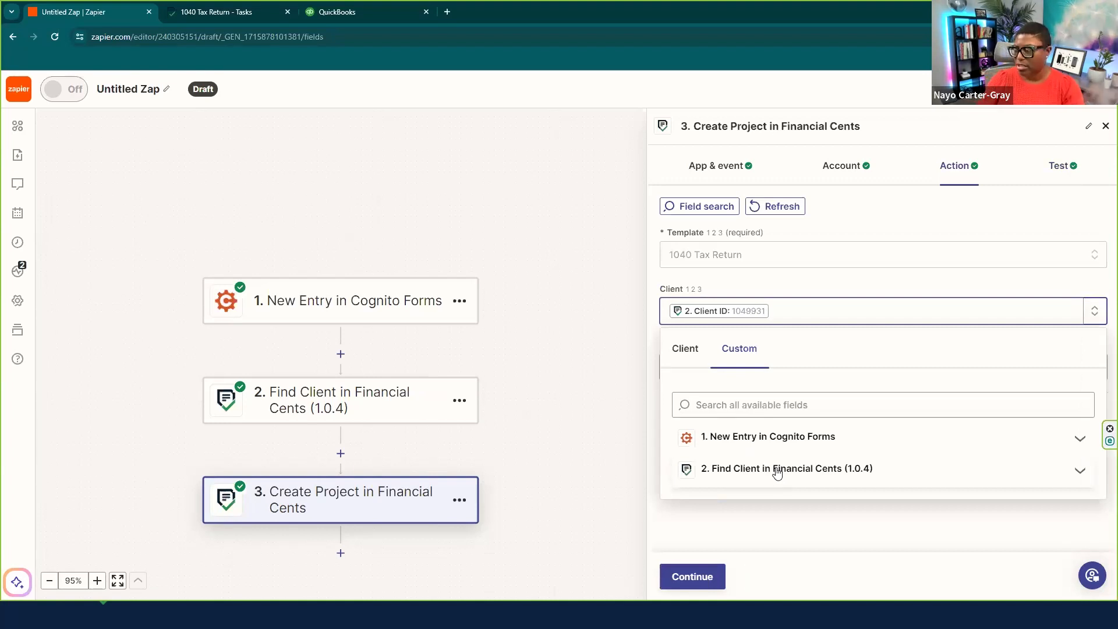
left_click(966, 526)
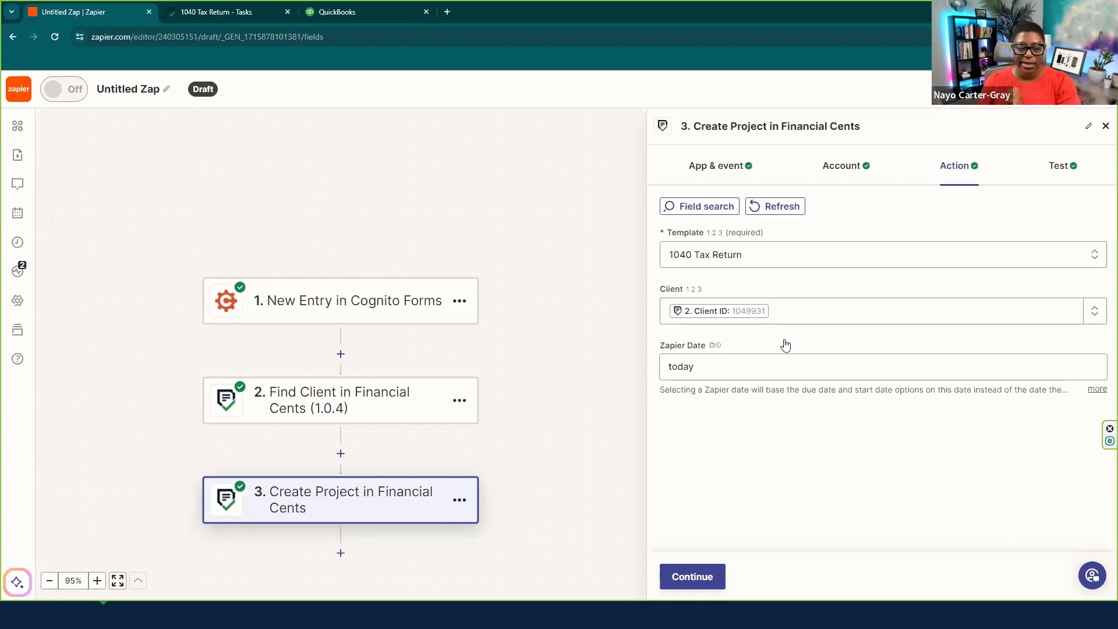
left_click(692, 582)
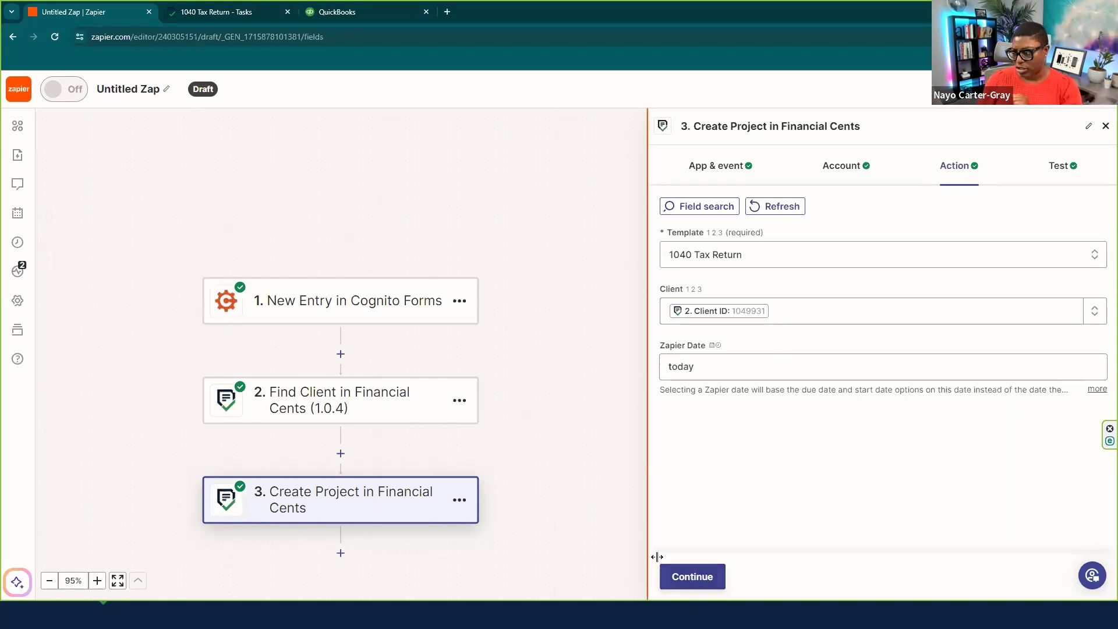
left_click(693, 578)
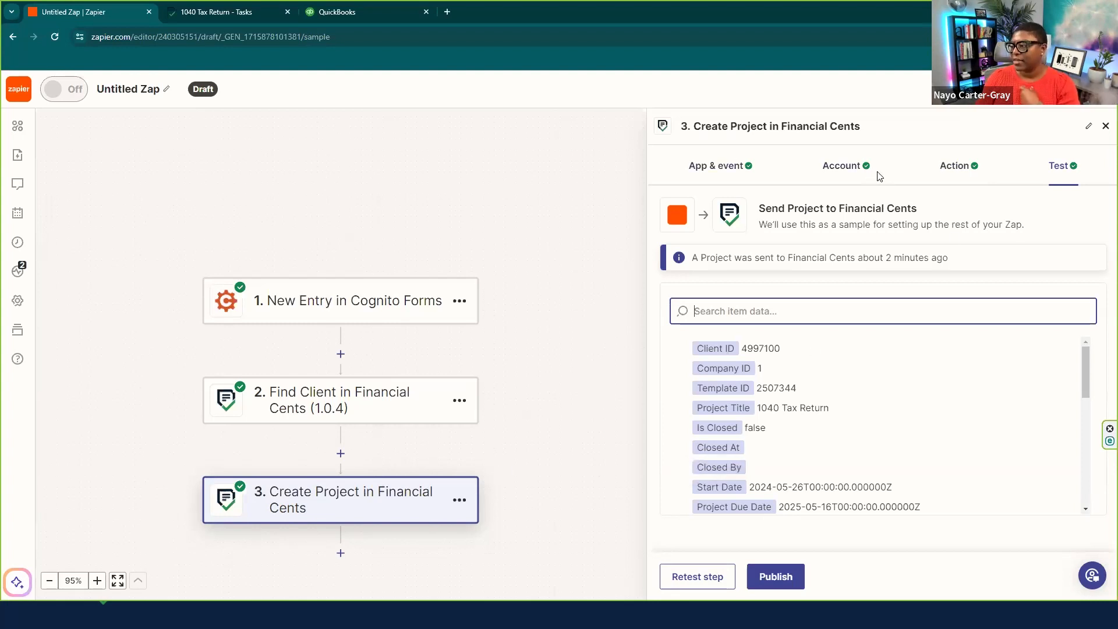
left_click(973, 169)
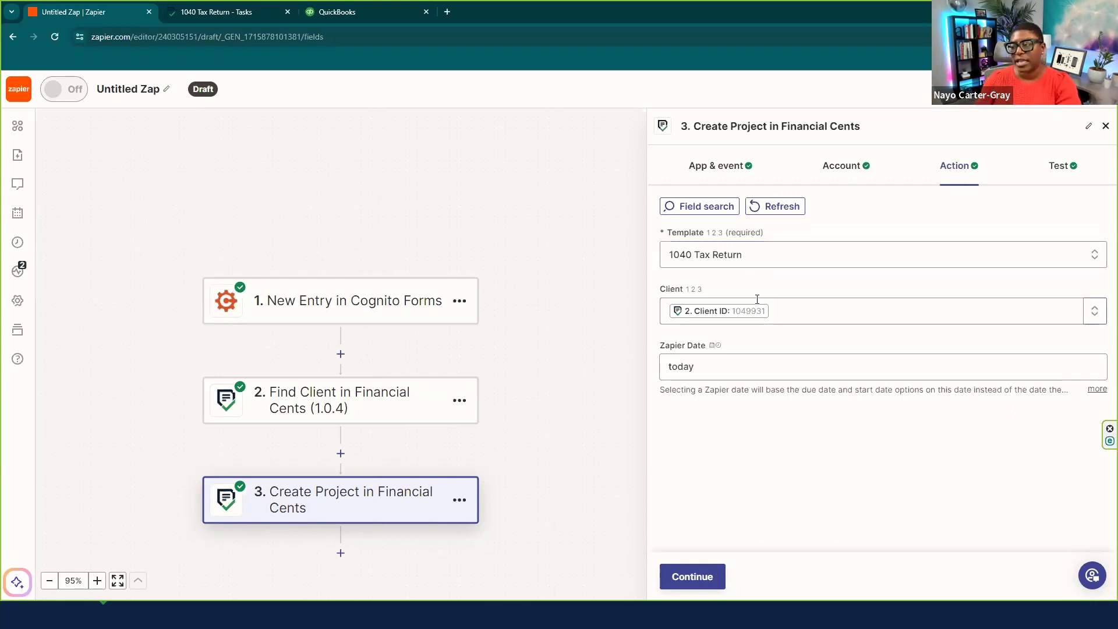
left_click(692, 582)
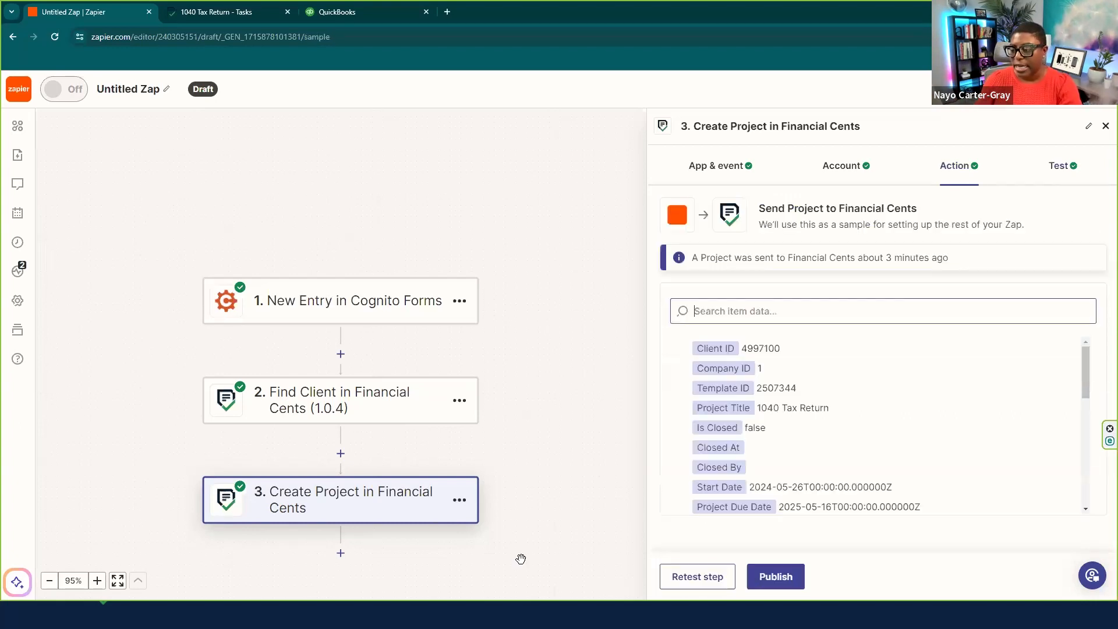
- Add a Financial Cents Create Project step using the Client Onboarding (example) template
left_click(341, 554)
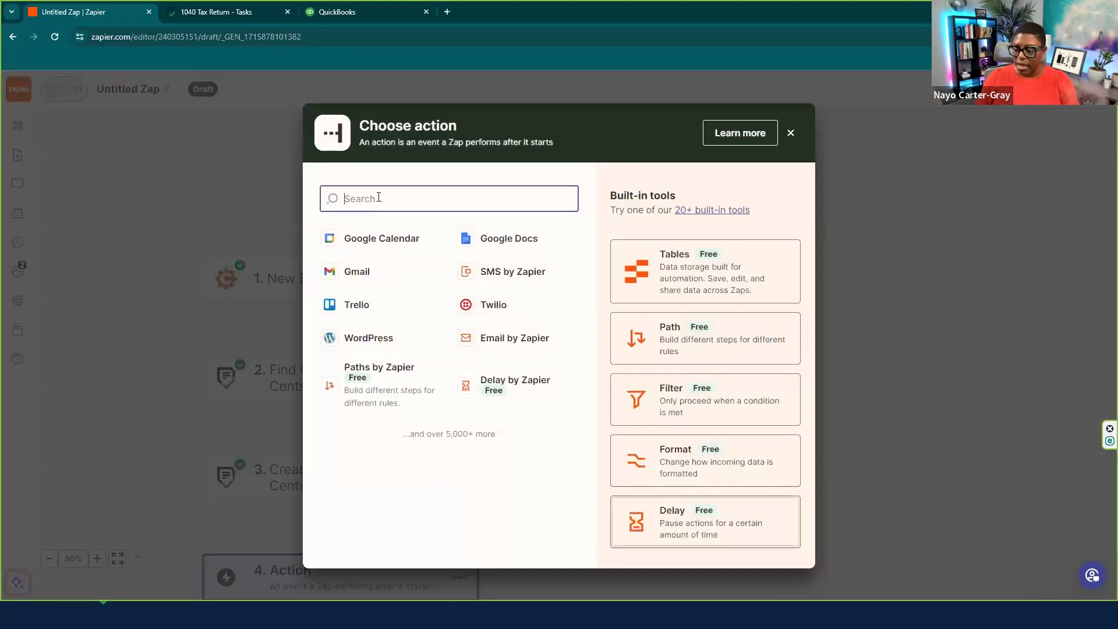
type("fin")
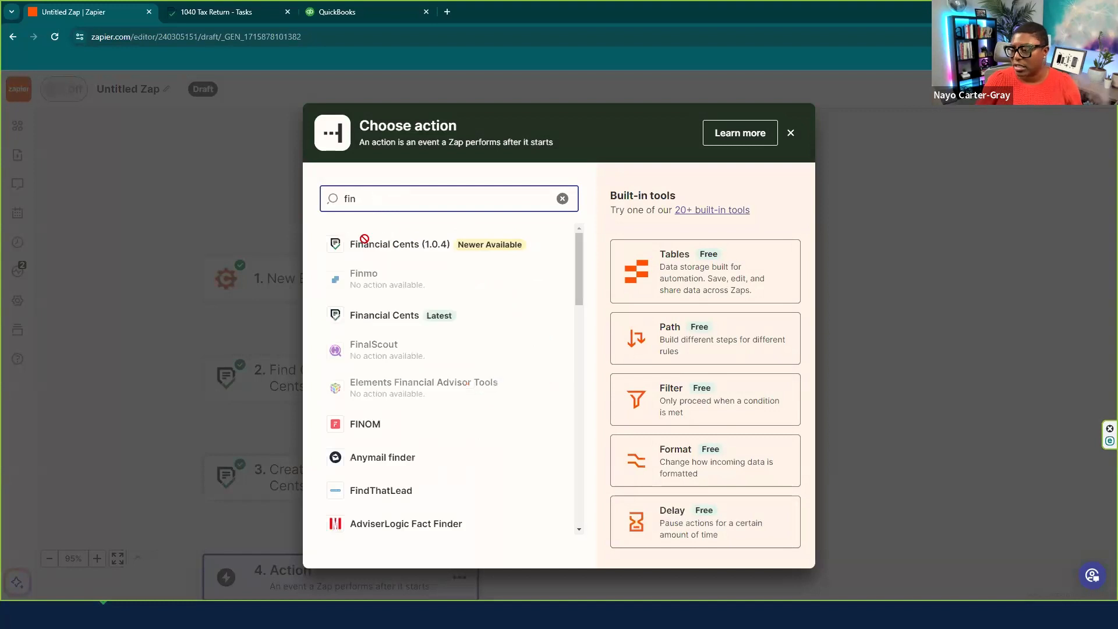
left_click(358, 318)
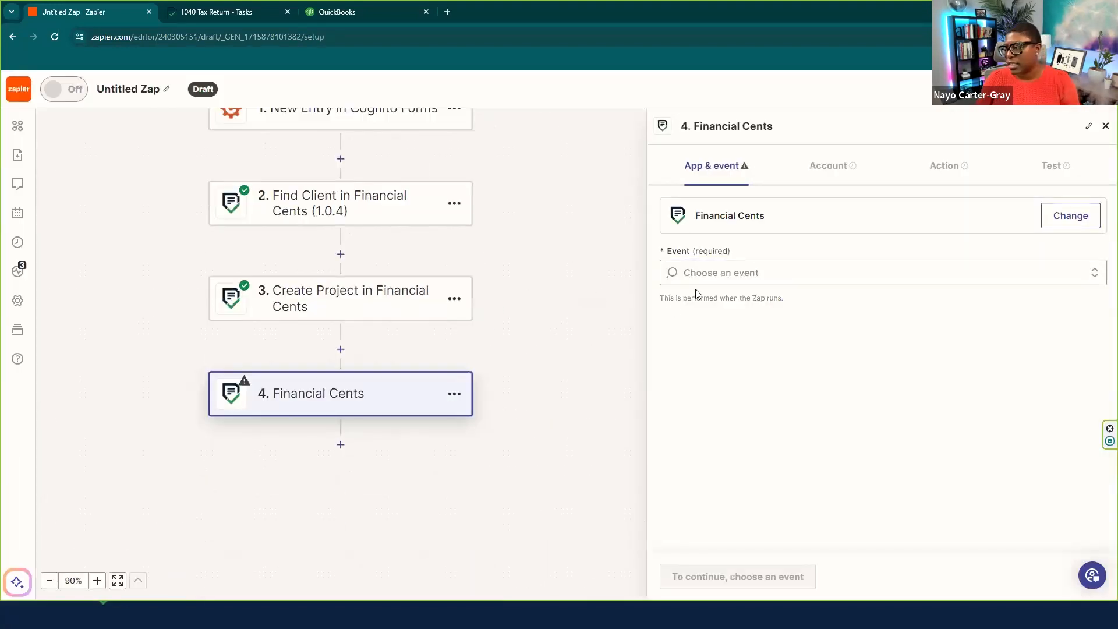
left_click(714, 270)
left_click(710, 402)
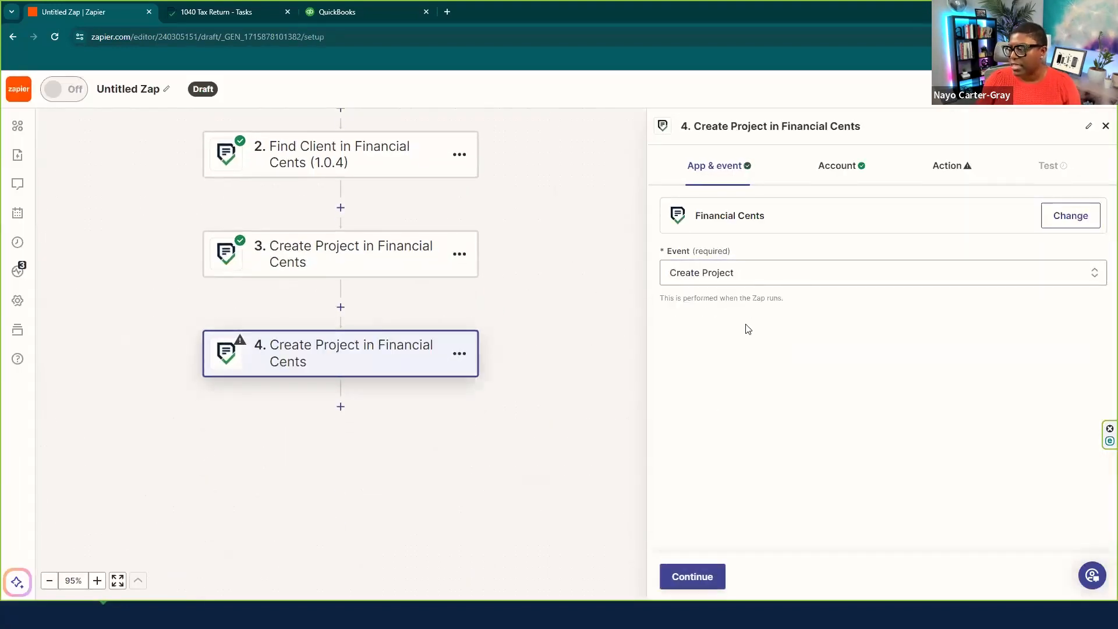
left_click(700, 575)
left_click(699, 575)
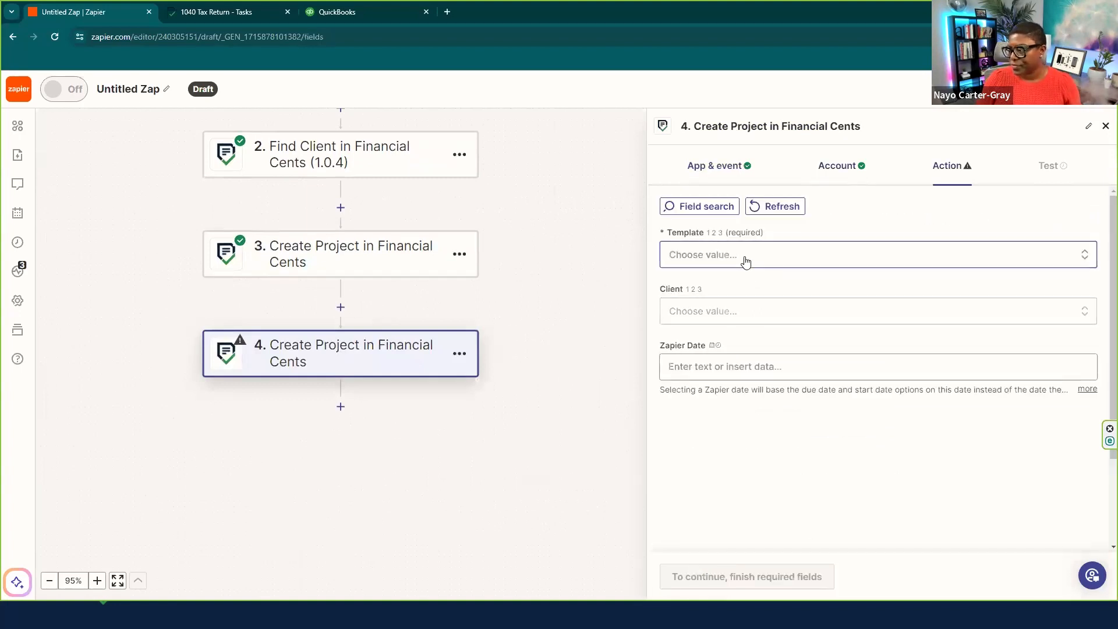
left_click(745, 259)
type("onb")
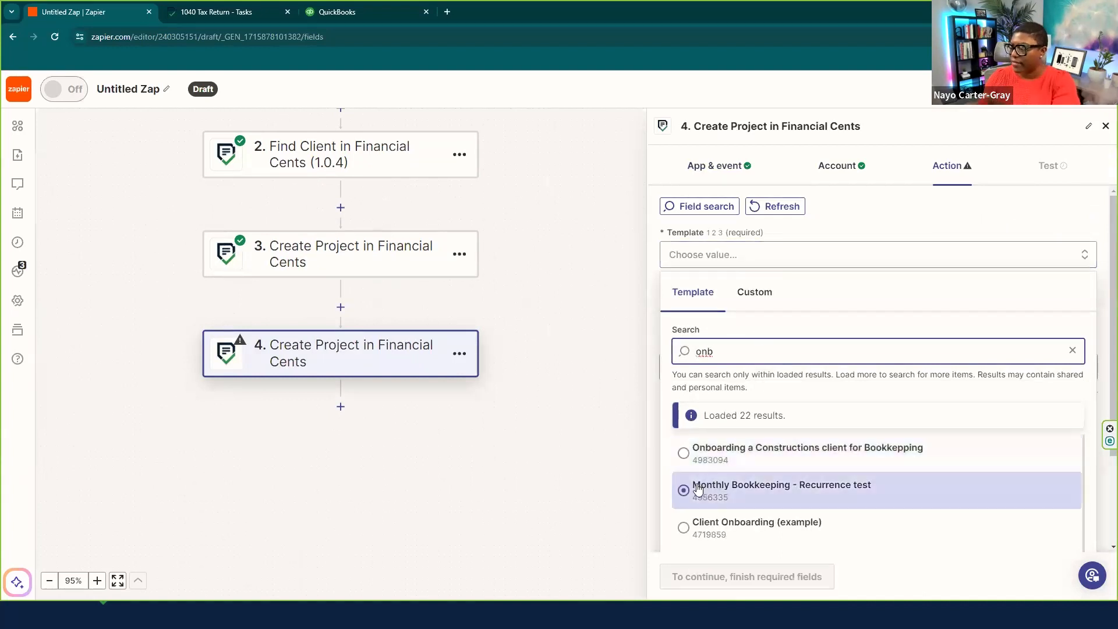
left_click(685, 521)
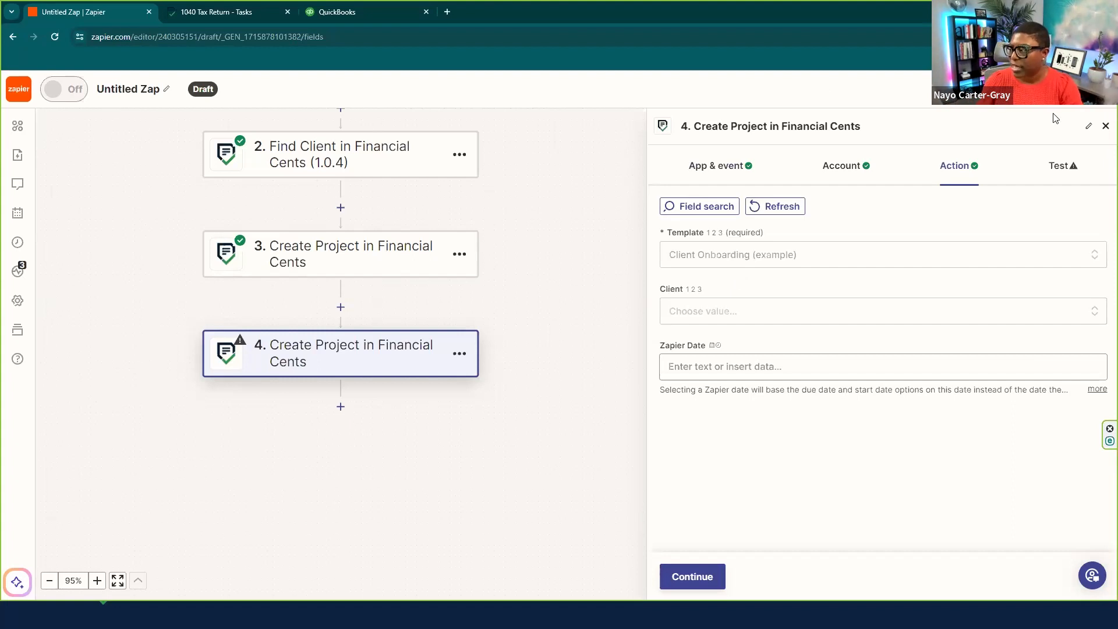
- Delete the new step 4 from the Zap
left_click(1102, 125)
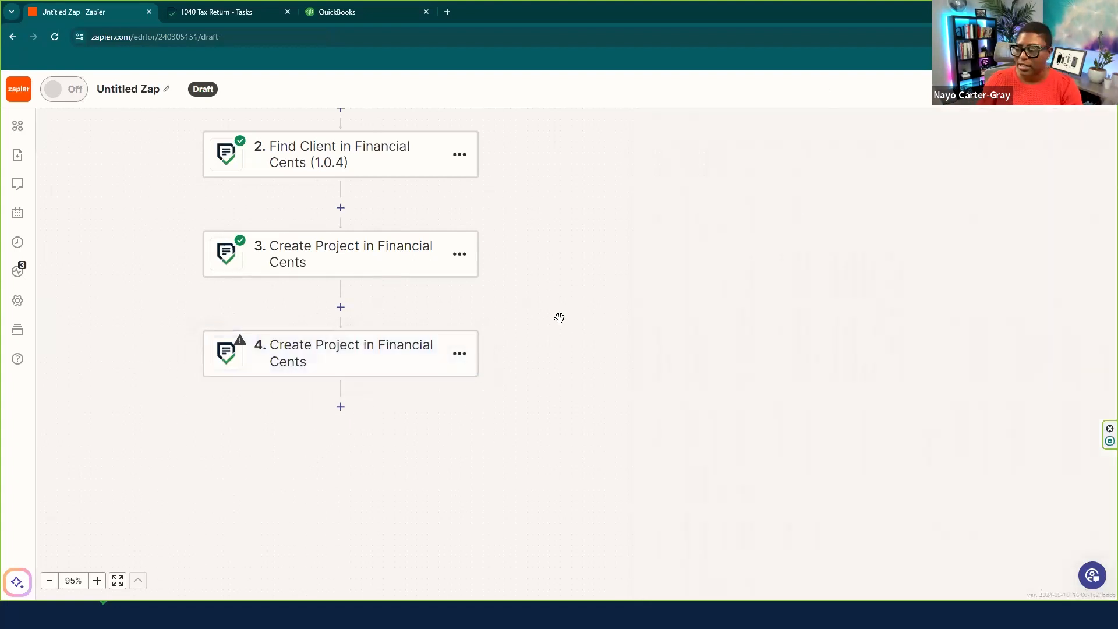
left_click(459, 354)
left_click(510, 481)
left_click(551, 473)
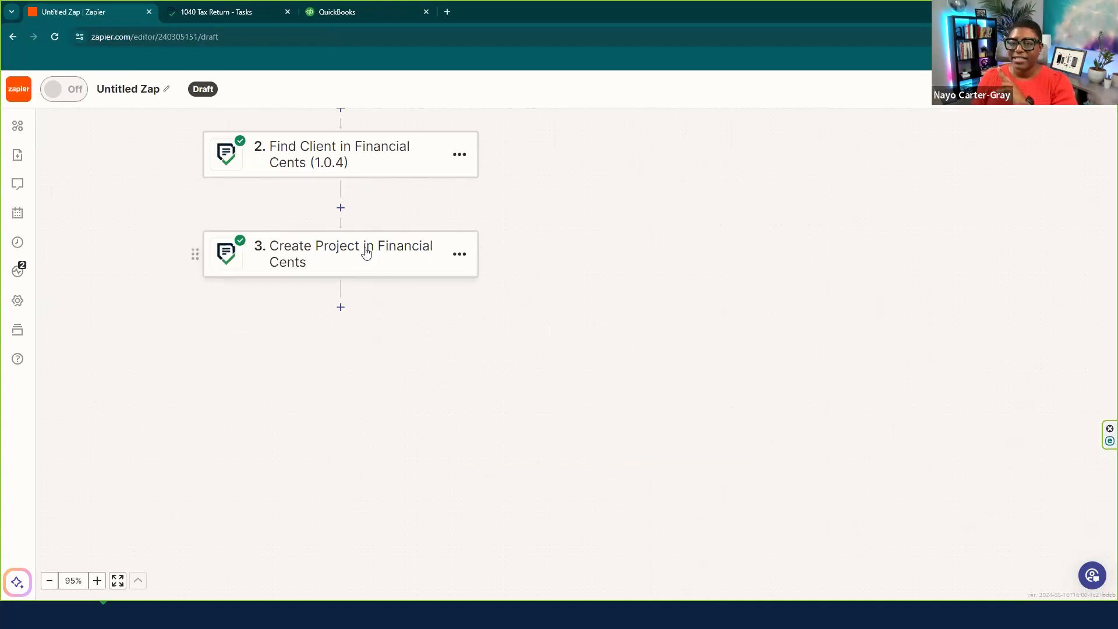
- Add a step 4 using QuickBooks Online with the Create Customer event
left_click(340, 307)
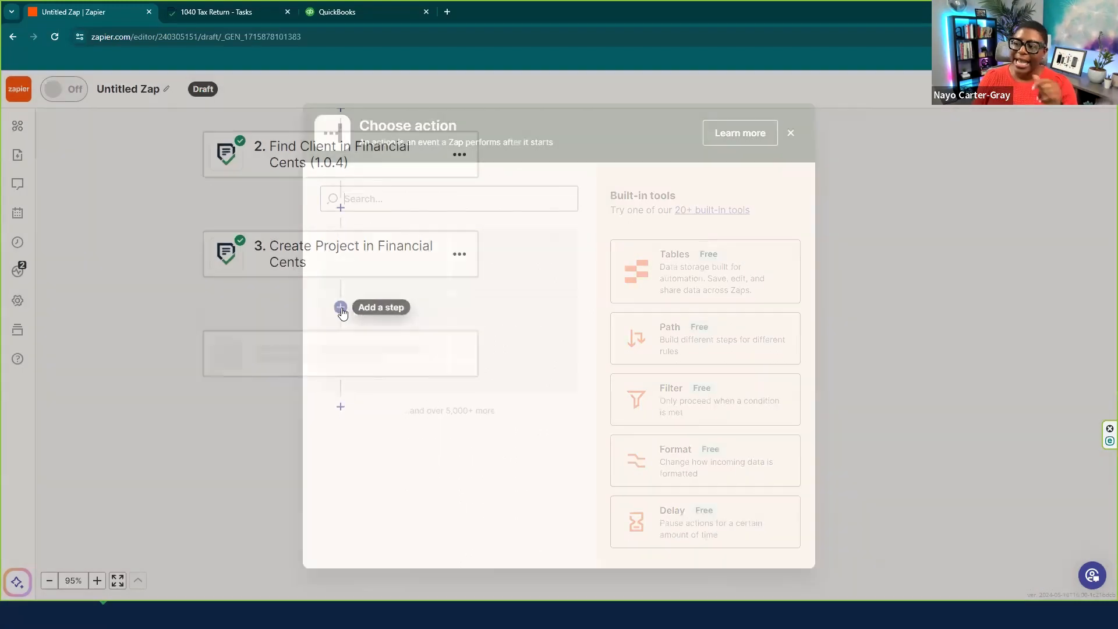
left_click(399, 197)
type("qicko")
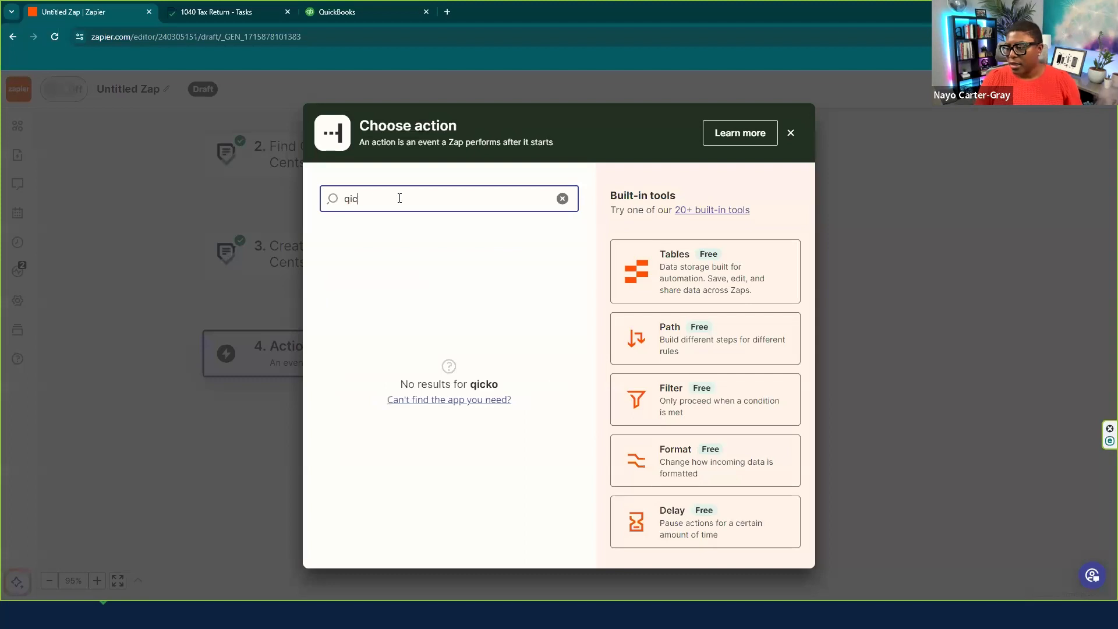
key("BackSpace")
type("u")
key("BackSpace")
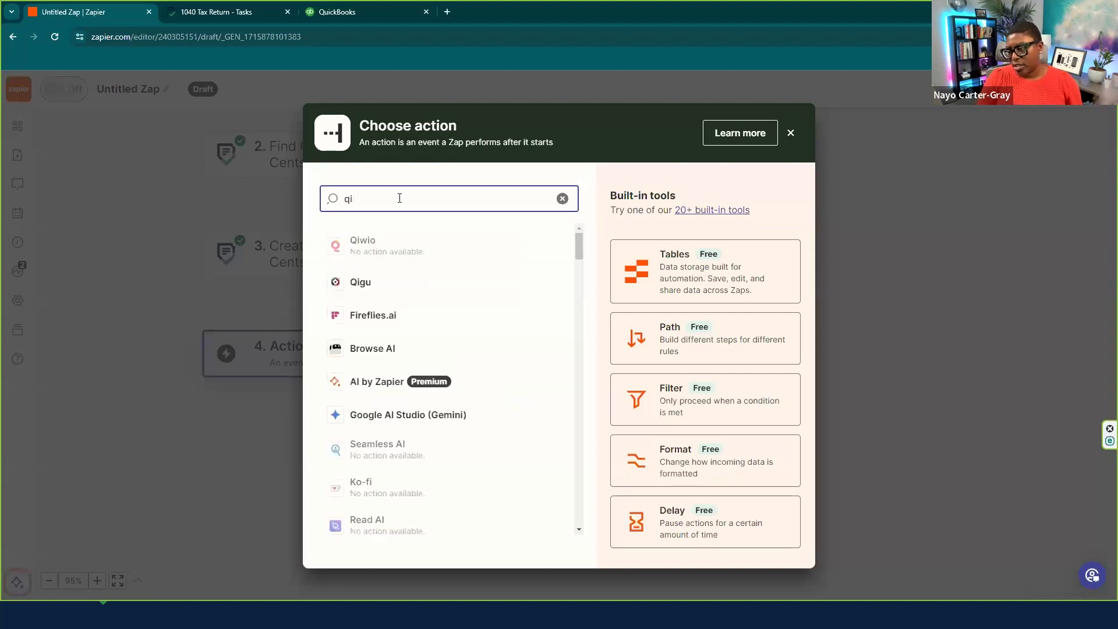
type("cick")
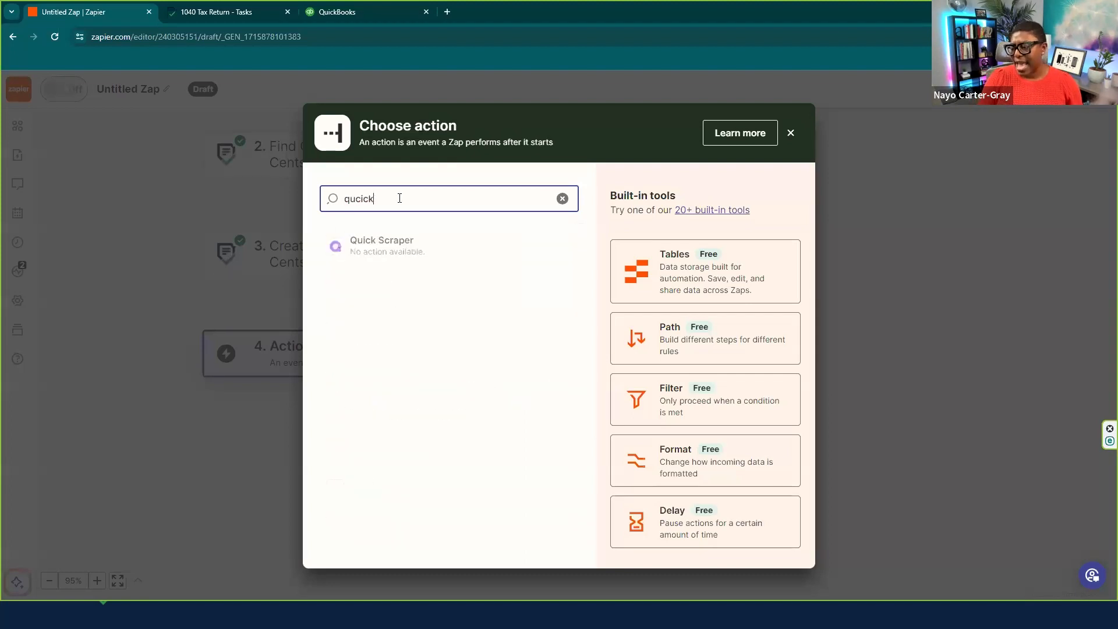
key("BackSpace")
type("i")
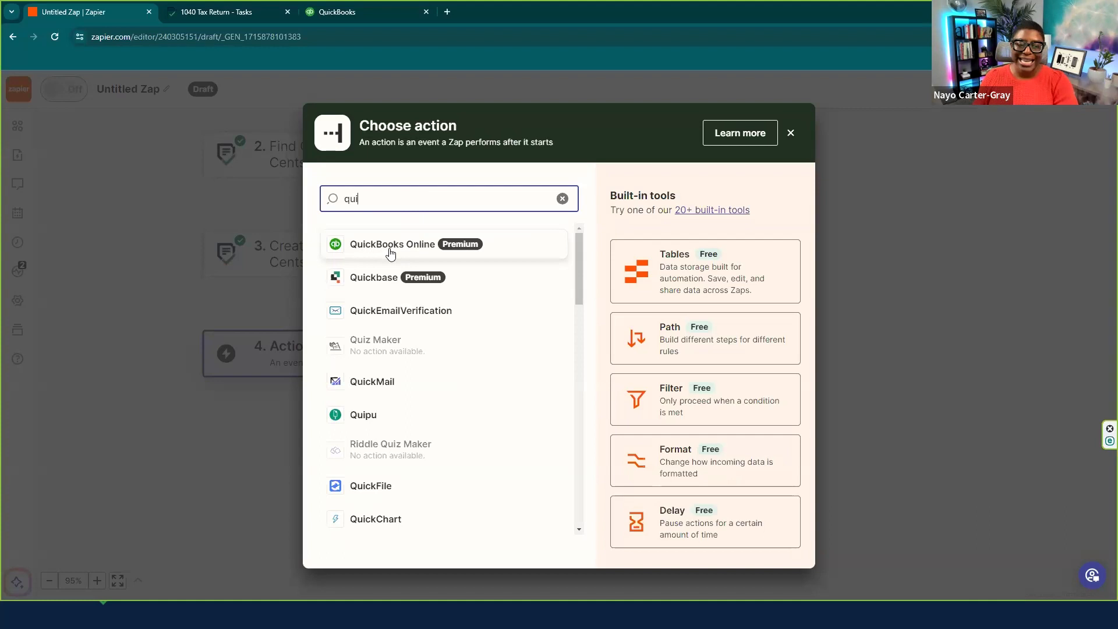
left_click(390, 244)
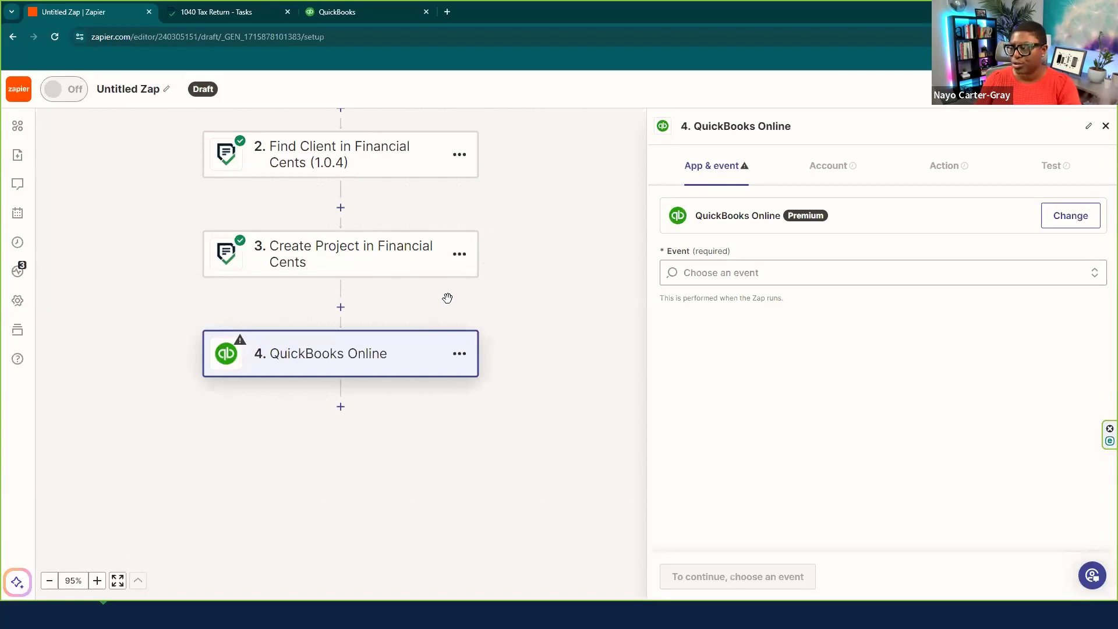
left_click(765, 269)
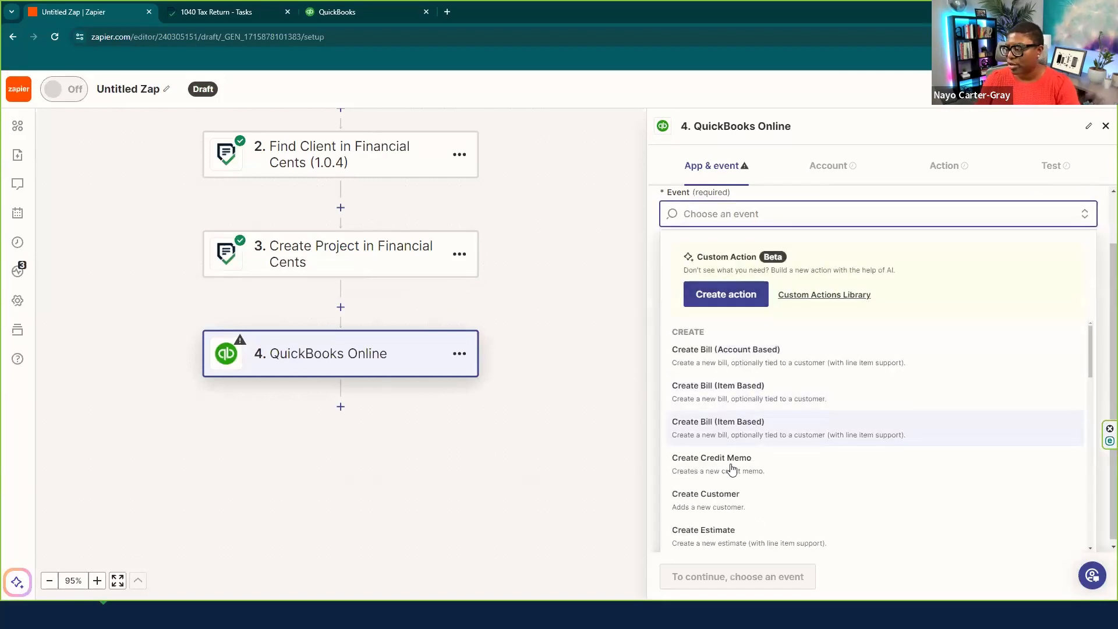
left_click(729, 502)
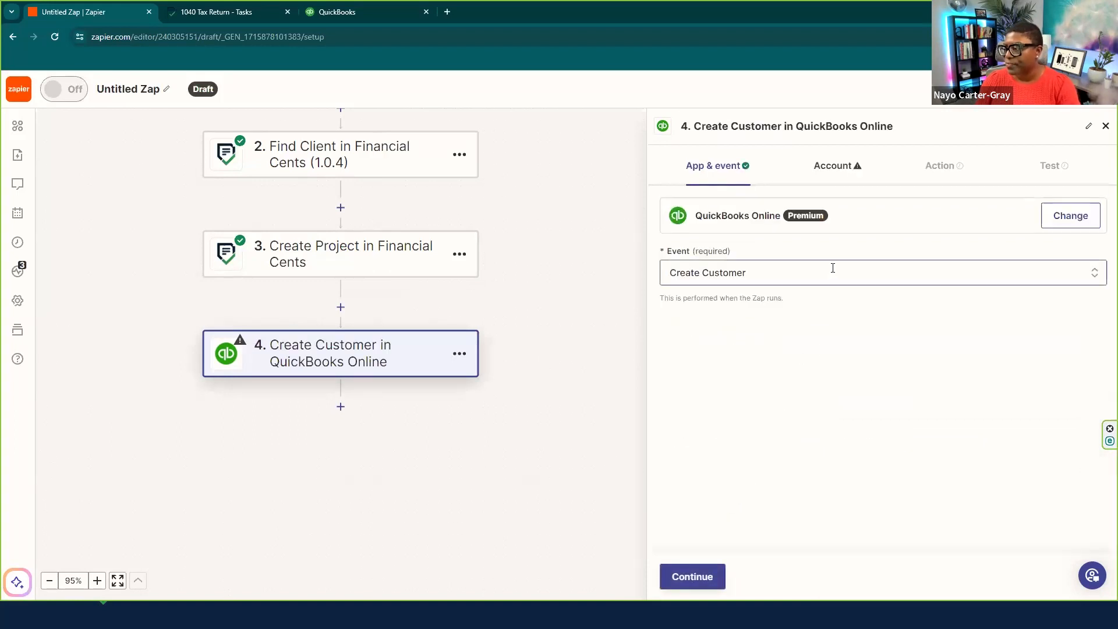
- Connect the first QuickBooks account and move on to the customer fields
left_click(705, 577)
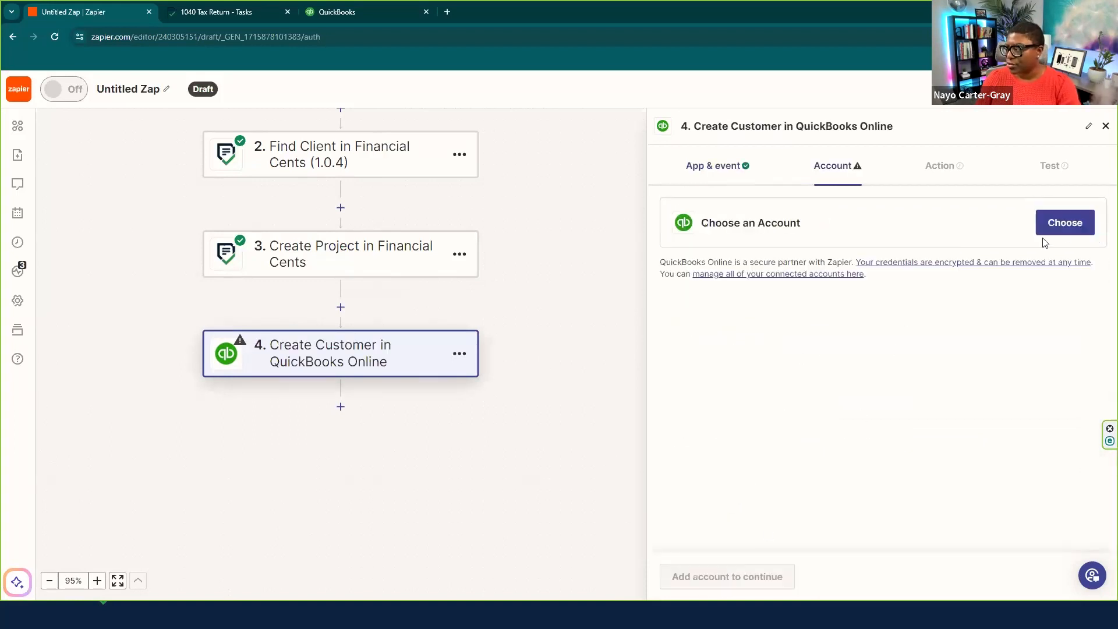
left_click(1062, 230)
left_click(693, 341)
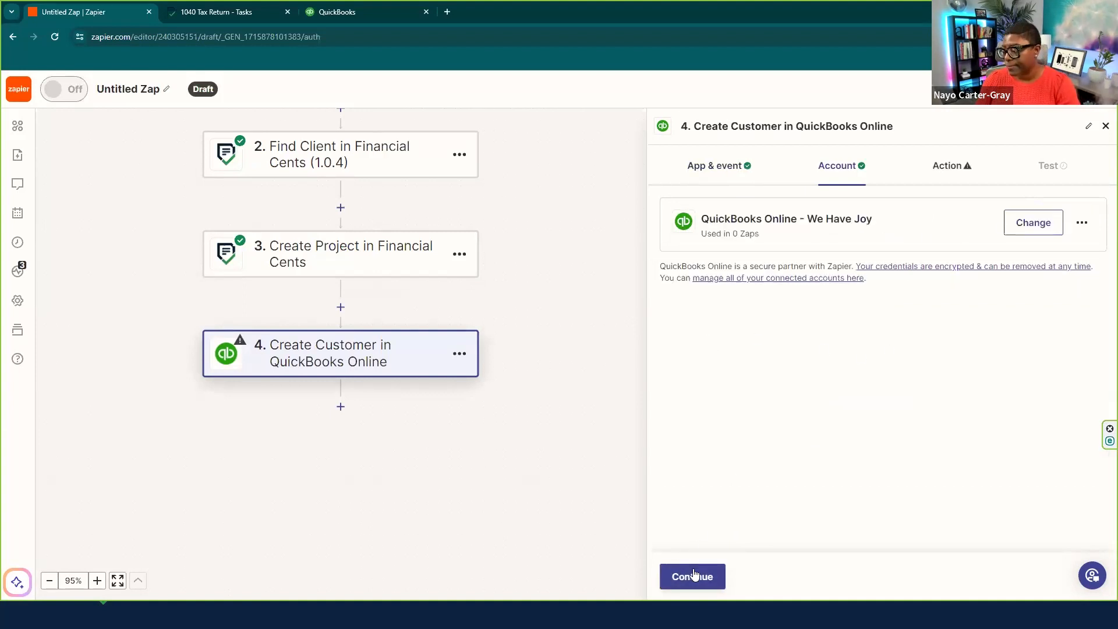
left_click(692, 576)
left_click(719, 252)
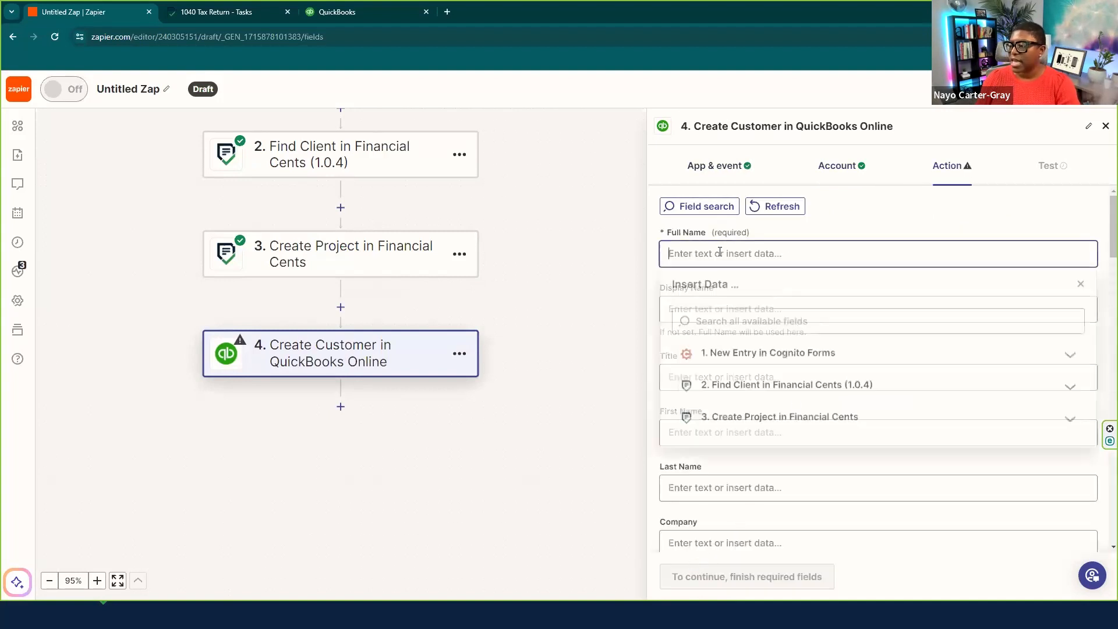
- Map the Cognito Forms Taxpayer Name answer into the customer's Full Name
left_click(741, 357)
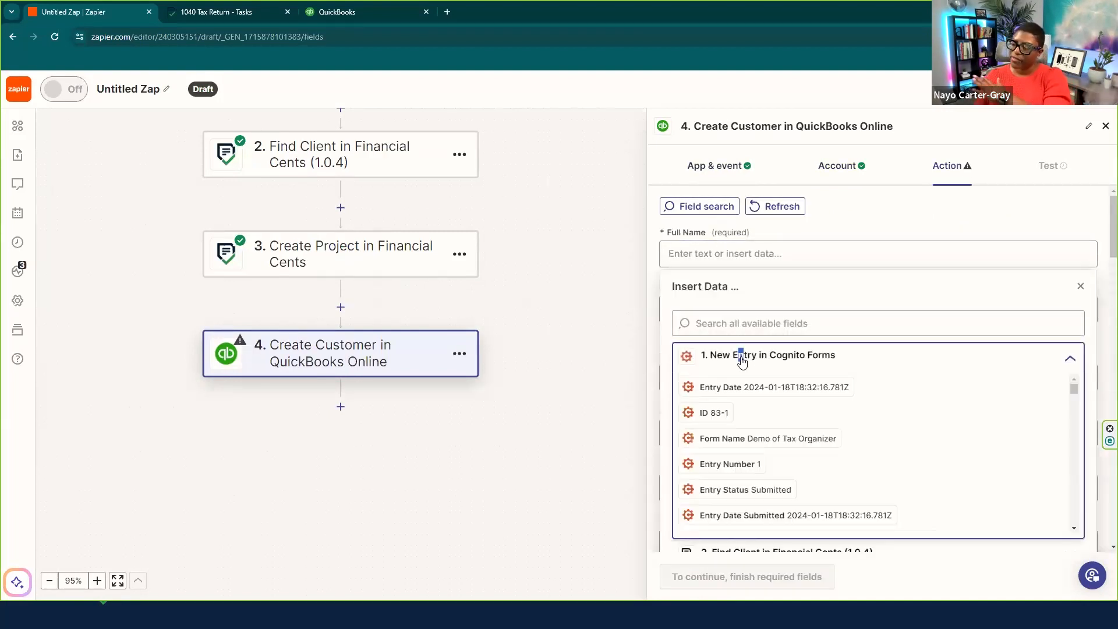
left_click(761, 323)
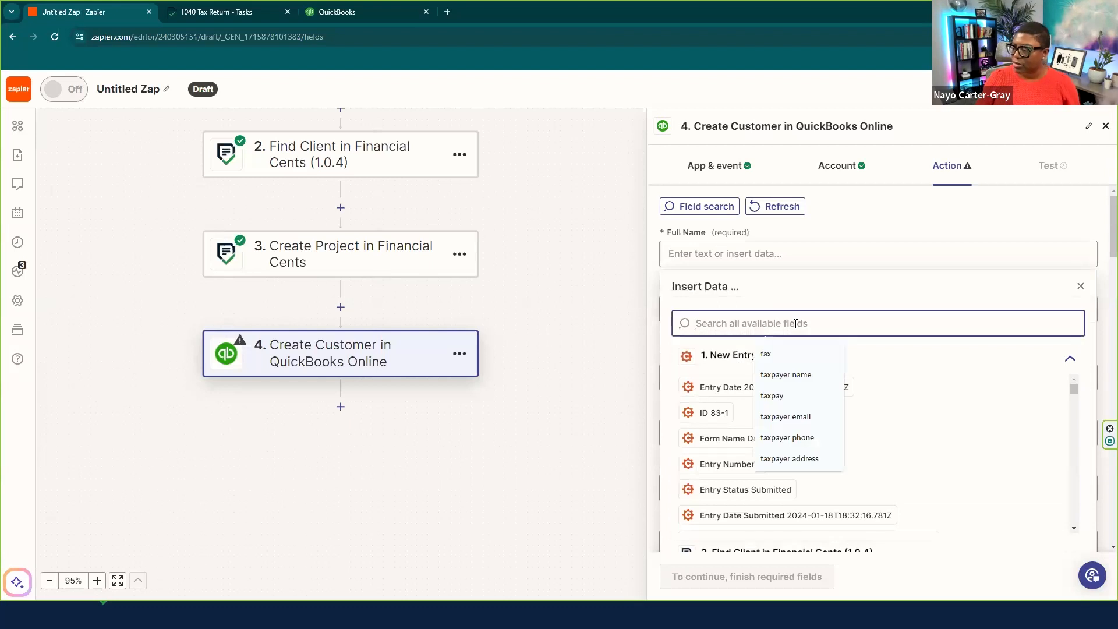
type("t")
left_click(774, 374)
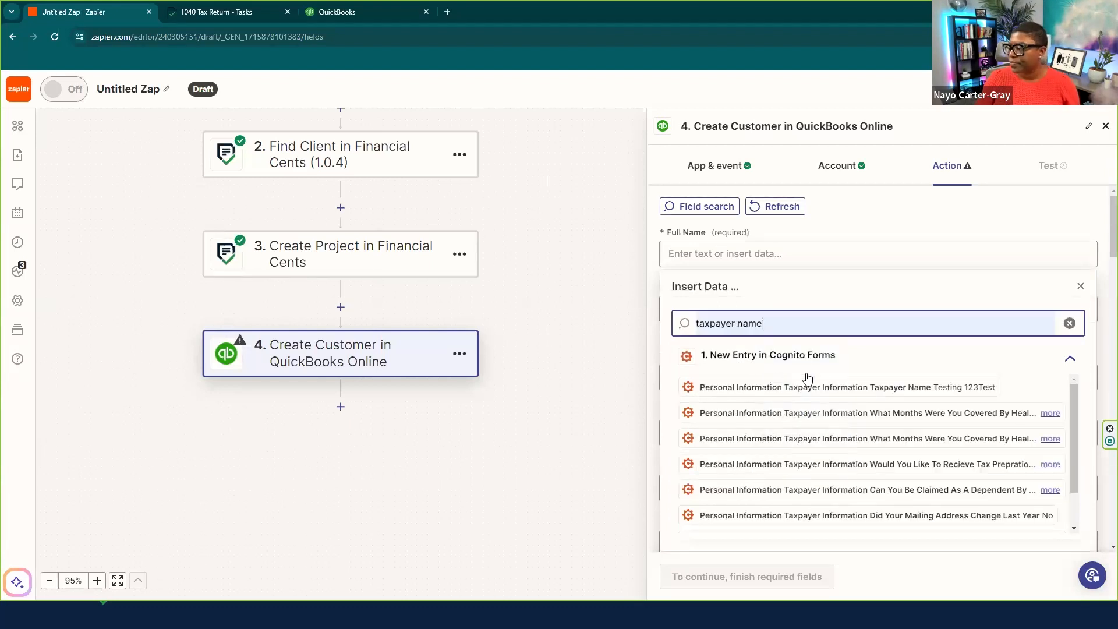
left_click(844, 388)
left_click(1080, 286)
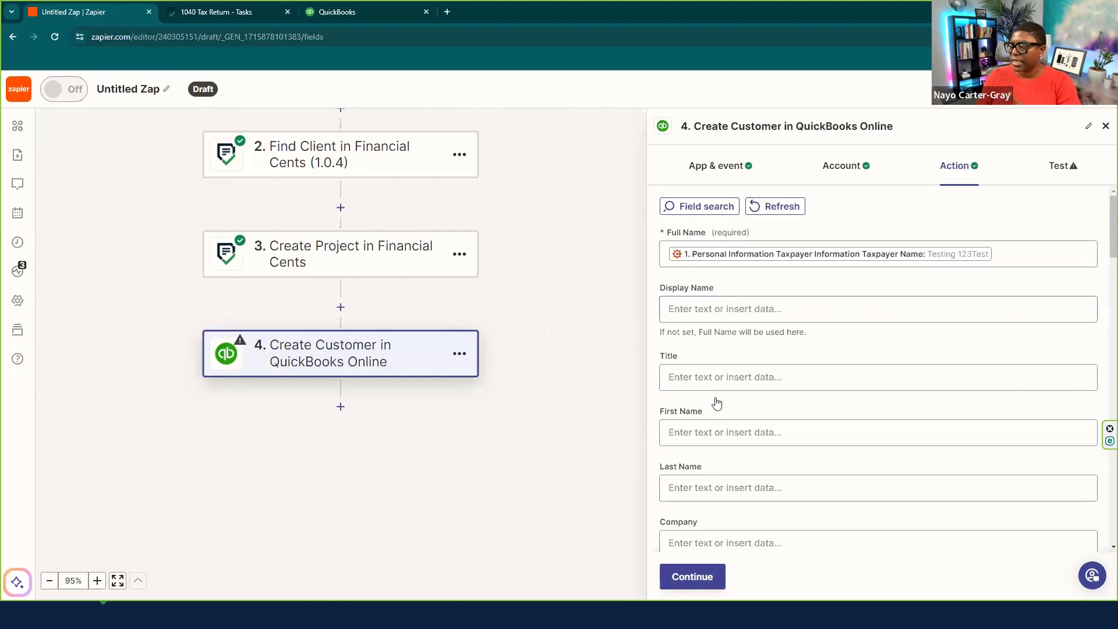
- Map the Cognito Forms Taxpayer Email answer into the customer's Email field
scroll(708, 453, "down", 1)
scroll(707, 452, "down", 5)
left_click(723, 452)
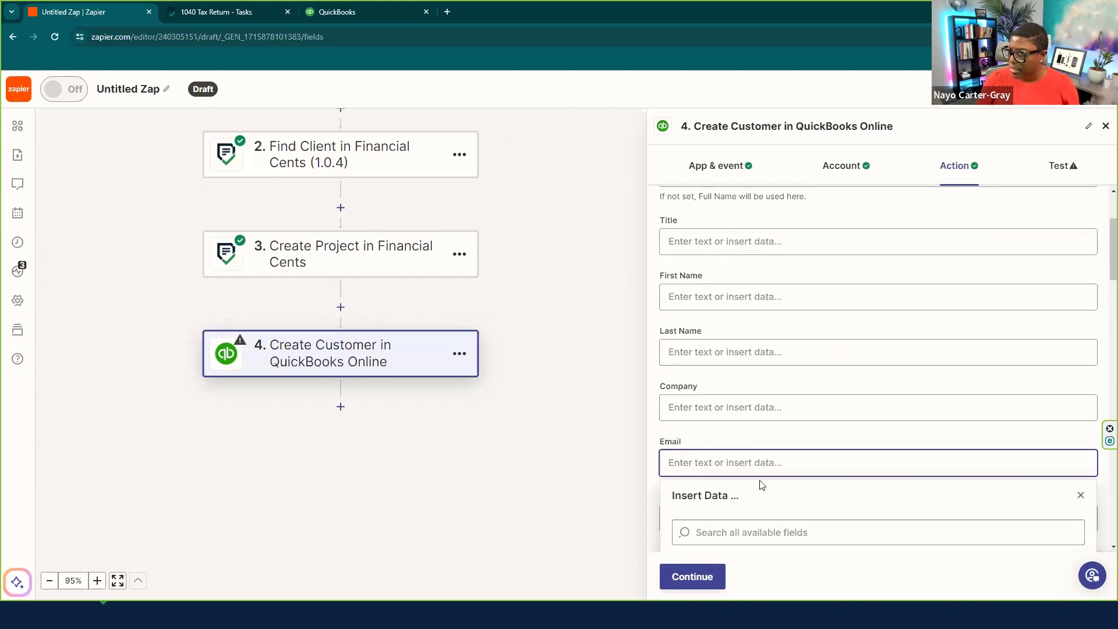
scroll(760, 484, "down", 3)
left_click(753, 361)
left_click(751, 326)
type("taxpayer email")
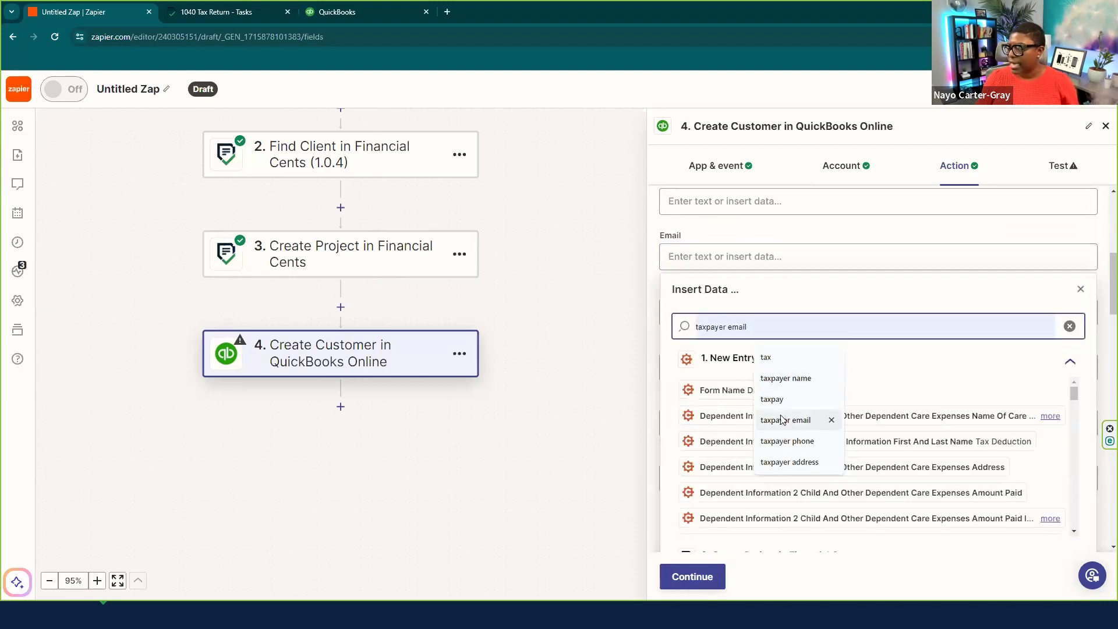
left_click(774, 419)
left_click(809, 394)
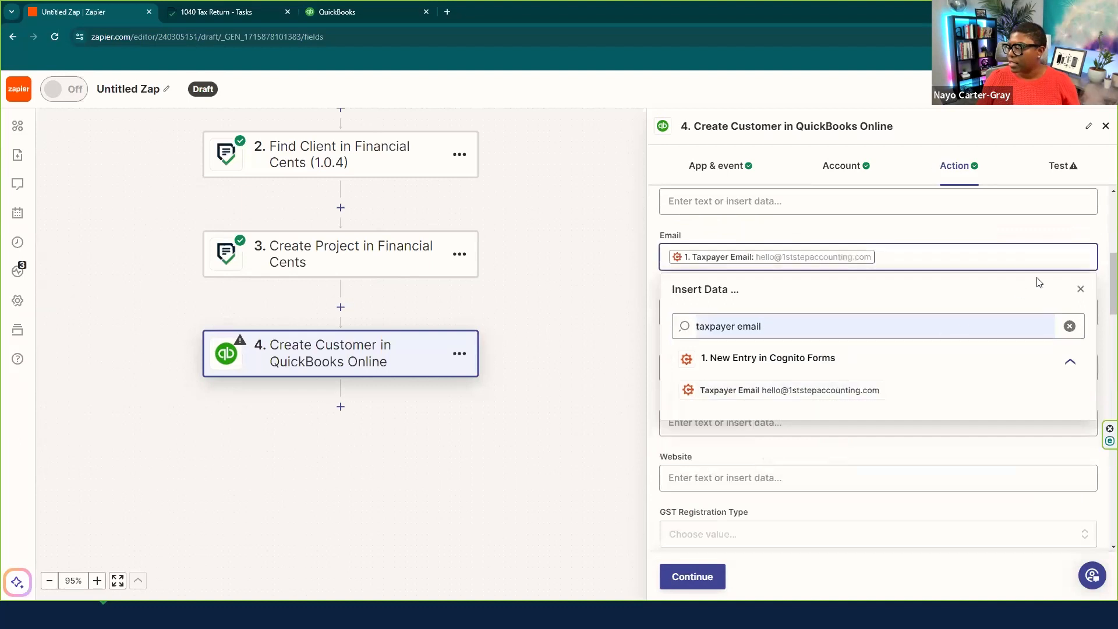
left_click(1078, 290)
- Send a test customer to QuickBooks Online
scroll(751, 303, "down", 2)
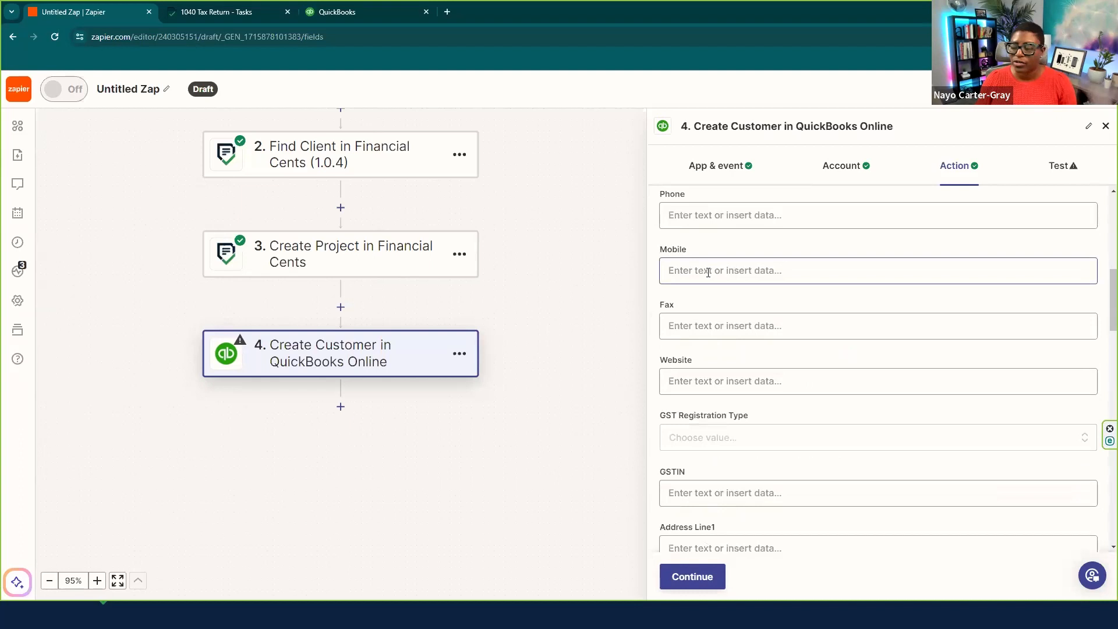
scroll(748, 352, "down", 2)
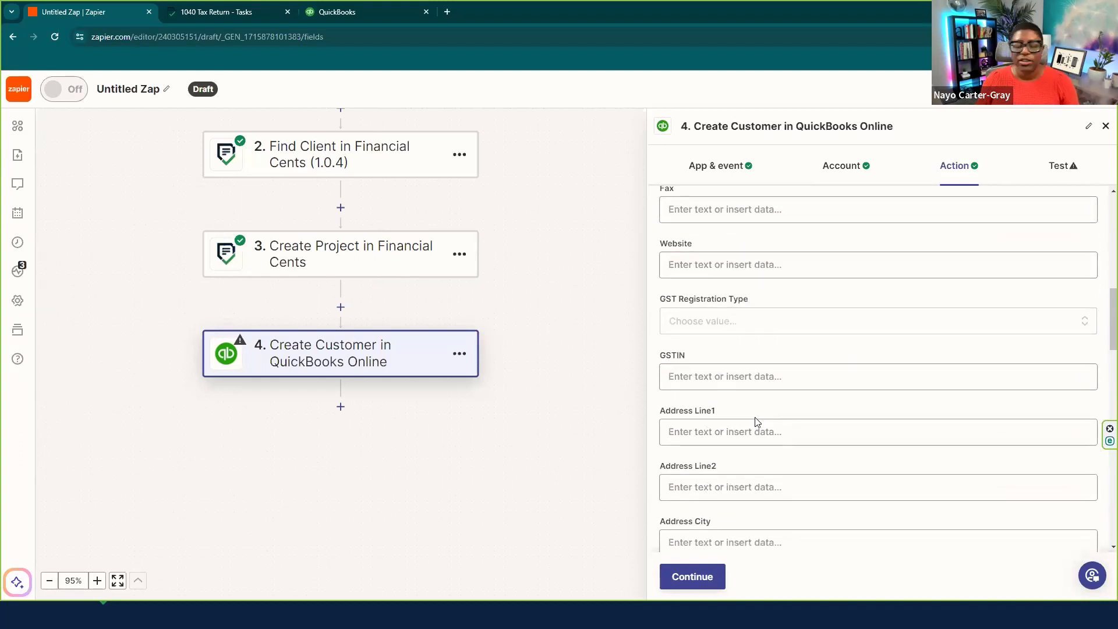
scroll(757, 454, "down", 4)
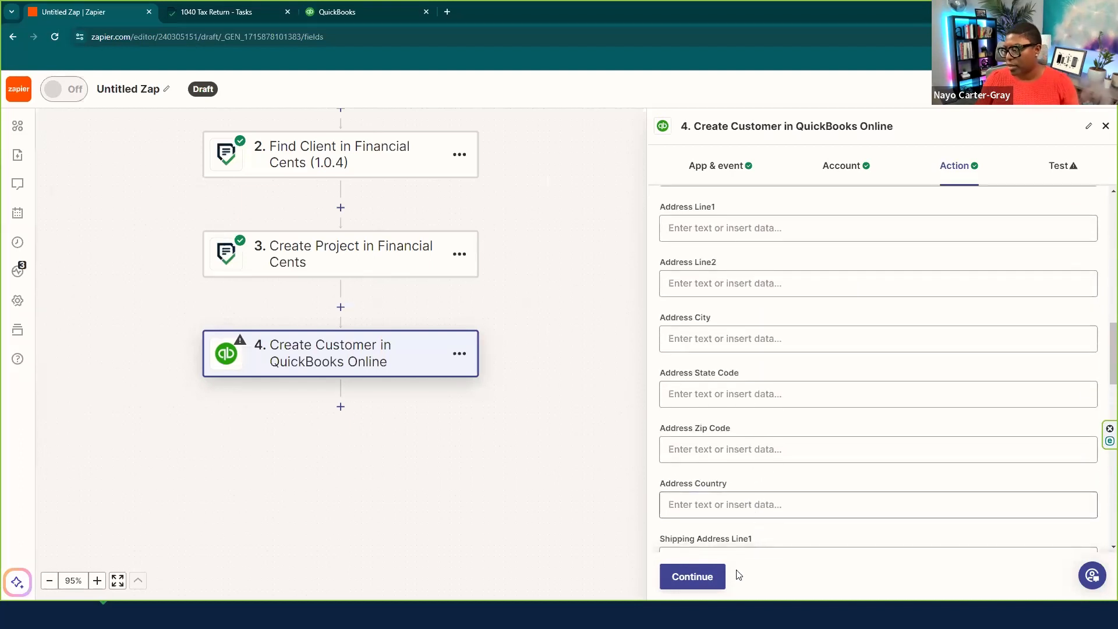
left_click(693, 577)
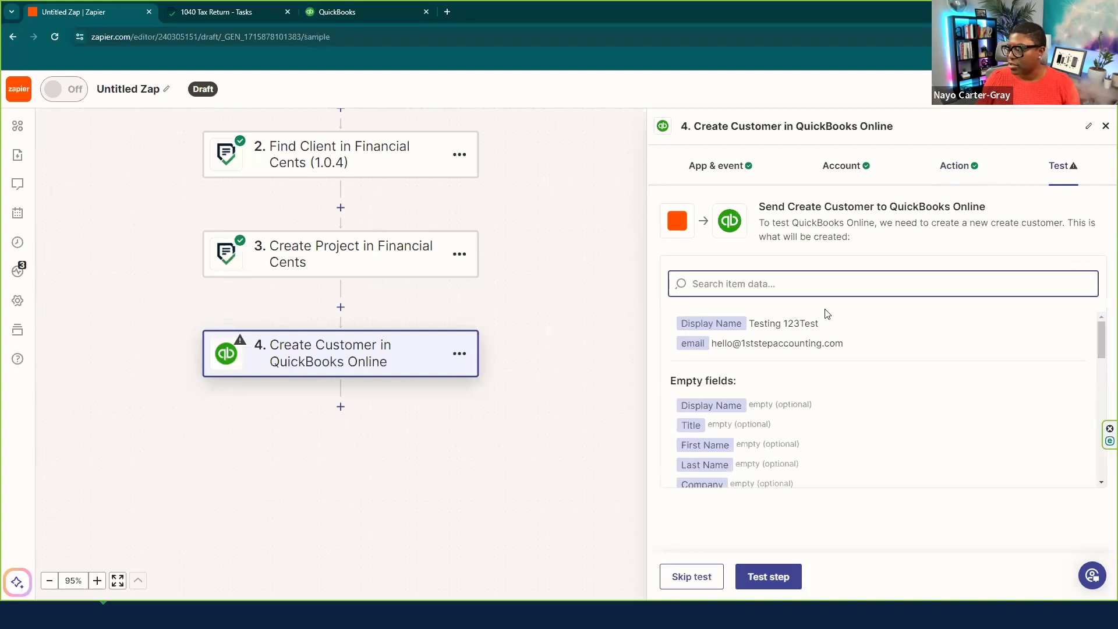
left_click(767, 578)
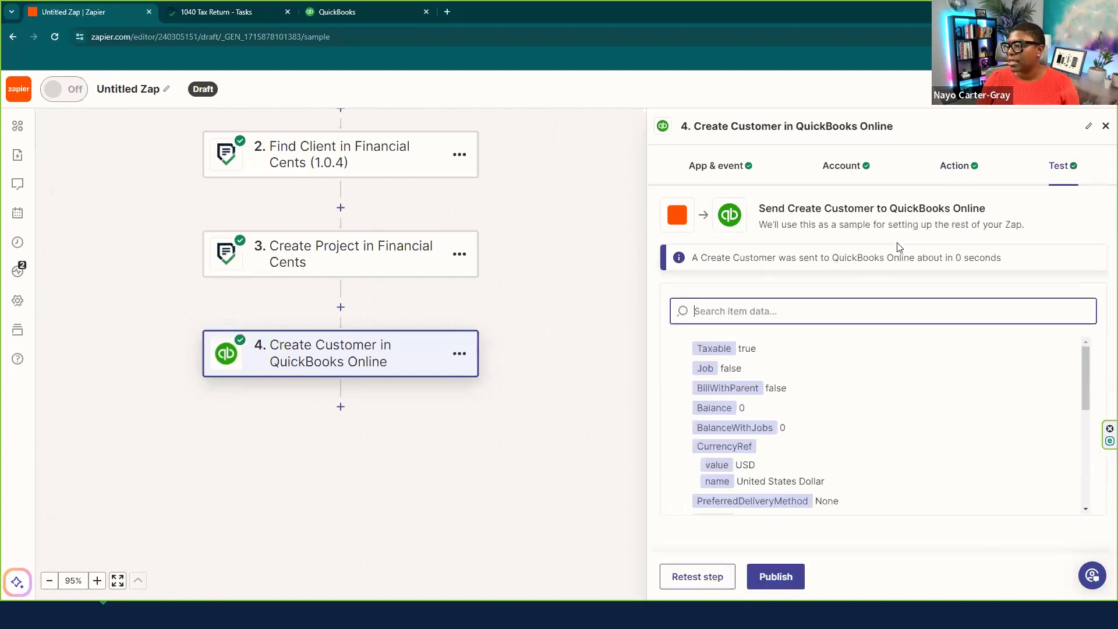
left_click(336, 12)
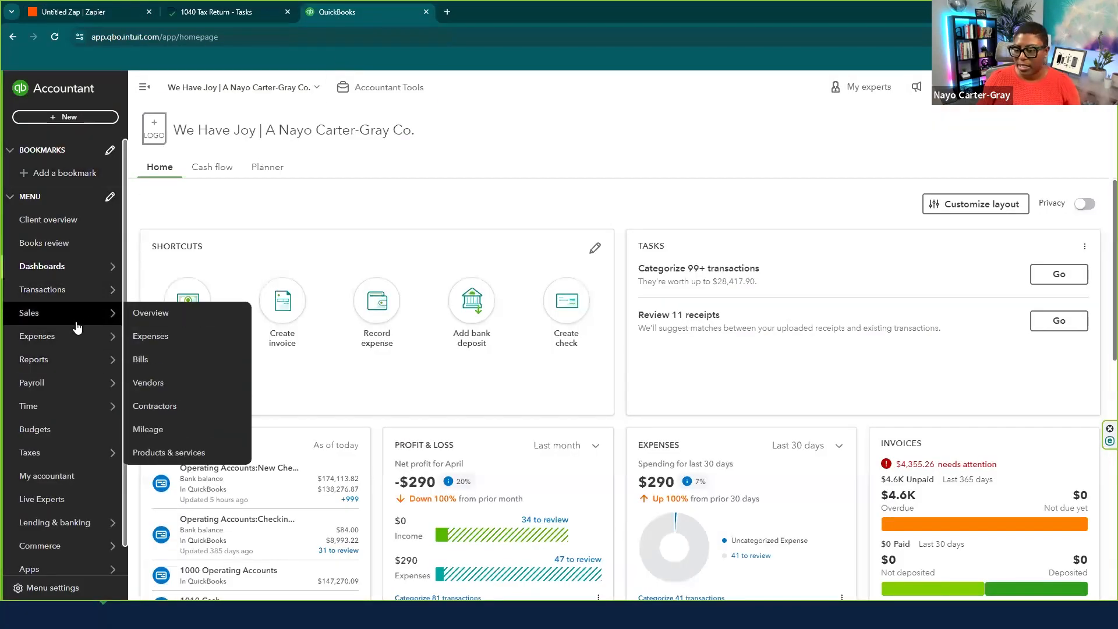
left_click(154, 430)
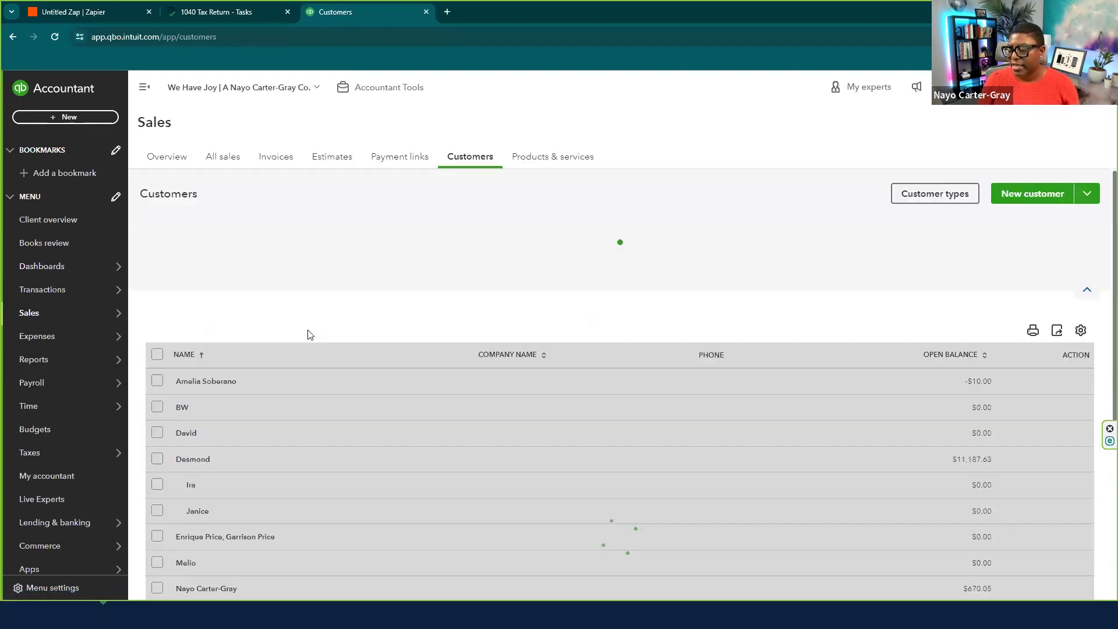
scroll(439, 366, "down", 2)
scroll(319, 419, "down", 3)
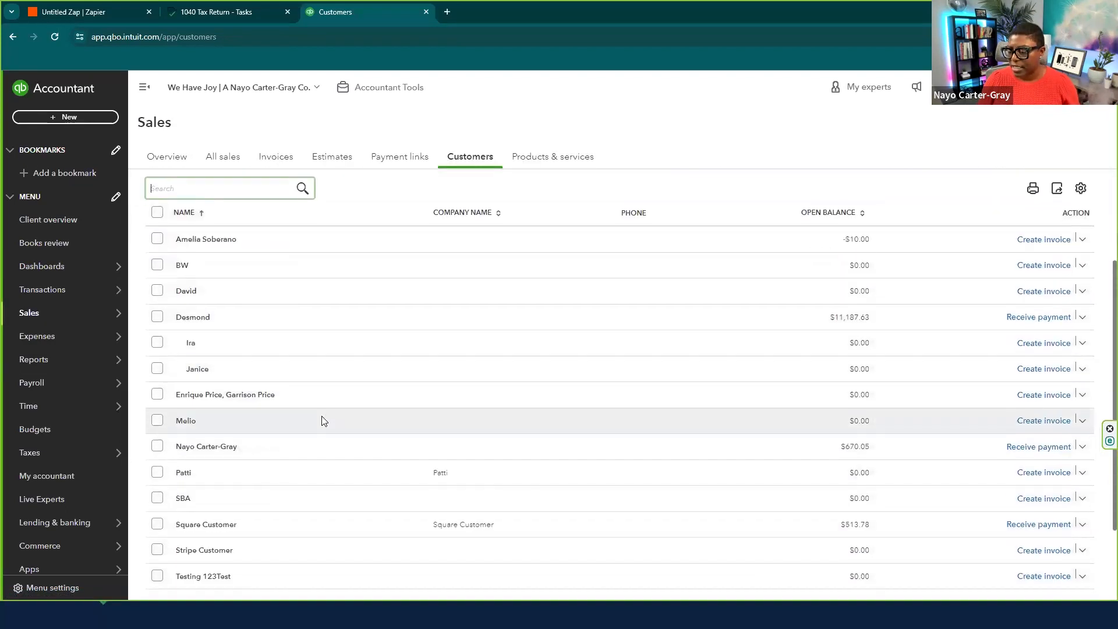
left_click(207, 470)
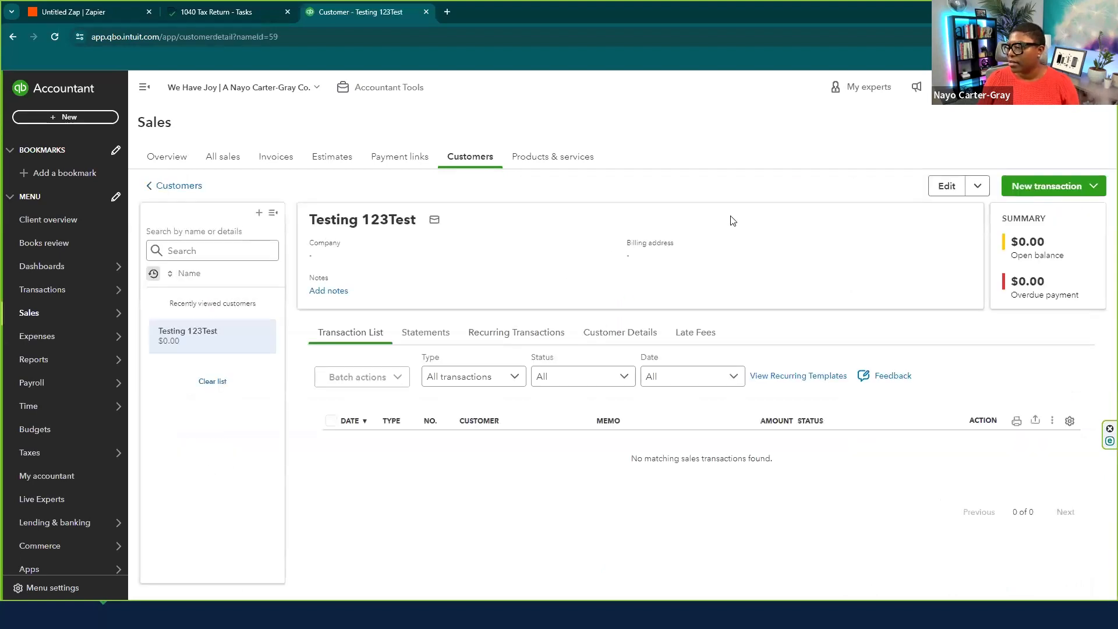
left_click(945, 187)
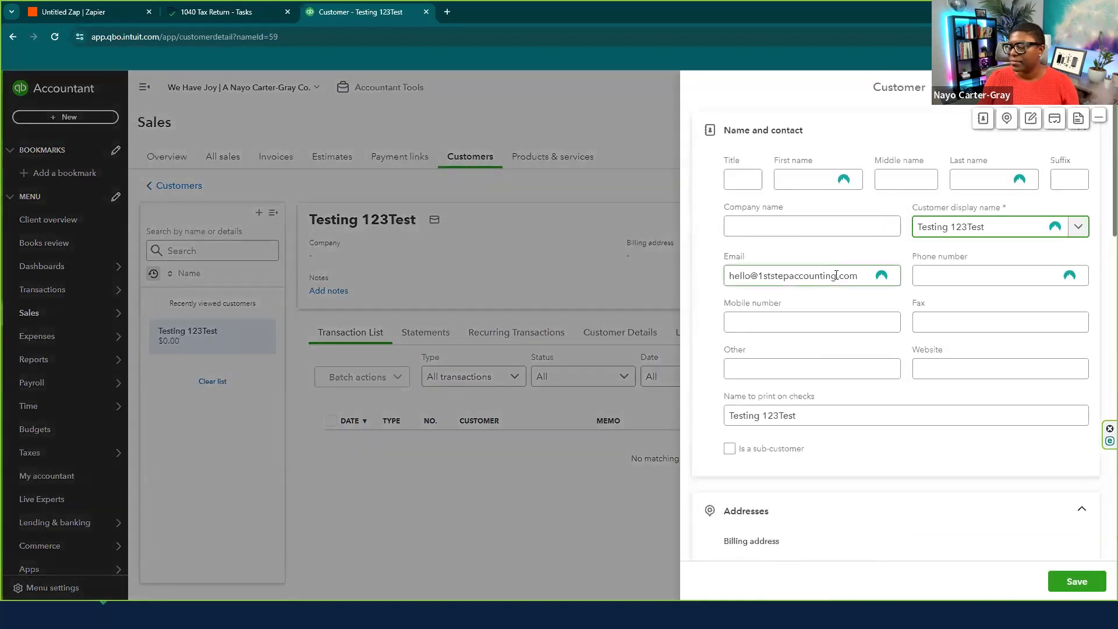
left_click(756, 285)
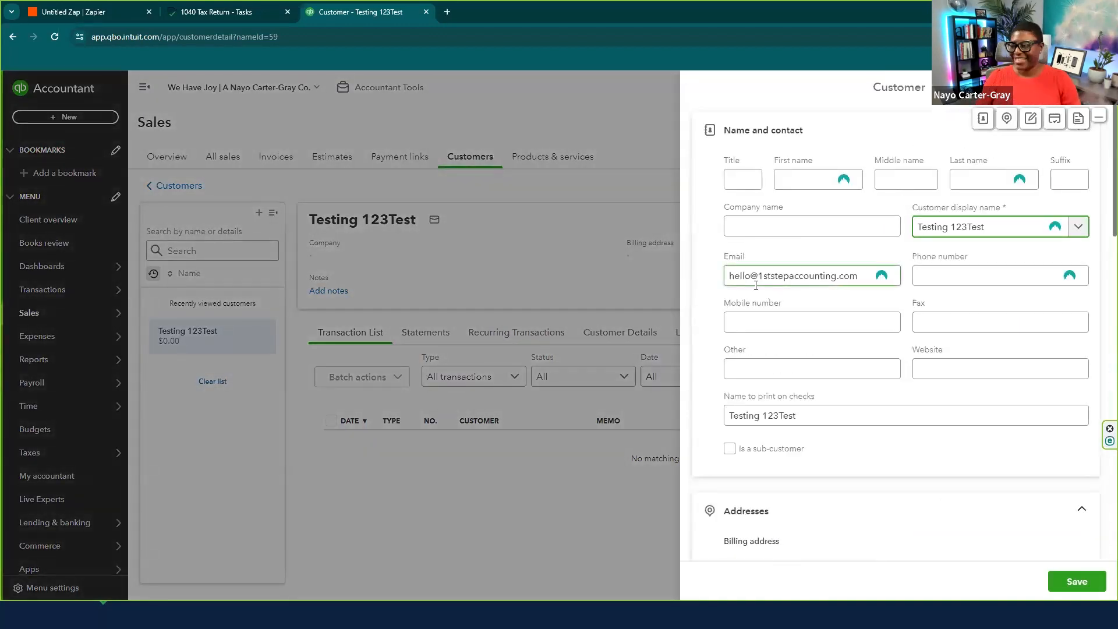
left_click(1098, 87)
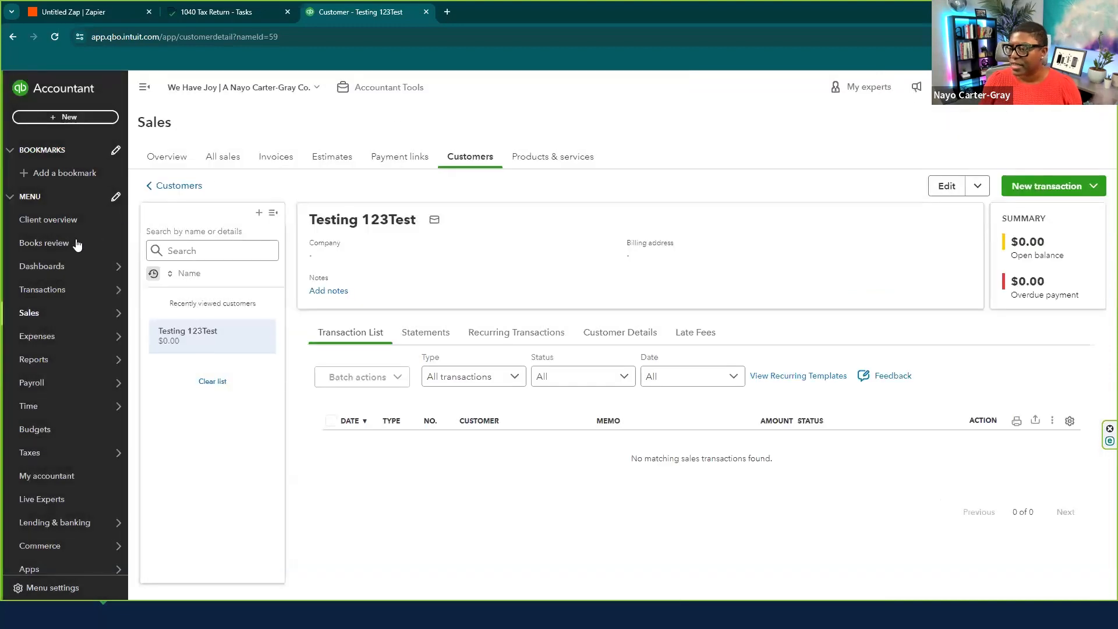
mouse_move(33, 269)
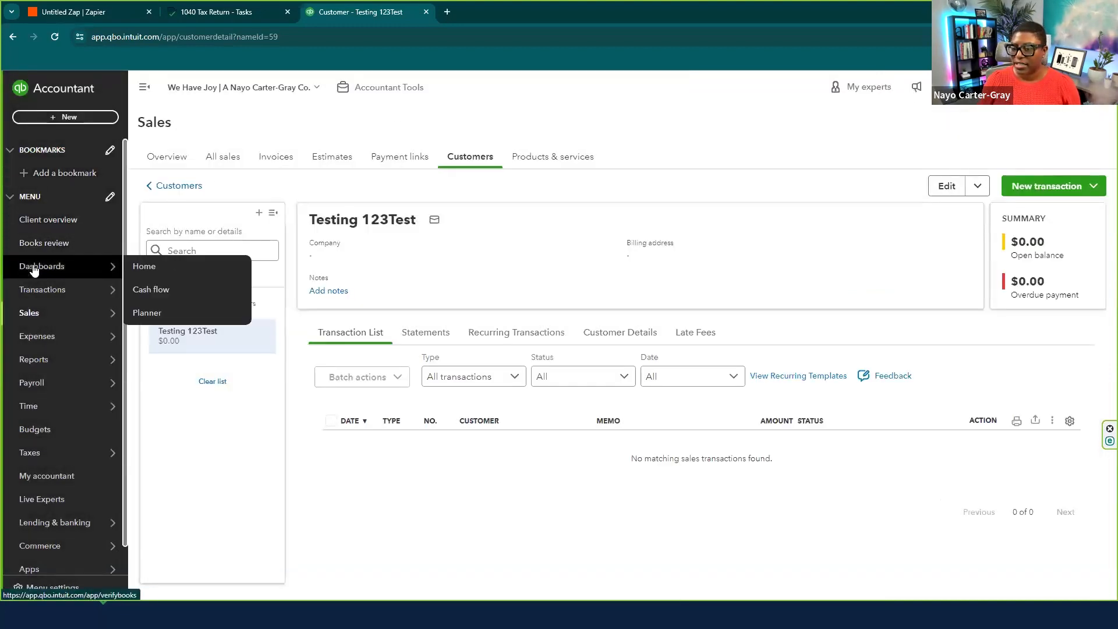
left_click(144, 266)
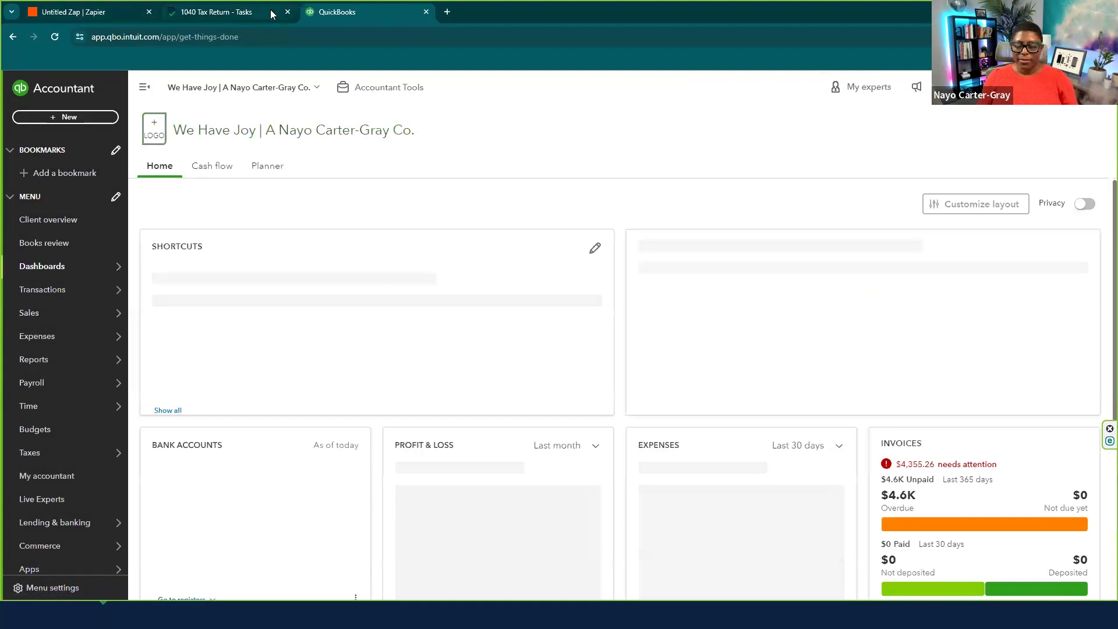
left_click(209, 12)
left_click(76, 13)
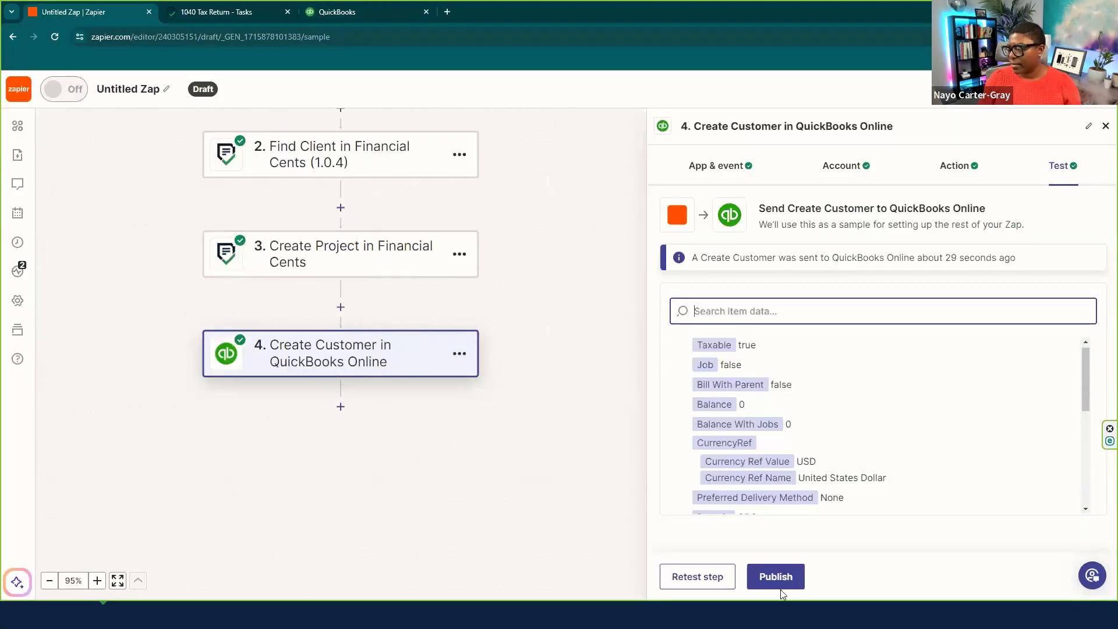
- Add step 5 as QuickBooks Online Create Sales Receipt using the connected QuickBooks account
left_click(1104, 129)
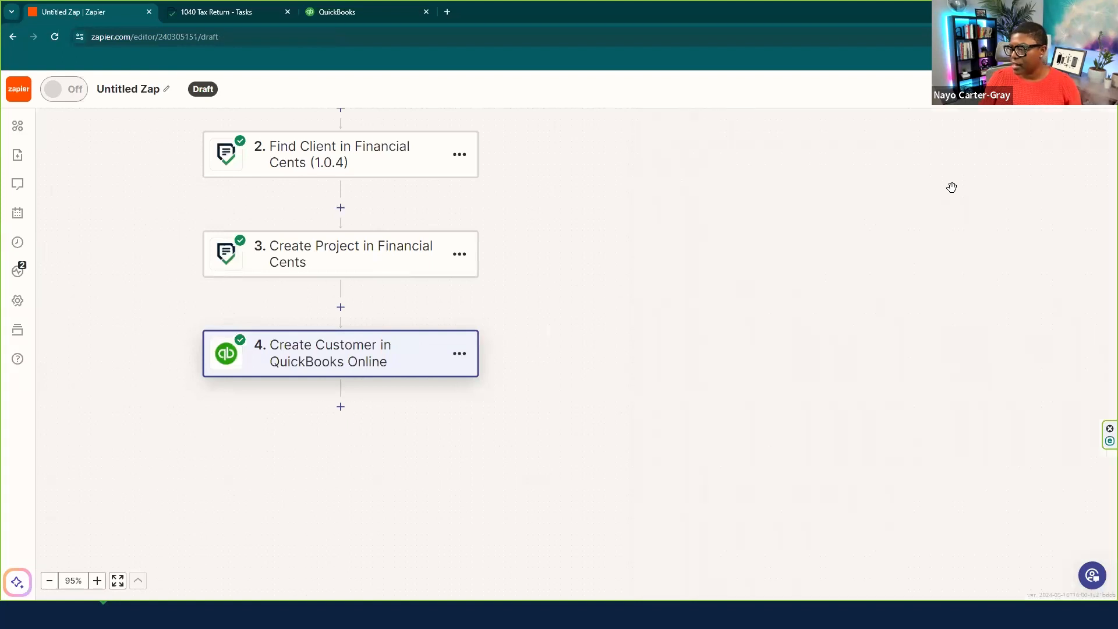
left_click(342, 411)
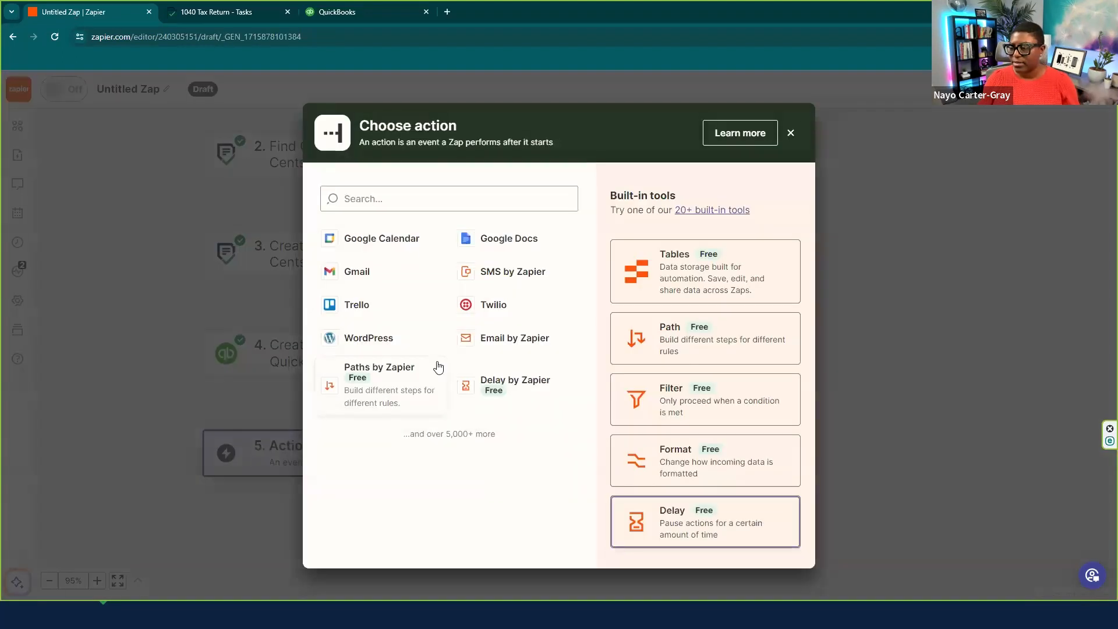
left_click(391, 202)
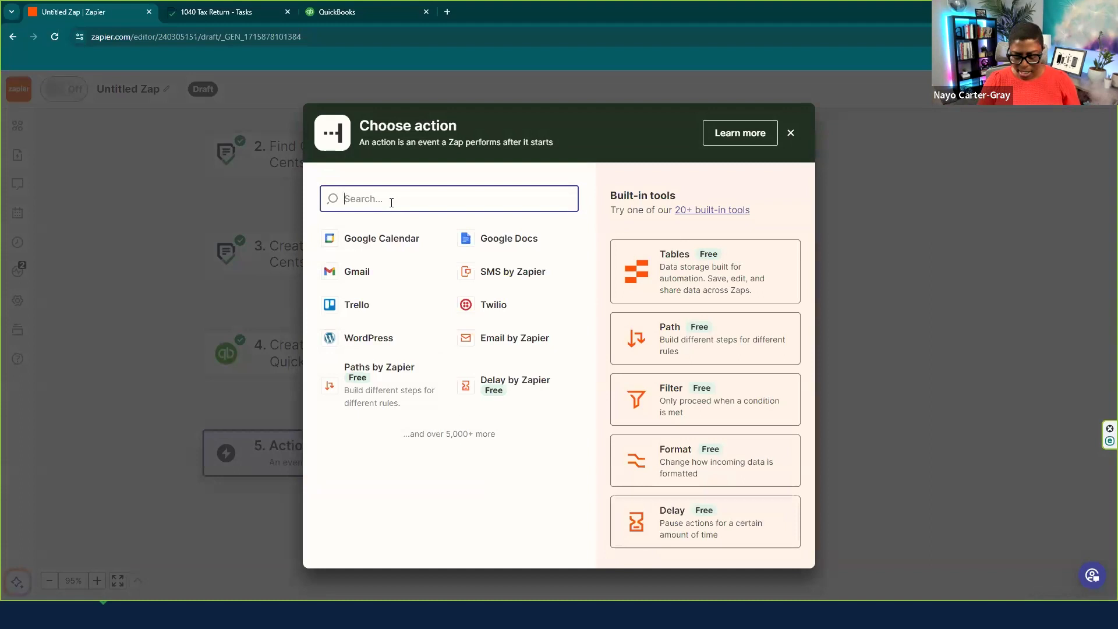
type("qui")
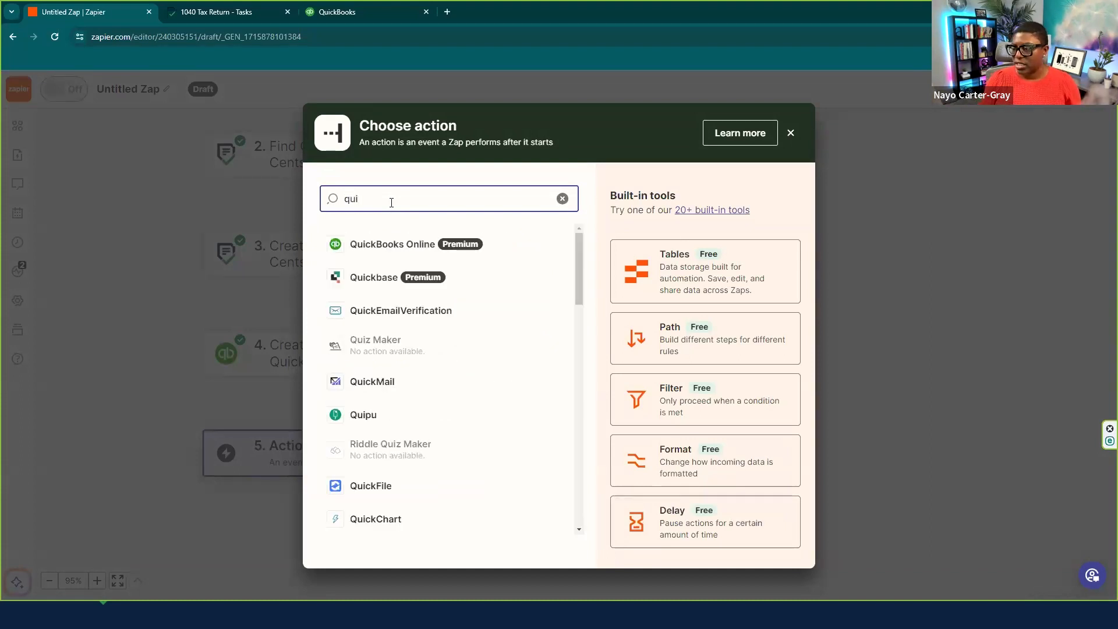
left_click(377, 246)
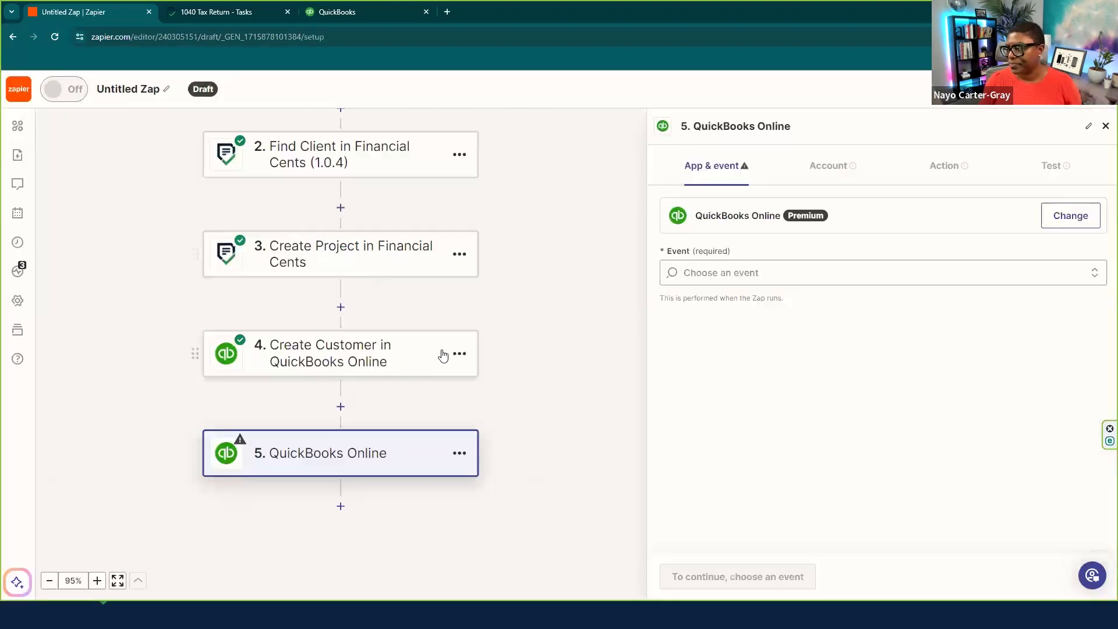
left_click(716, 276)
scroll(740, 454, "down", 3)
scroll(743, 480, "down", 4)
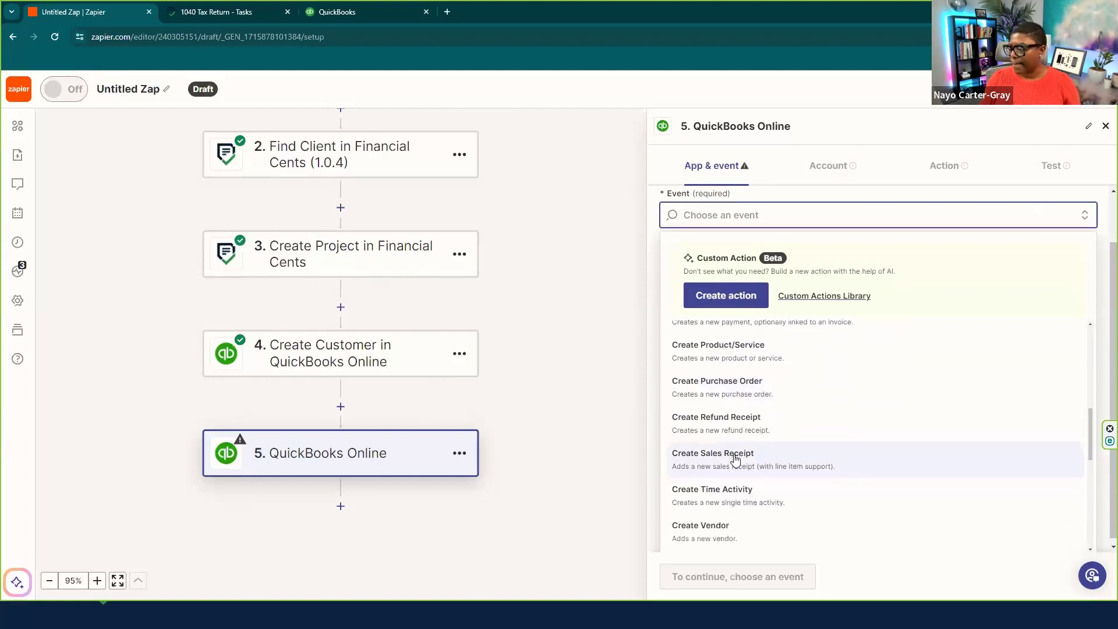
left_click(736, 460)
left_click(715, 579)
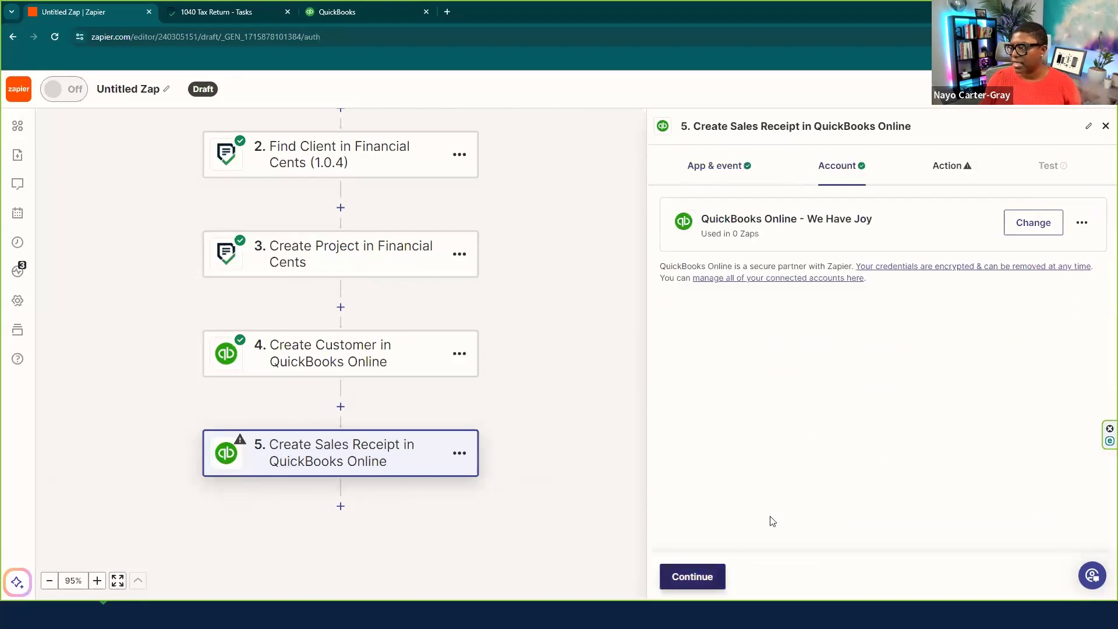
left_click(712, 588)
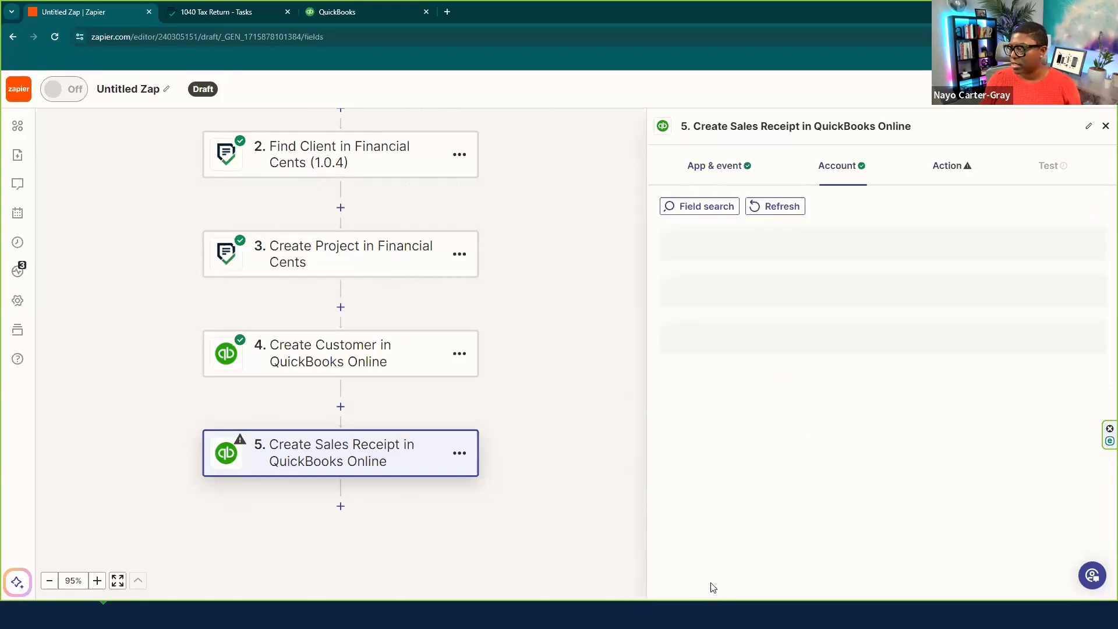
- Map step 4's Create Customer ID into the sales receipt's Customer field
left_click(733, 260)
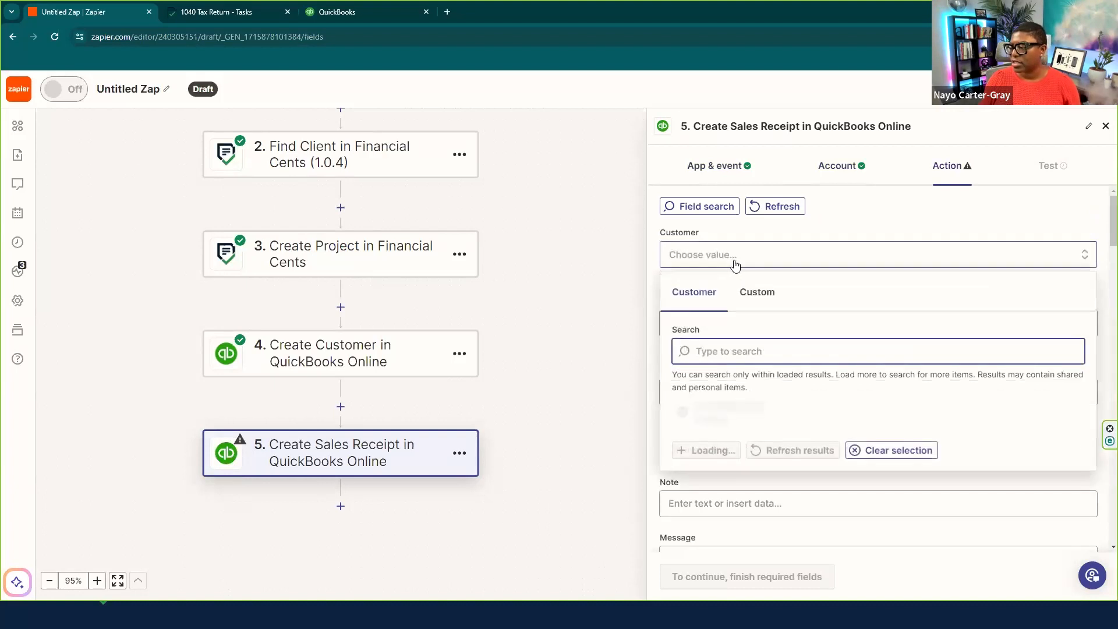
scroll(770, 471, "down", 2)
left_click(757, 292)
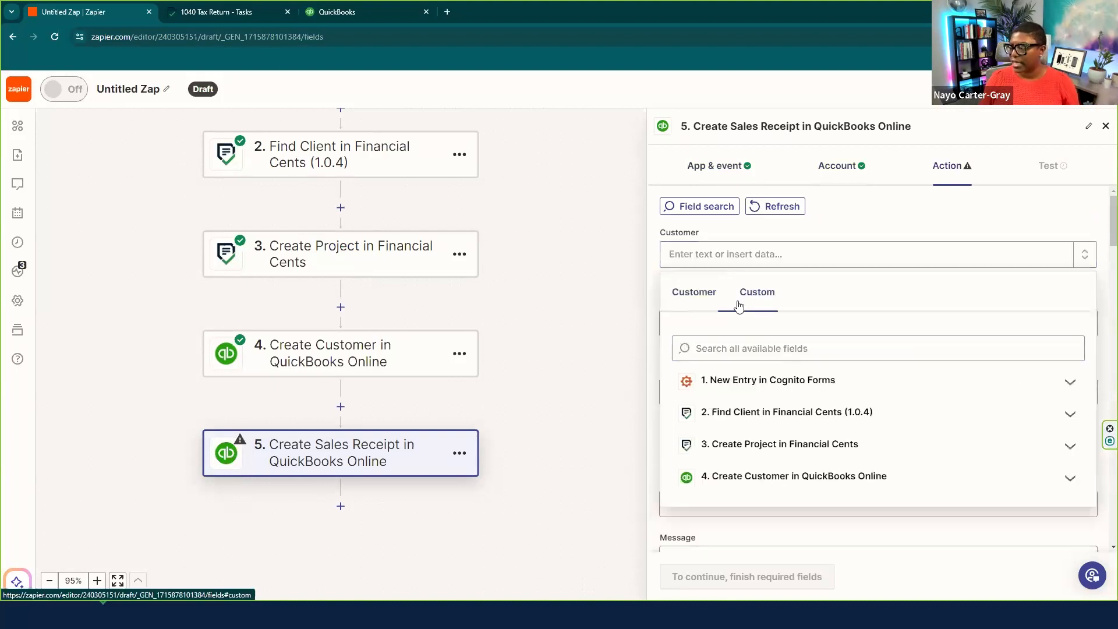
left_click(757, 483)
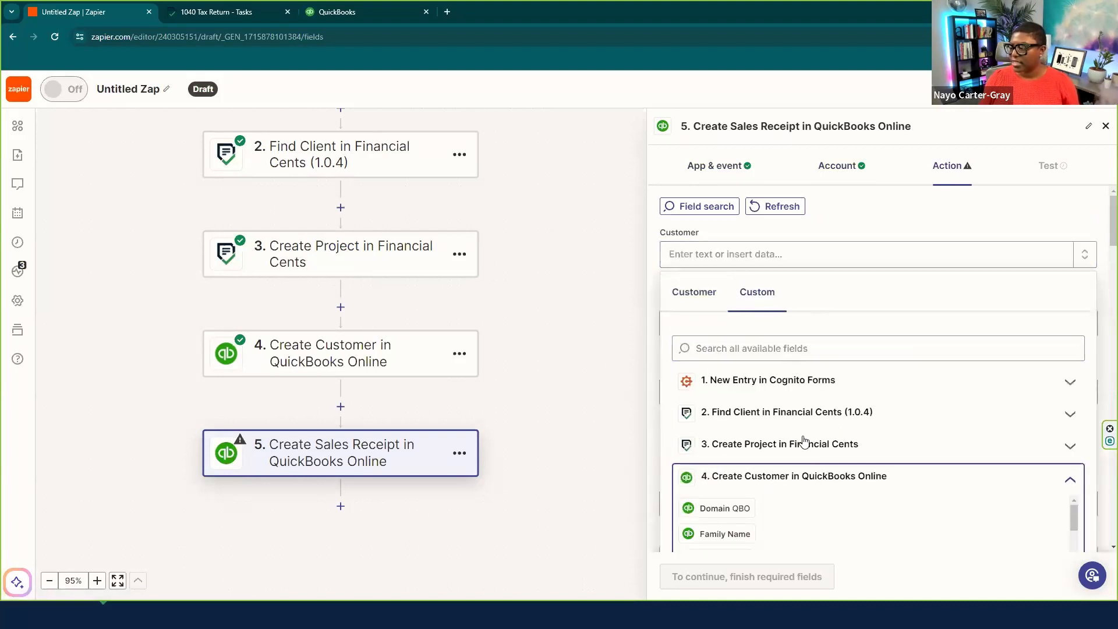
scroll(803, 469, "down", 2)
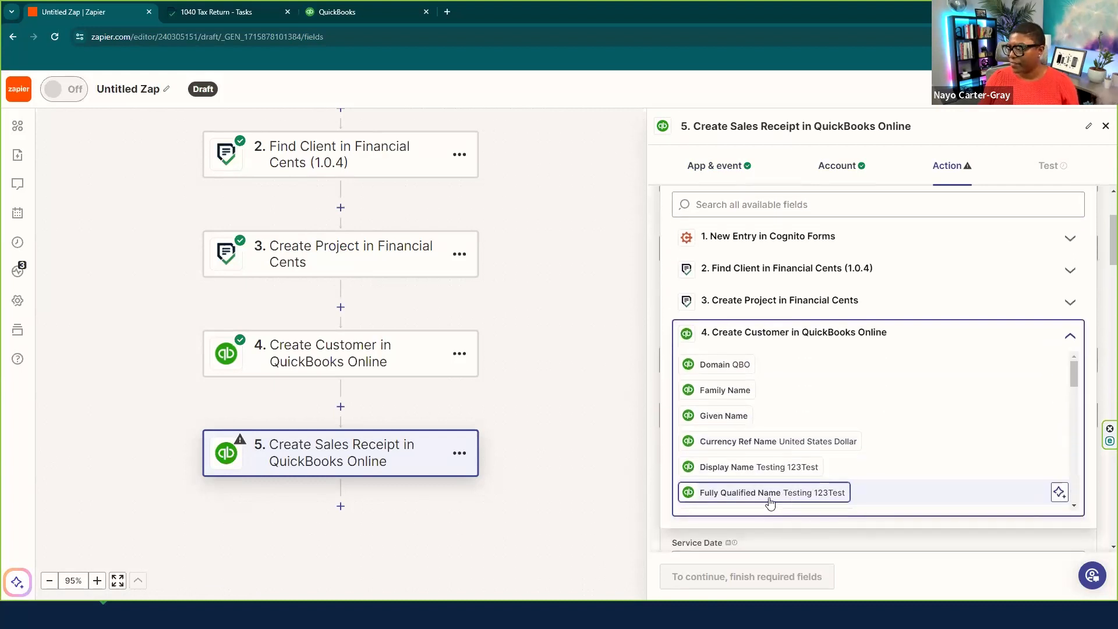
scroll(785, 466, "down", 3)
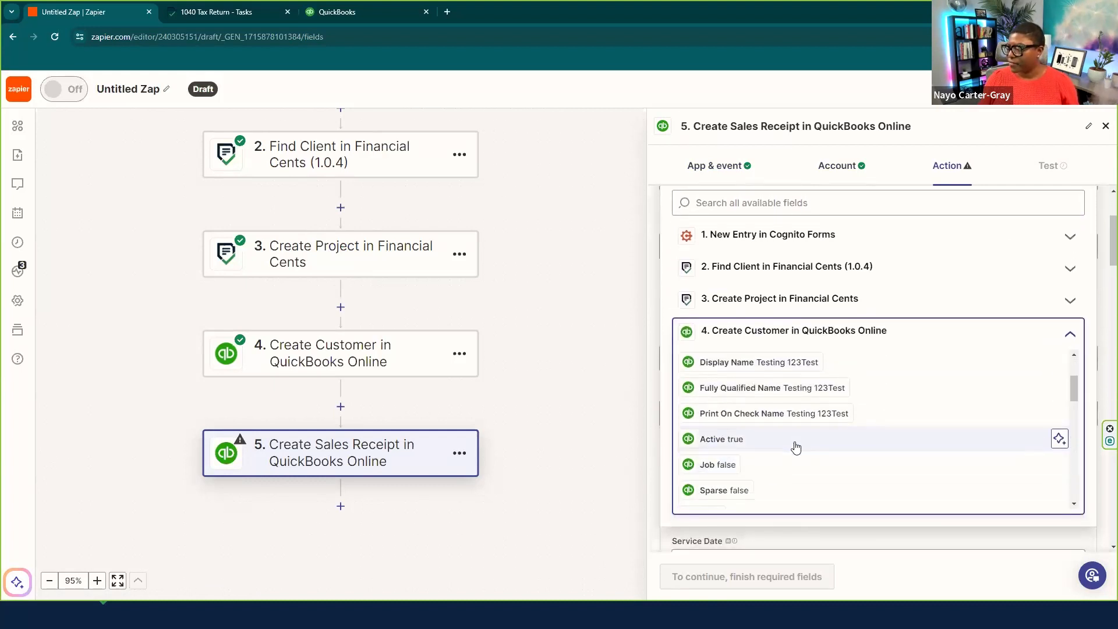
scroll(803, 448, "down", 4)
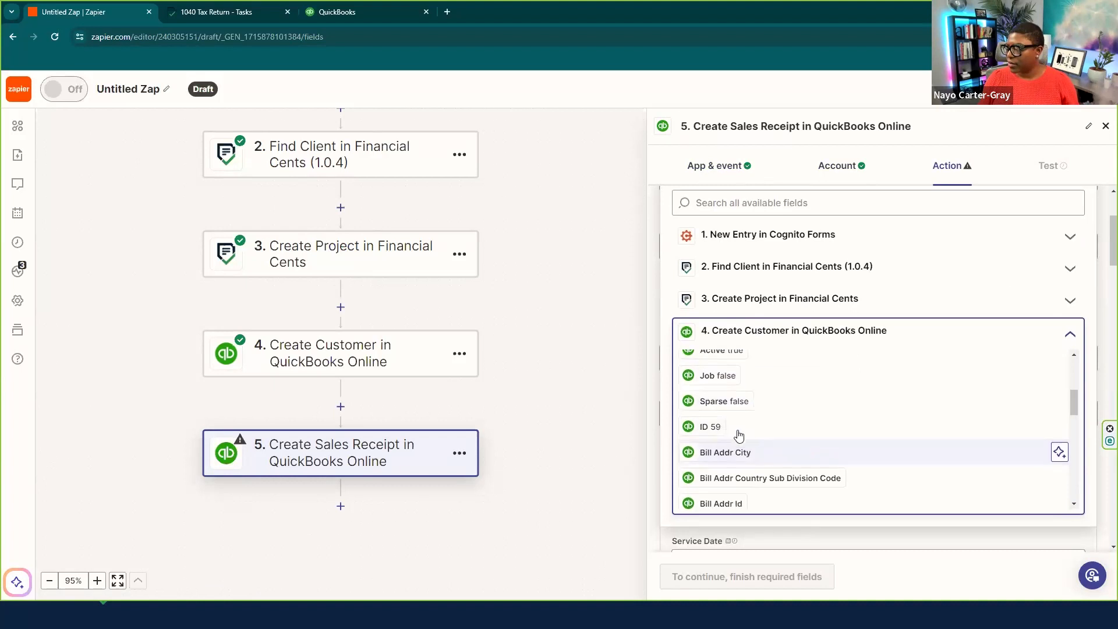
left_click(710, 421)
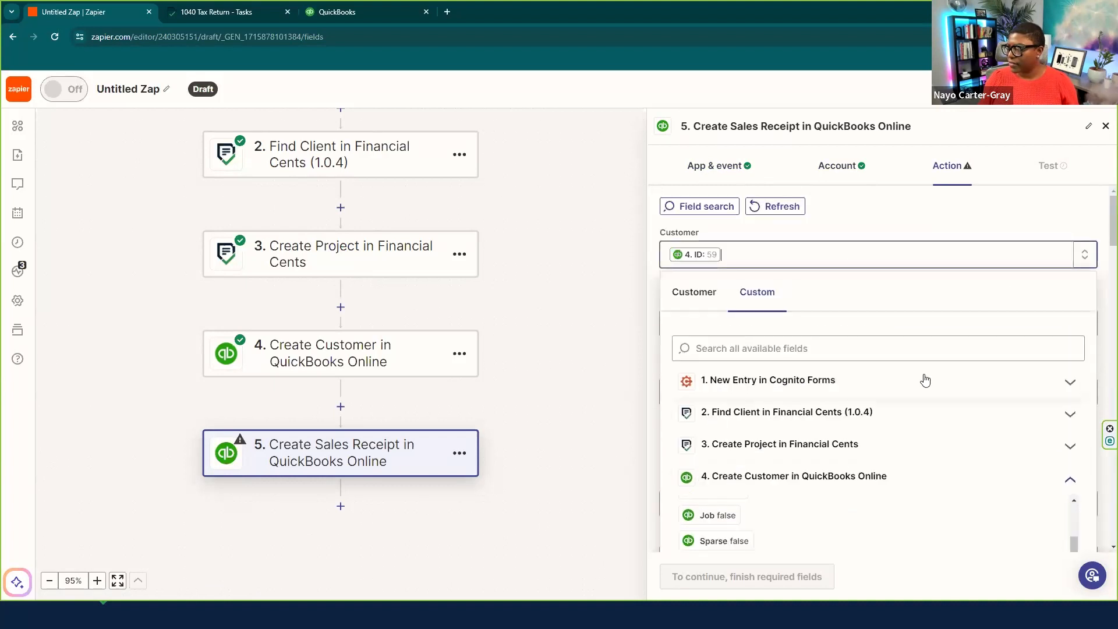
left_click(1102, 286)
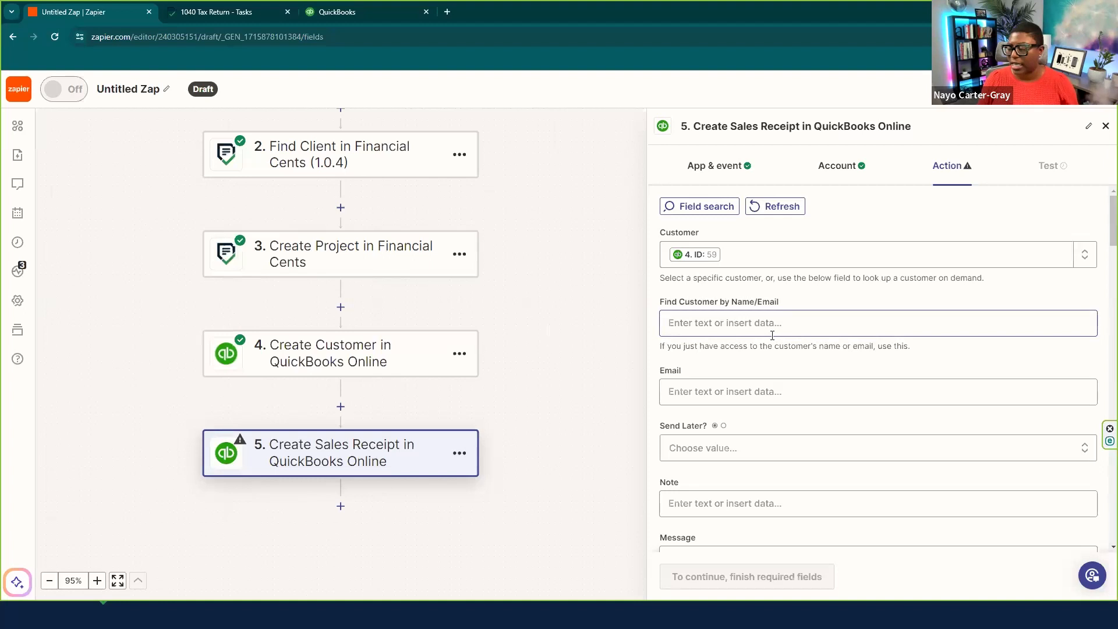
- Leave the sales receipt's Email field blank
left_click(697, 393)
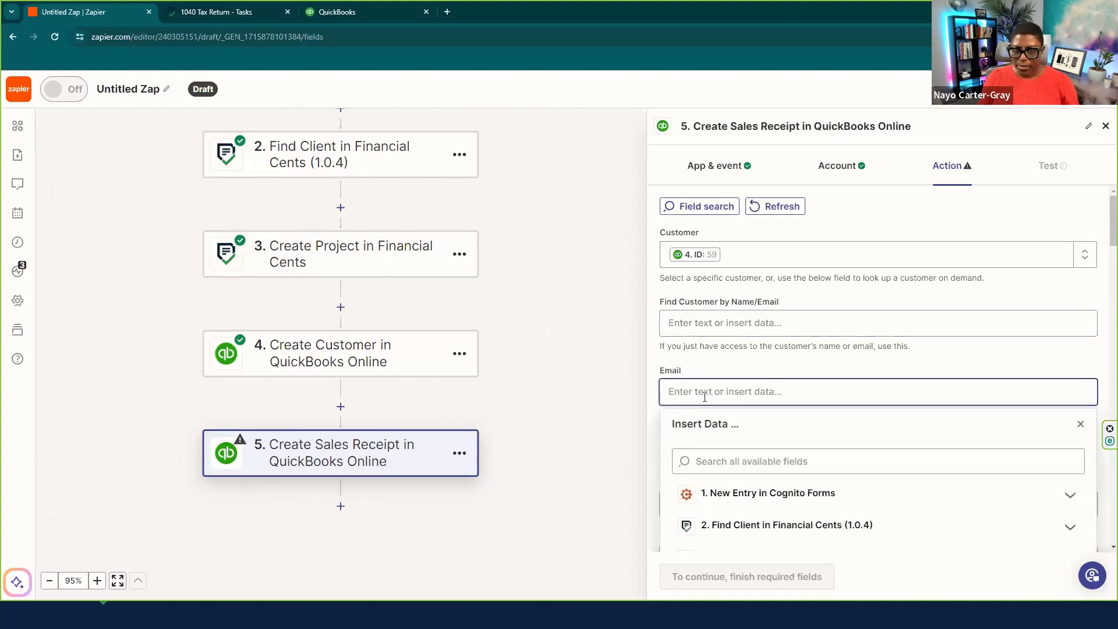
scroll(815, 361, "down", 3)
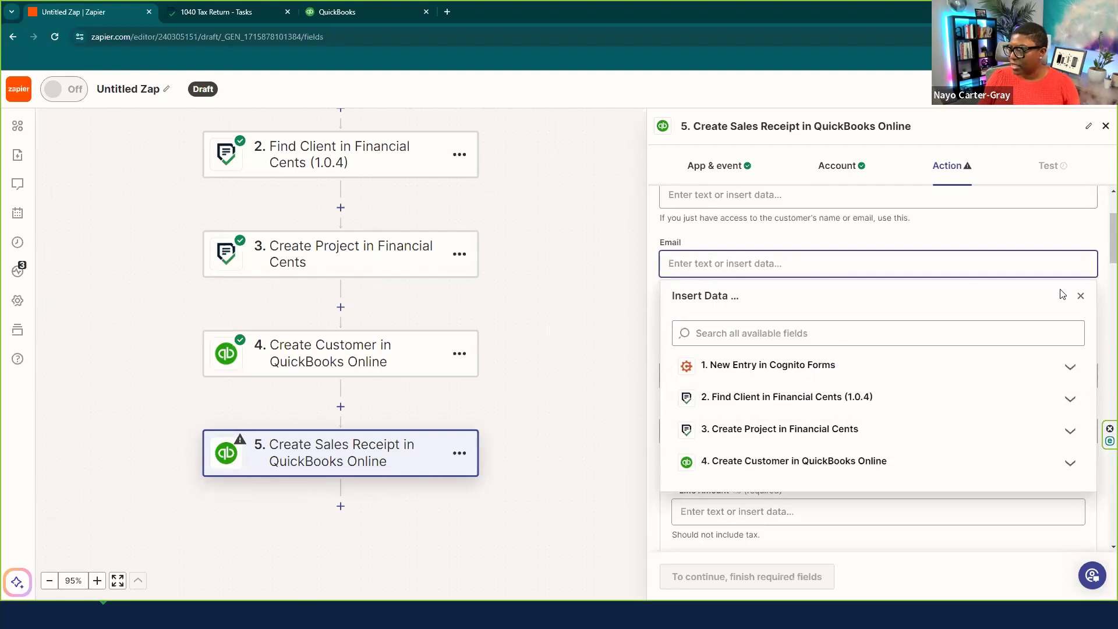
left_click(1081, 298)
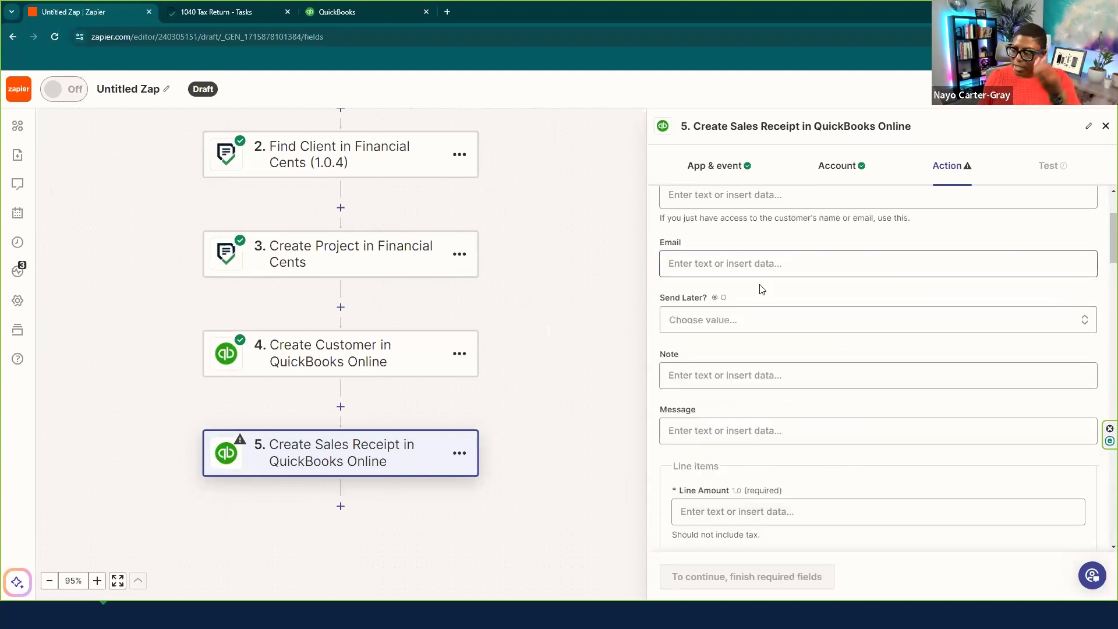
scroll(742, 312, "down", 2)
- Search the Cognito Forms entry fields for 'amount' under Line Amount
left_click(718, 412)
scroll(774, 327, "down", 4)
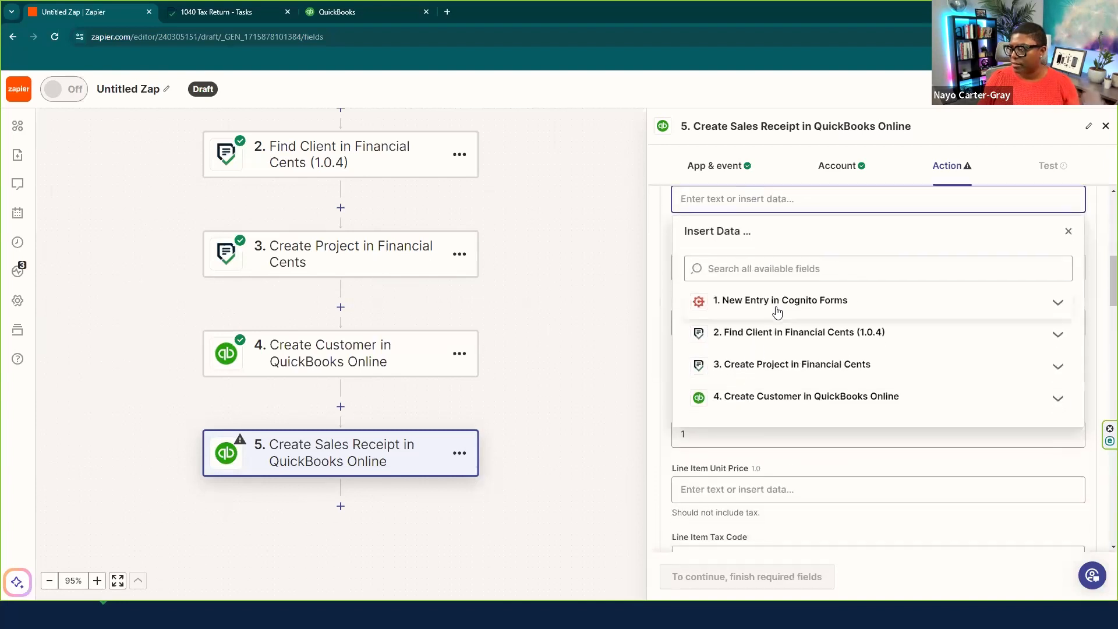
left_click(763, 298)
left_click(760, 267)
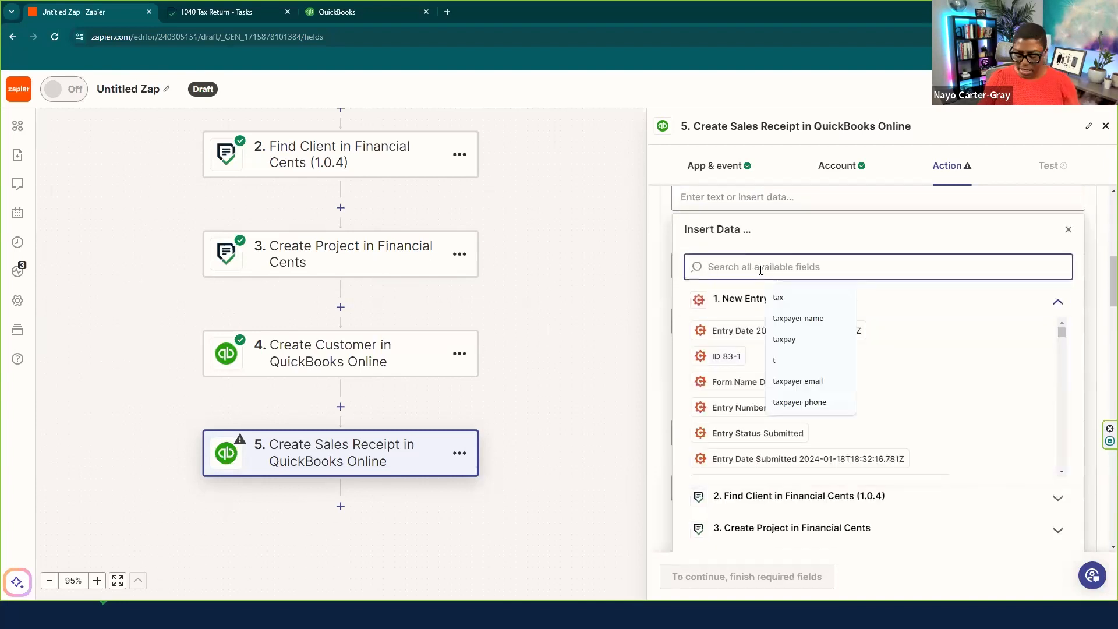
type("cmo")
key("BackSpace")
key("BackSpace")
key("BackSpace")
type("amoun")
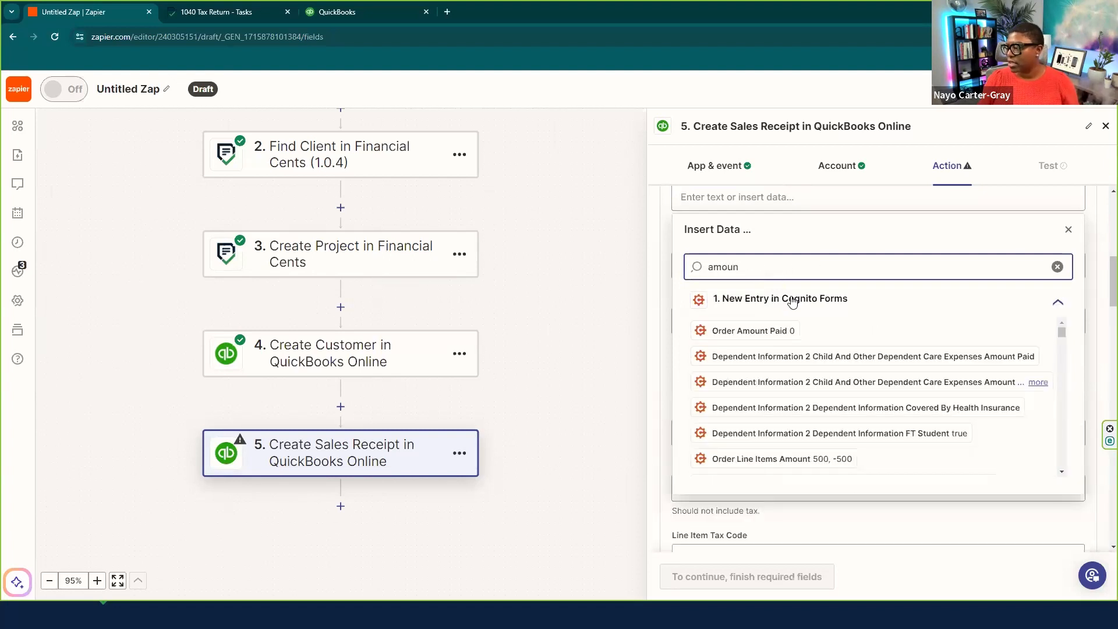
scroll(902, 308, "down", 1)
- Replace the wrongly inserted dependent-care amount with Order Amount Paid in Line Amount
left_click(1030, 317)
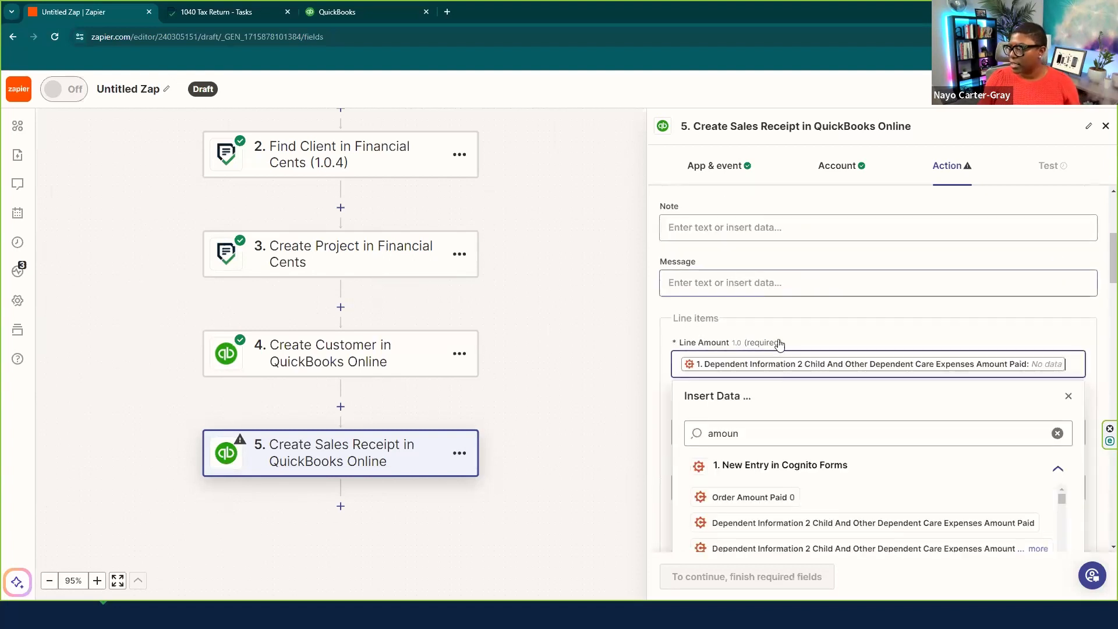
key("BackSpace")
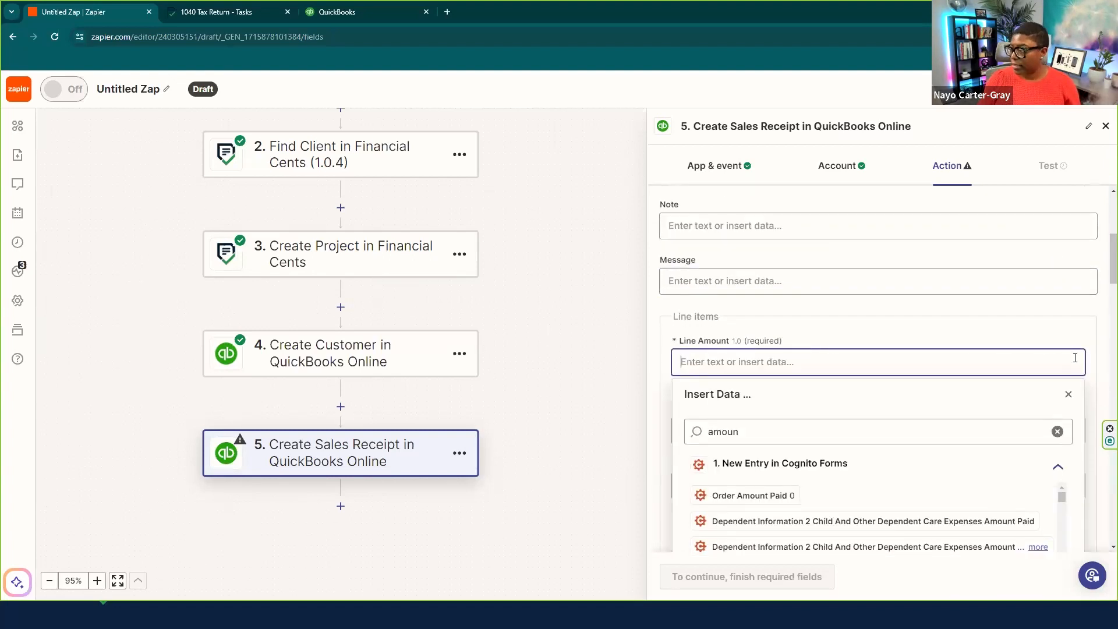
left_click(783, 432)
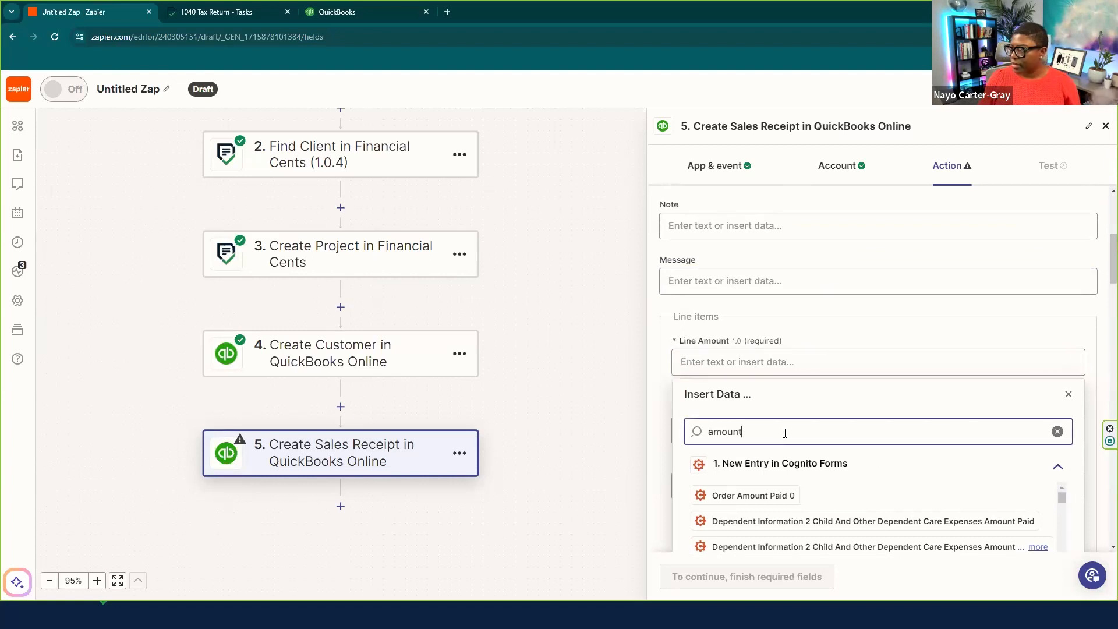
type("t")
scroll(774, 425, "down", 1)
left_click(775, 416)
left_click(1068, 315)
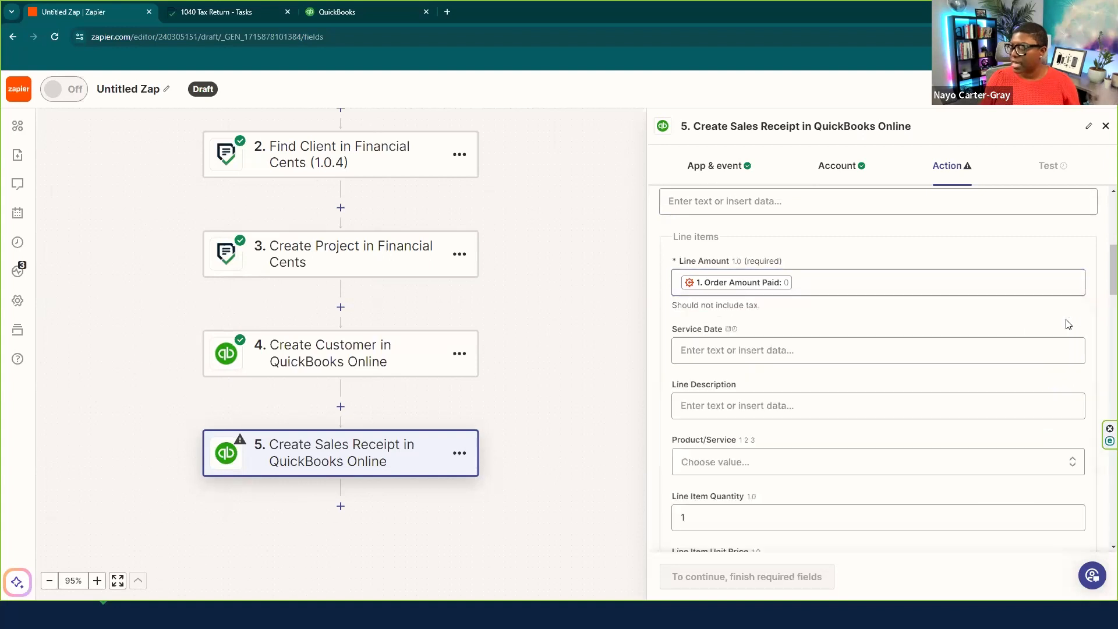
scroll(828, 355, "down", 1)
scroll(828, 355, "down", 2)
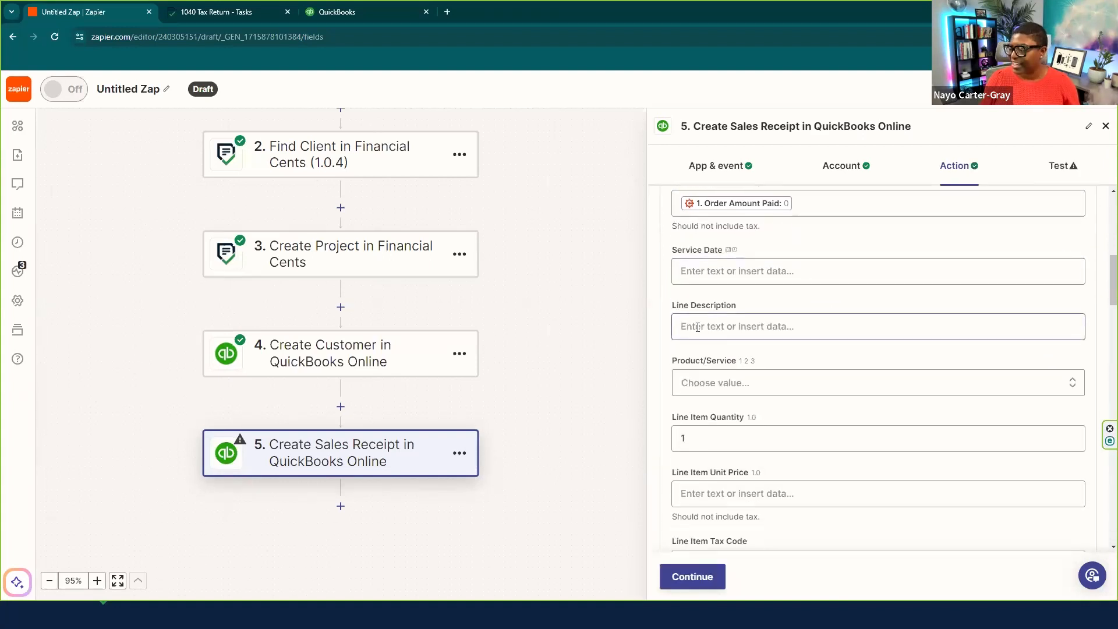
- Map the Cognito Forms Tax Preparation Fees Description into the sales receipt's Line Description
left_click(687, 325)
left_click(737, 394)
left_click(756, 426)
scroll(789, 314, "down", 3)
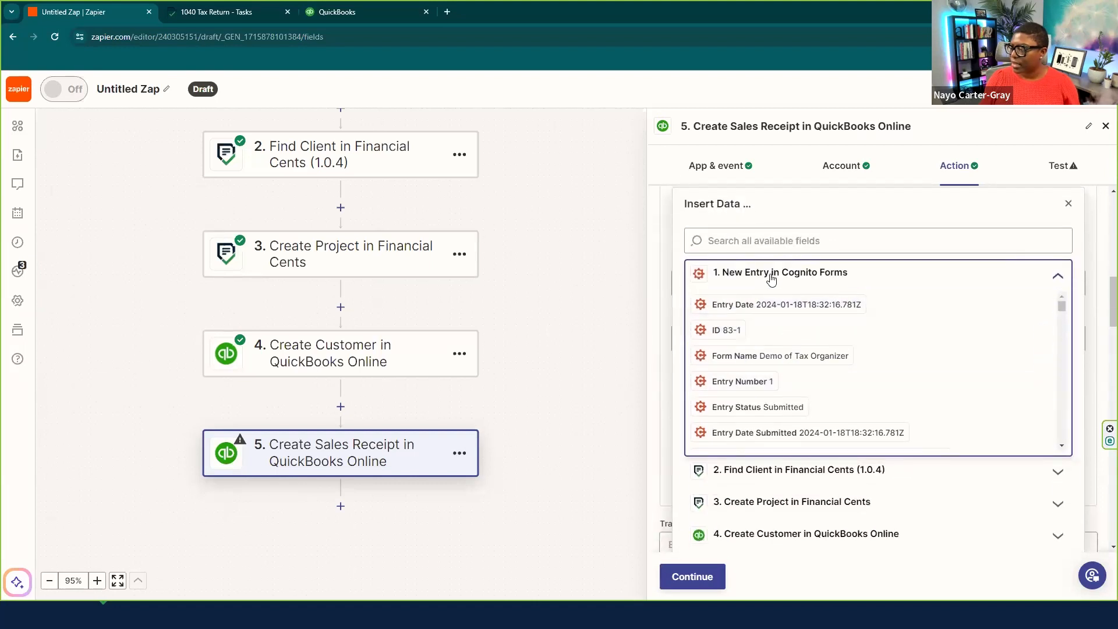
left_click(730, 239)
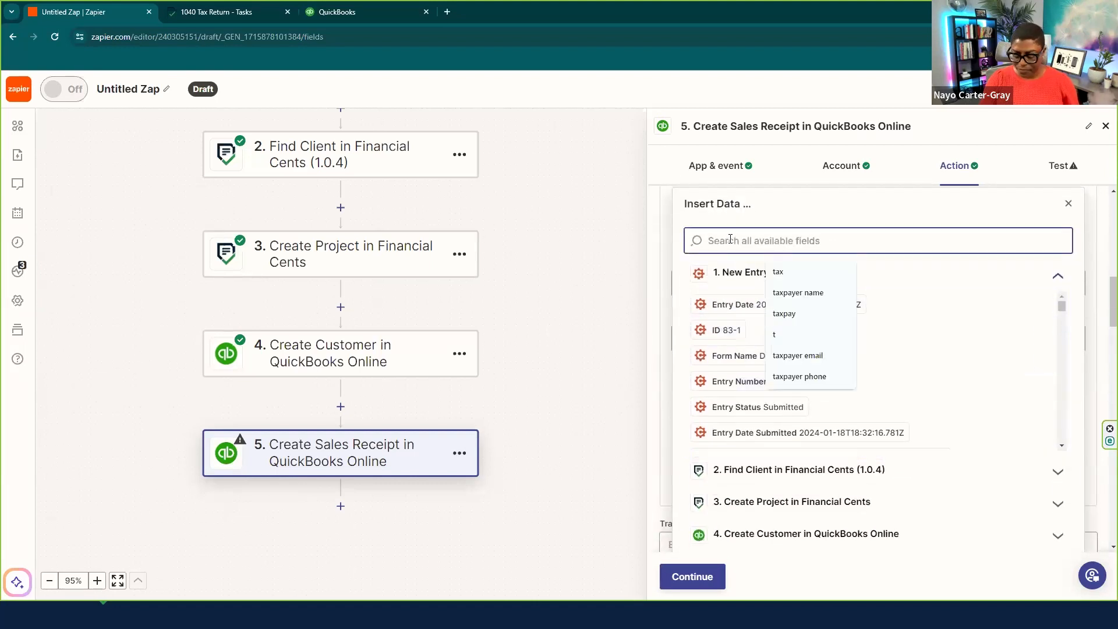
type("tax")
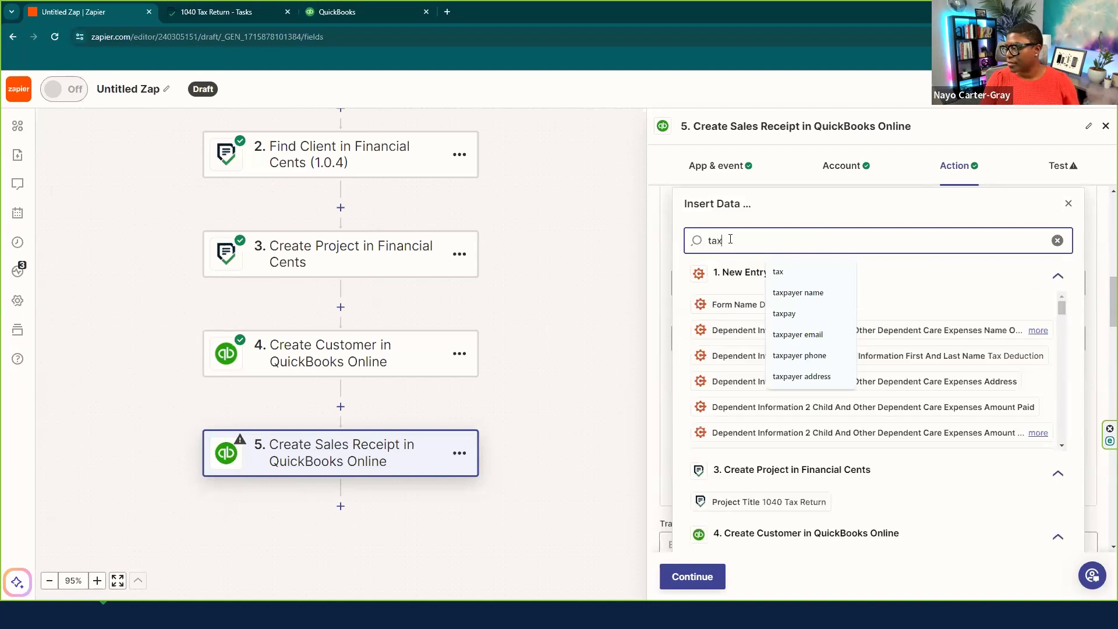
scroll(1036, 357, "down", 5)
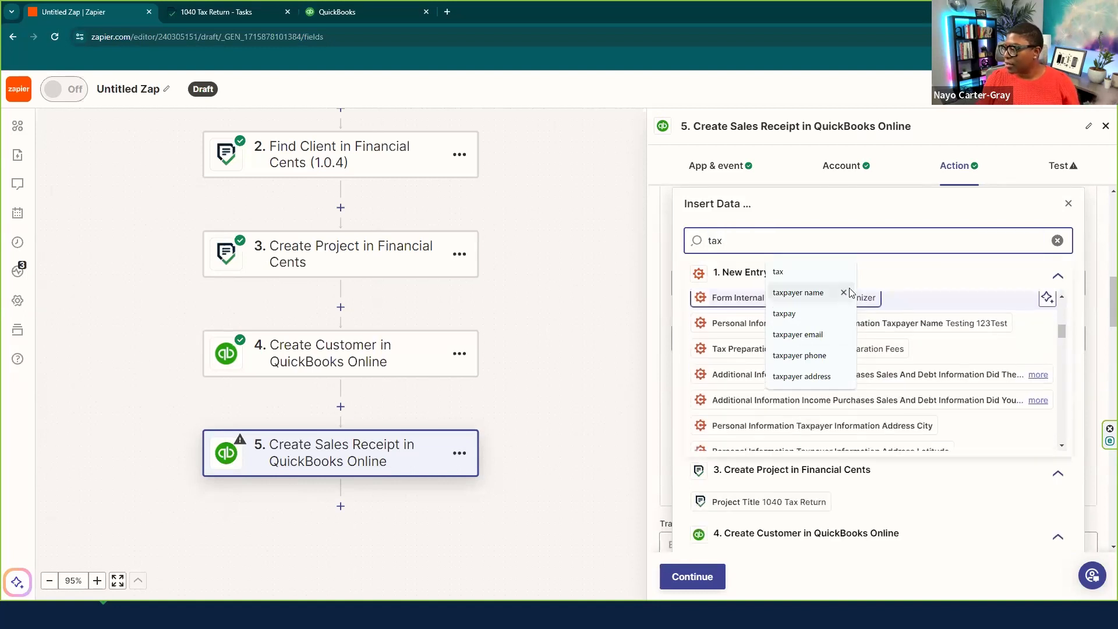
left_click(888, 274)
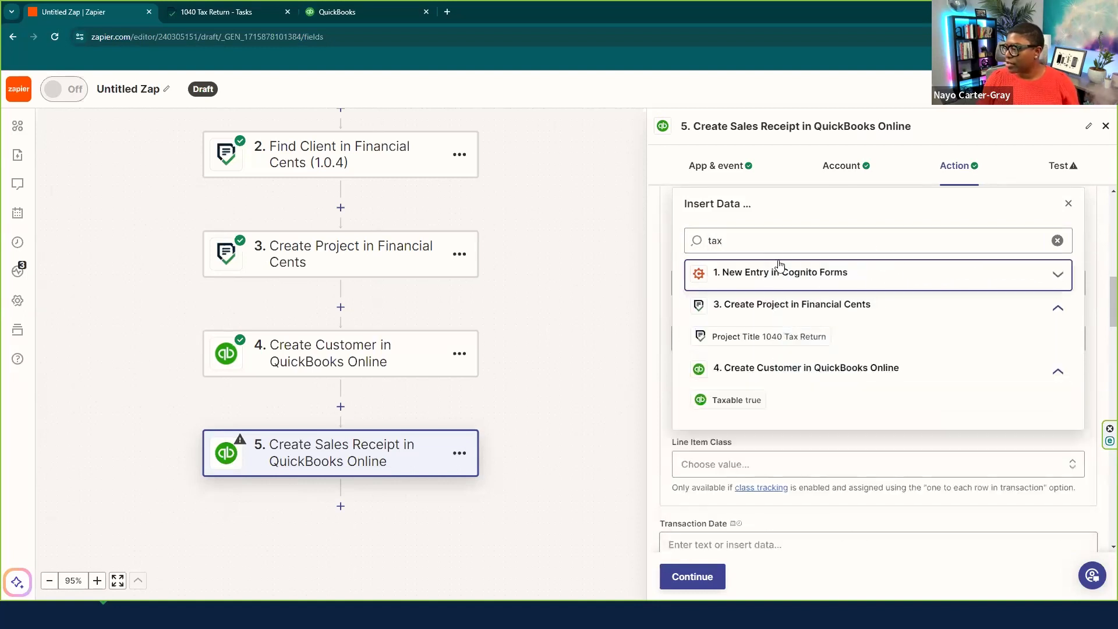
left_click(714, 276)
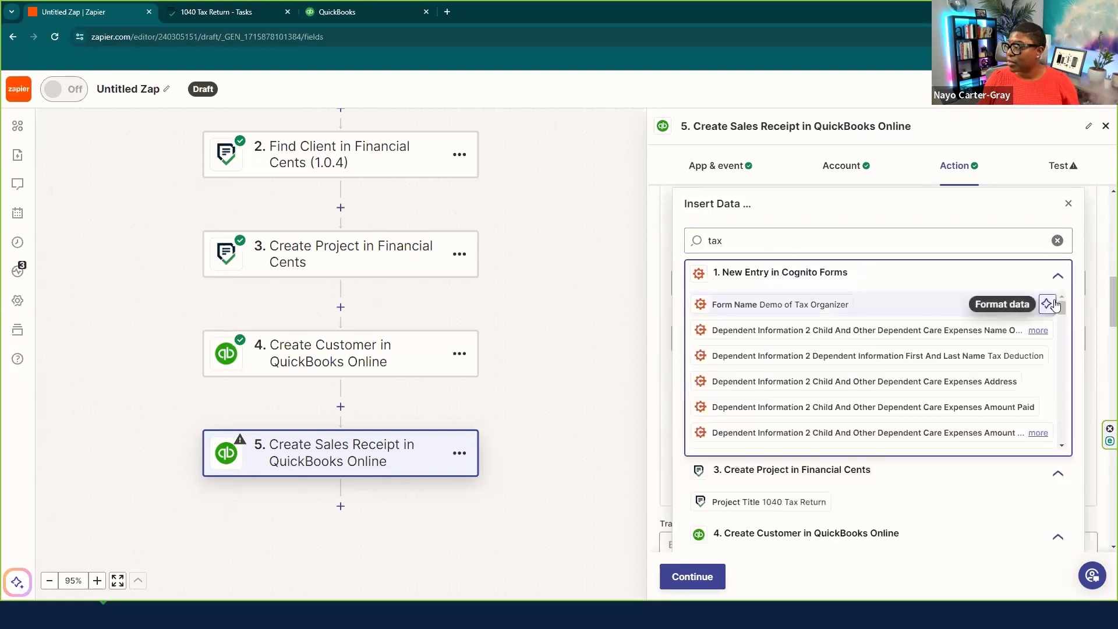
left_click_drag(1059, 309, 1077, 438)
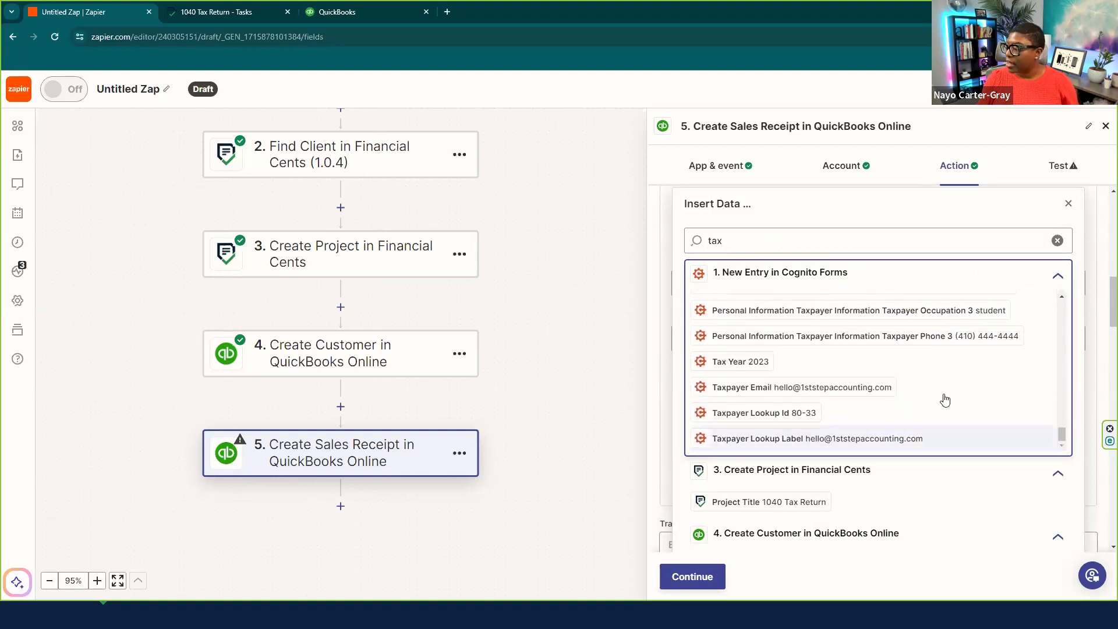
scroll(925, 394, "down", 1)
scroll(792, 352, "up", 2)
scroll(1013, 362, "down", 2)
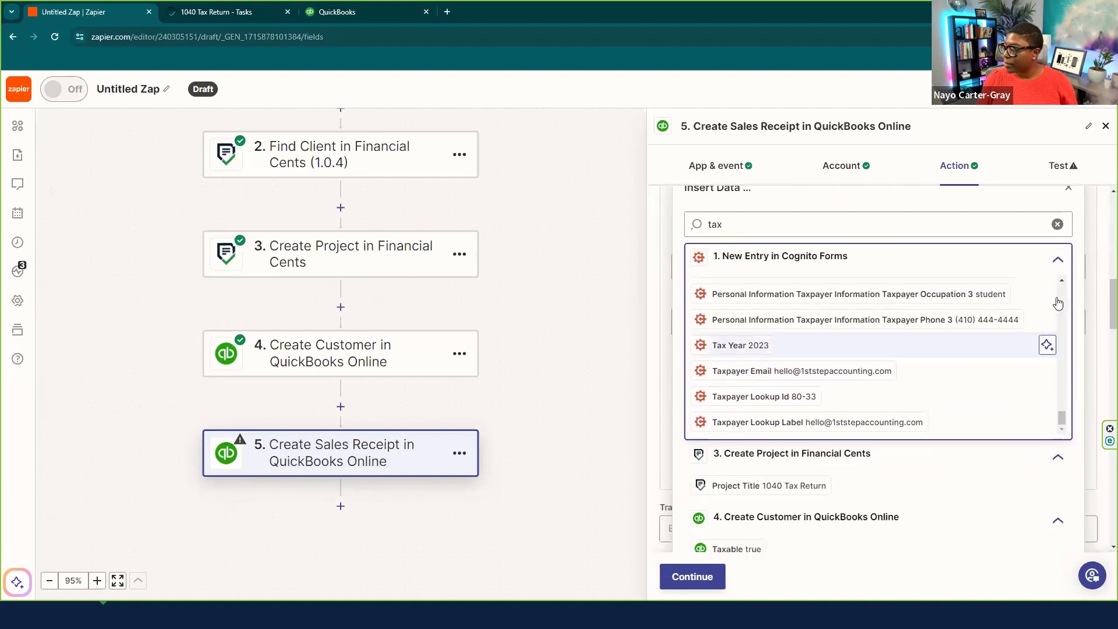
scroll(1065, 280, "up", 3)
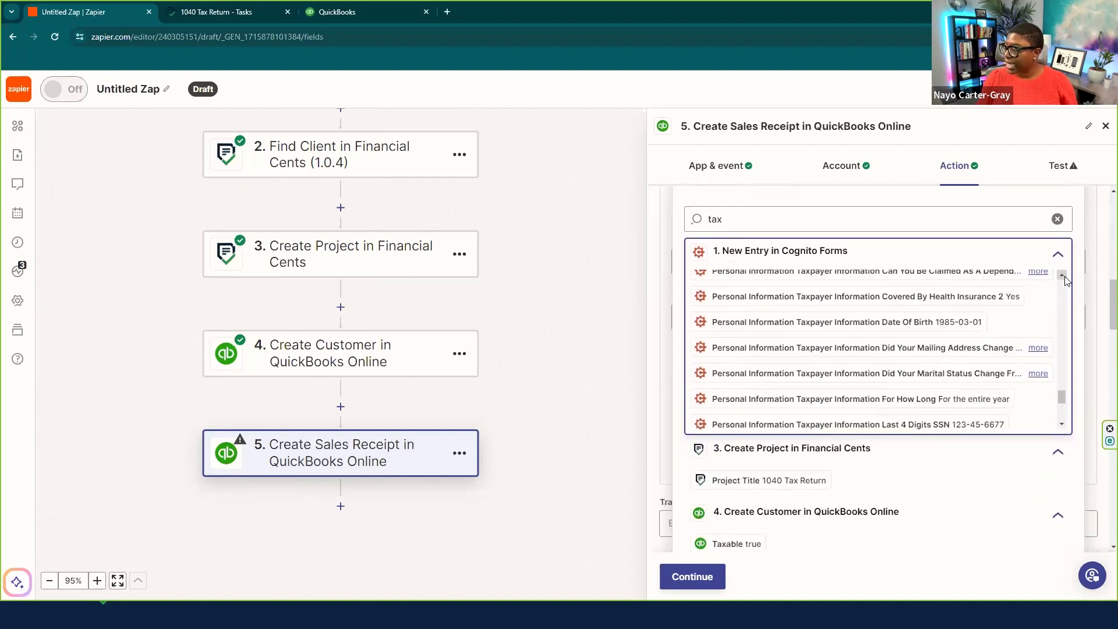
scroll(1065, 280, "up", 5)
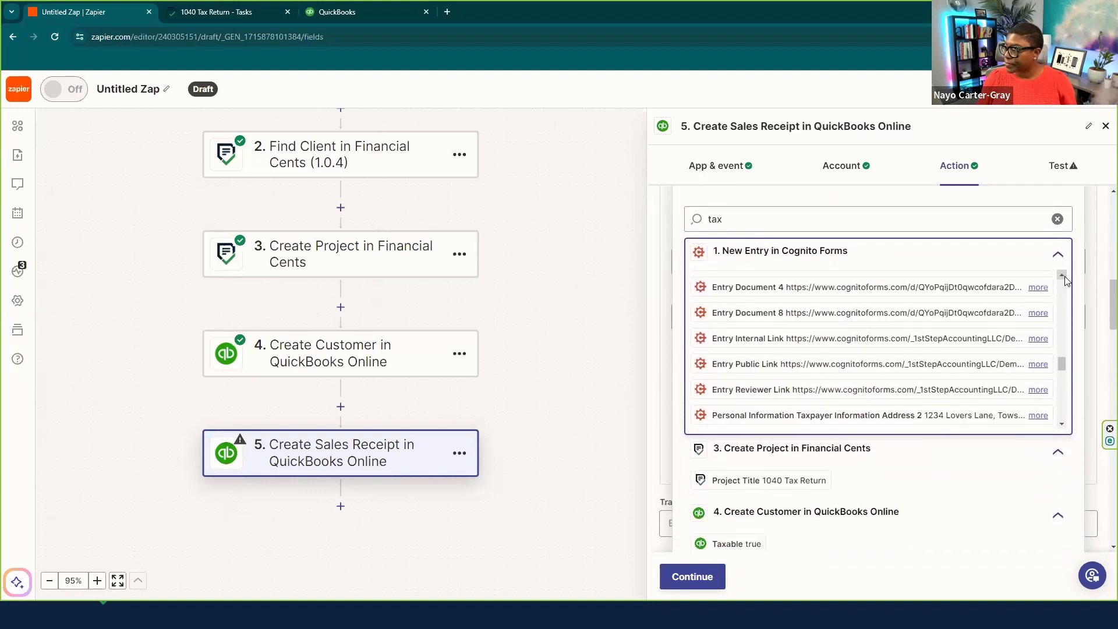
scroll(1065, 280, "up", 2)
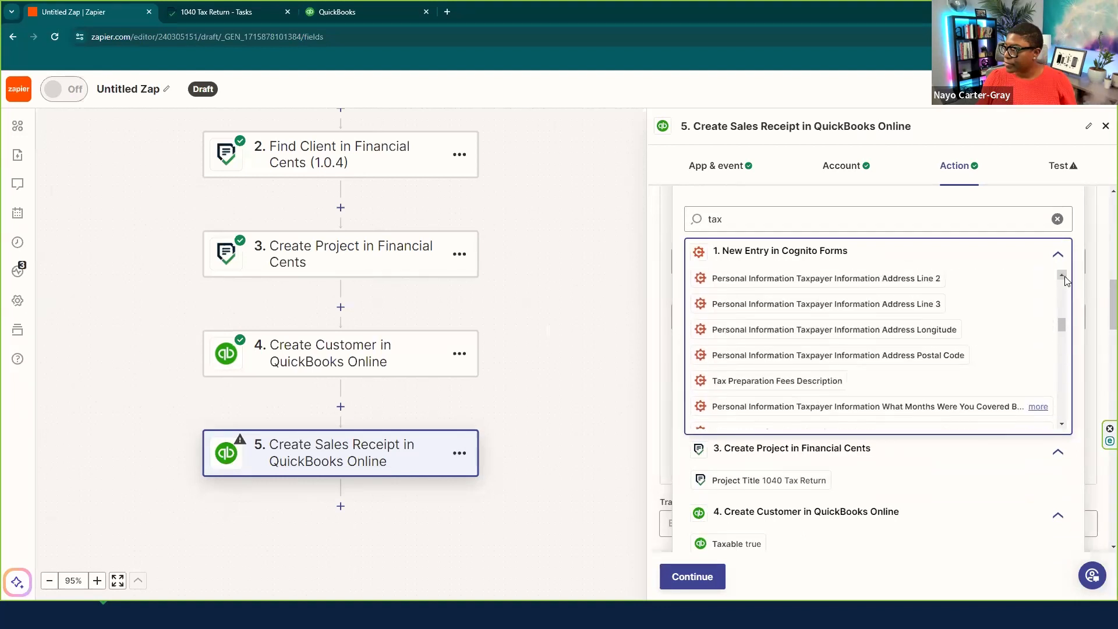
scroll(1063, 427, "down", 3)
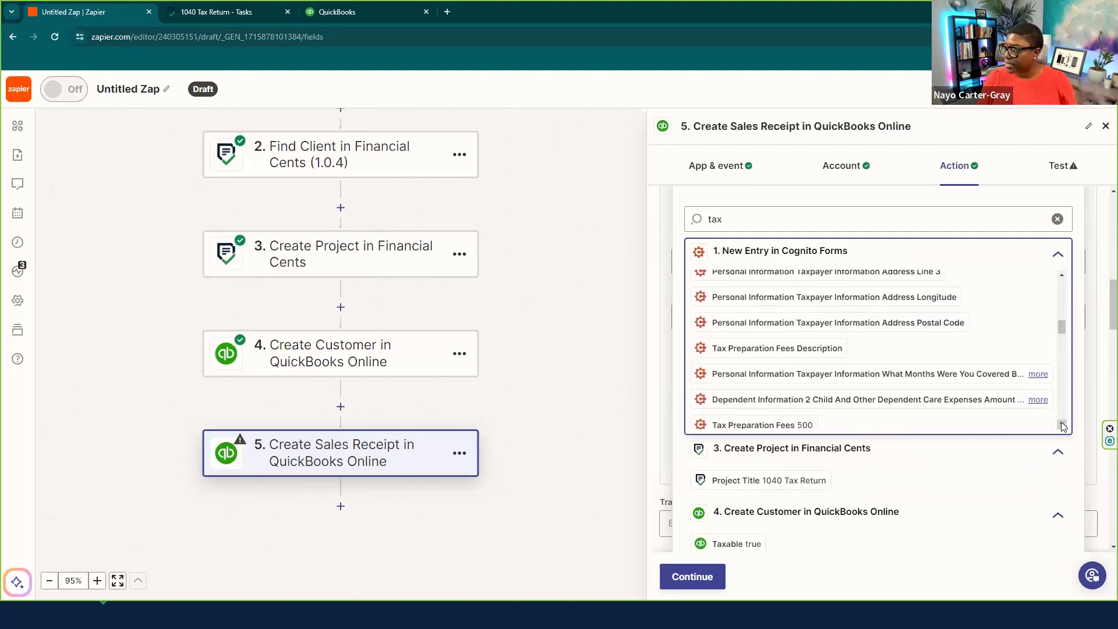
left_click(782, 332)
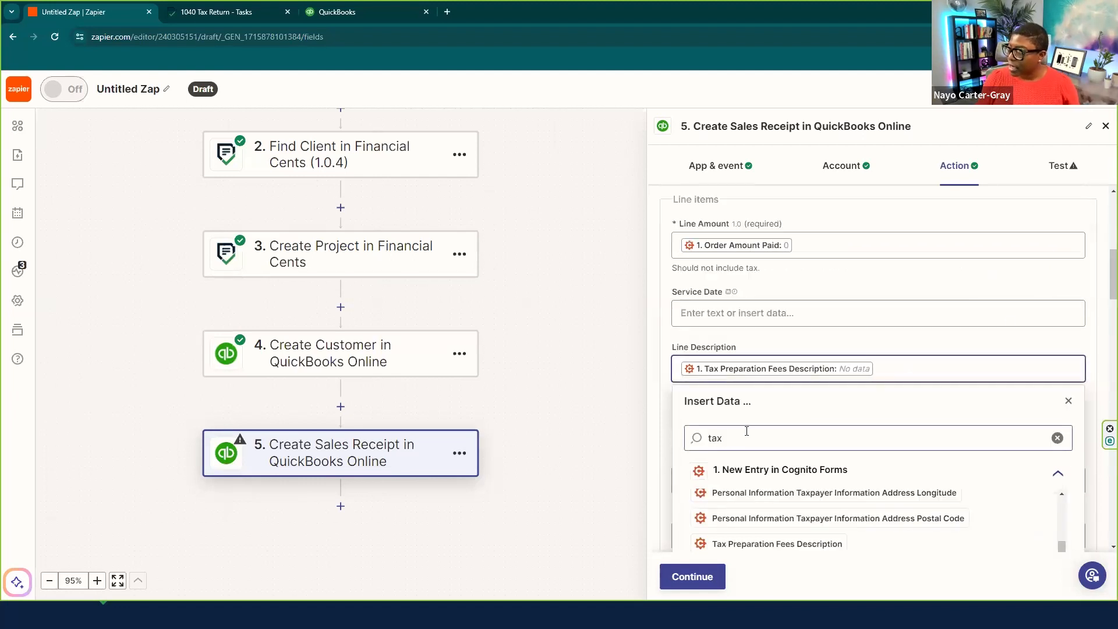
left_click(1068, 401)
- Choose Square Gift Card as the receipt line's Product/Service
scroll(840, 361, "down", 3)
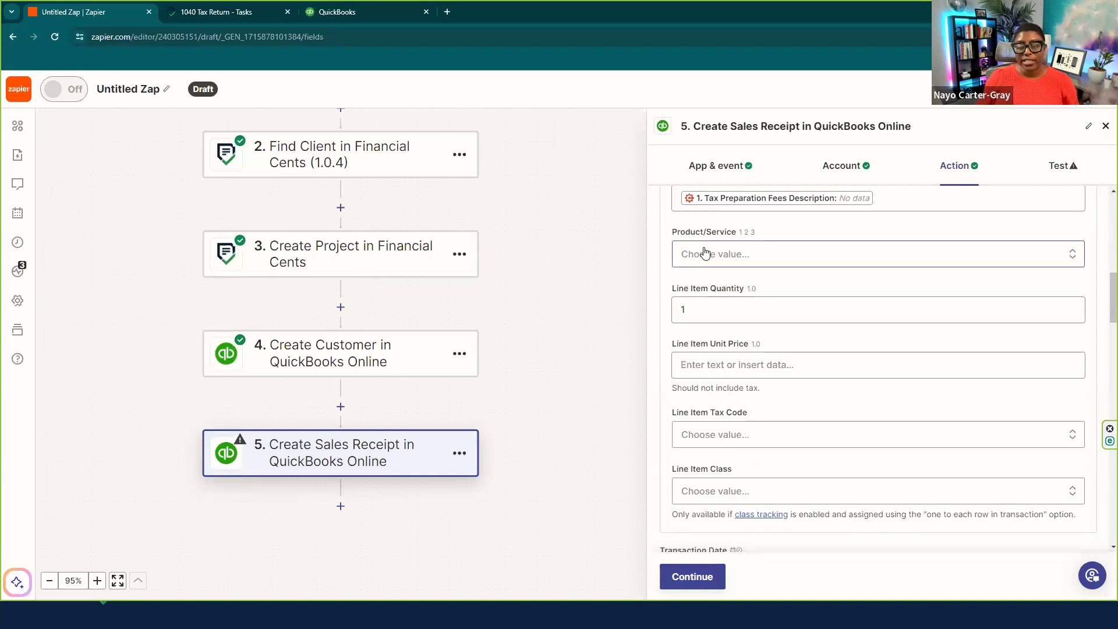
left_click(723, 260)
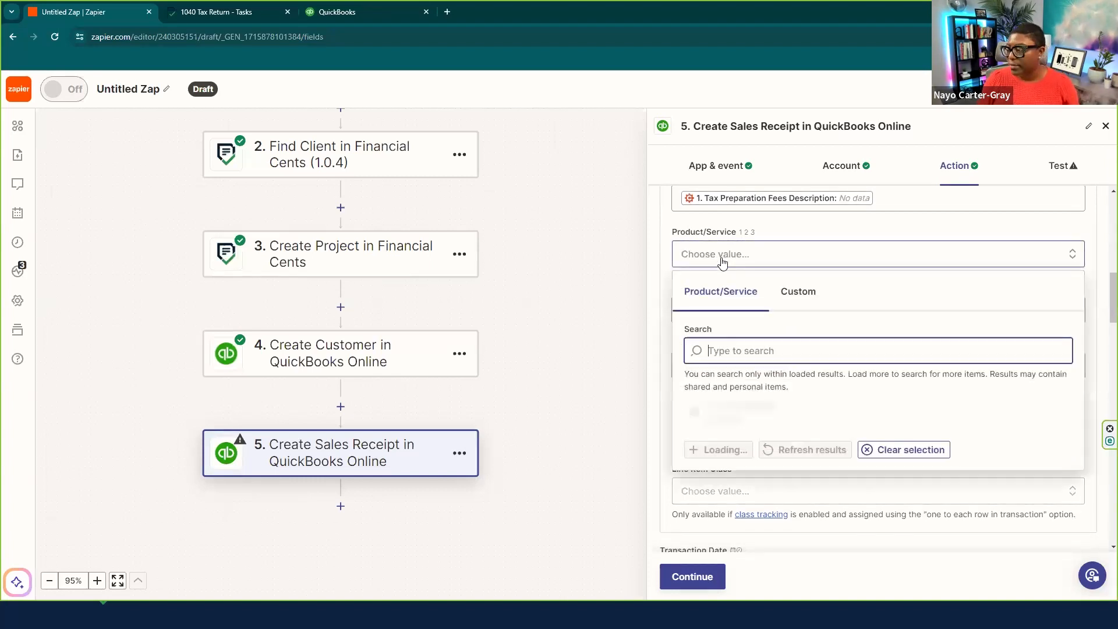
scroll(826, 442, "down", 4)
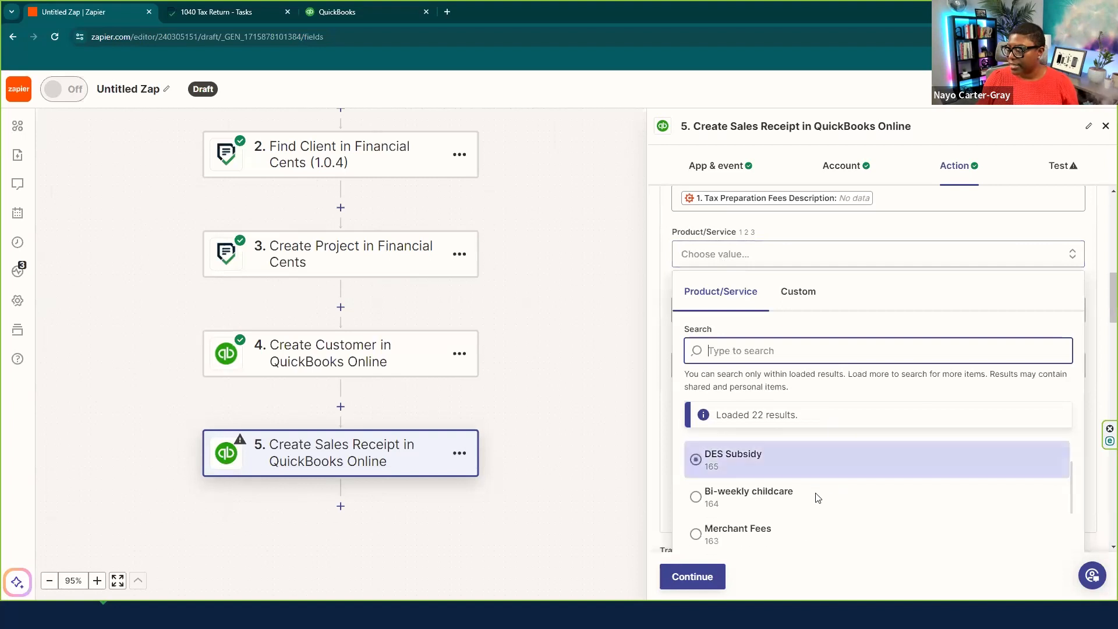
scroll(787, 492, "down", 4)
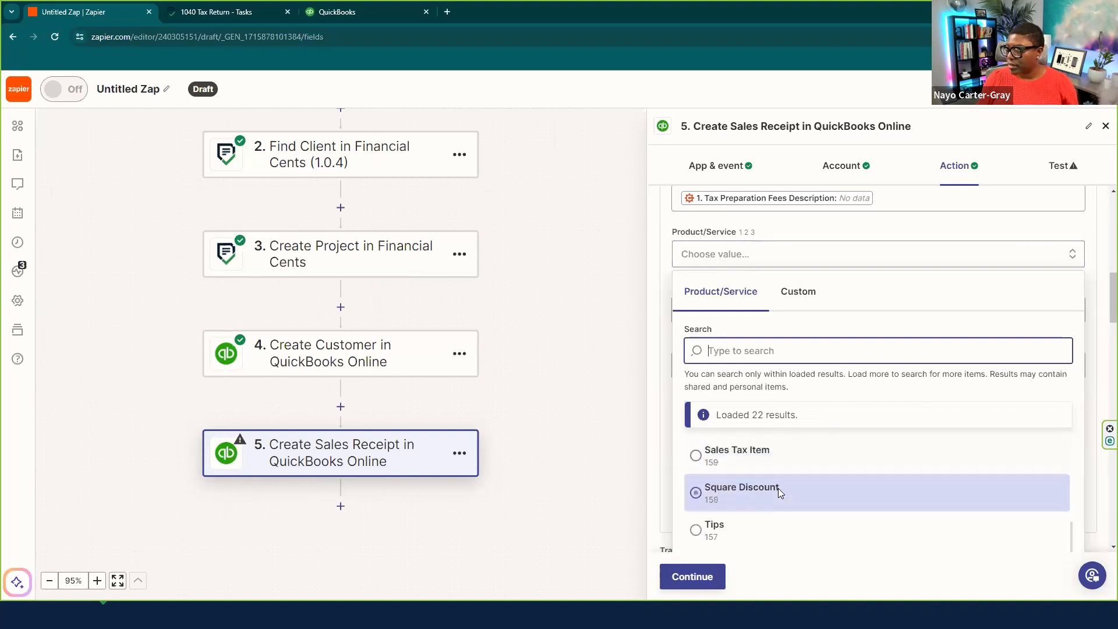
scroll(743, 480, "down", 2)
scroll(744, 479, "down", 4)
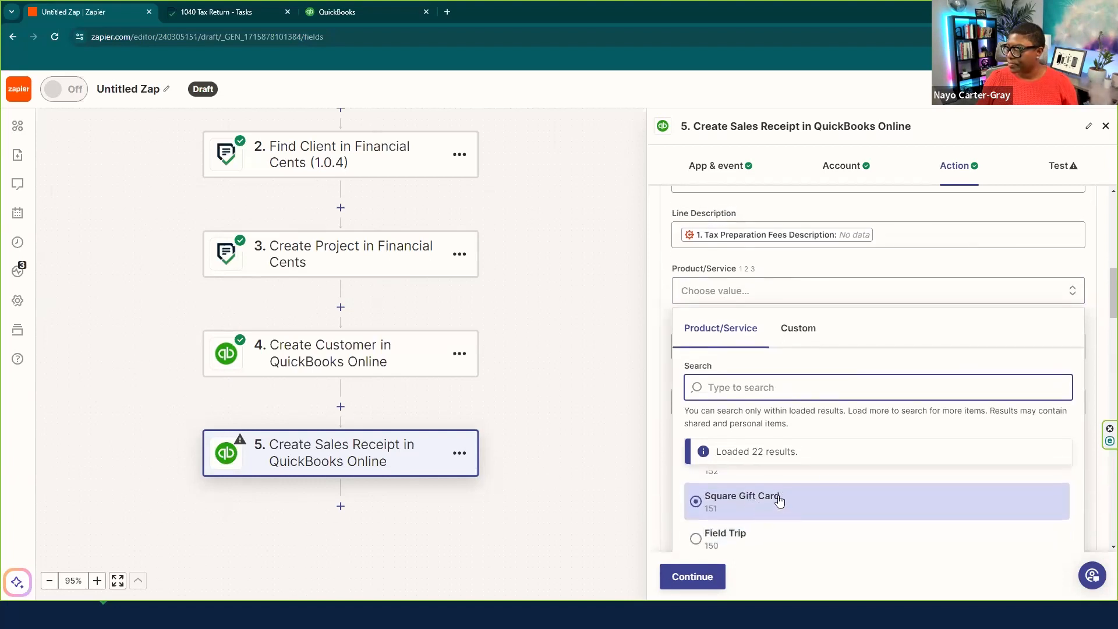
left_click(776, 499)
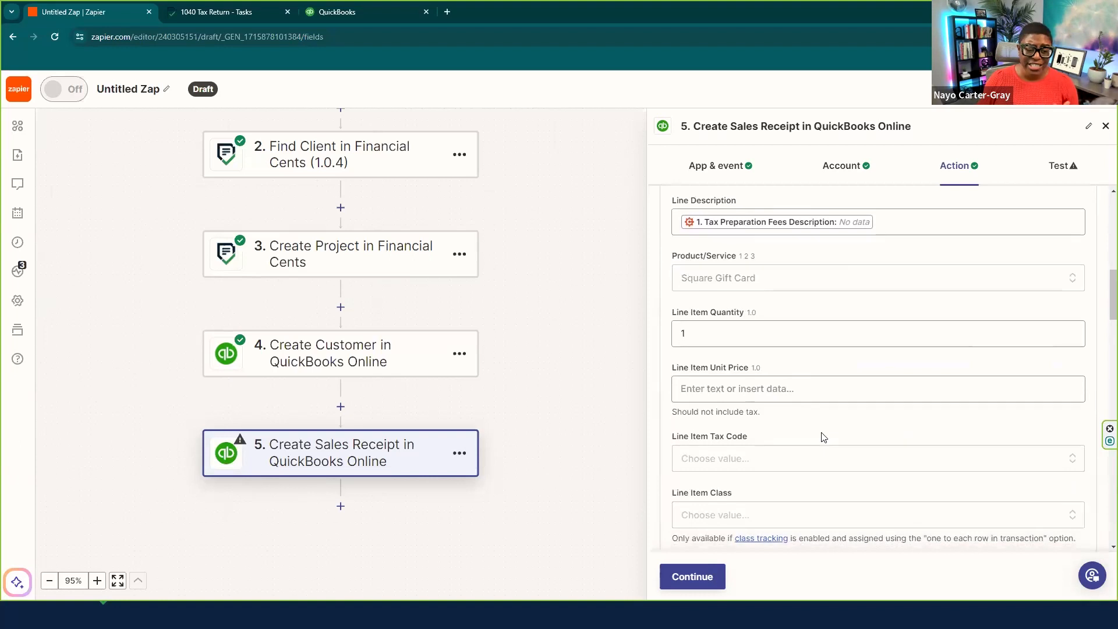
scroll(869, 423, "down", 5)
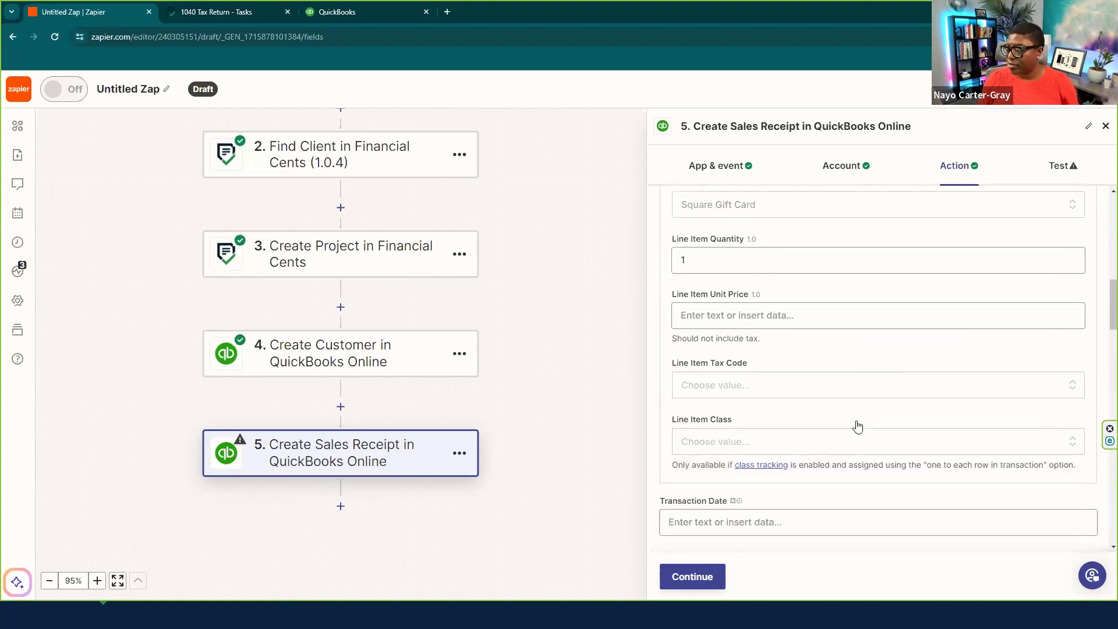
scroll(769, 390, "down", 3)
scroll(771, 386, "up", 4)
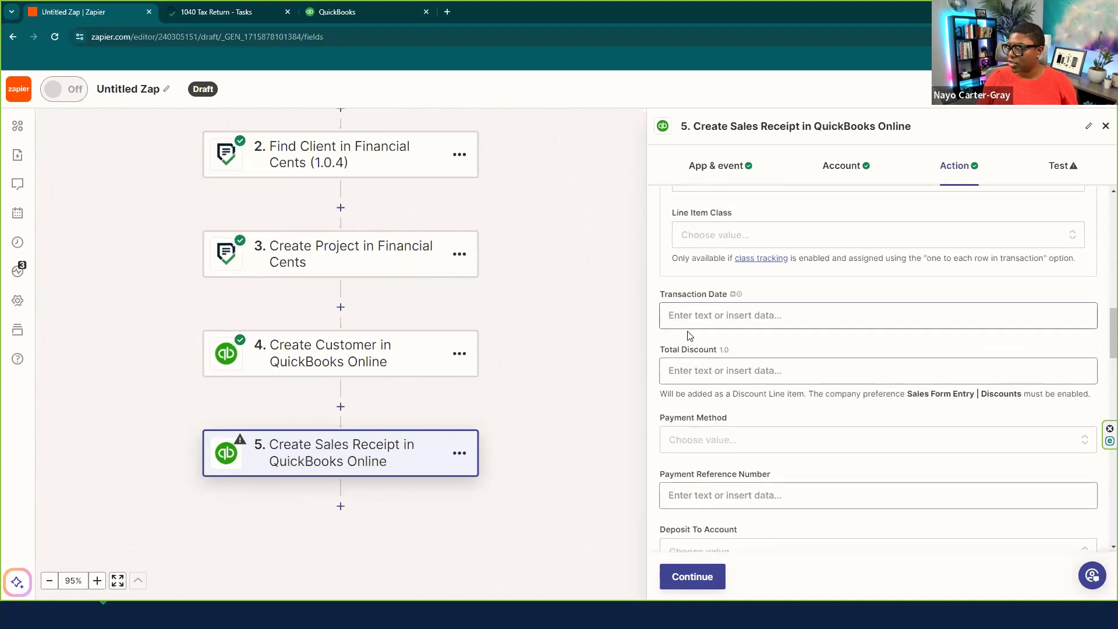
scroll(749, 341, "down", 2)
scroll(749, 343, "down", 4)
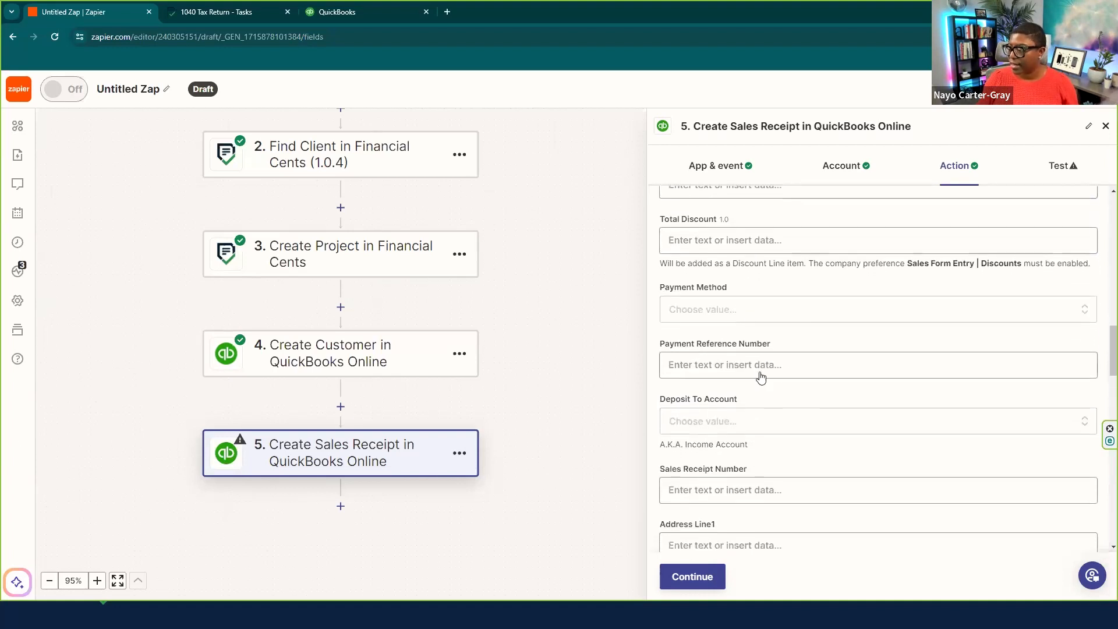
- Set Deposit To Account to the account found by searching 'undep'
left_click(727, 215)
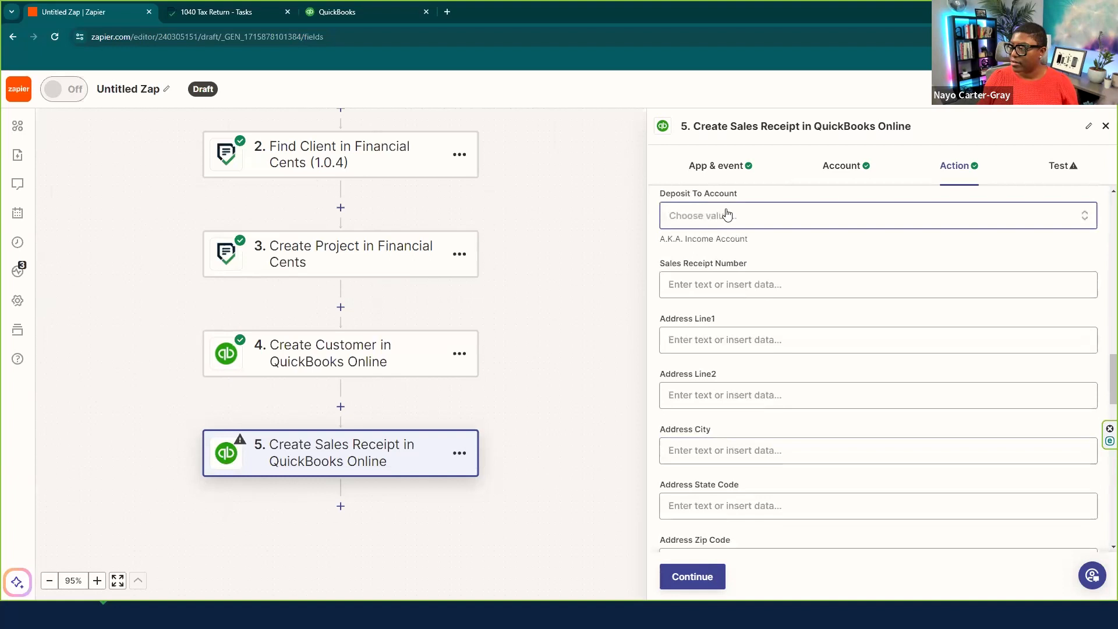
scroll(786, 469, "down", 3)
scroll(764, 482, "down", 6)
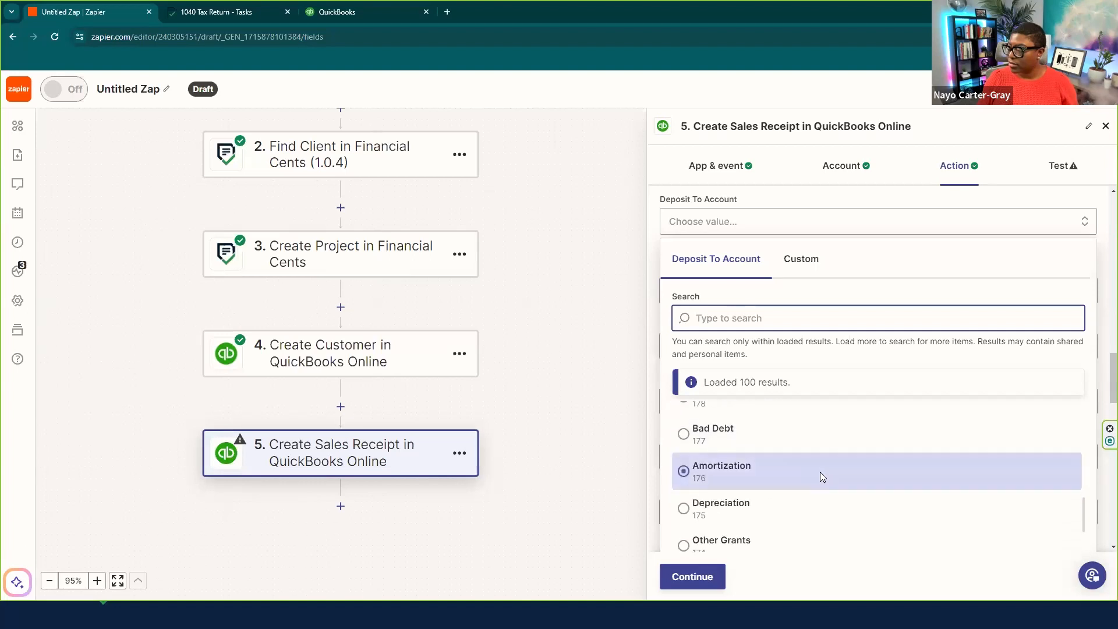
type("unc")
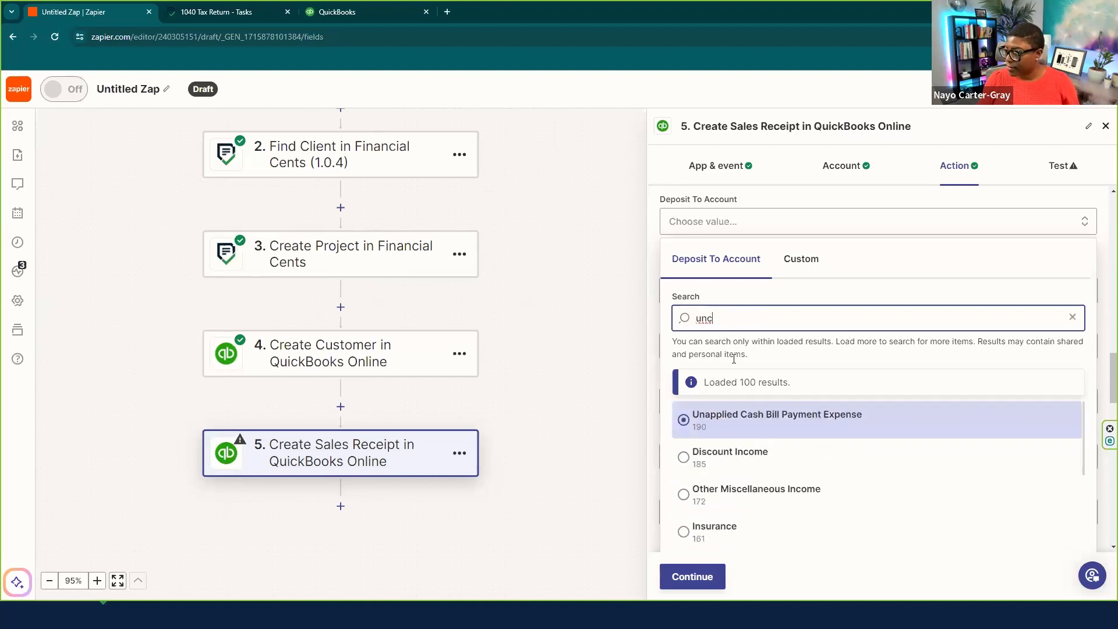
scroll(815, 465, "down", 3)
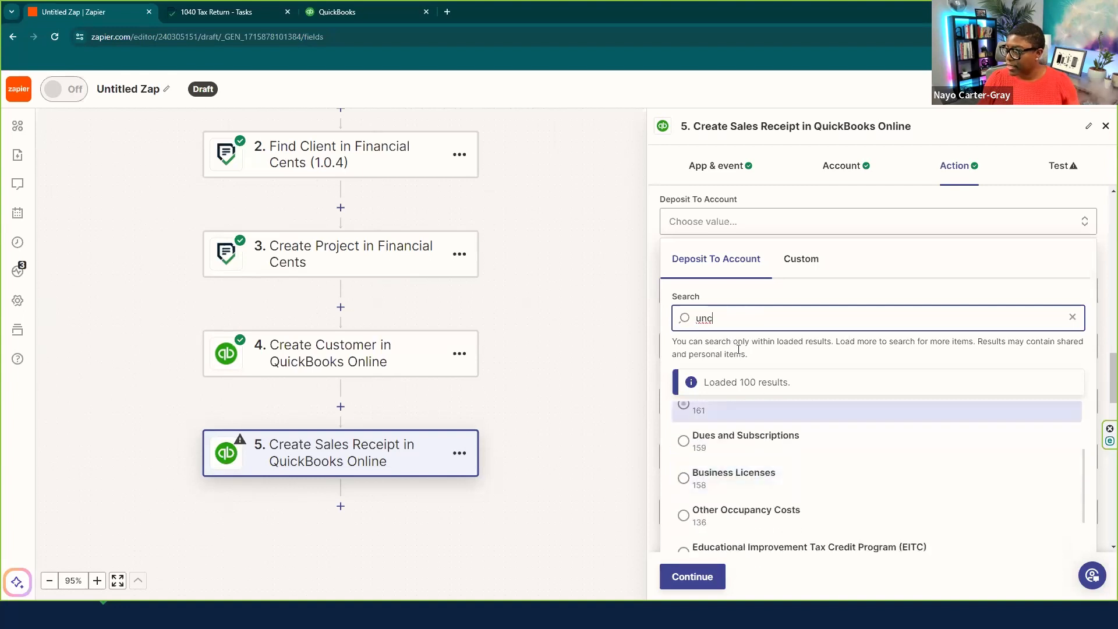
key("BackSpace")
key("BackSpace")
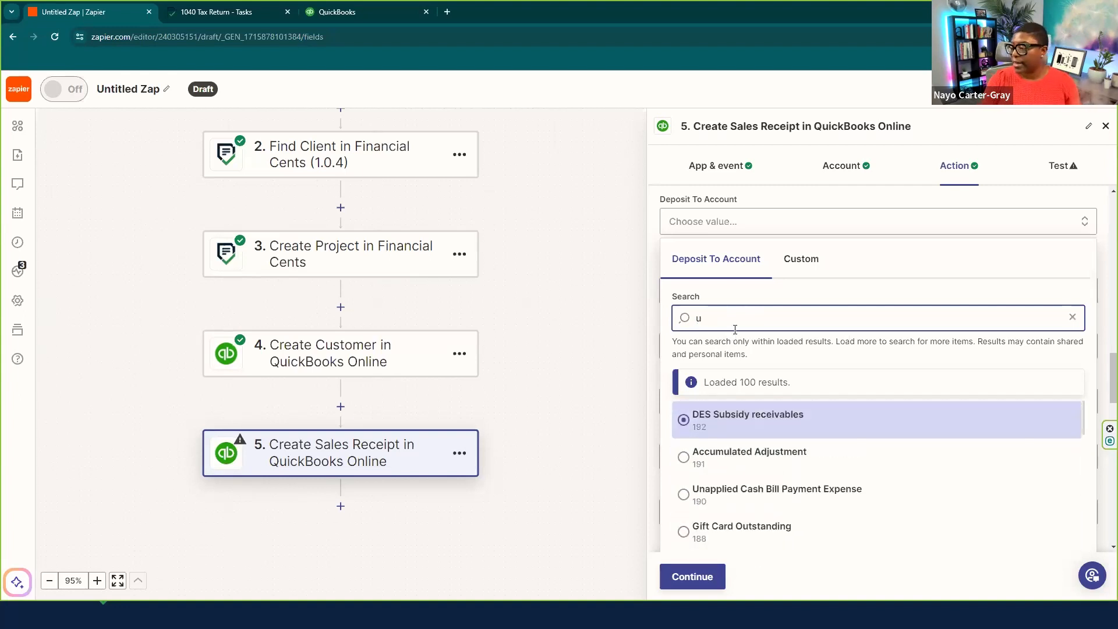
type("ndep")
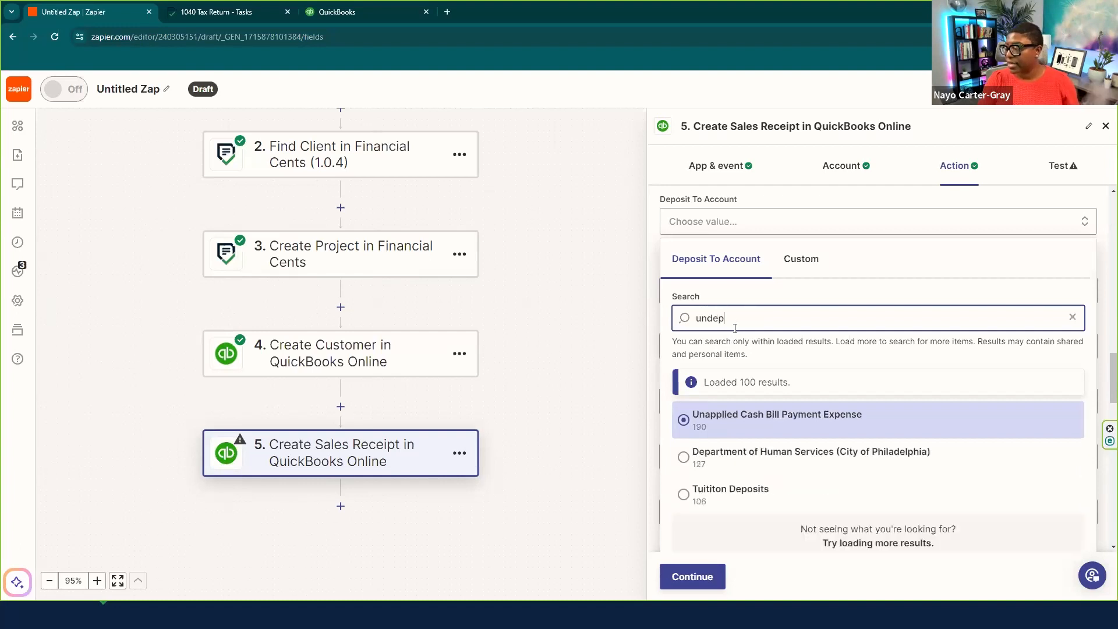
scroll(815, 439, "down", 2)
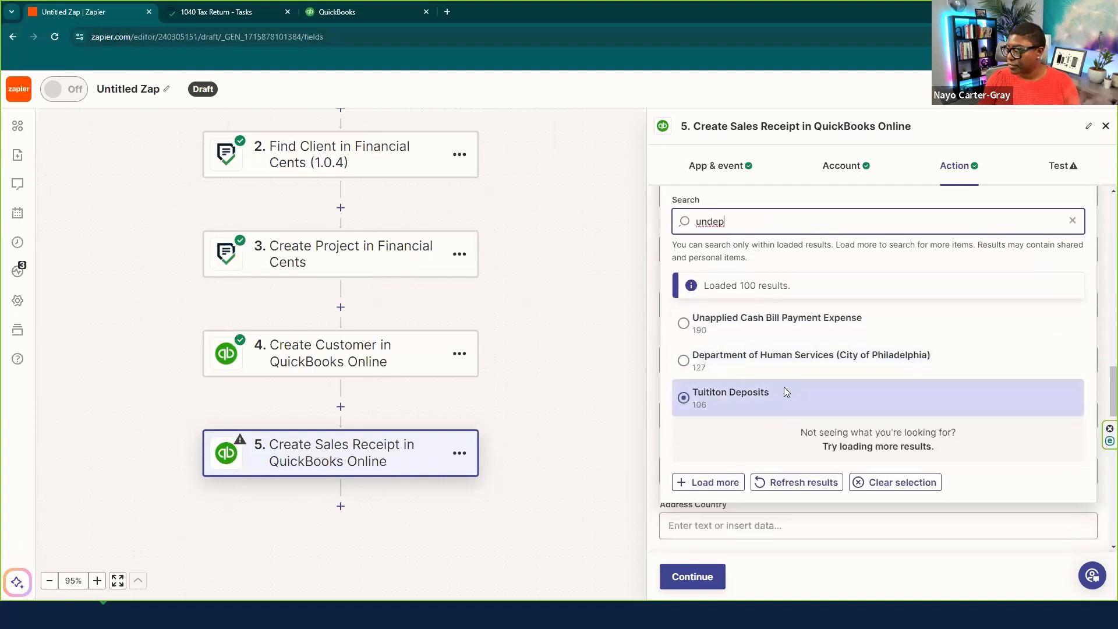
left_click(777, 337)
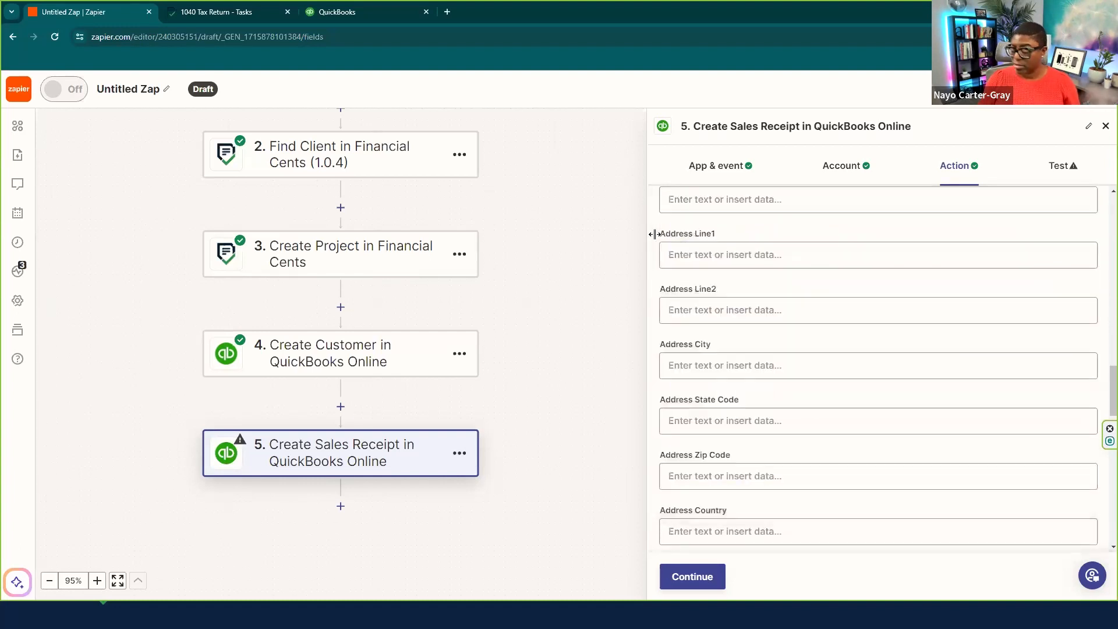
- Continue and test the step, sending a sample sales receipt to QuickBooks Online
scroll(740, 238, "up", 3)
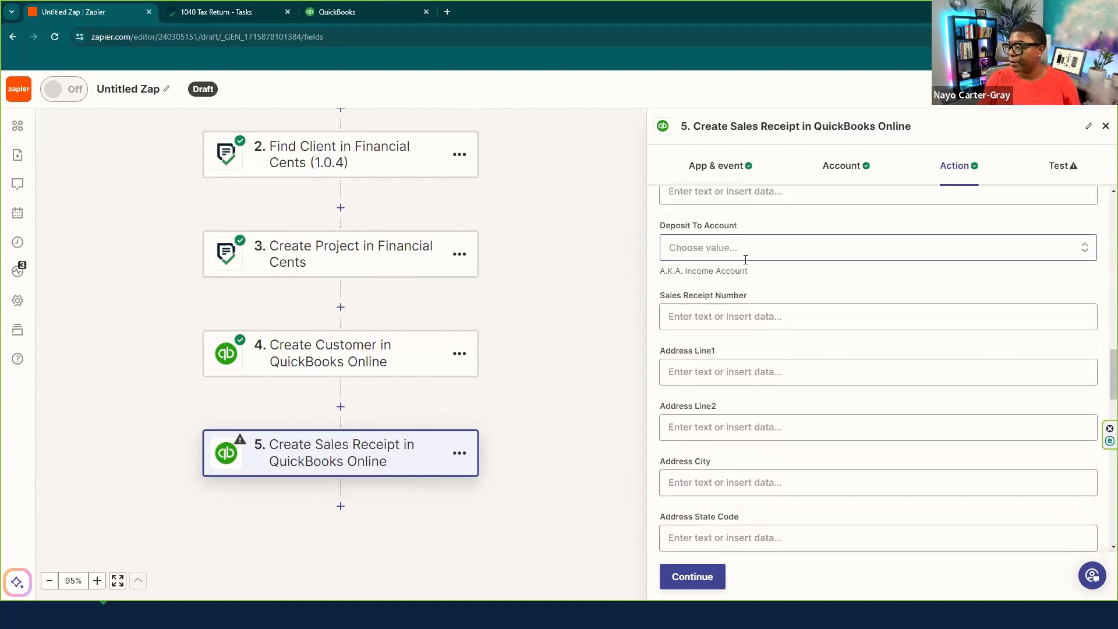
scroll(734, 291, "down", 3)
scroll(762, 348, "up", 8)
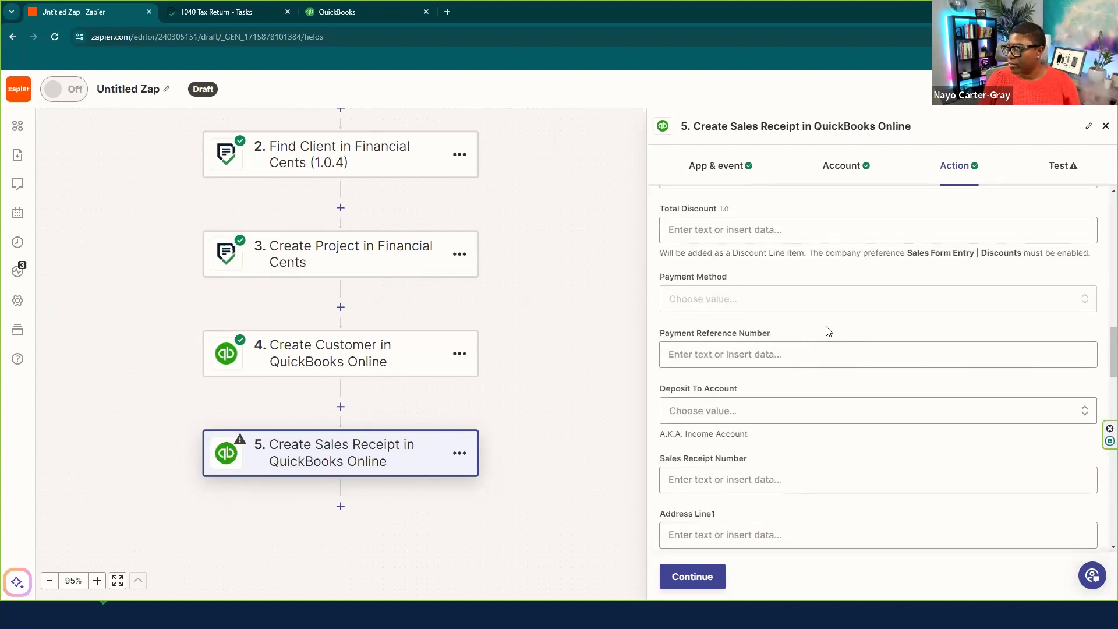
scroll(851, 293, "down", 10)
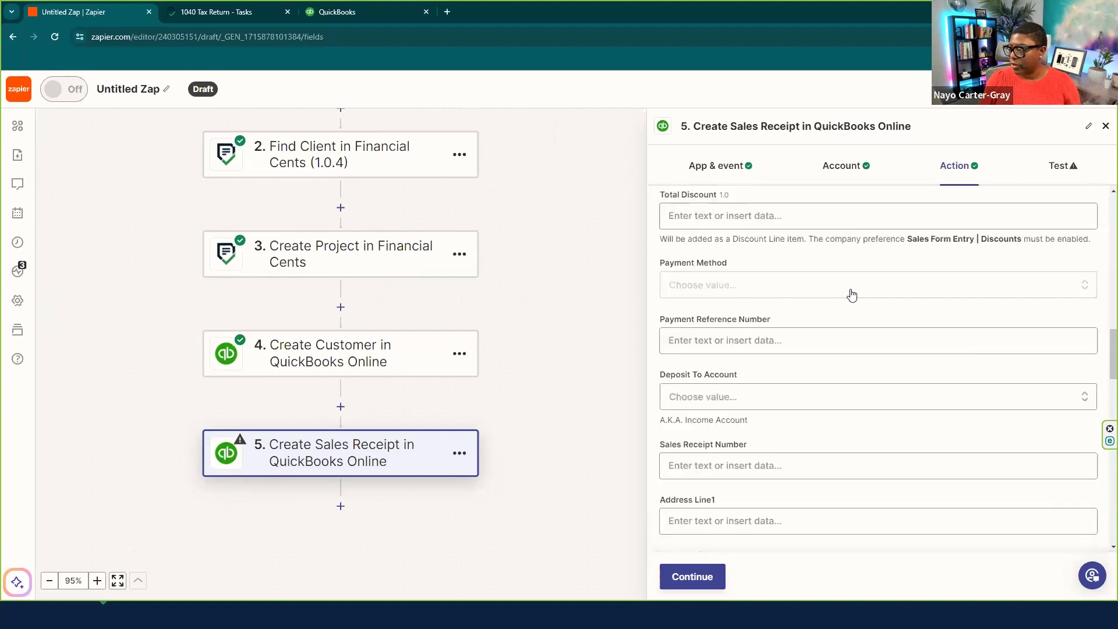
scroll(851, 293, "down", 4)
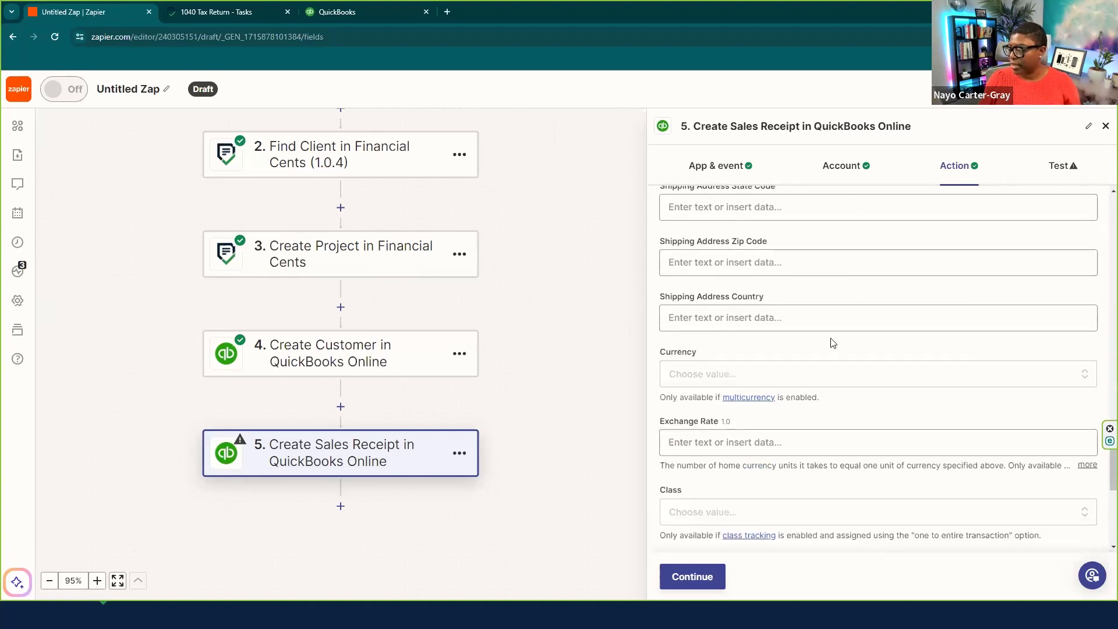
left_click(691, 575)
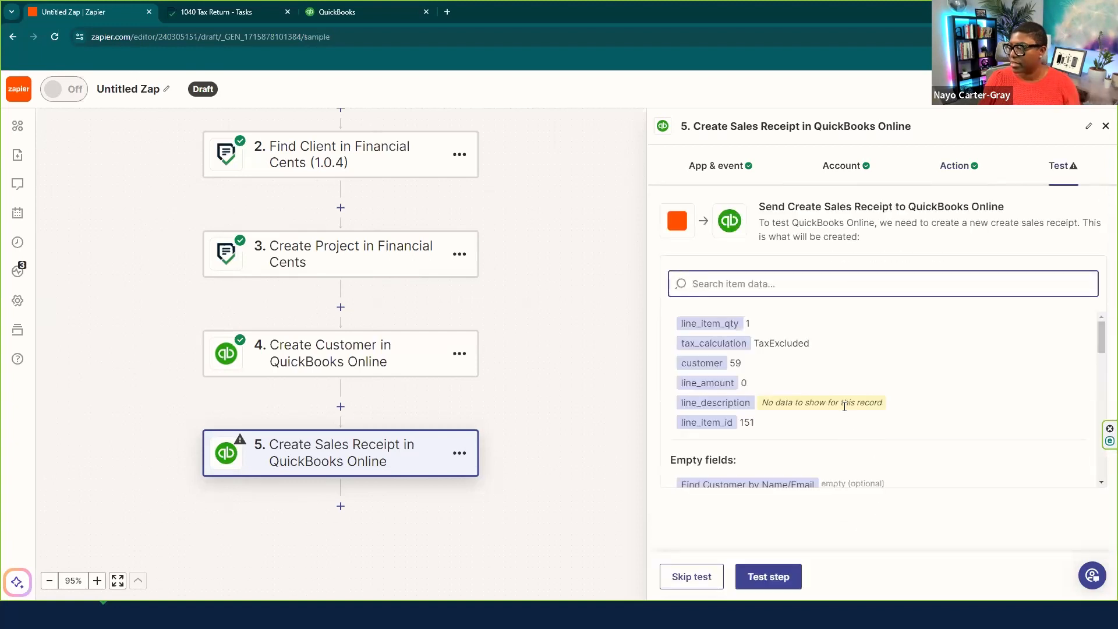
left_click(797, 577)
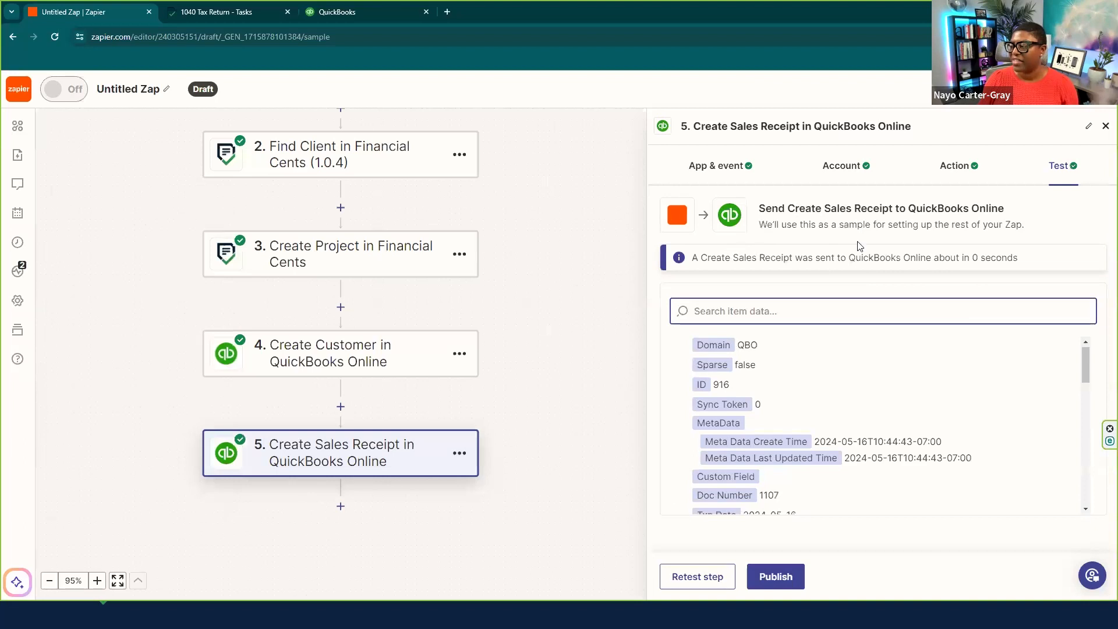
left_click(332, 12)
mouse_move(70, 315)
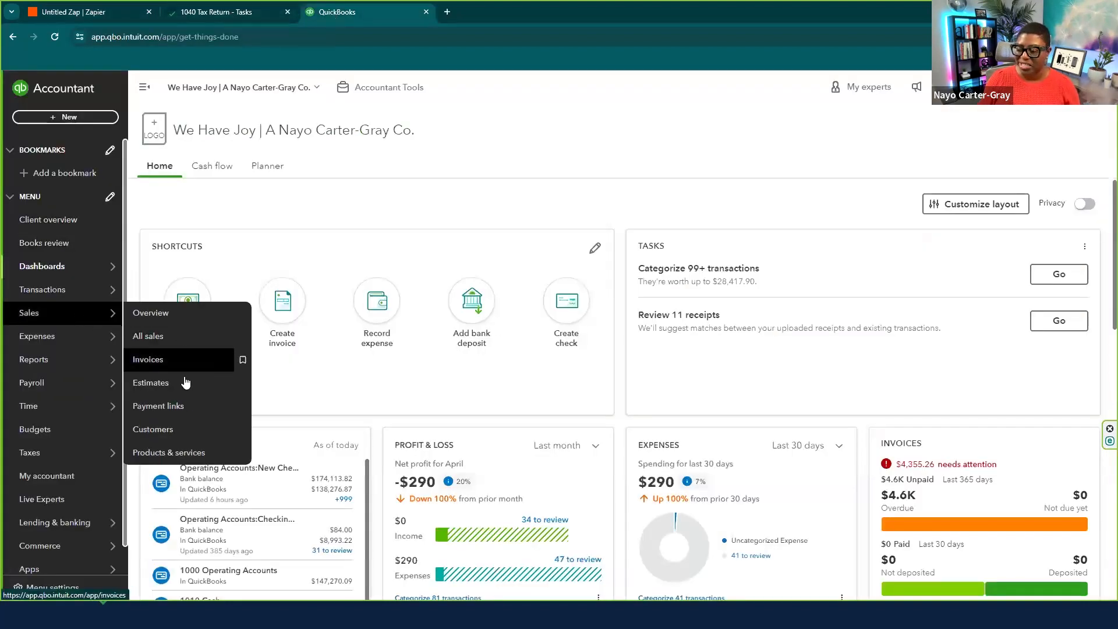
left_click(159, 430)
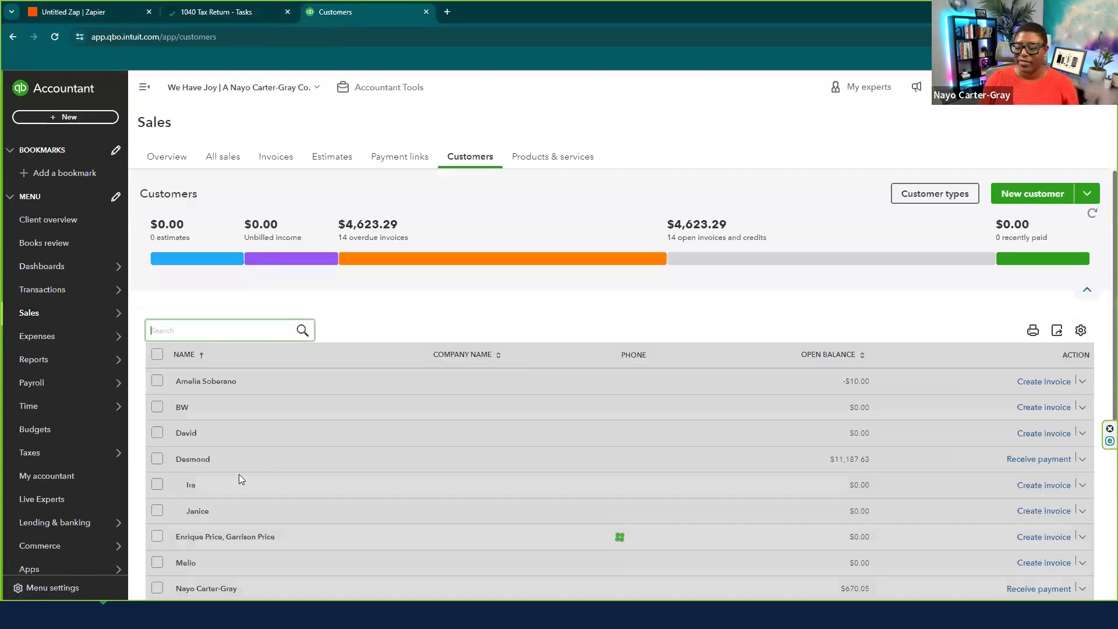
scroll(239, 475, "down", 5)
left_click(197, 468)
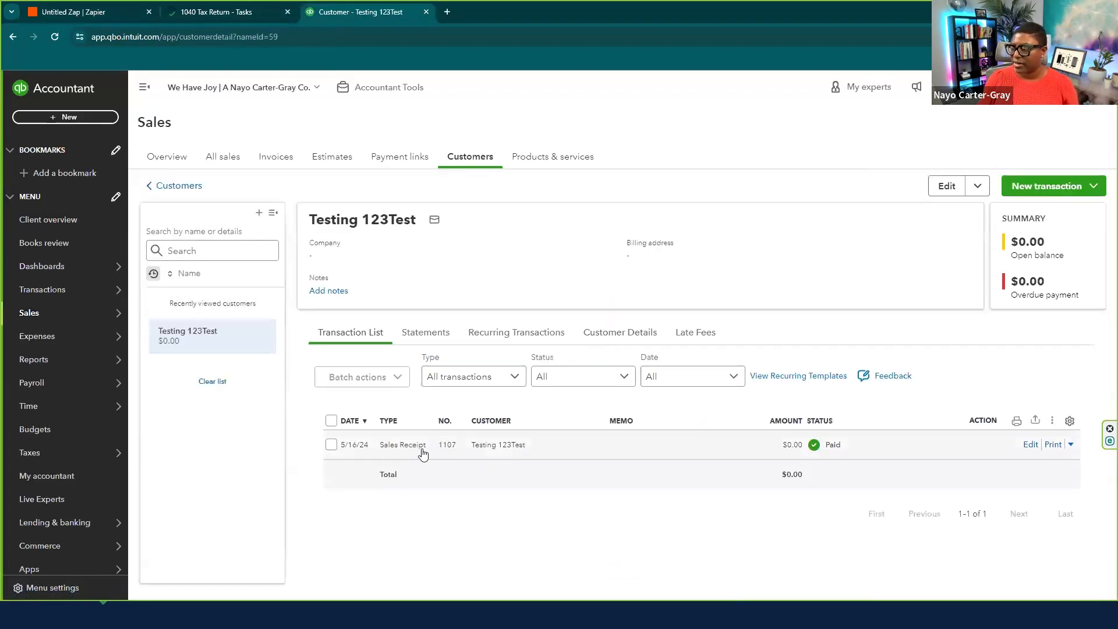
left_click(423, 453)
left_click(1077, 581)
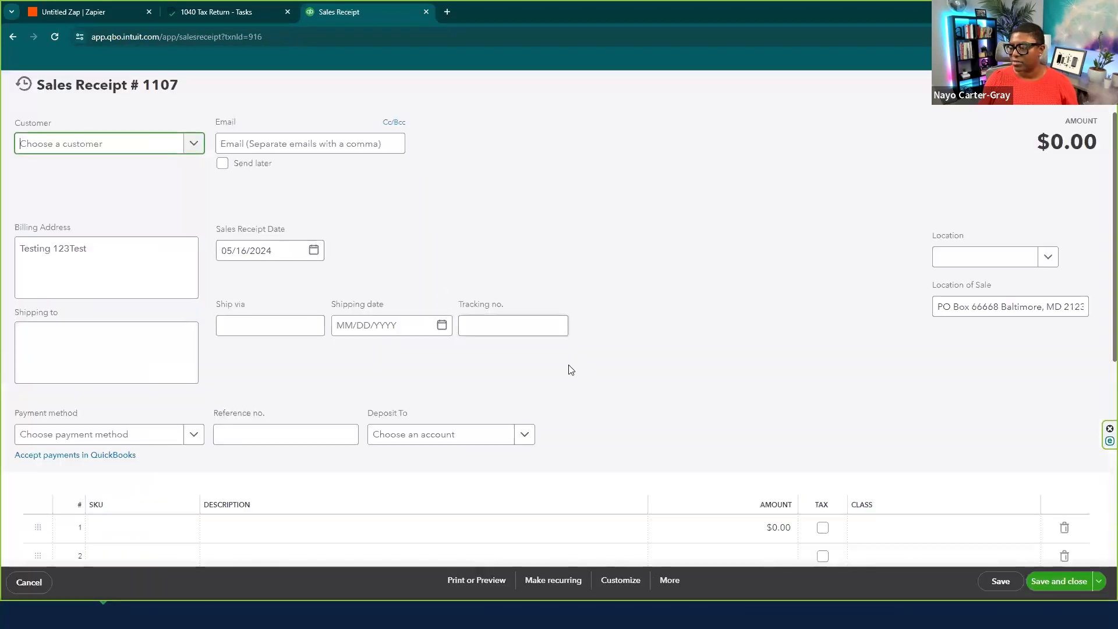
scroll(441, 401, "down", 2)
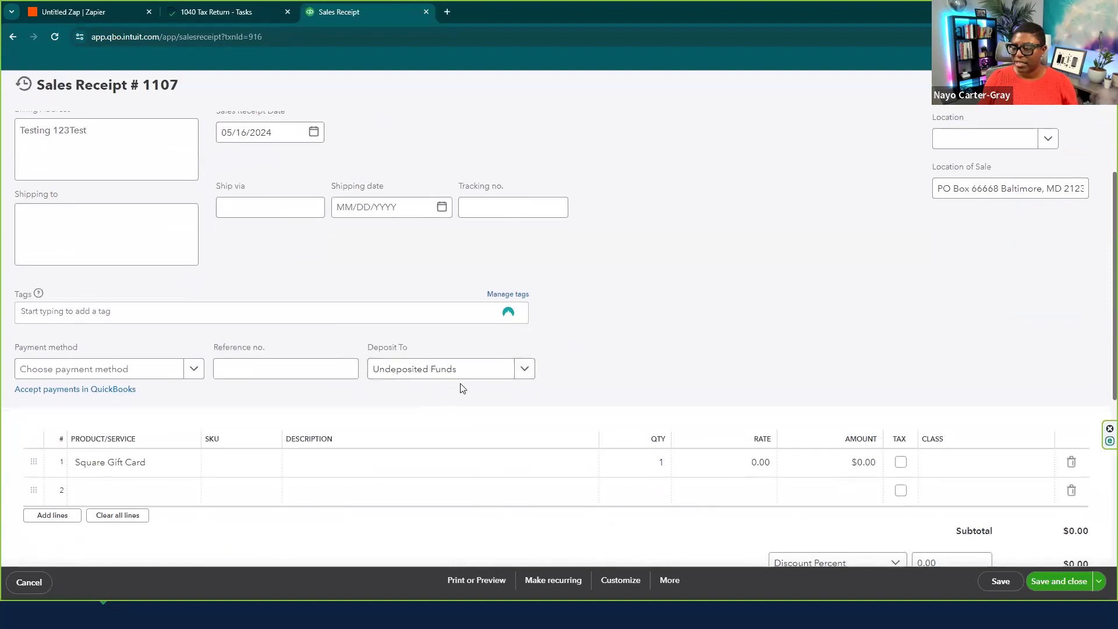
left_click(122, 469)
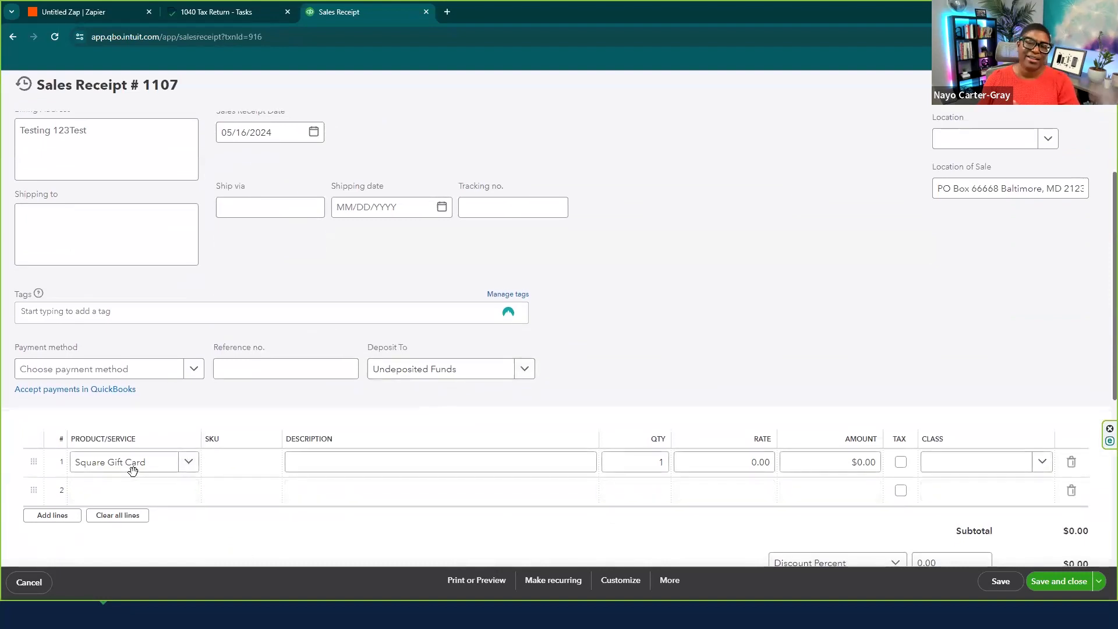
left_click(638, 462)
left_click(709, 377)
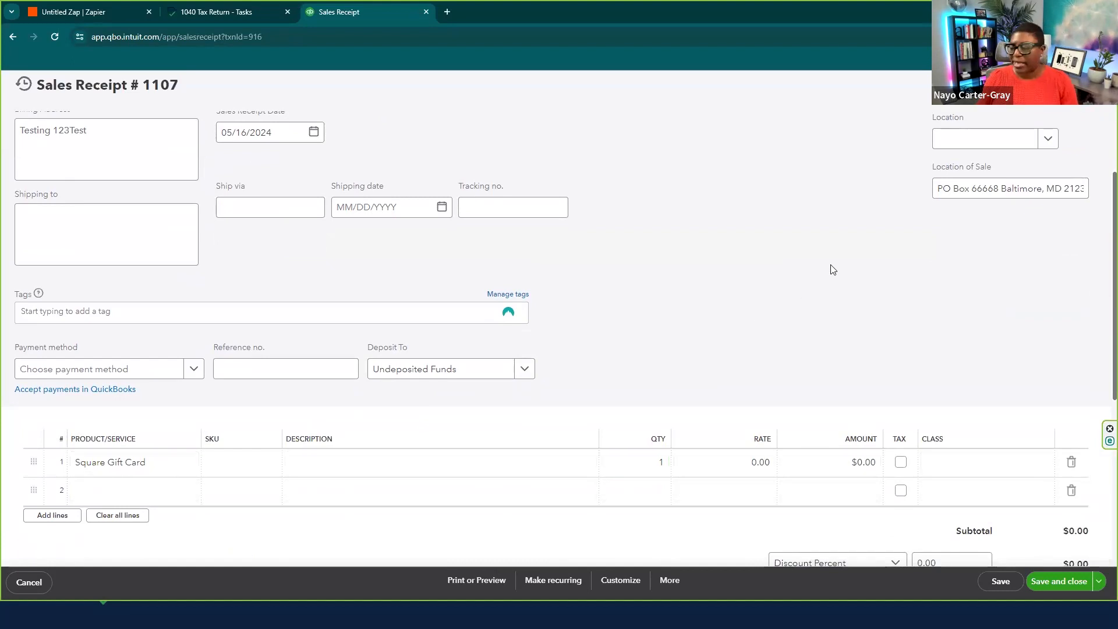
left_click(53, 12)
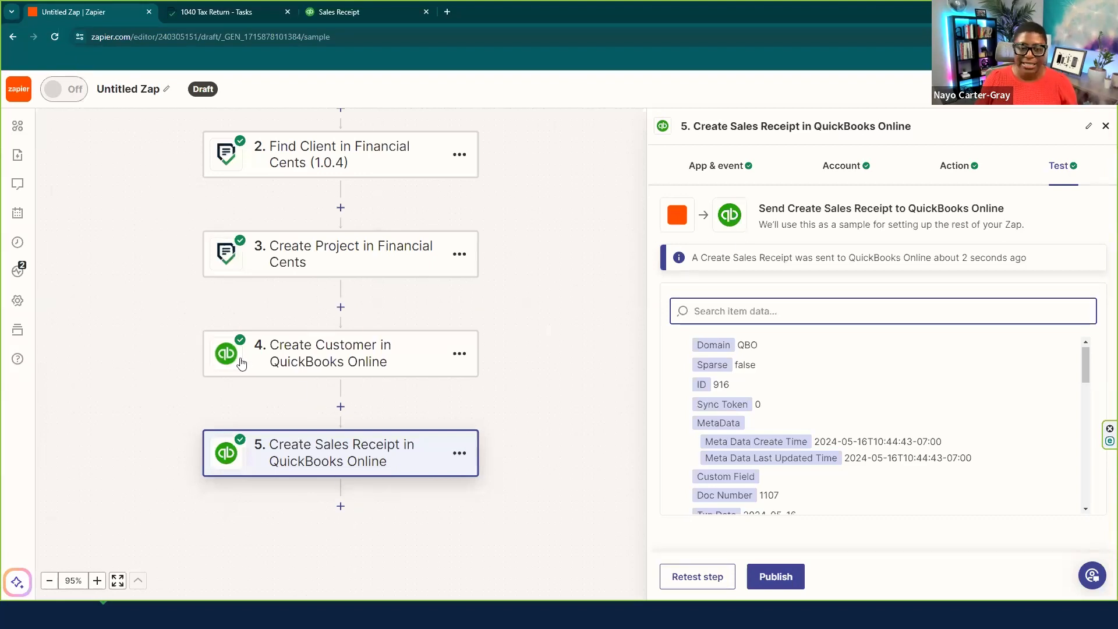
- Add step 6 as ShareFile Create Folder, keeping the existing ShareFile account
scroll(347, 434, "down", 2)
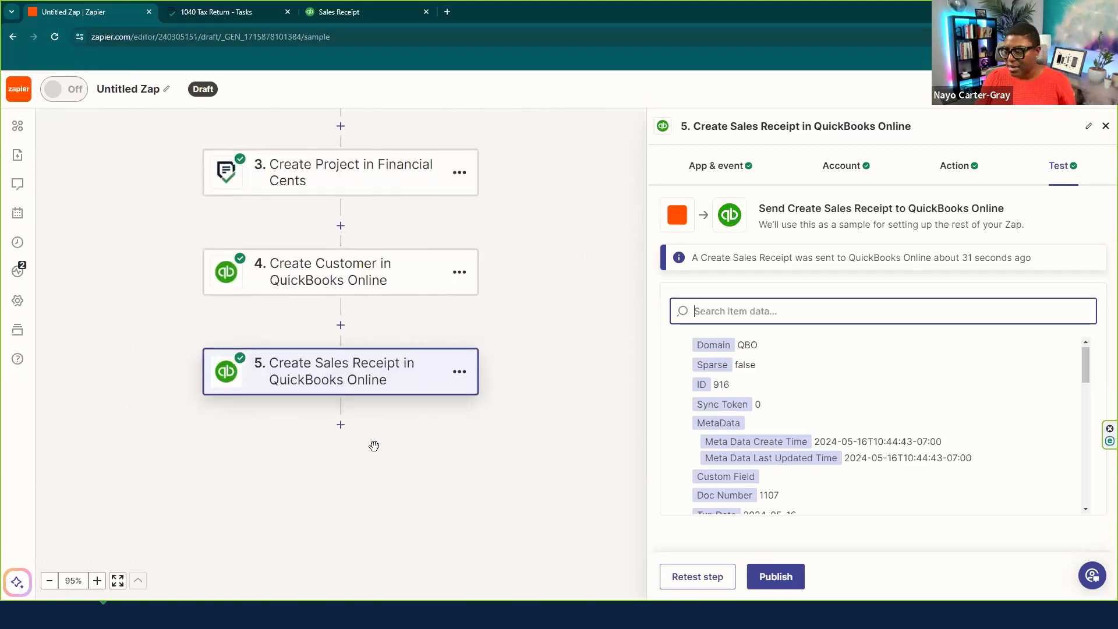
left_click(341, 425)
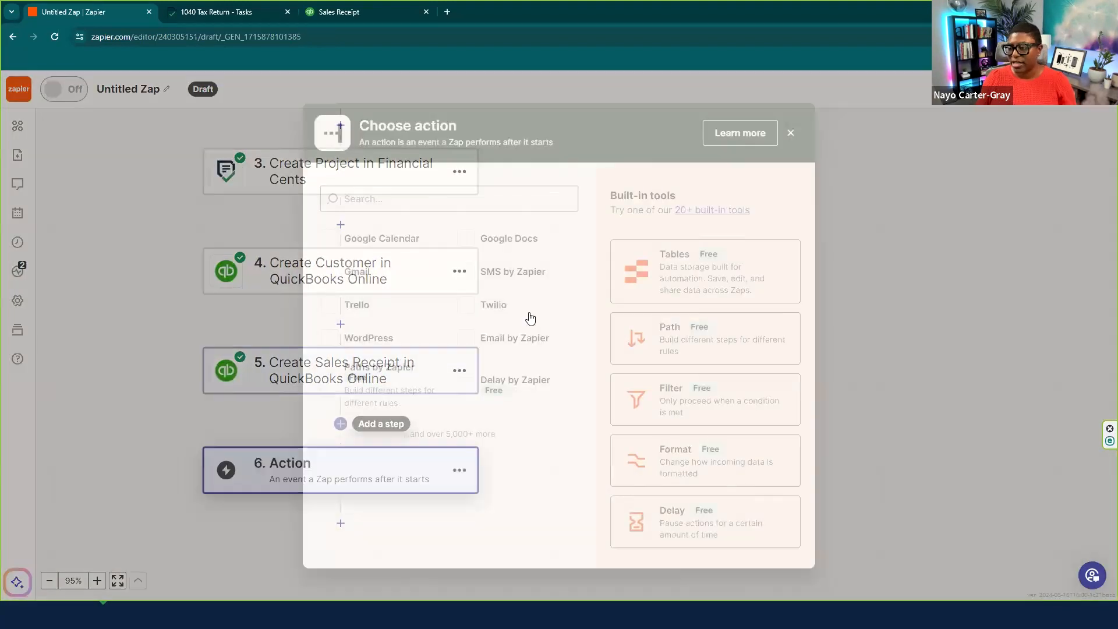
left_click(426, 197)
type("share")
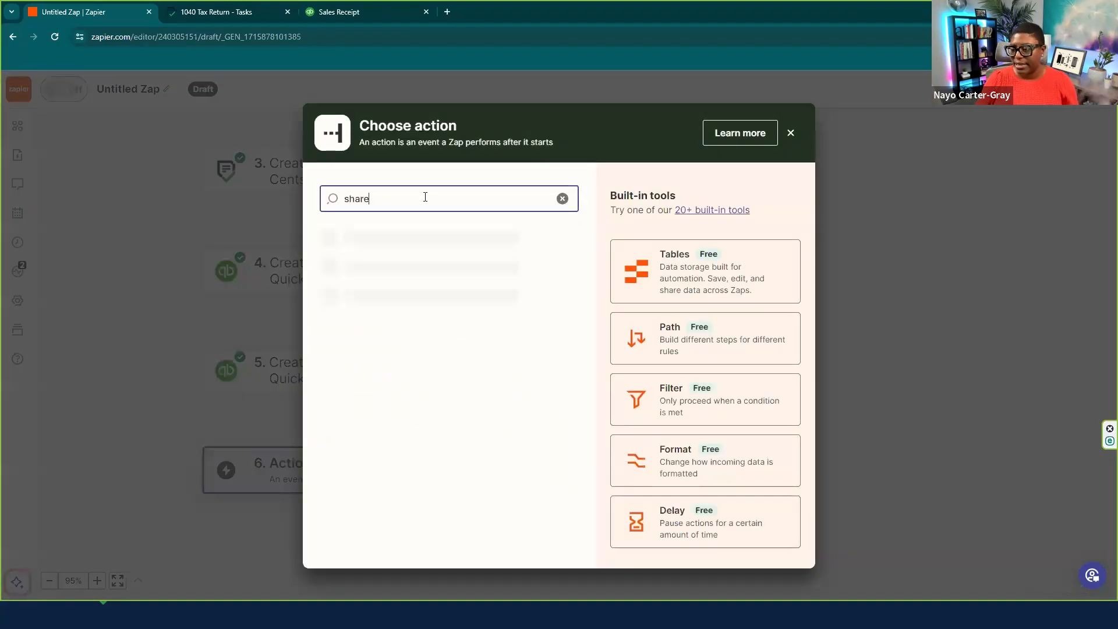
left_click(378, 278)
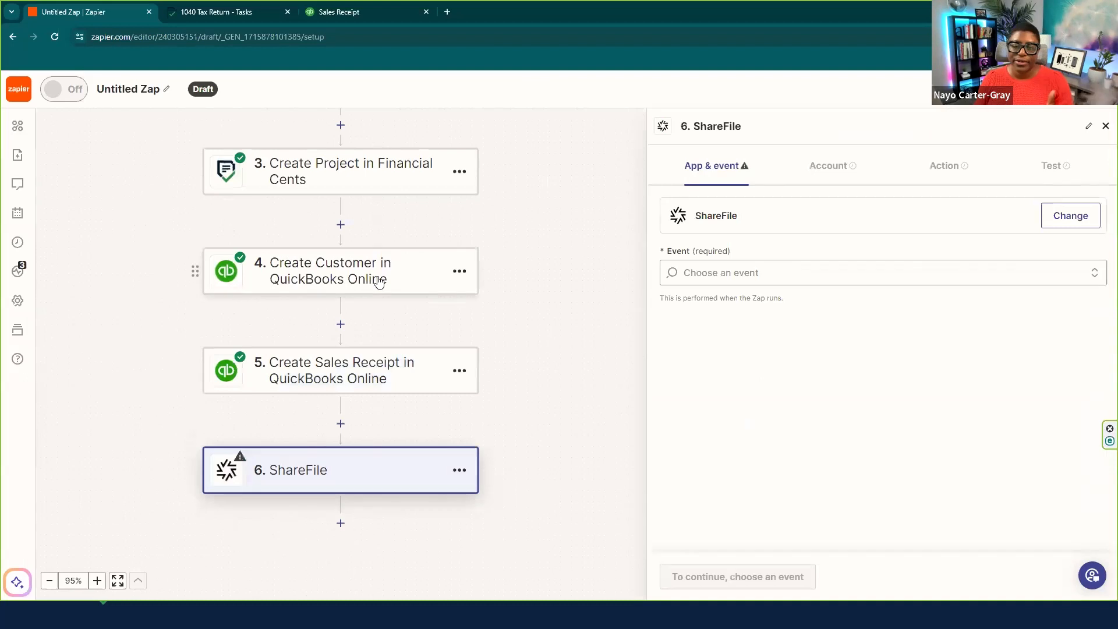
left_click(736, 280)
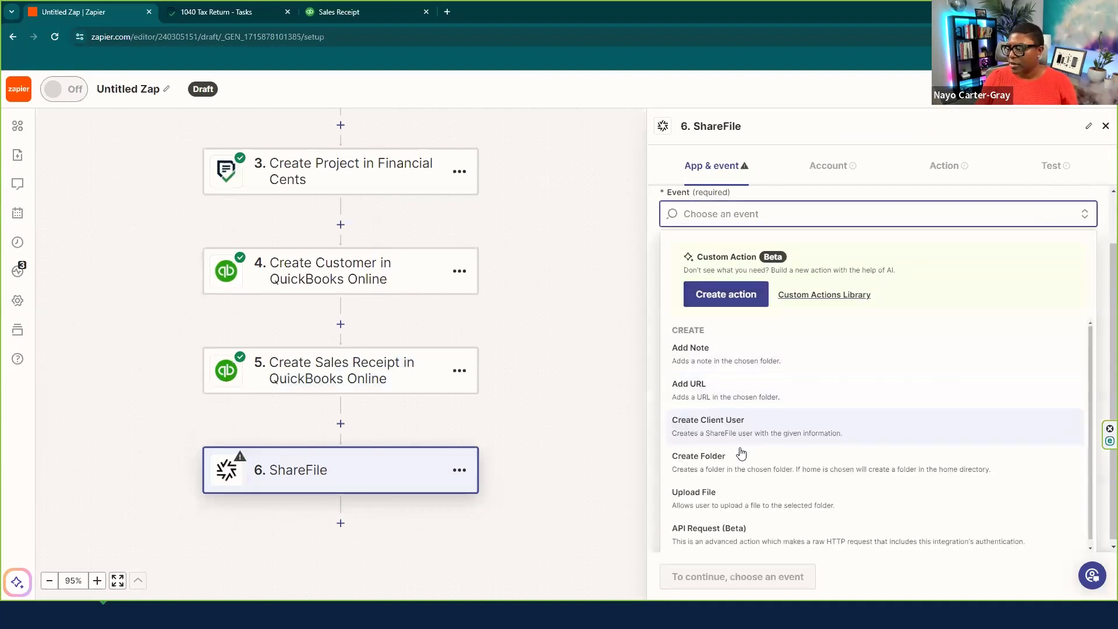
left_click(741, 455)
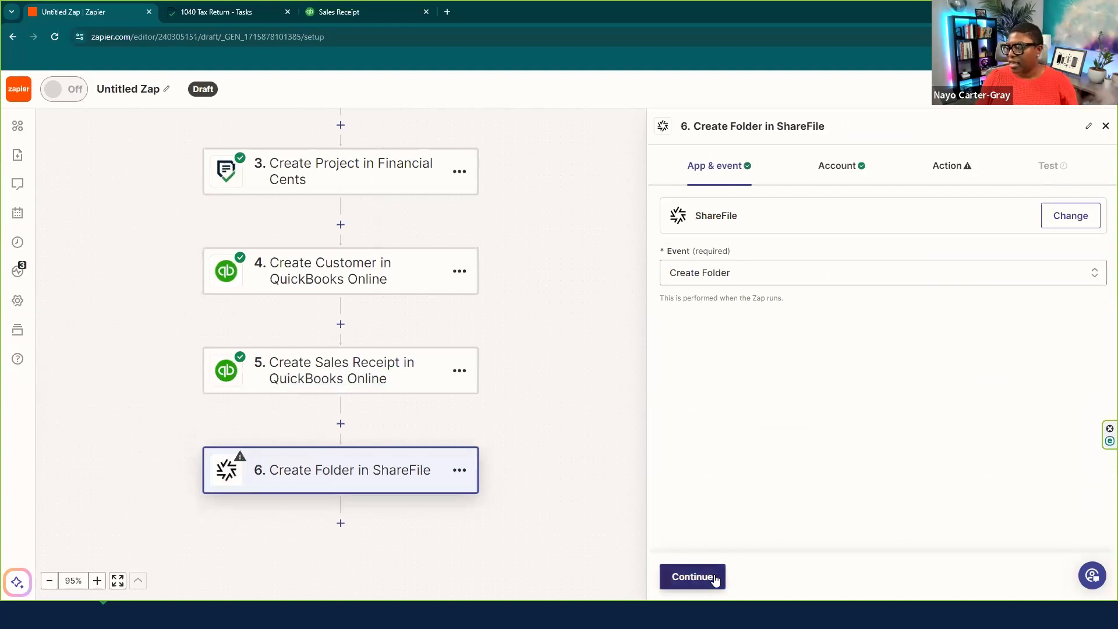
left_click(689, 576)
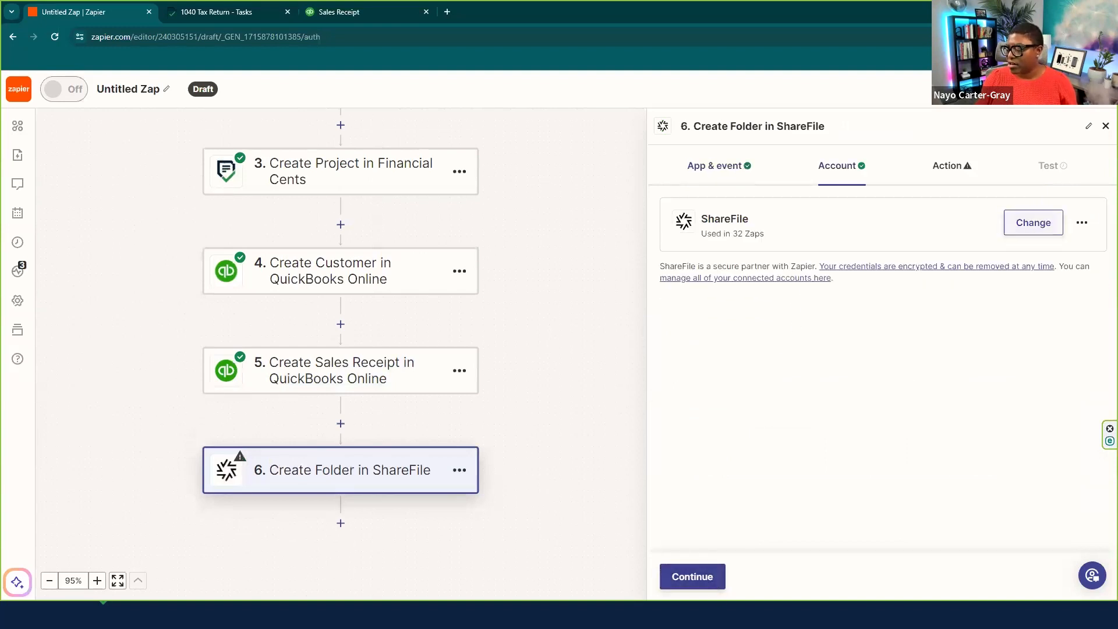
left_click(701, 577)
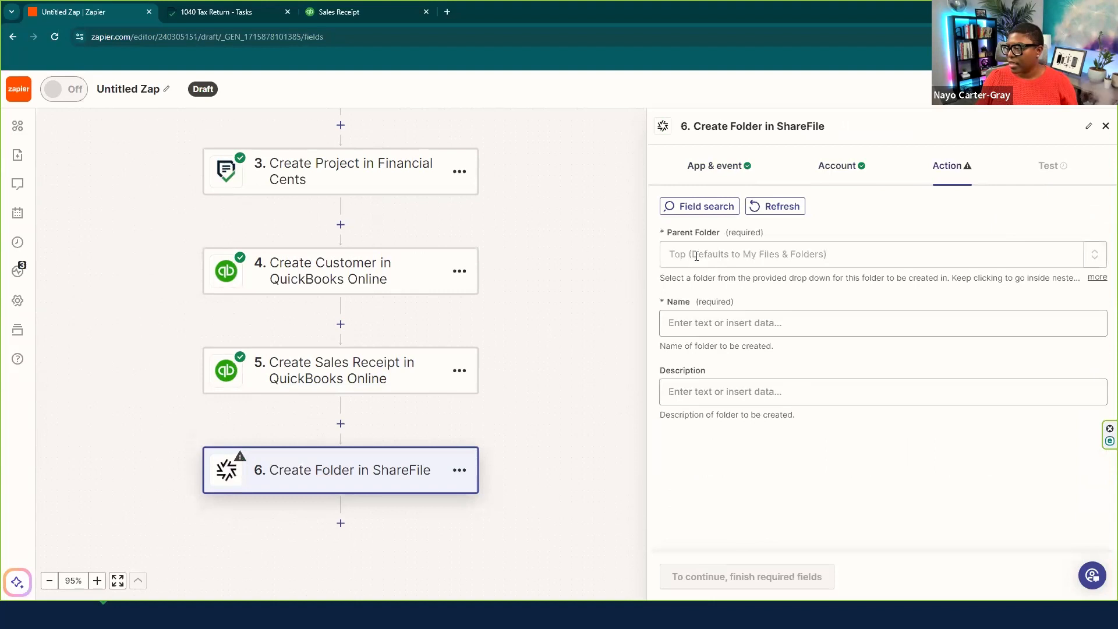
- Set the folder's Parent Folder to Favorites > 1- Demo
left_click(679, 257)
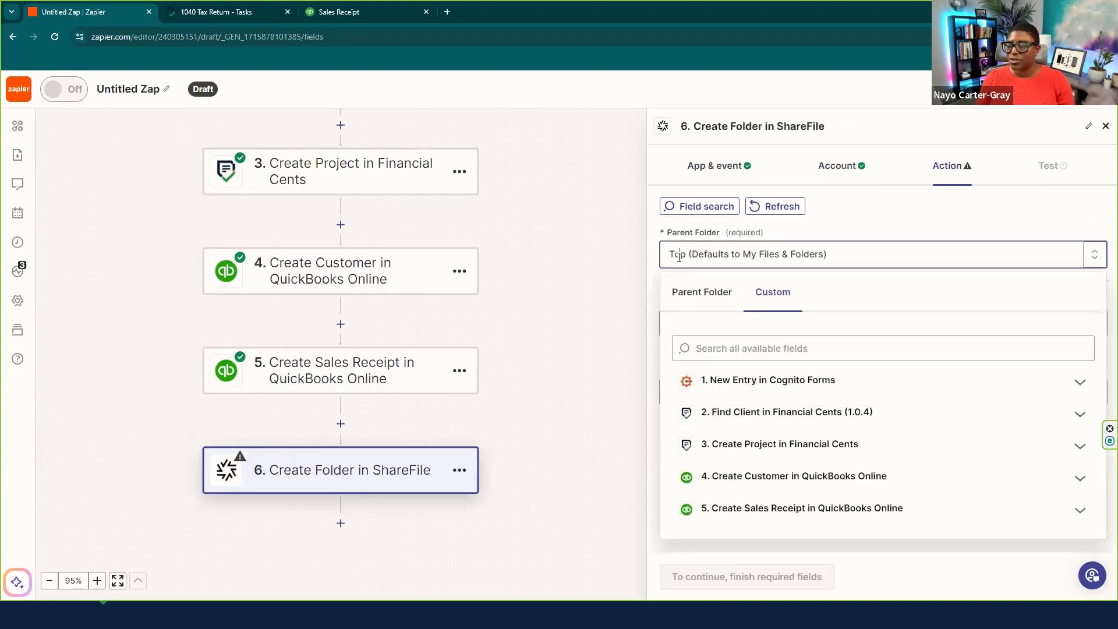
left_click(694, 291)
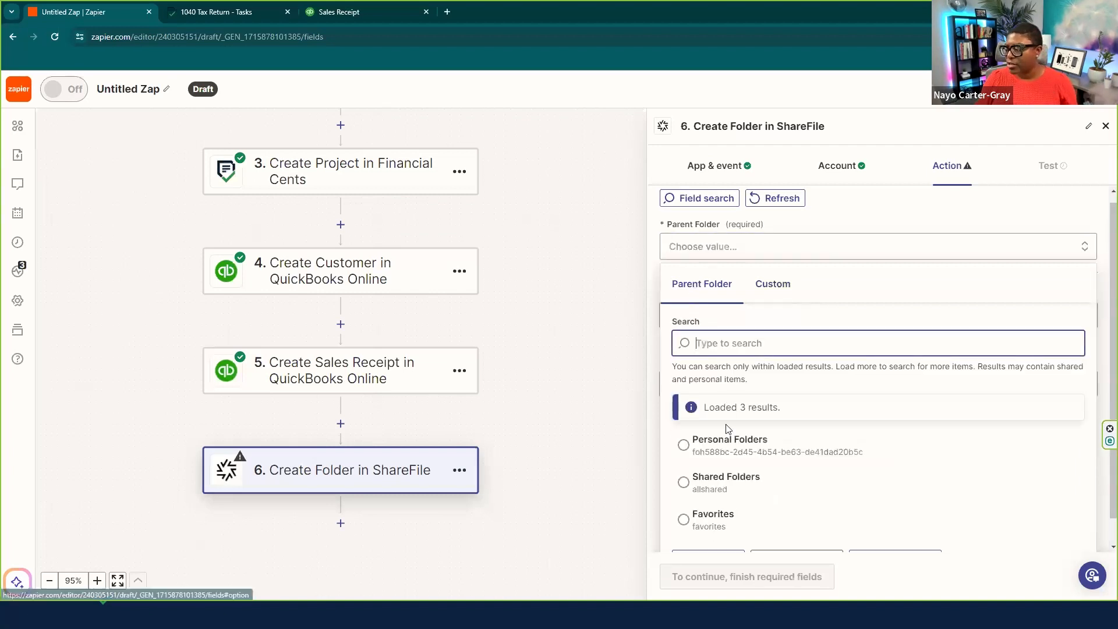
left_click(707, 491)
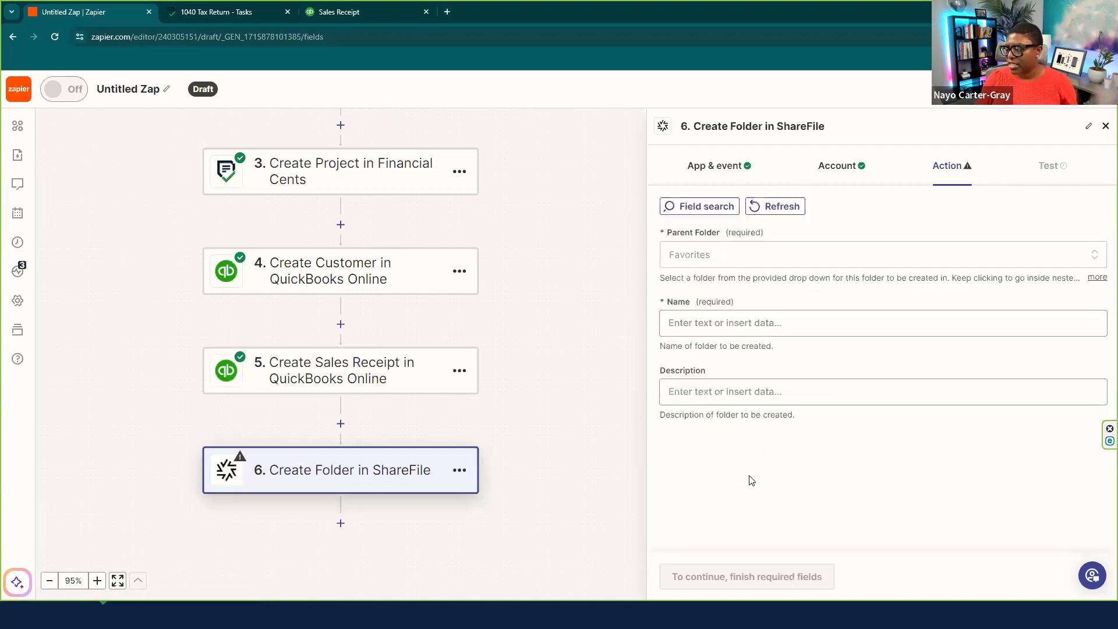
left_click(697, 263)
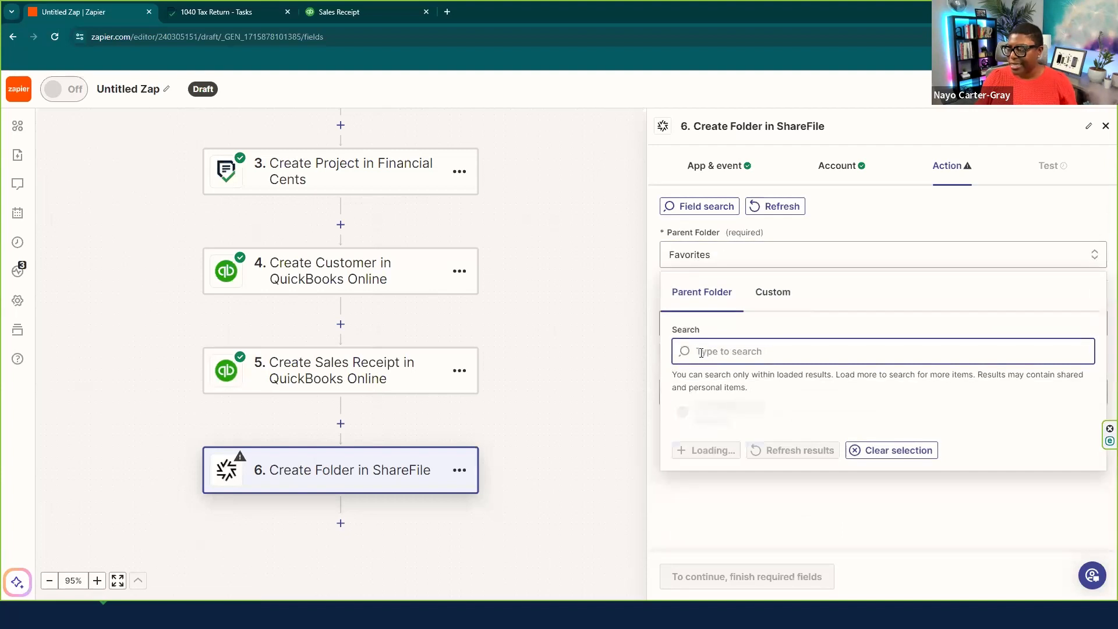
scroll(738, 492, "down", 3)
scroll(738, 492, "down", 5)
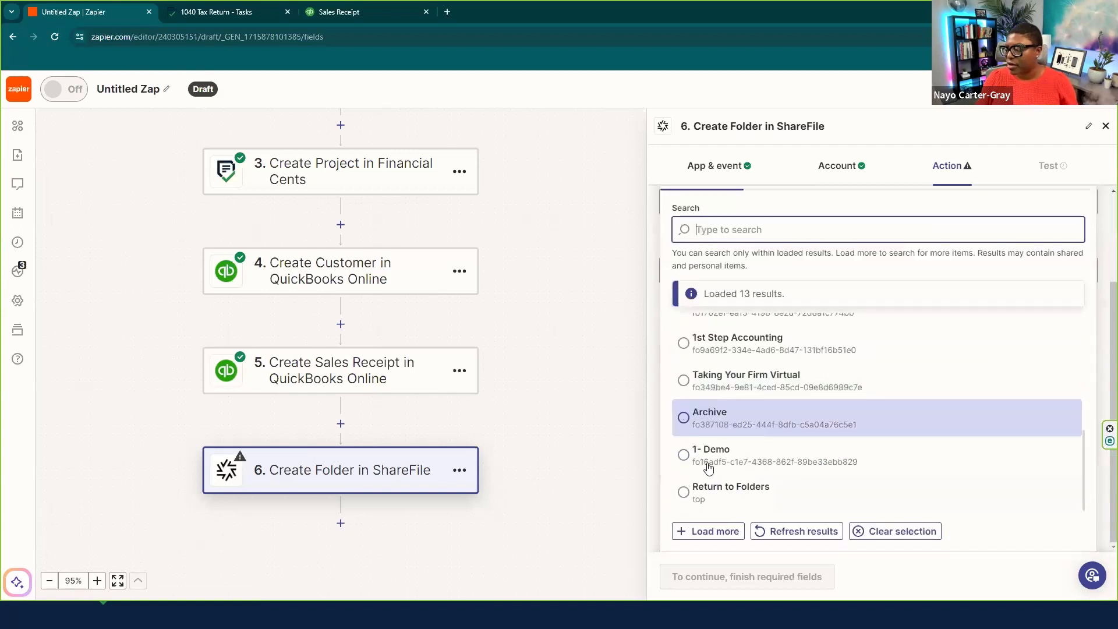
left_click(705, 460)
- Insert the Cognito Forms Tax Year field into the folder Name
left_click(716, 322)
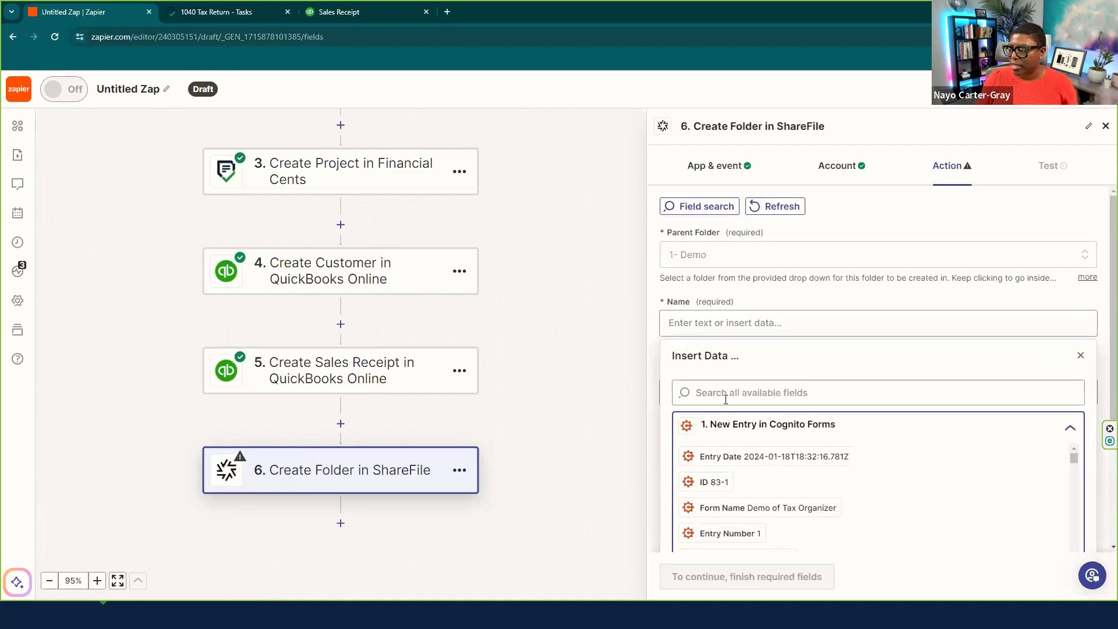
left_click(725, 398)
type("tax year")
scroll(767, 431, "down", 2)
scroll(766, 456, "down", 4)
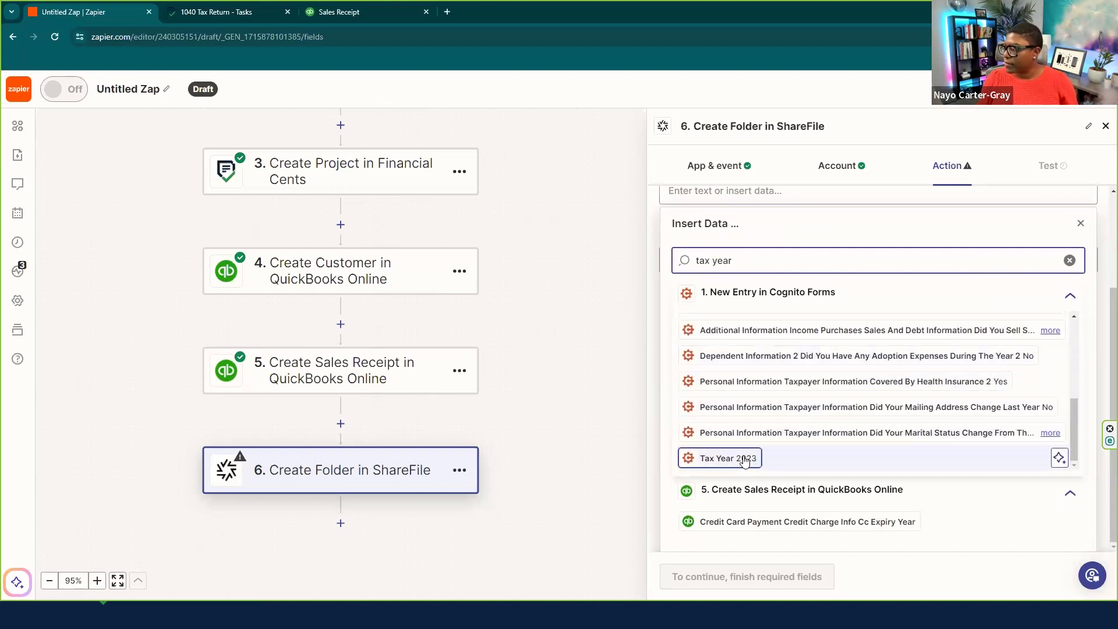
left_click(728, 458)
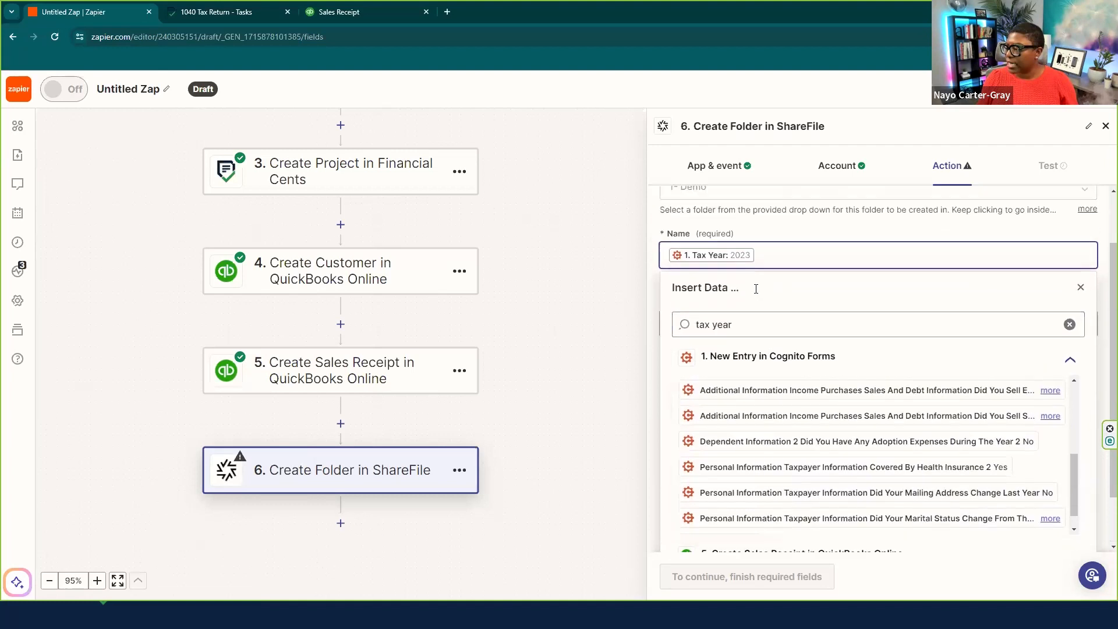
- Add the Taxpayer Name field after Tax Year, separated by a space
left_click_drag(733, 371, 713, 373)
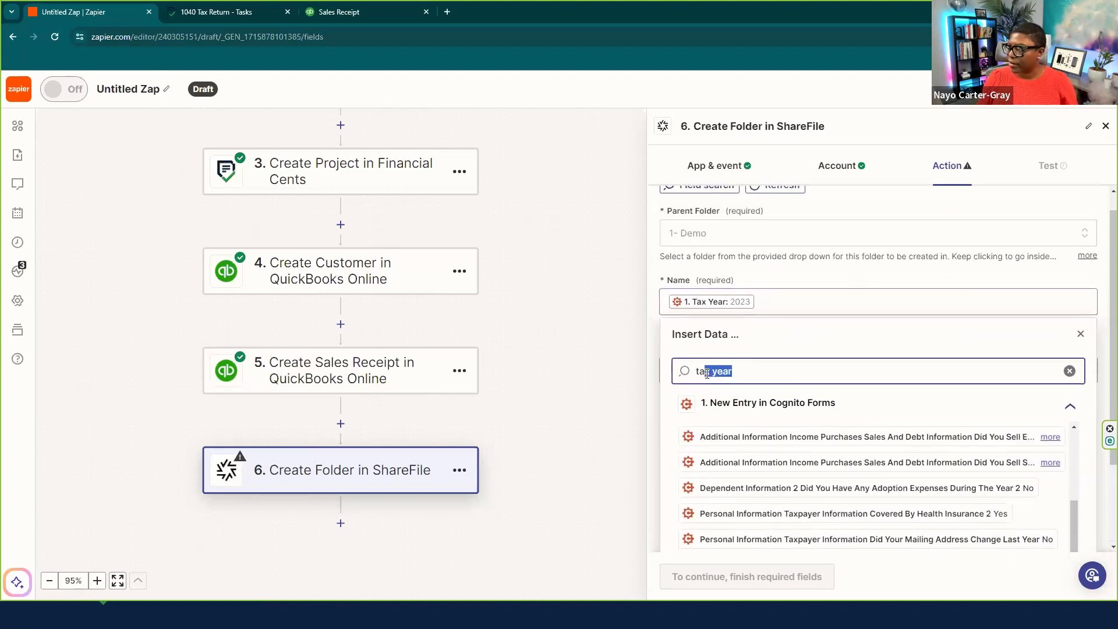
type("xpayer name")
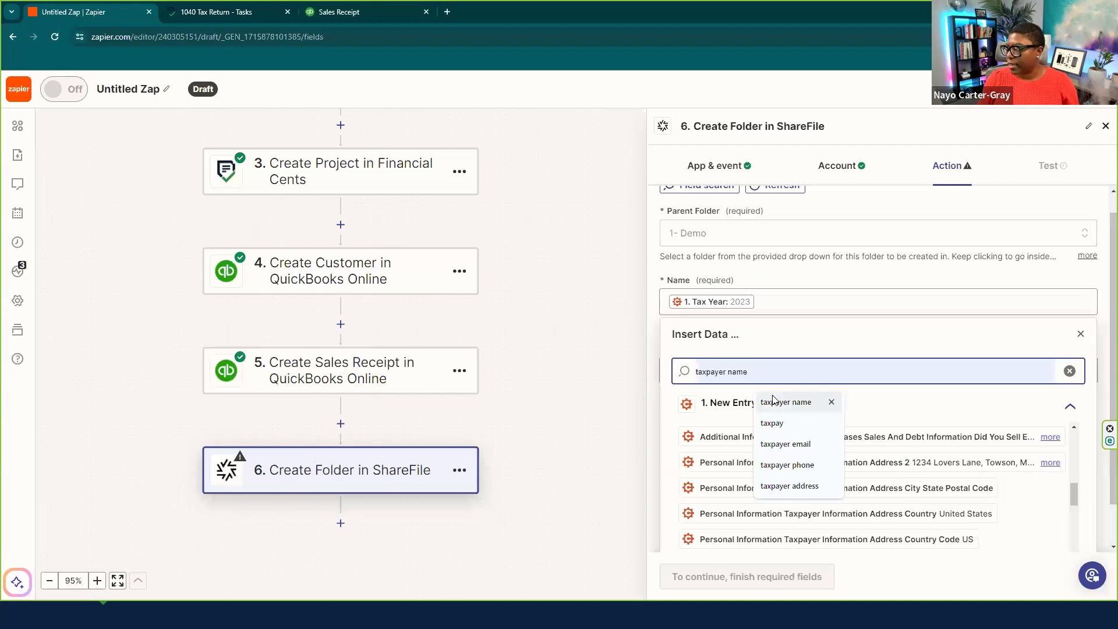
left_click(773, 399)
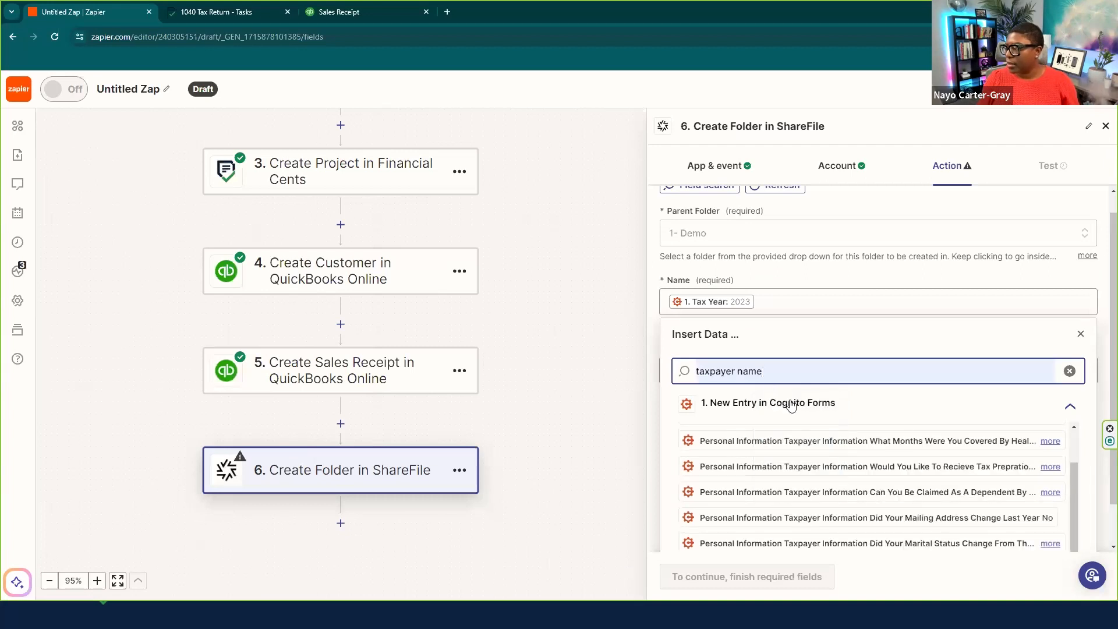
scroll(923, 436, "down", 1)
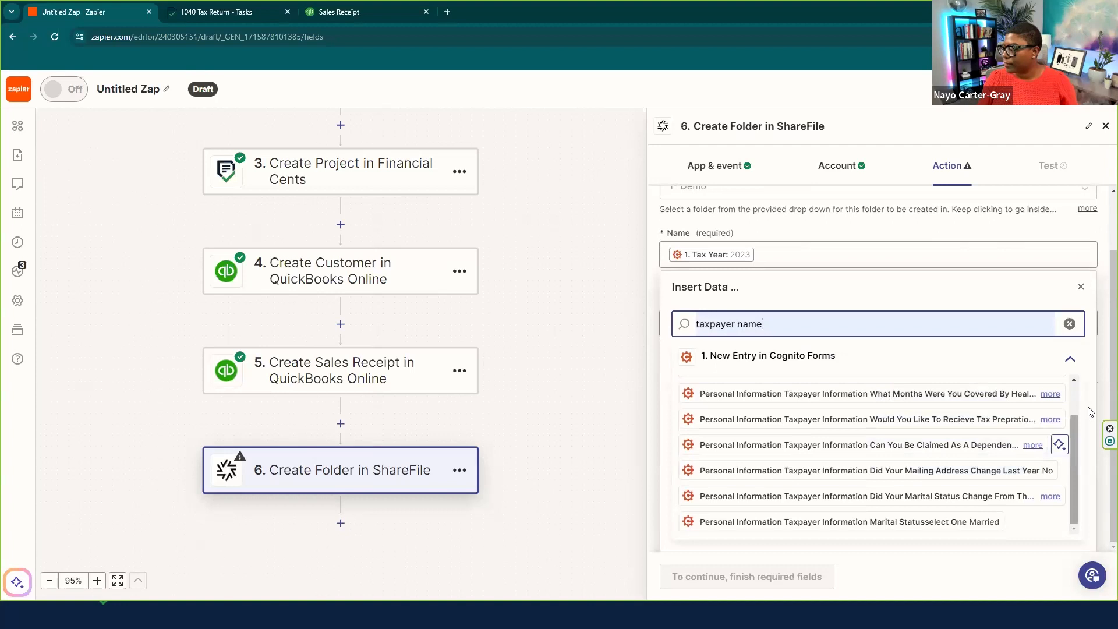
scroll(989, 425, "up", 2)
left_click(984, 389)
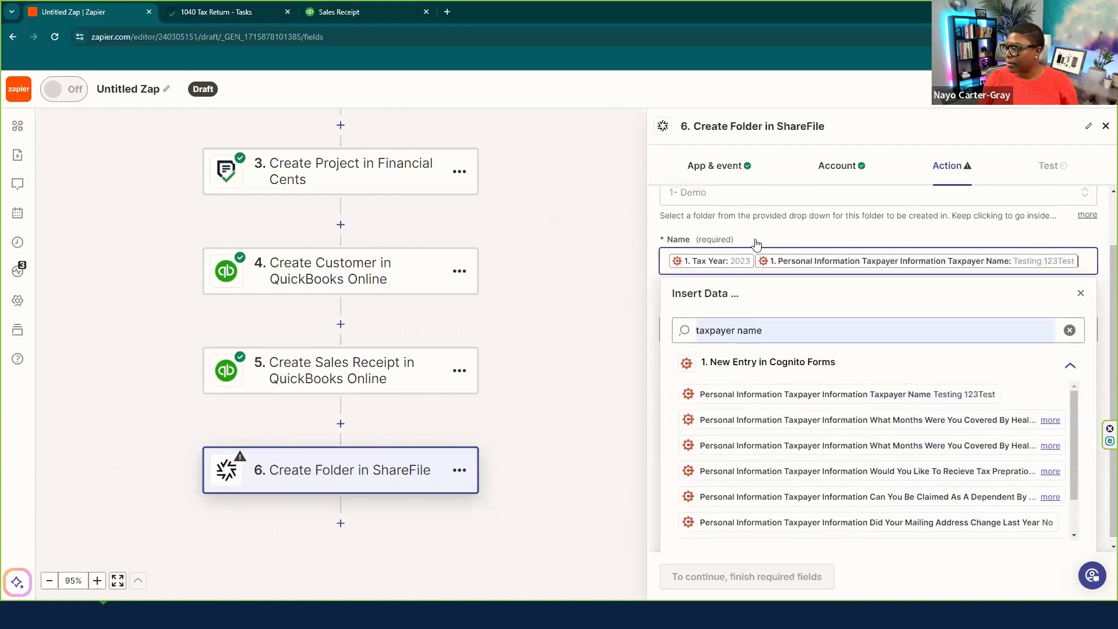
left_click(1081, 266)
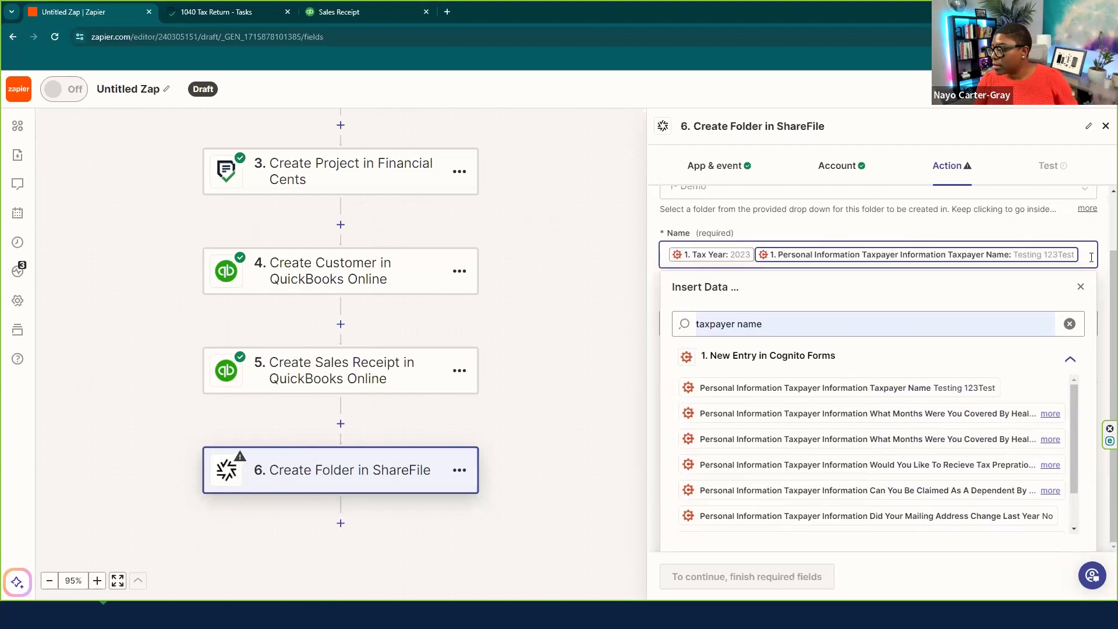
left_click(756, 259)
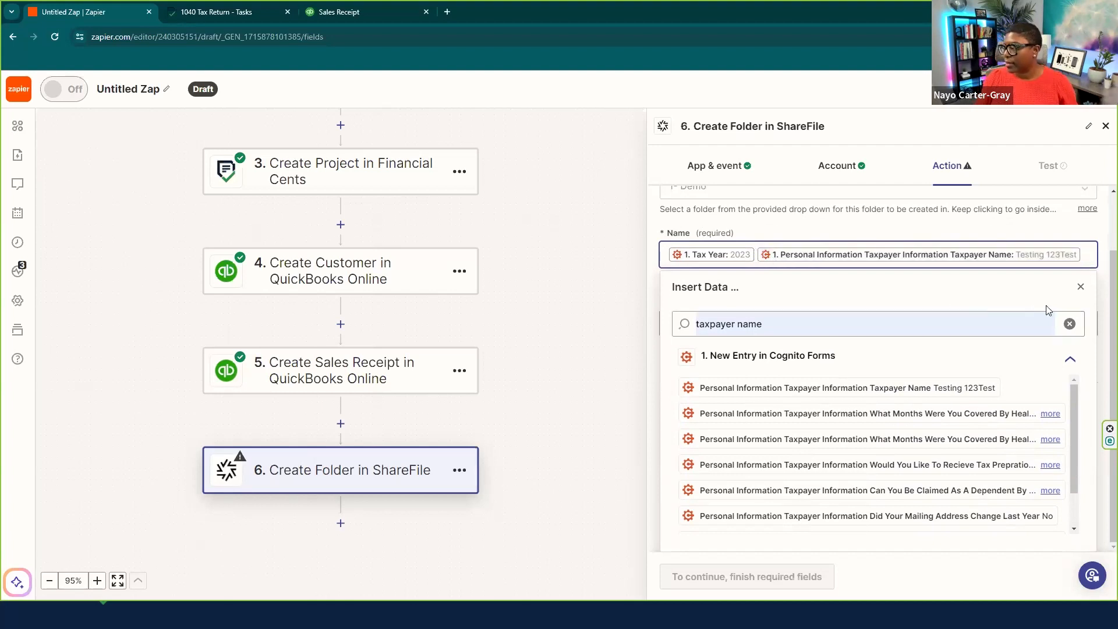
left_click(1081, 287)
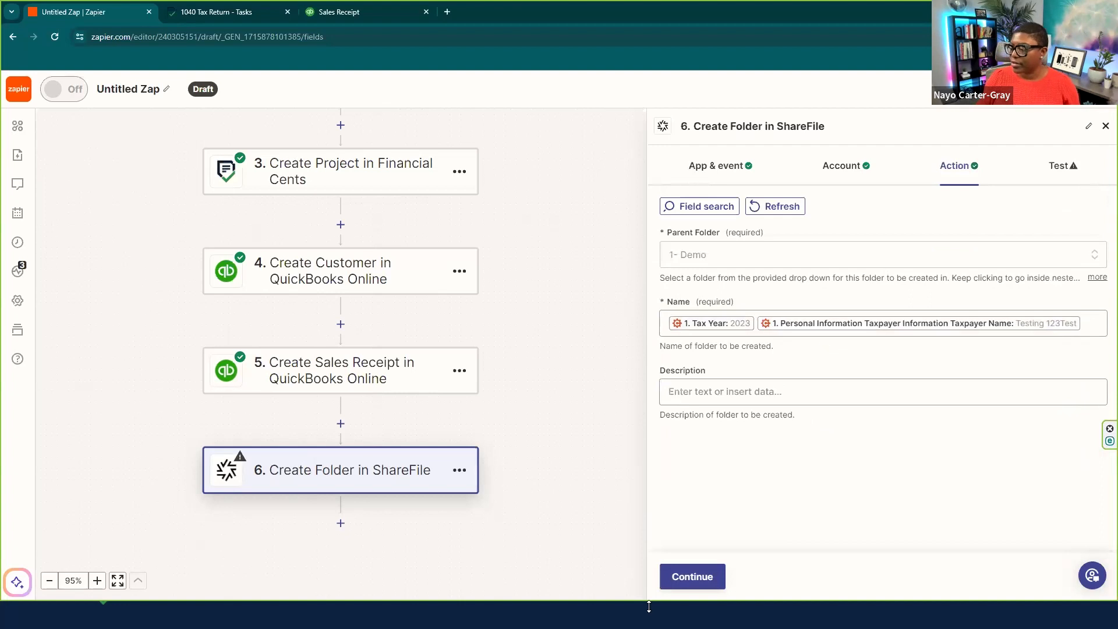
- Test the ShareFile Create Folder step, then open the 1- Demo folder in File Explorer
left_click(712, 575)
left_click(767, 571)
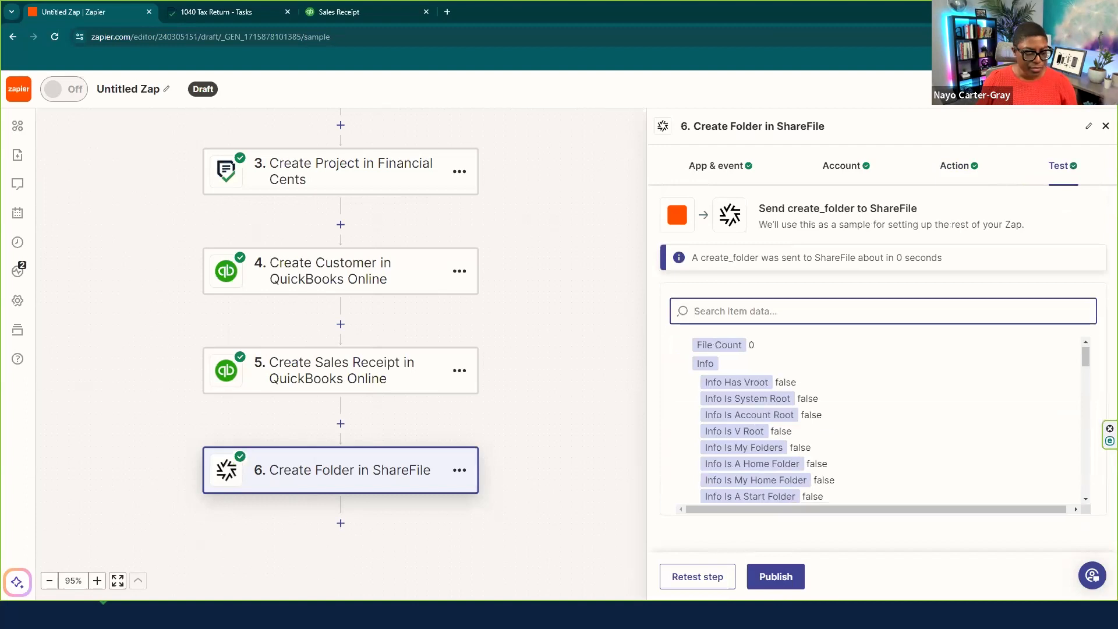
left_click(226, 614)
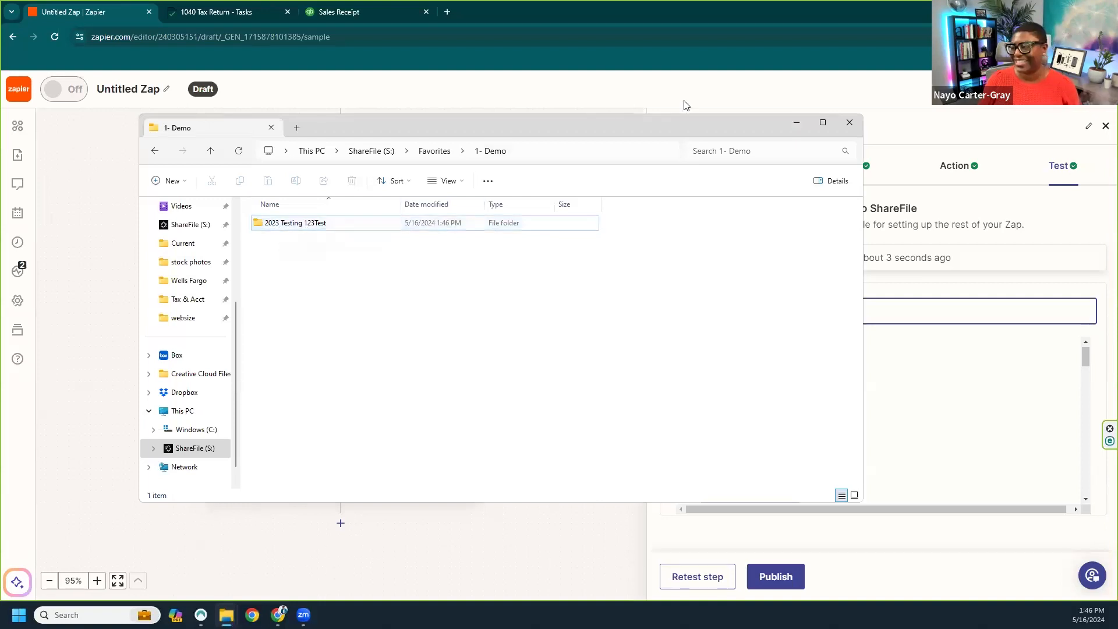
- Minimize File Explorer after seeing the '2023 Testing 123Test' folder, returning to Zapier
left_click(796, 125)
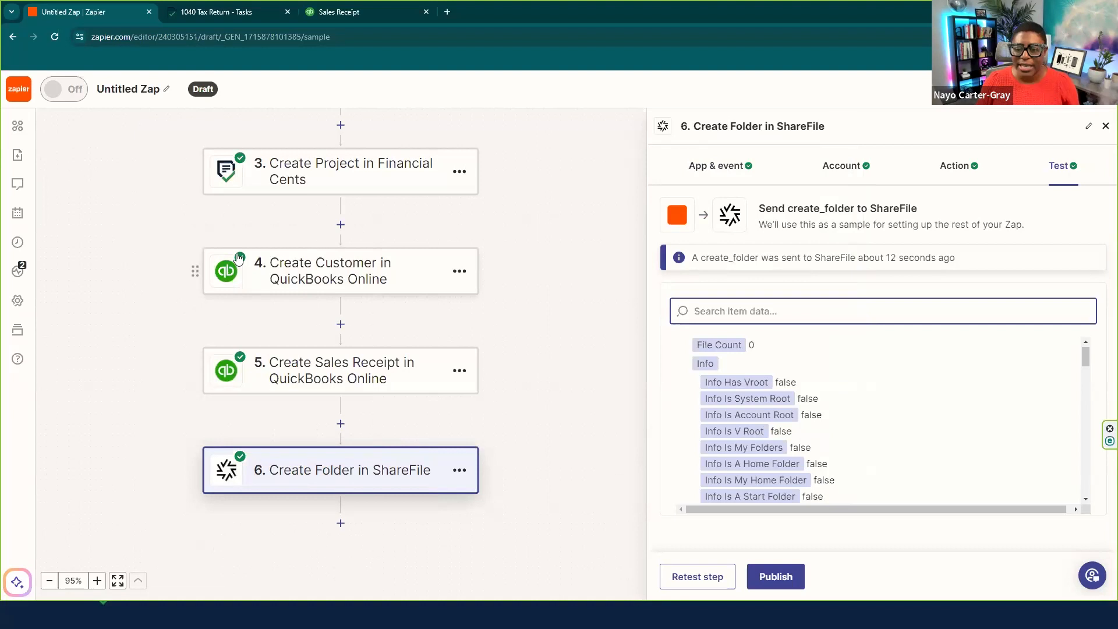
- Add step 7 as ShareFile Create Client User with the ShareFile account connected
left_click(341, 523)
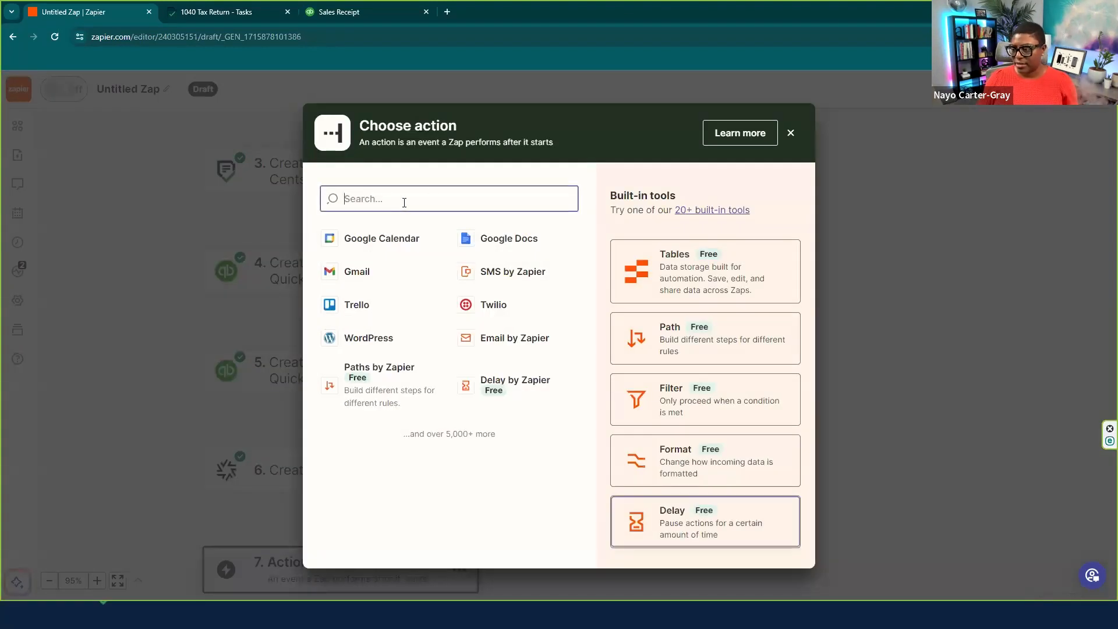
type("share")
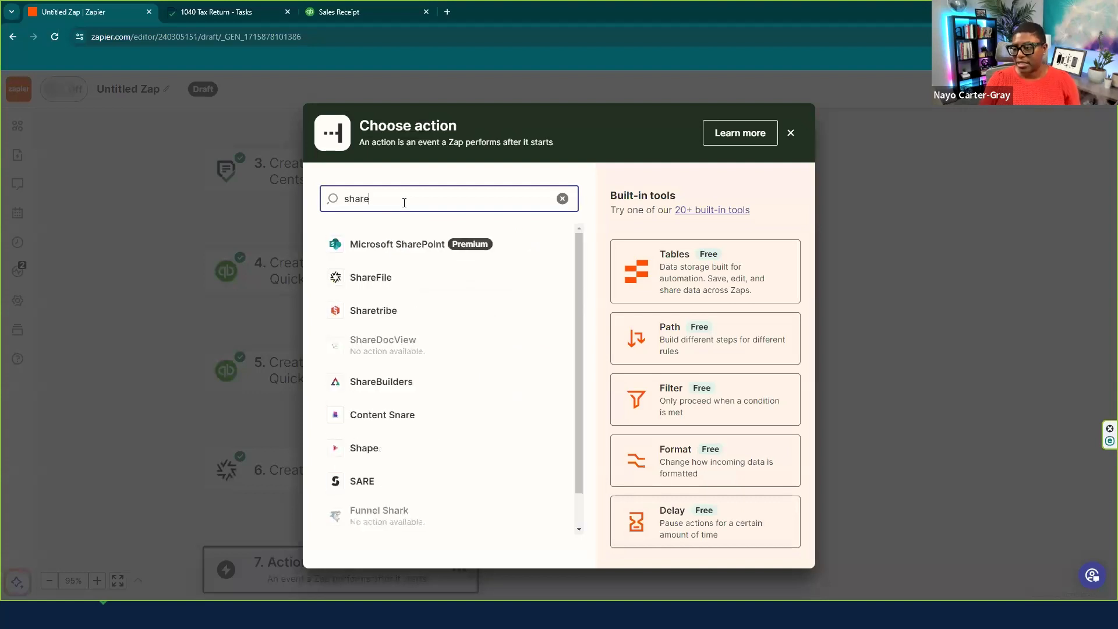
left_click(384, 281)
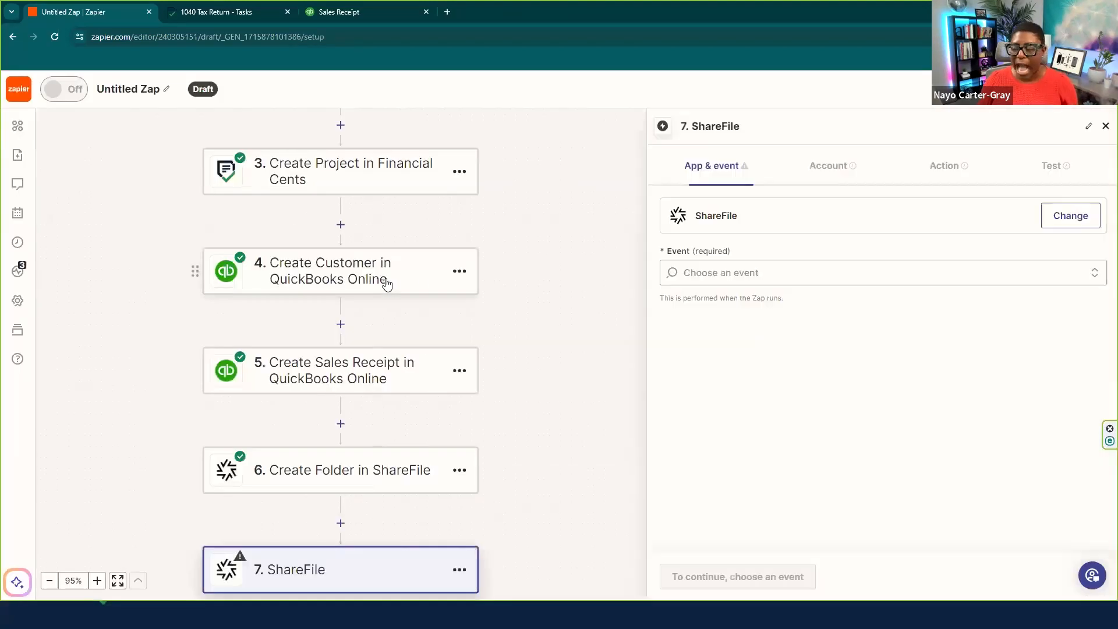
left_click(743, 269)
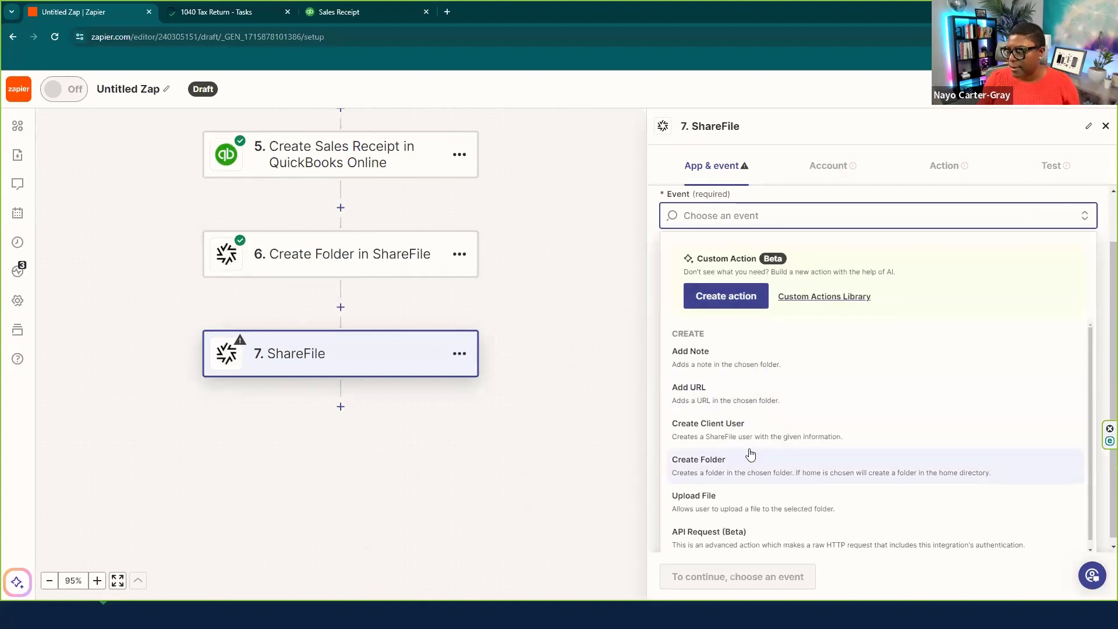
scroll(750, 455, "down", 3)
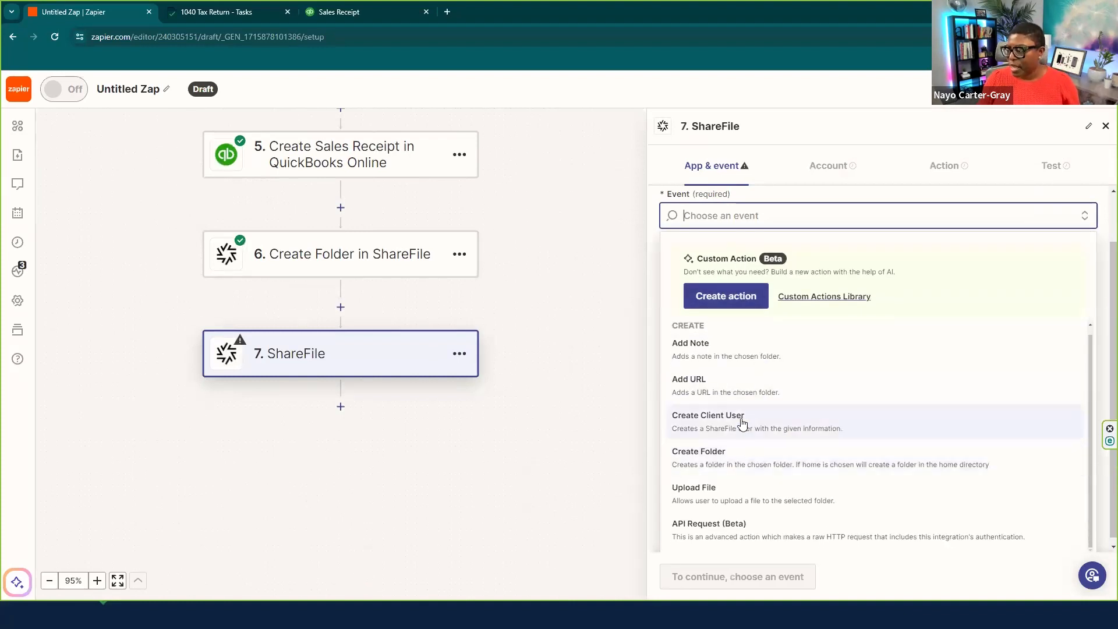
left_click(702, 421)
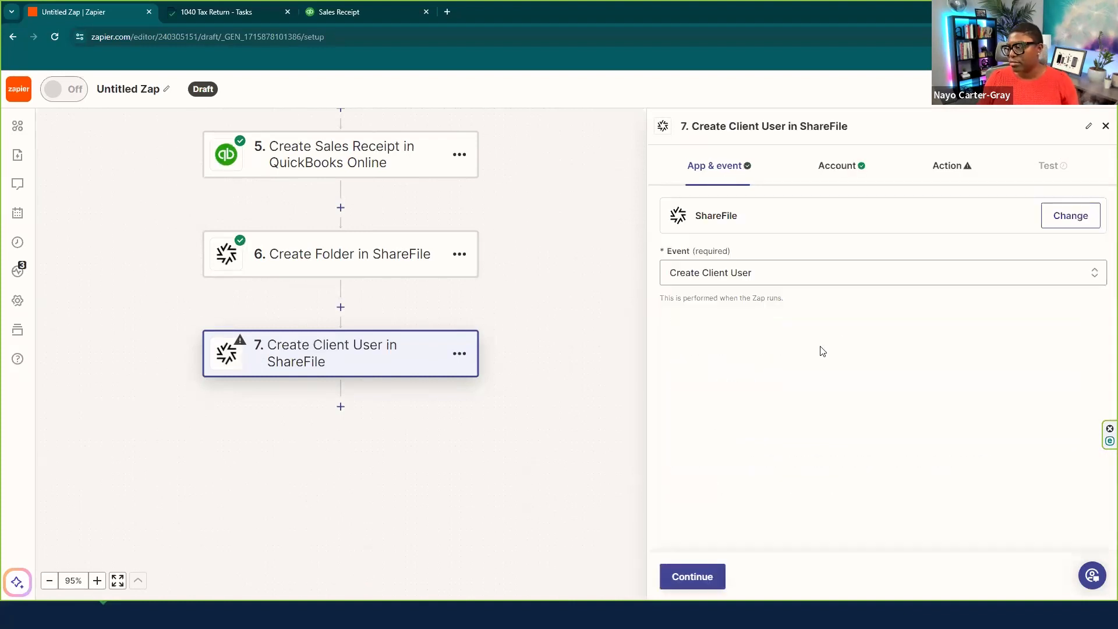
left_click(690, 576)
left_click(694, 578)
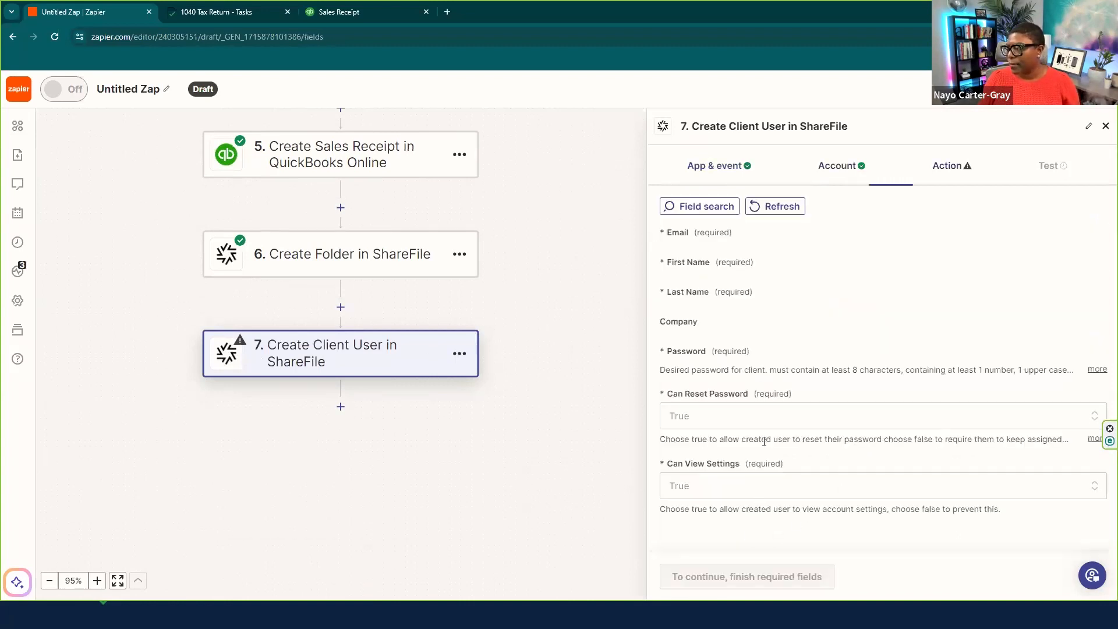
- Map the Cognito Forms Taxpayer Email into the Email field
left_click(717, 251)
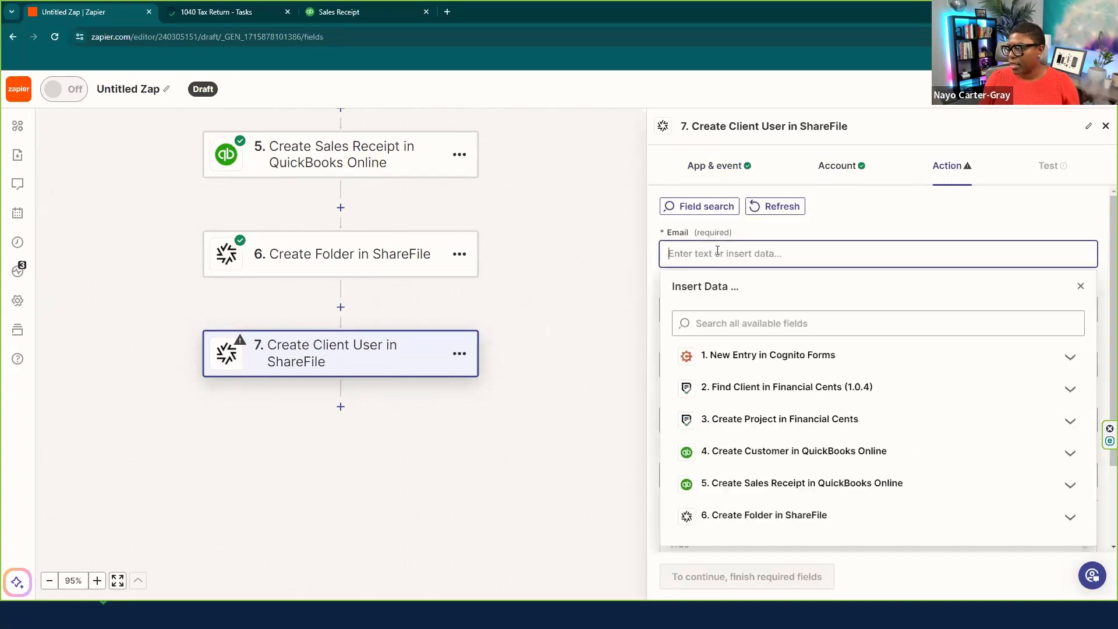
left_click(741, 354)
left_click(743, 325)
type("taxpayer email")
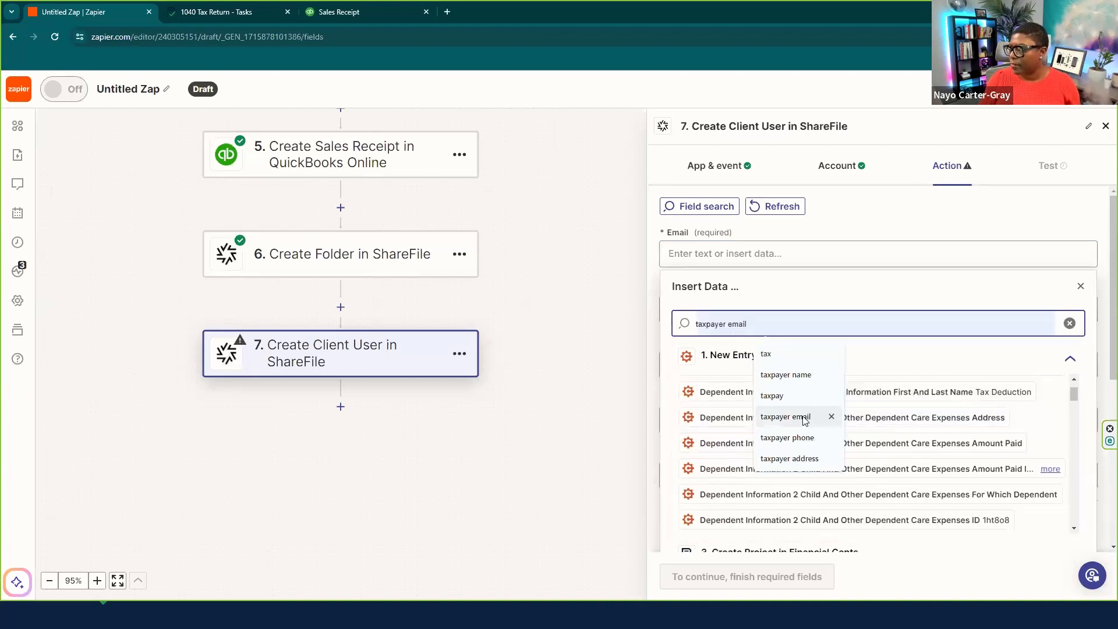
left_click(809, 416)
left_click(821, 386)
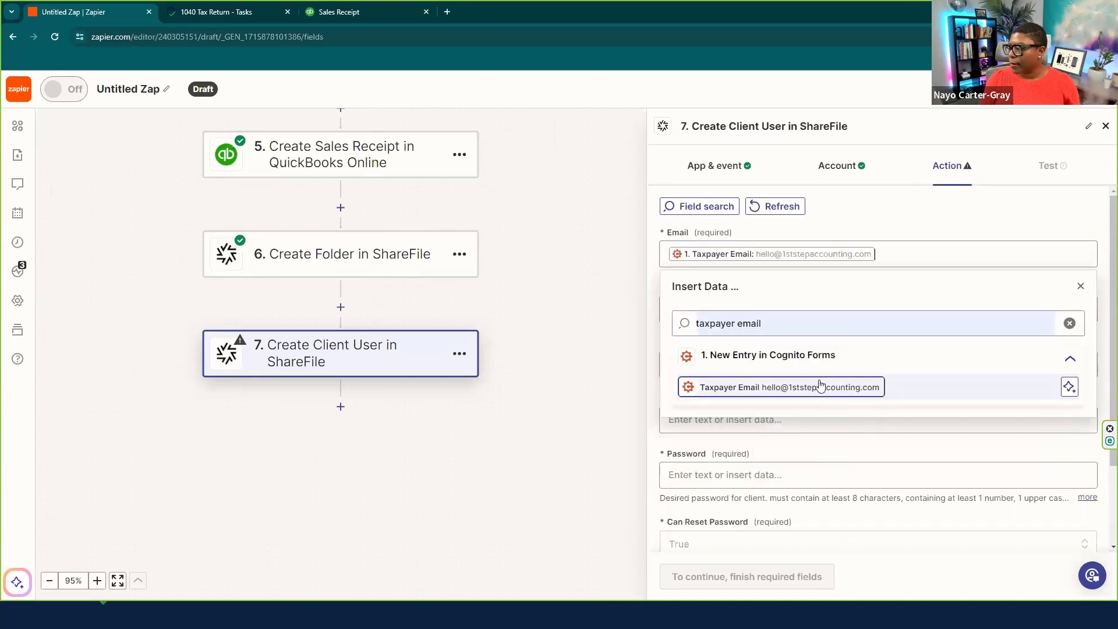
left_click(1079, 287)
- Map Taxpayer Name into First Name, leaving Last Name empty
left_click(716, 317)
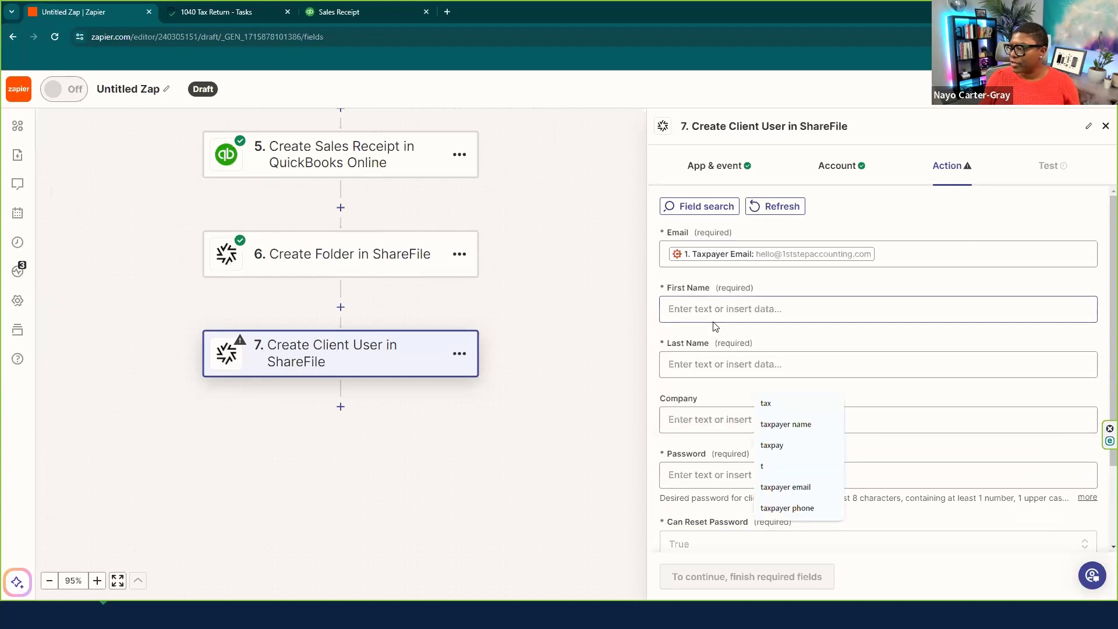
left_click(734, 412)
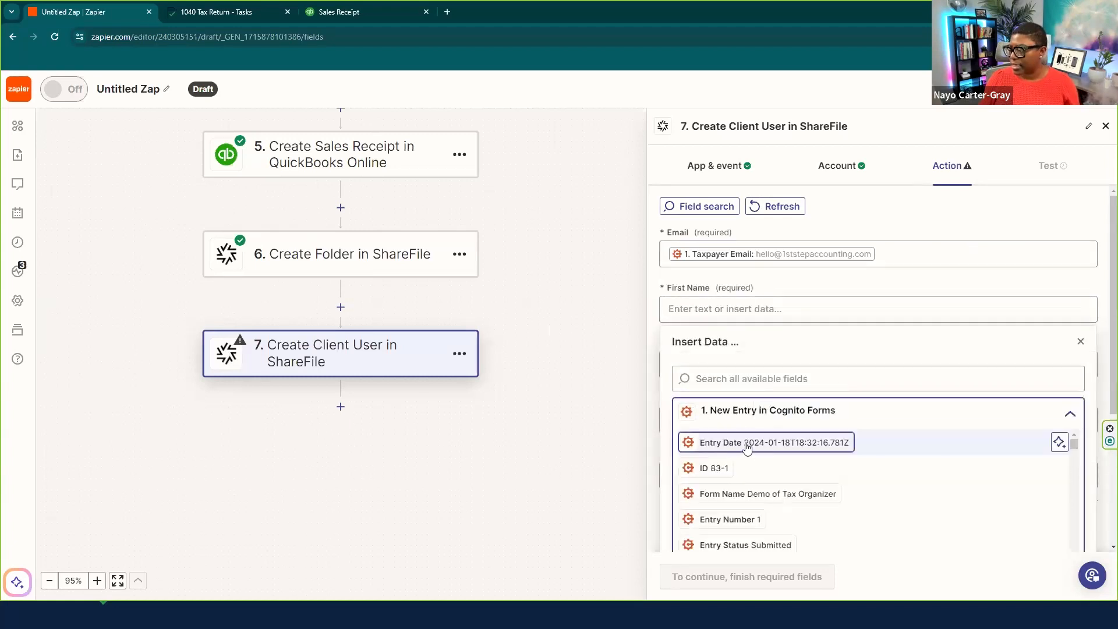
left_click(740, 381)
type("tax")
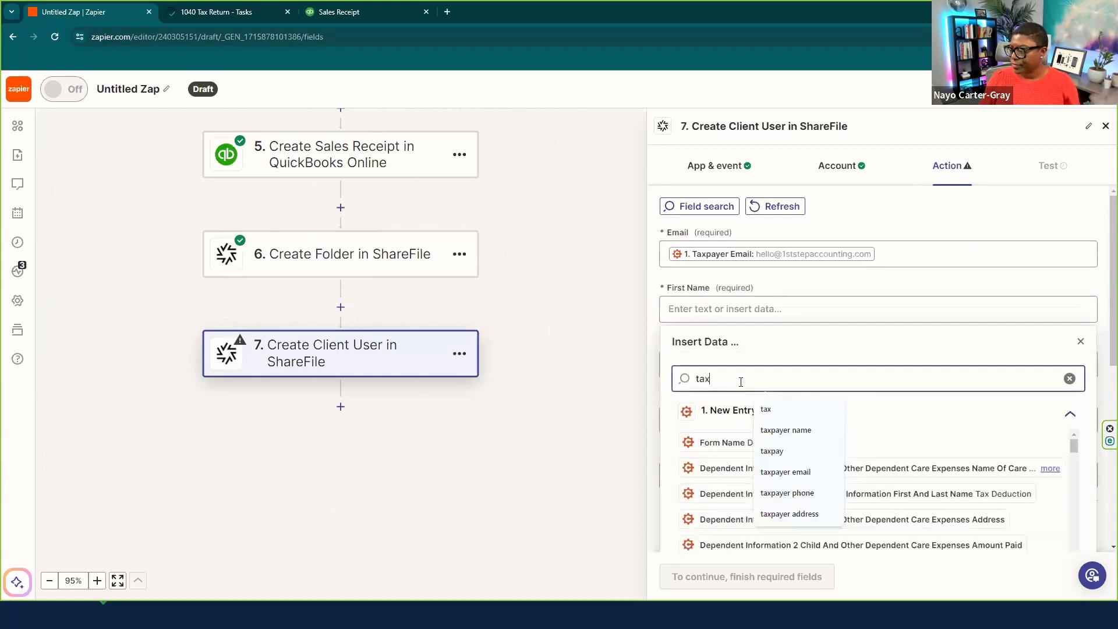
left_click(785, 429)
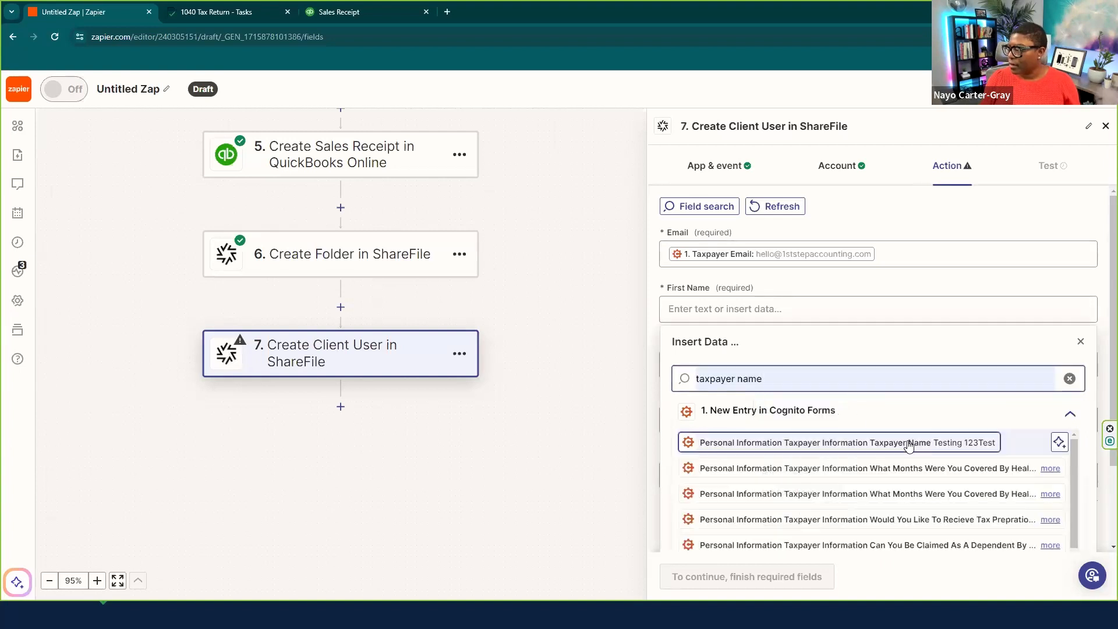
left_click(856, 442)
left_click(1080, 341)
left_click(695, 365)
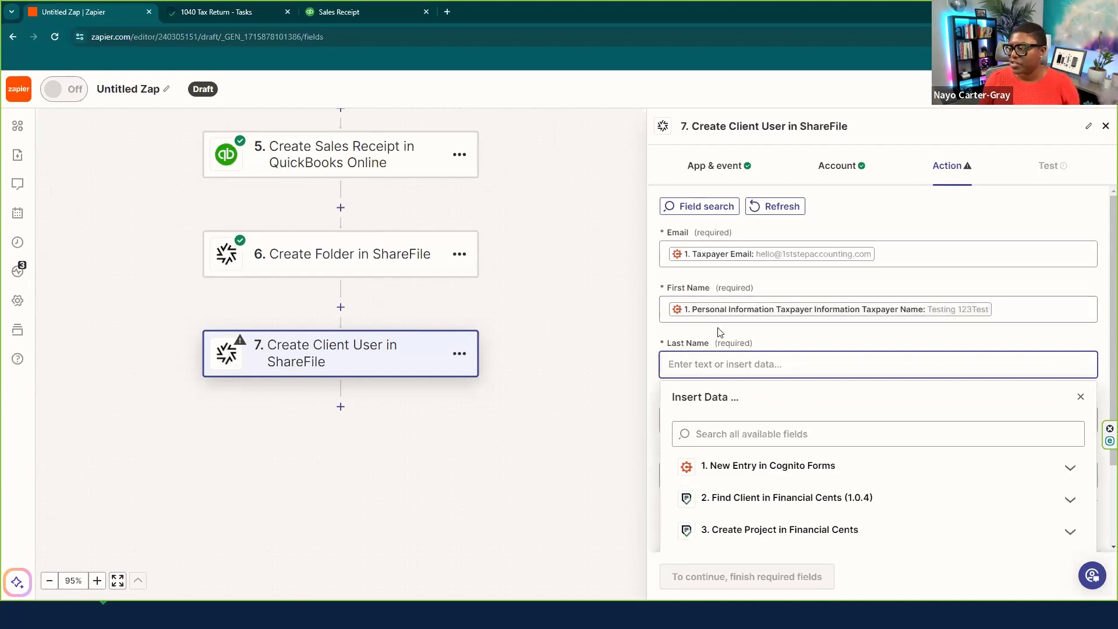
left_click(1105, 130)
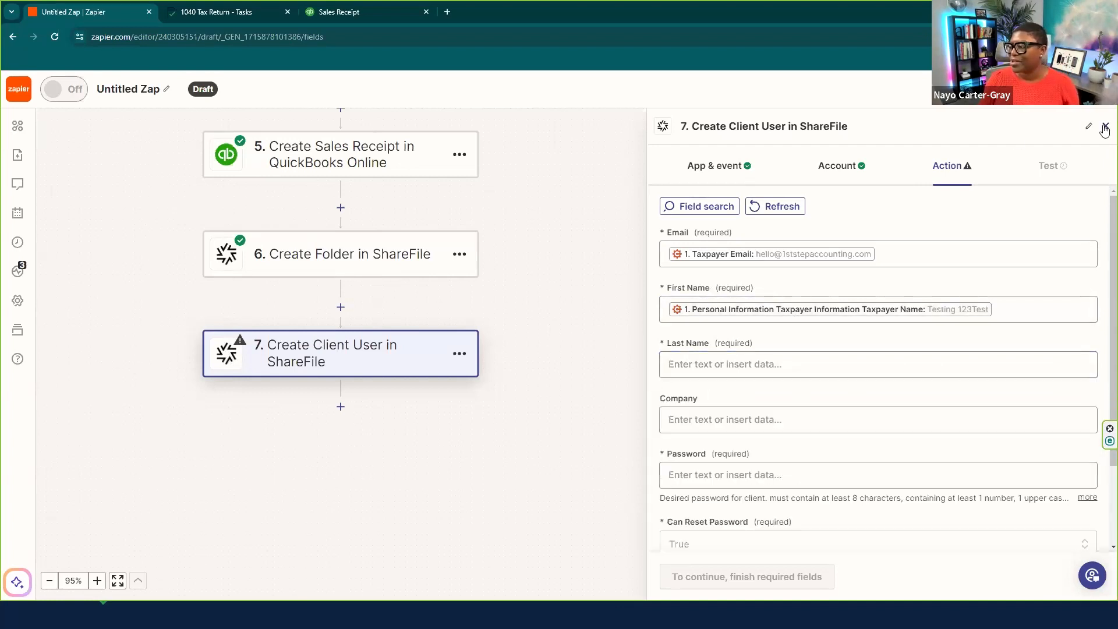
left_click(716, 165)
- Change step 7's ShareFile event to Upload File
left_click(751, 275)
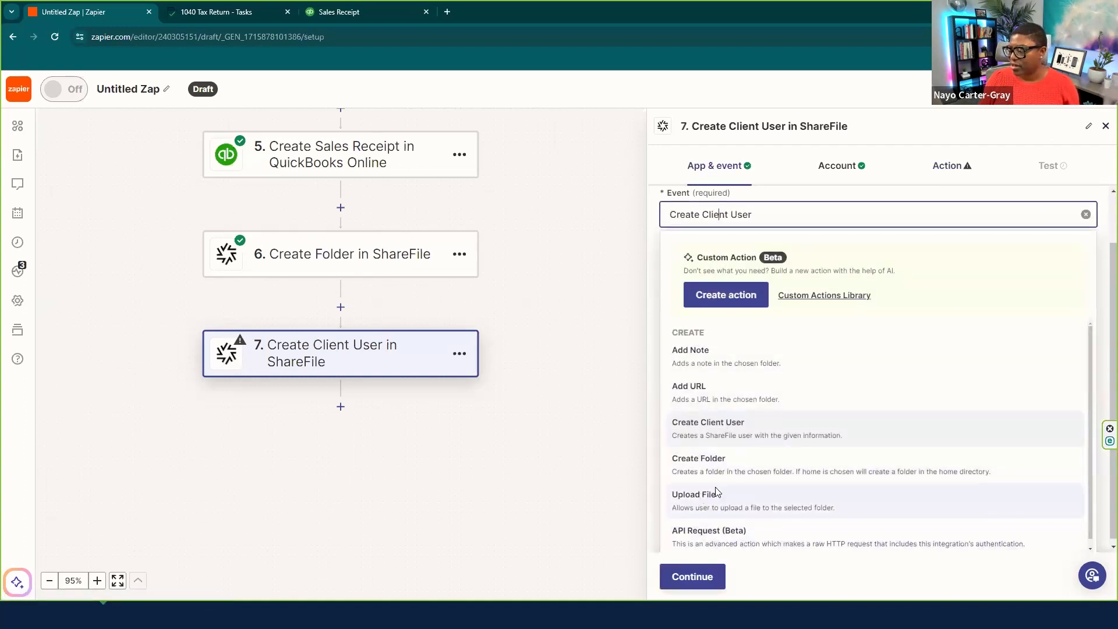
left_click(718, 493)
left_click(716, 574)
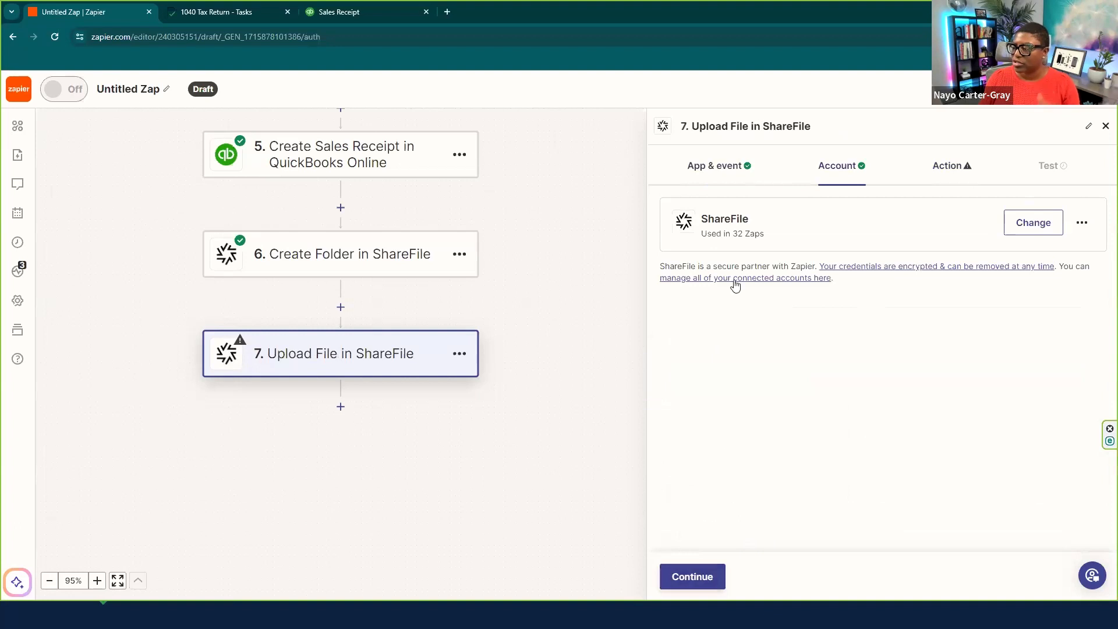
left_click(698, 582)
- Set the upload Folder to the folder ID from step 6
left_click(682, 254)
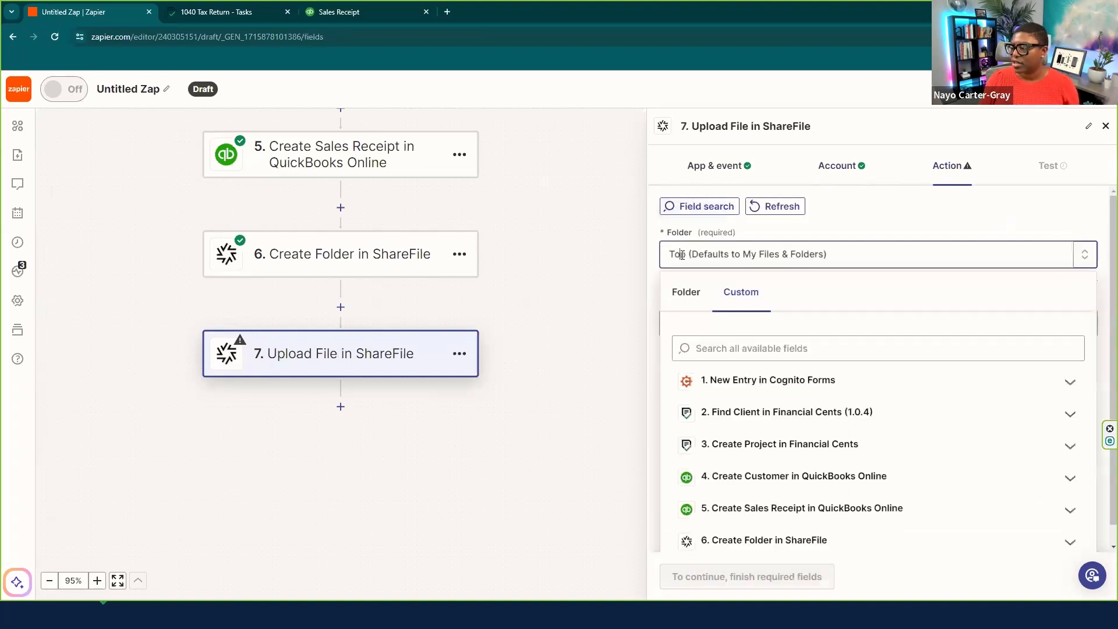
left_click(741, 536)
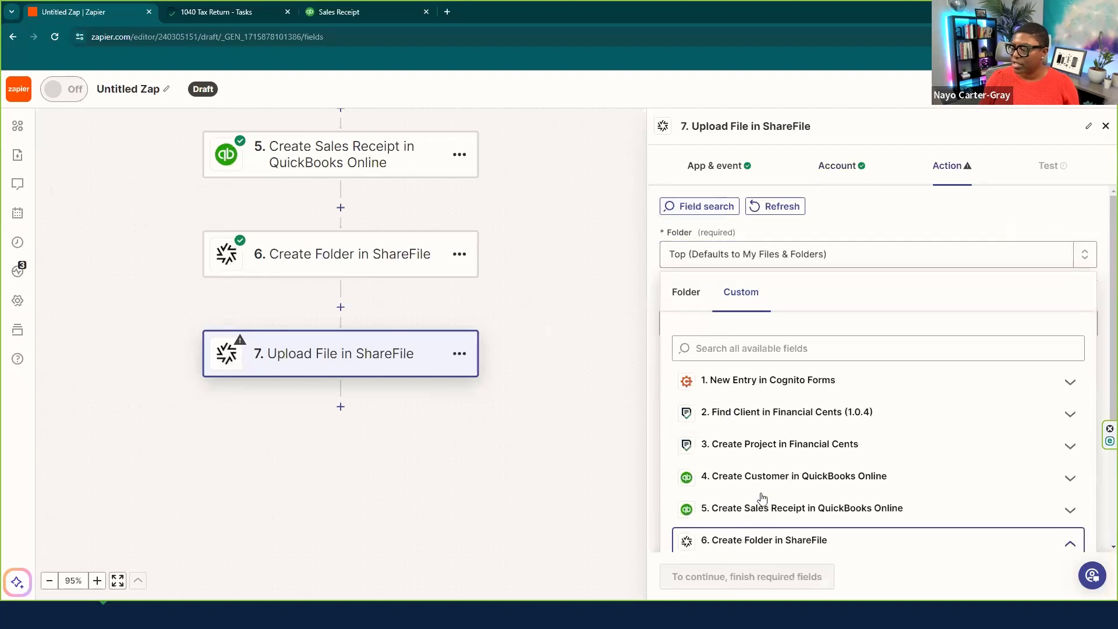
scroll(810, 464, "down", 4)
scroll(773, 402, "up", 1)
scroll(806, 466, "down", 3)
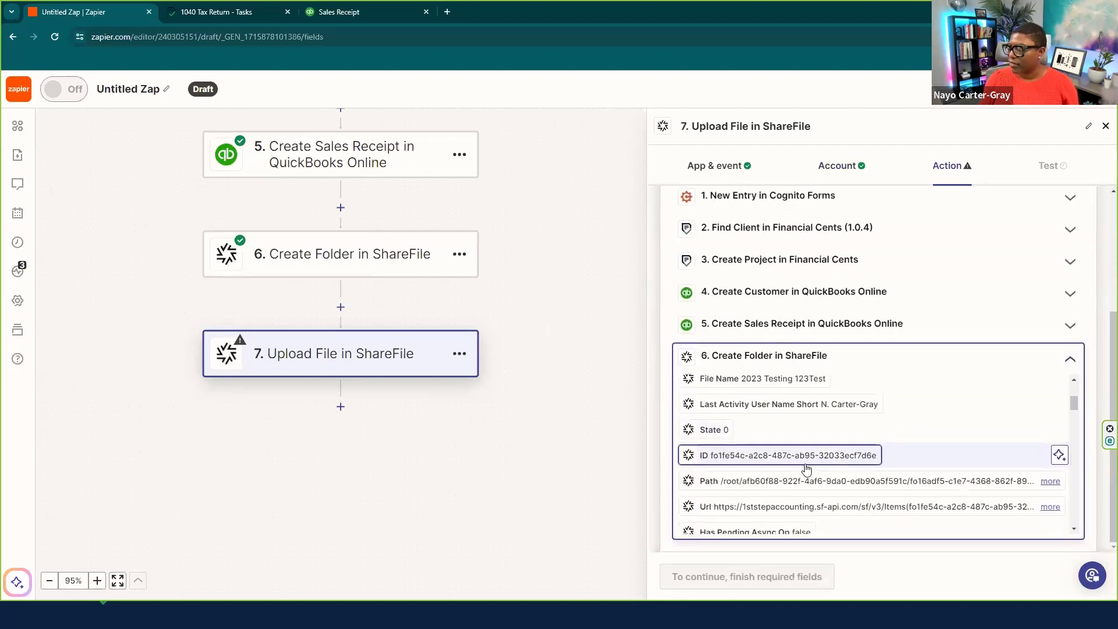
scroll(805, 467, "down", 1)
left_click(798, 406)
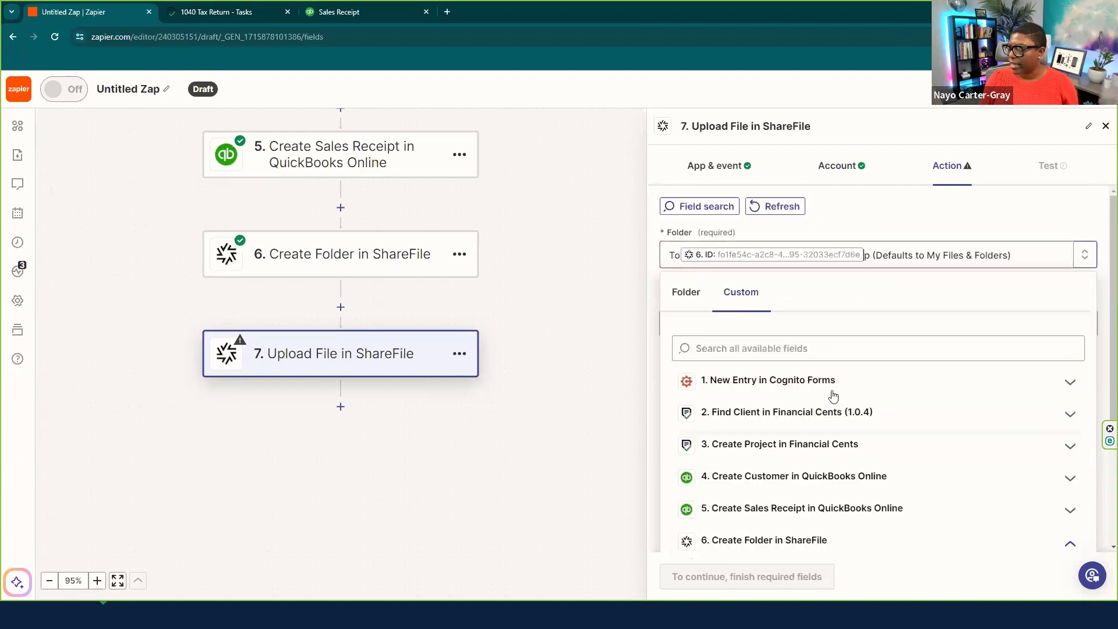
left_click(1102, 286)
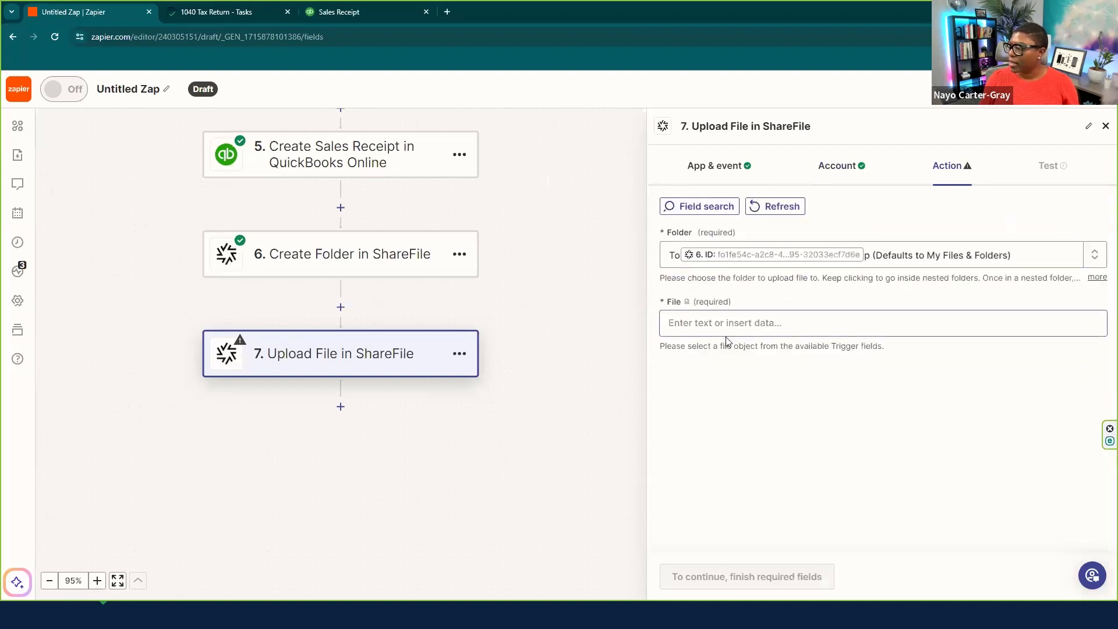
- Set File to the form's Entry Document 8 and run the upload step's test
left_click(707, 322)
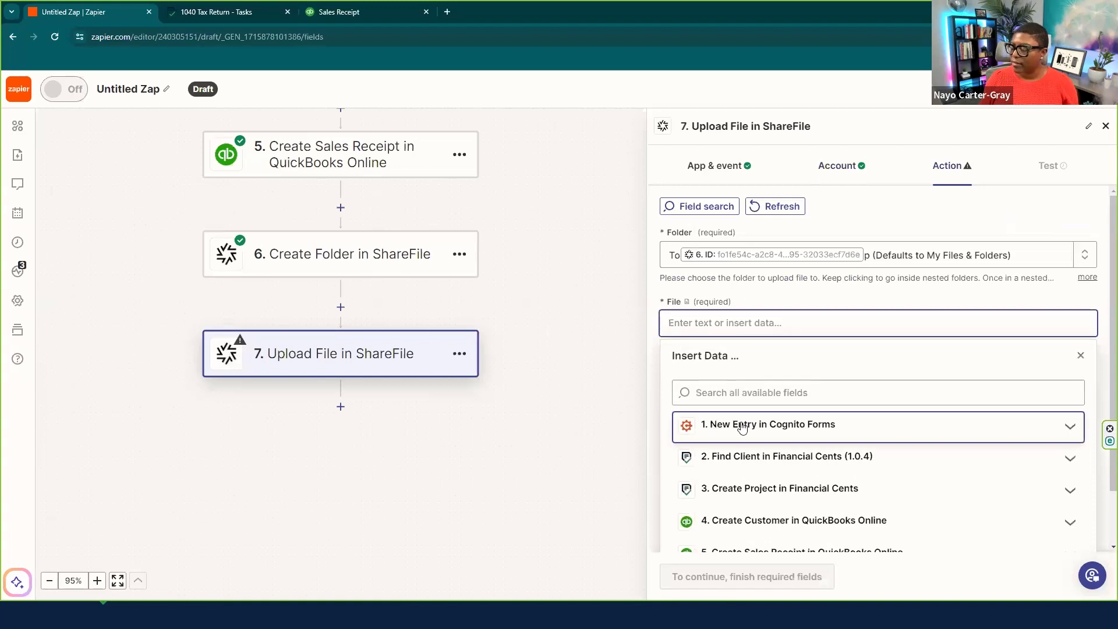
left_click(776, 428)
scroll(873, 400, "down", 2)
scroll(810, 401, "down", 2)
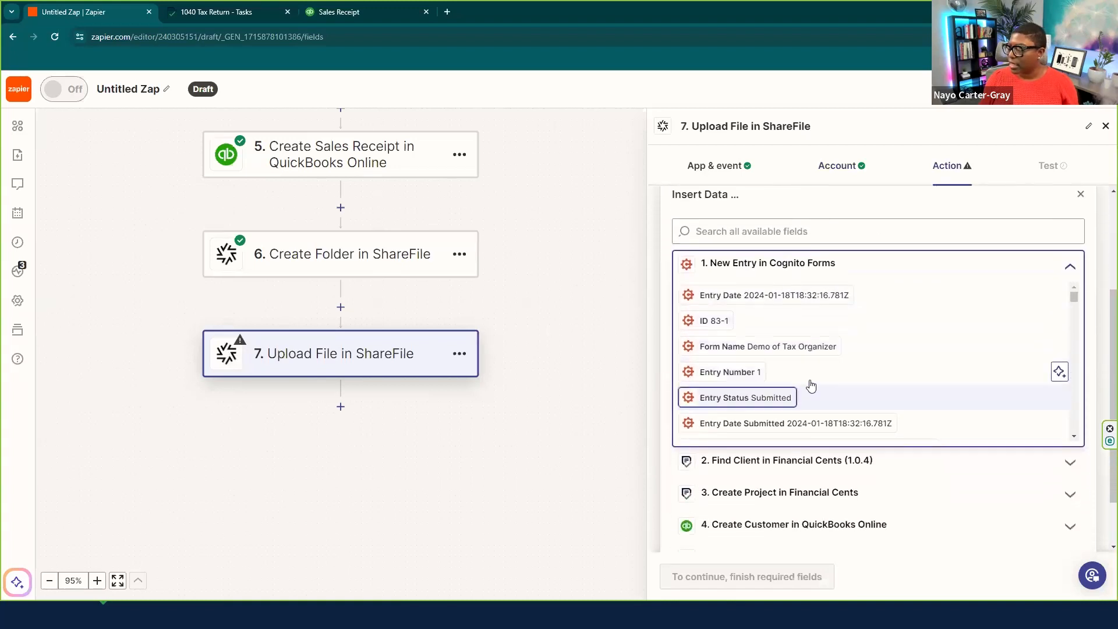
left_click_drag(1064, 333, 1070, 361)
scroll(916, 337, "up", 4)
scroll(912, 332, "up", 10)
scroll(906, 322, "up", 10)
scroll(905, 322, "up", 5)
scroll(905, 322, "up", 4)
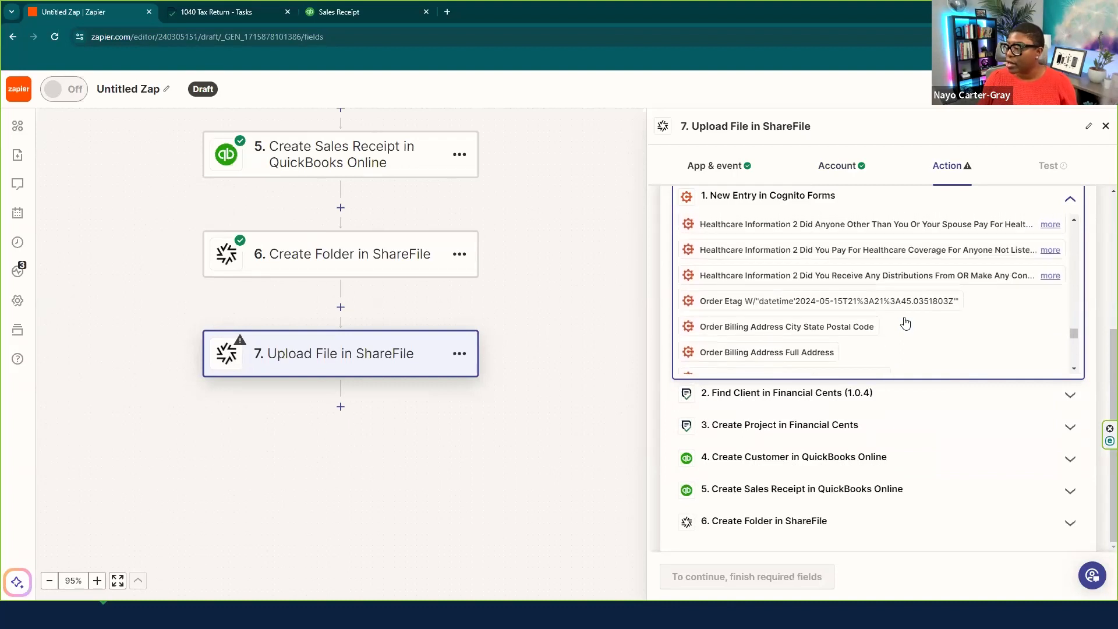
scroll(905, 322, "up", 4)
scroll(905, 321, "up", 1)
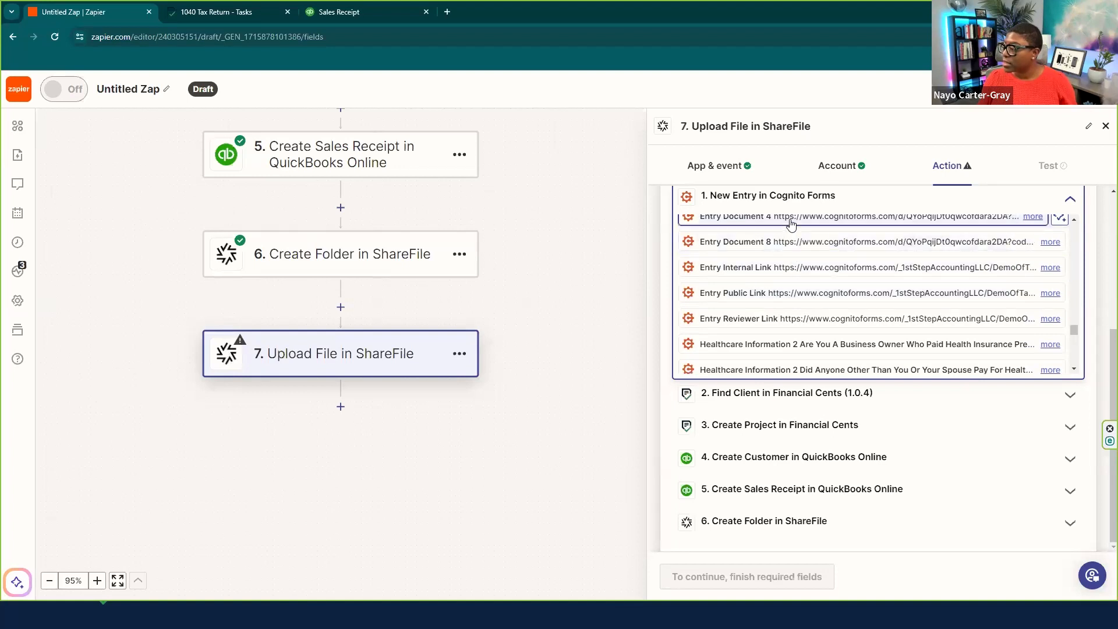
left_click(787, 243)
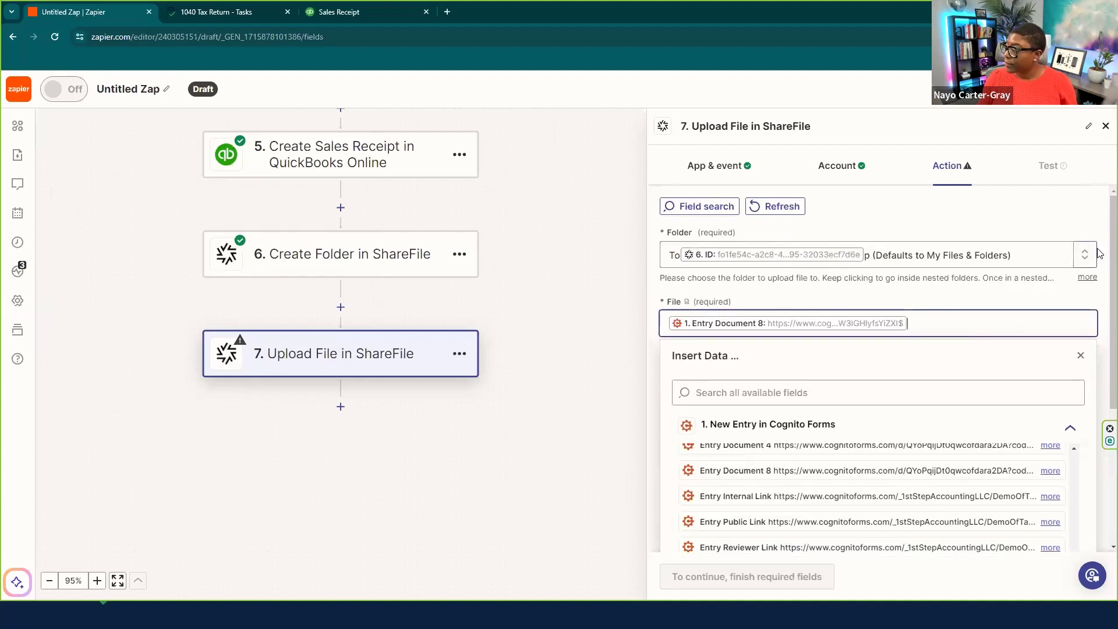
left_click(1099, 253)
left_click(691, 589)
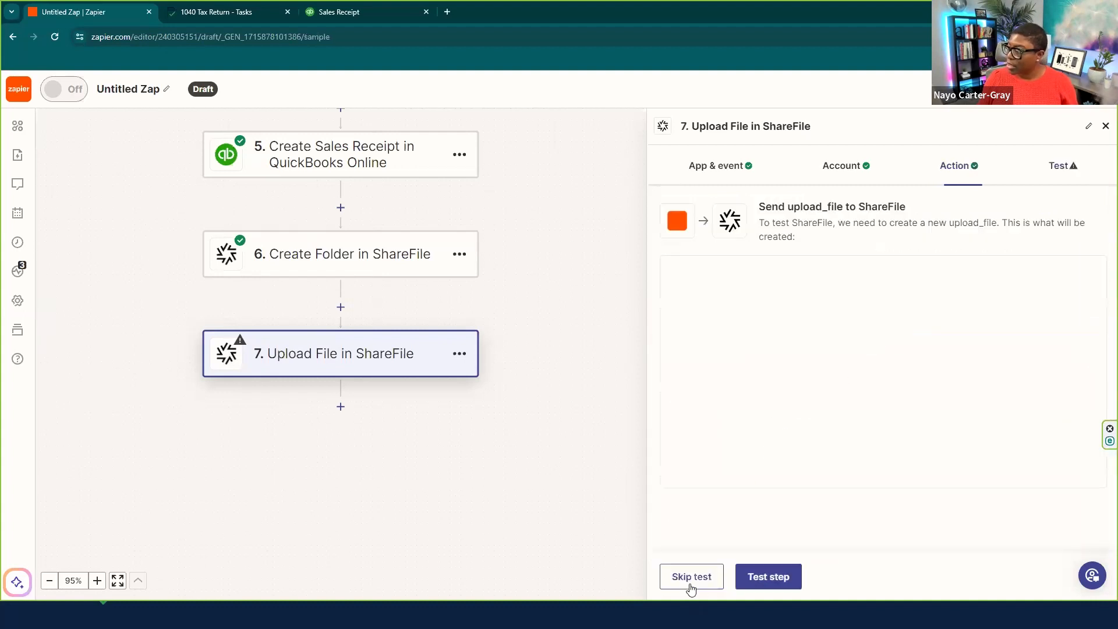
left_click(765, 577)
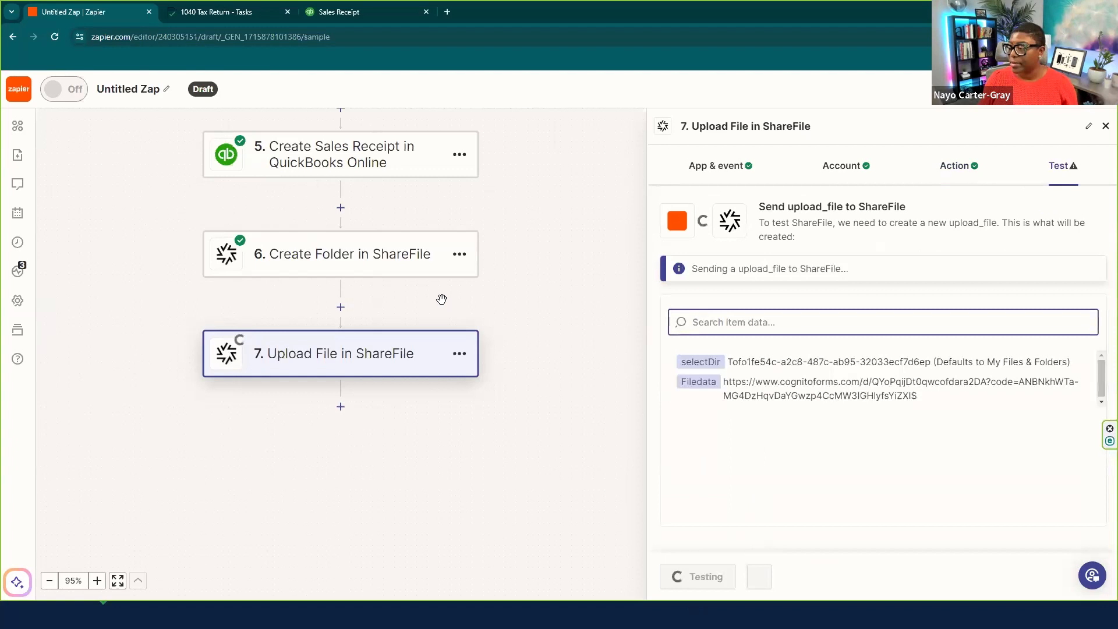
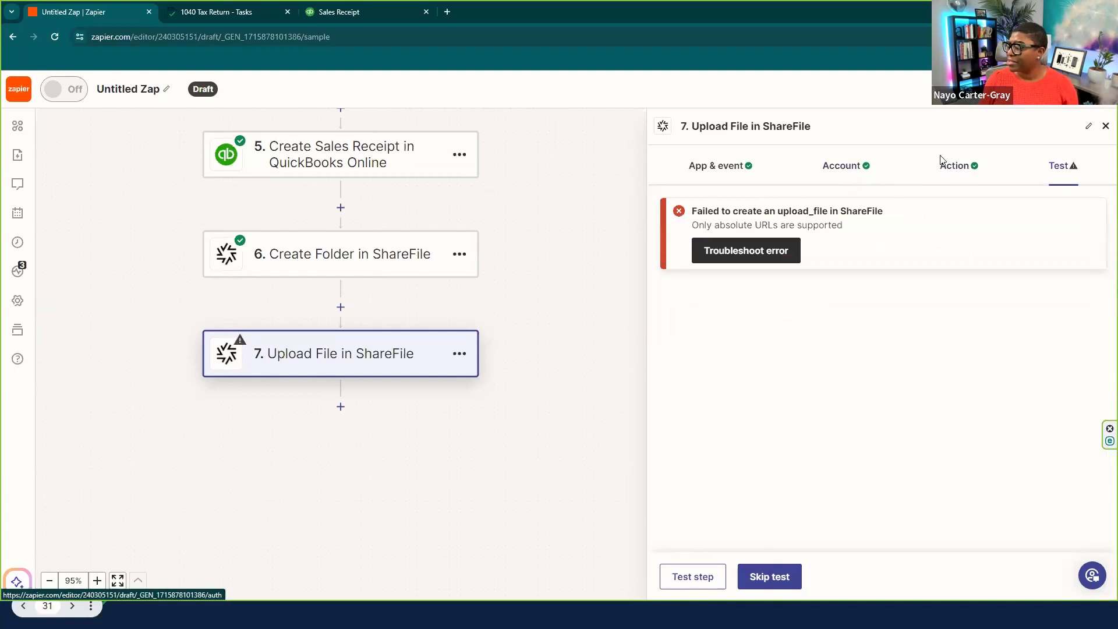
- Clear Entry Document 8 from the upload step's File field
left_click(953, 166)
left_click(921, 329)
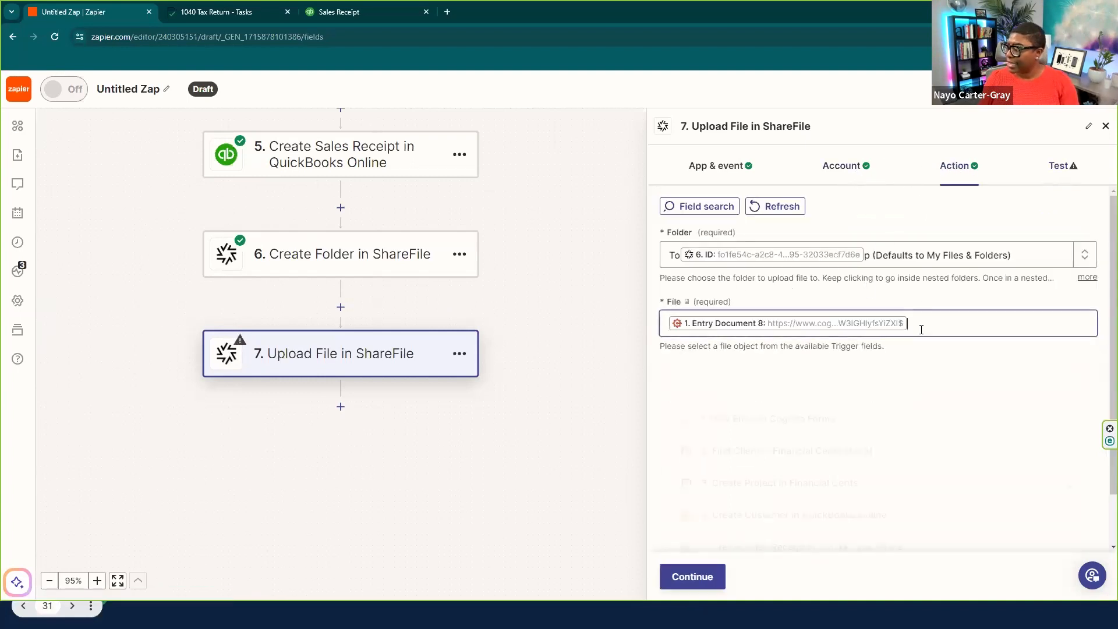
key("BackSpace")
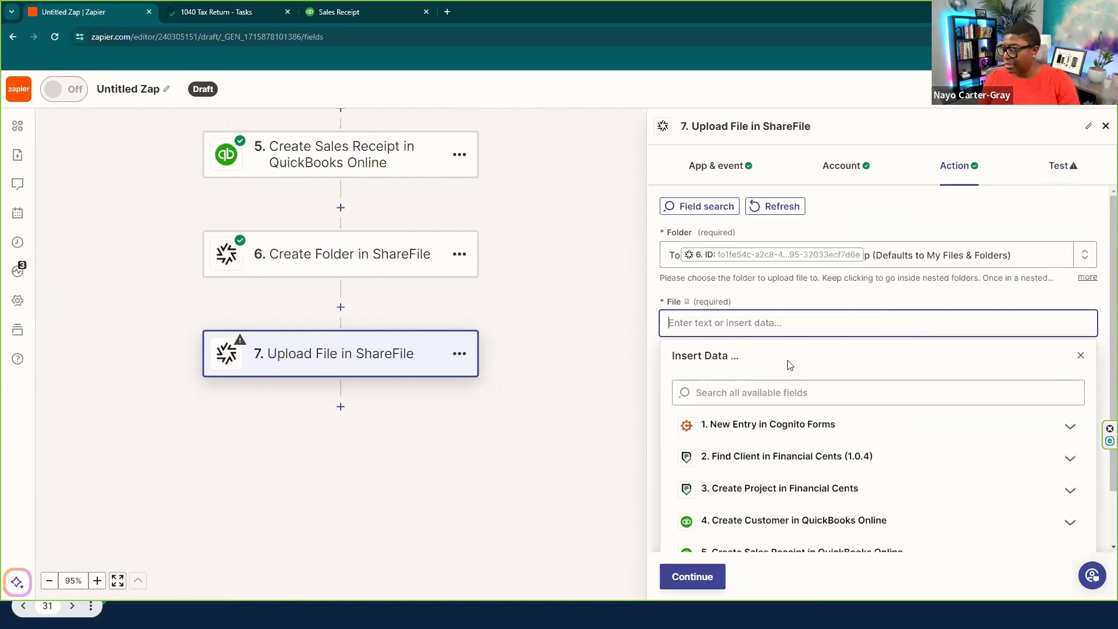
left_click(755, 423)
scroll(756, 422, "down", 4)
scroll(737, 239, "up", 1)
- Search the Cognito Forms entry fields and map Entry Document 2 into File
left_click(733, 209)
type("entry")
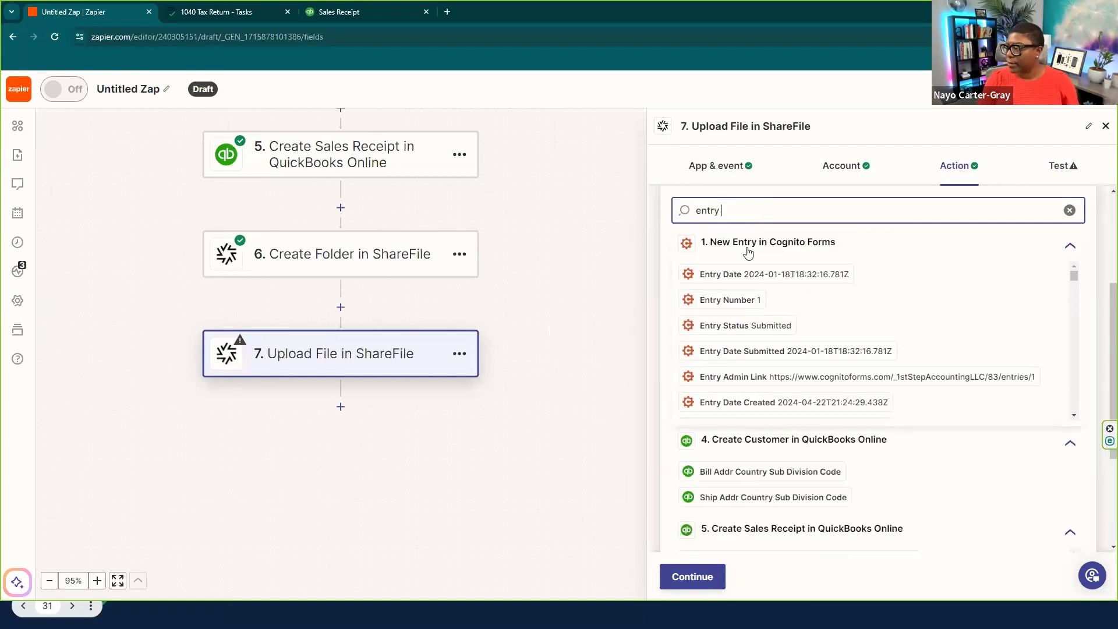
type(" di")
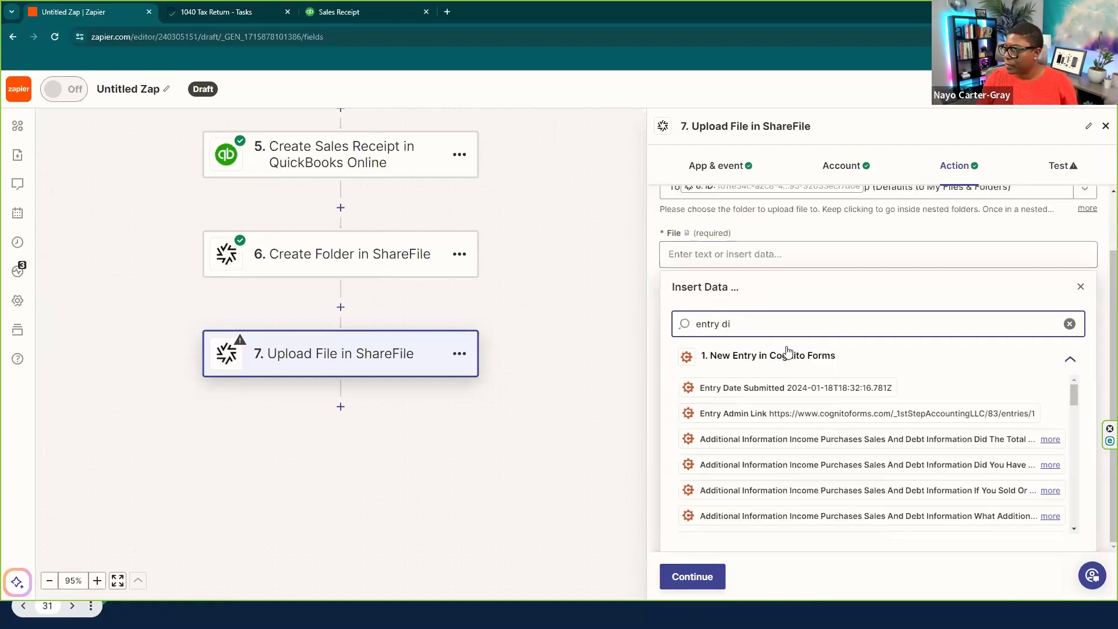
scroll(809, 402, "down", 3)
scroll(809, 408, "up", 4)
scroll(760, 338, "up", 1)
key("BackSpace")
key("BackSpace")
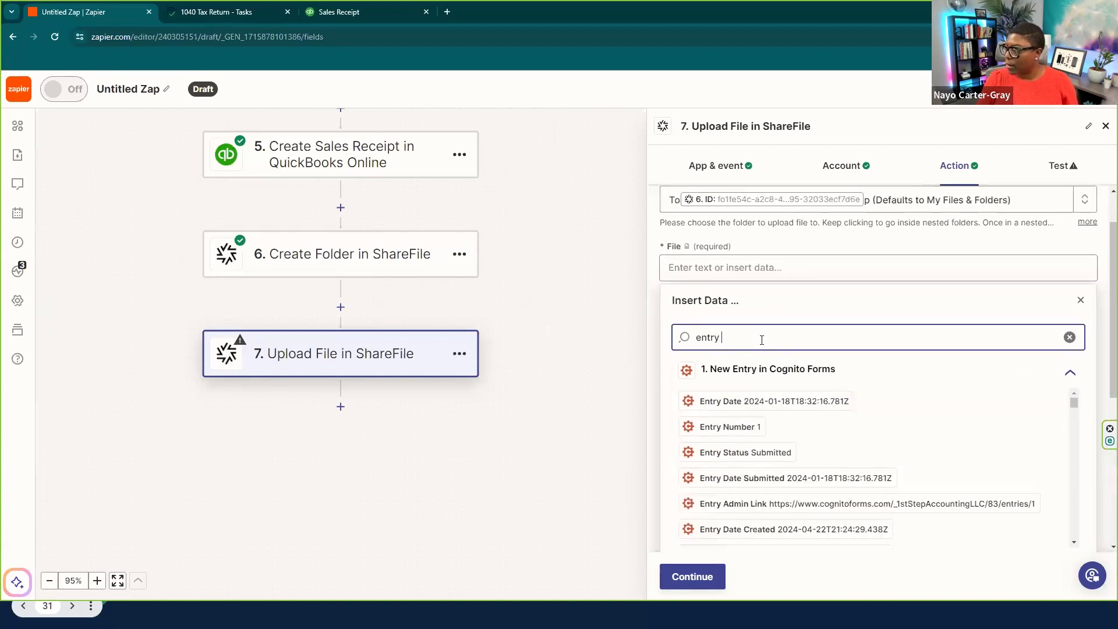
scroll(806, 407, "down", 6)
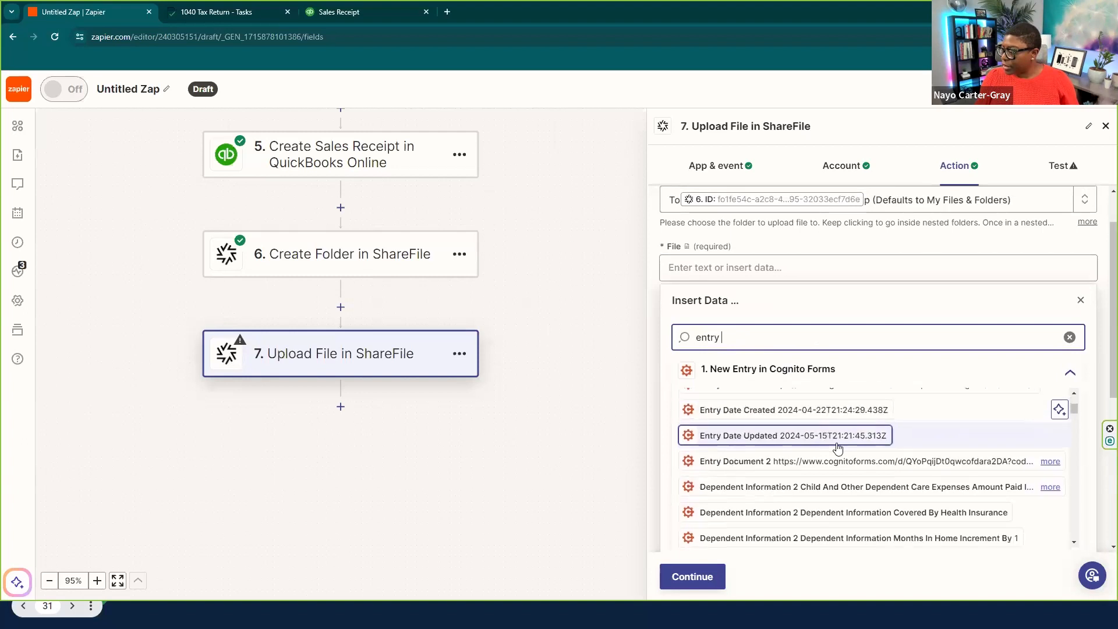
scroll(838, 443, "down", 1)
scroll(838, 437, "up", 2)
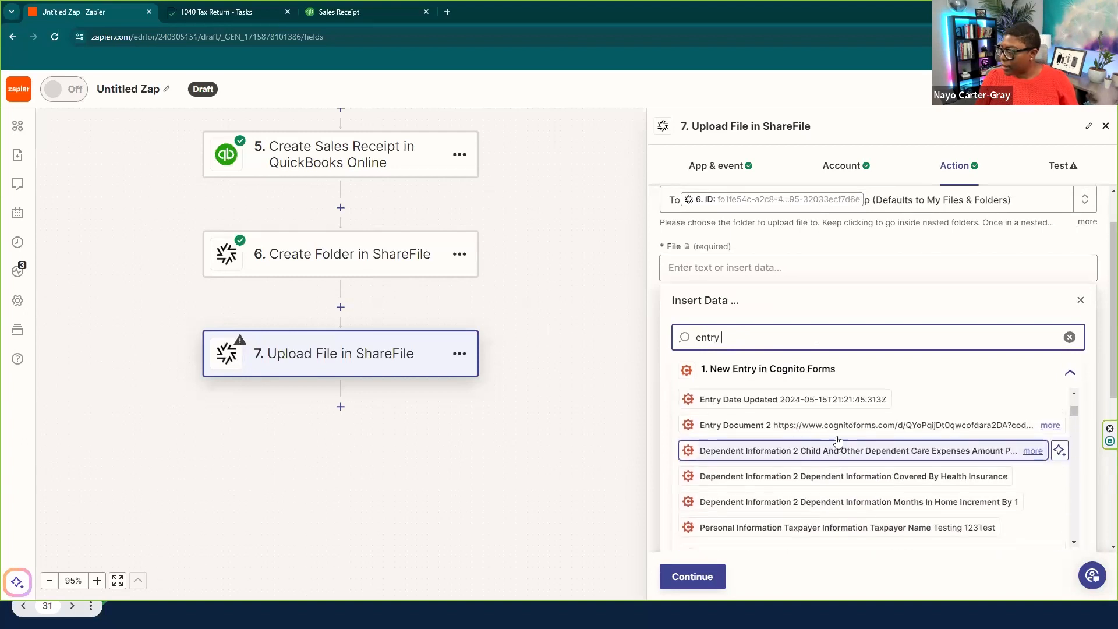
left_click(838, 426)
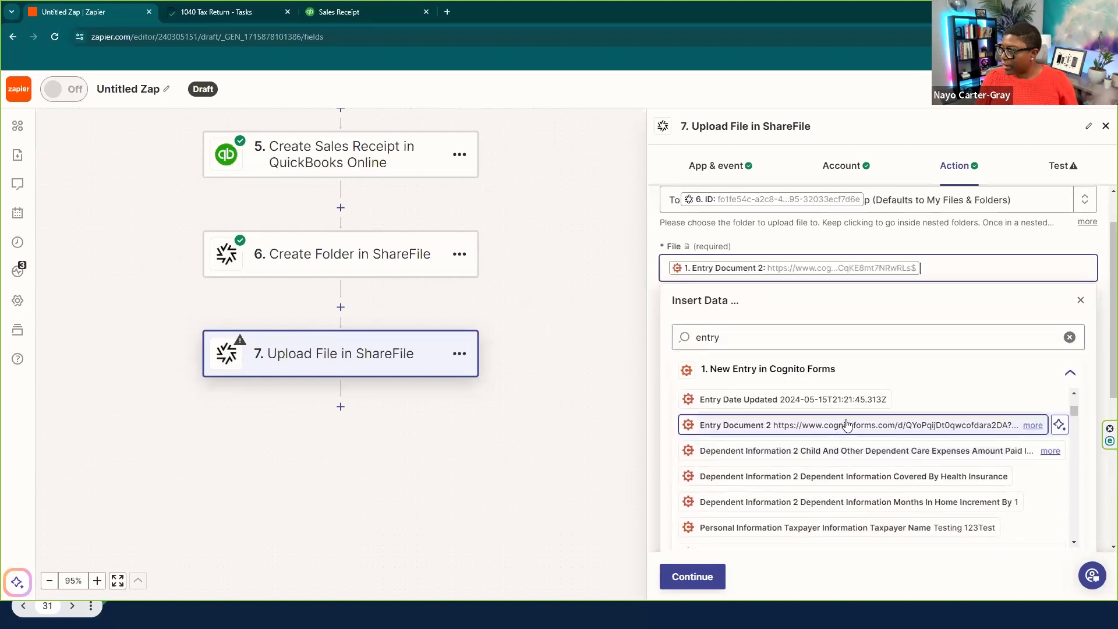
left_click(1094, 288)
- Test the upload, then open the client's tax-year folder in ShareFile to verify it
left_click(692, 576)
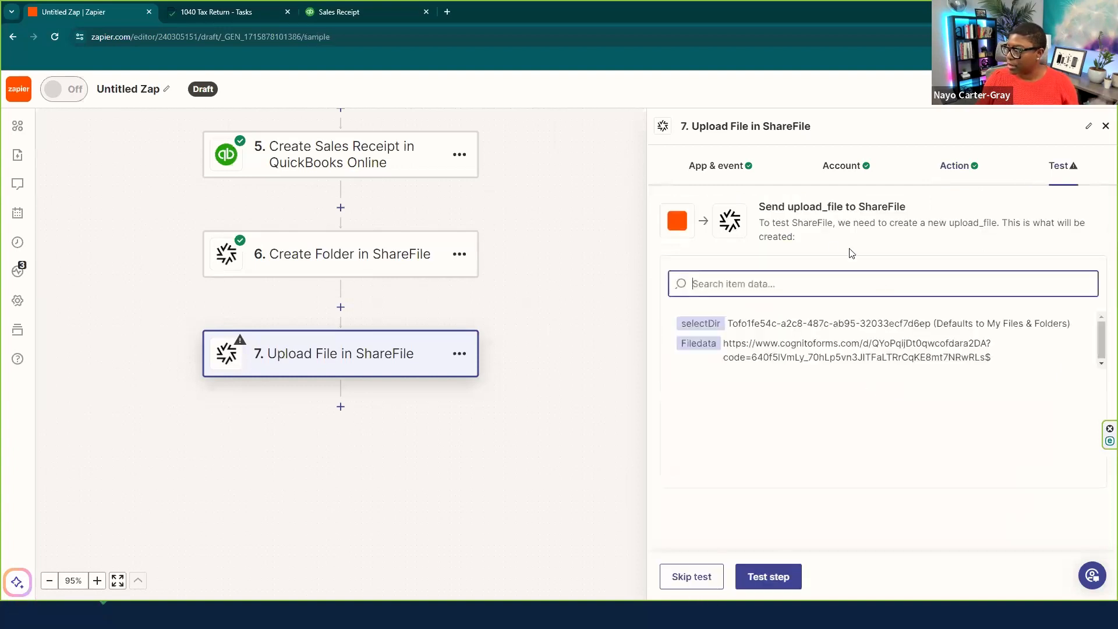
left_click(788, 572)
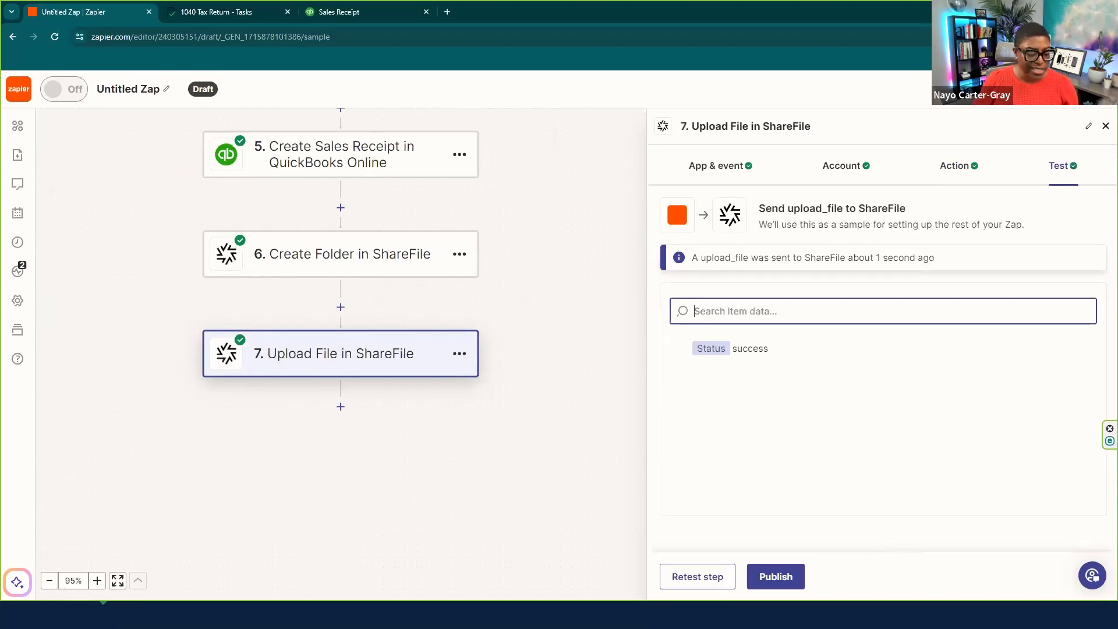
left_click(227, 615)
double_click(280, 226)
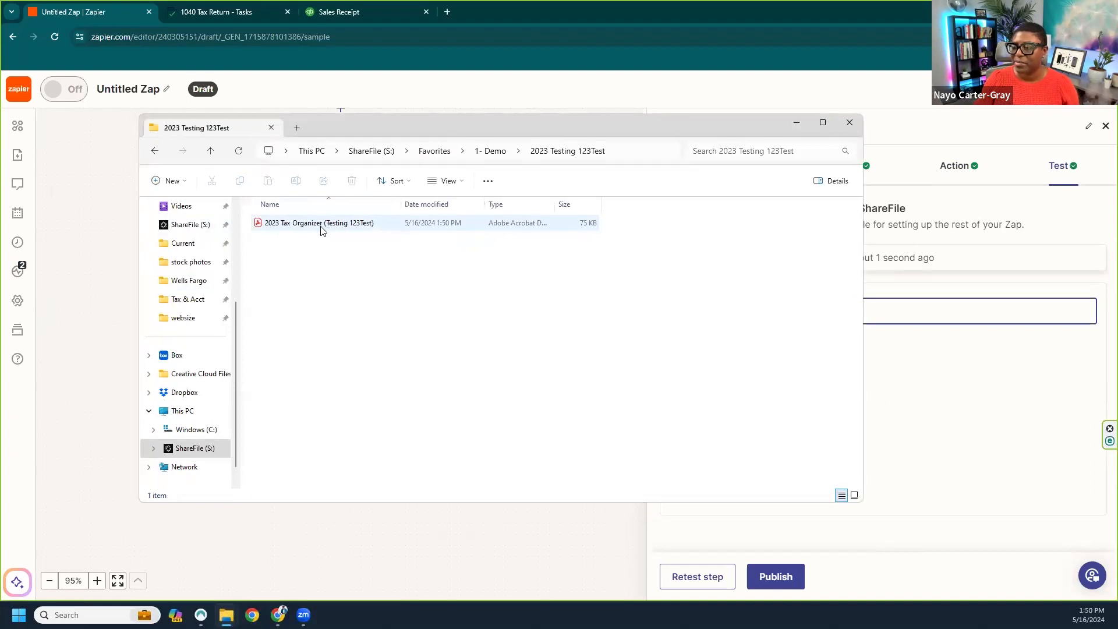
- View the uploaded 2023 Tax Organizer PDF full screen, then close it and hide File Explorer
left_click(322, 223)
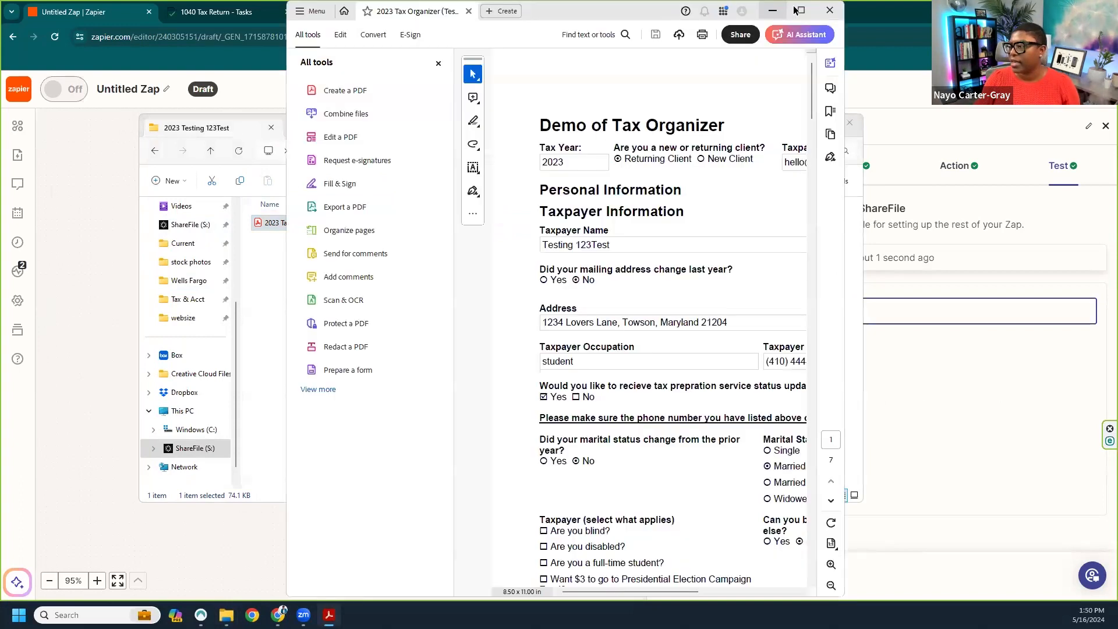
left_click(802, 9)
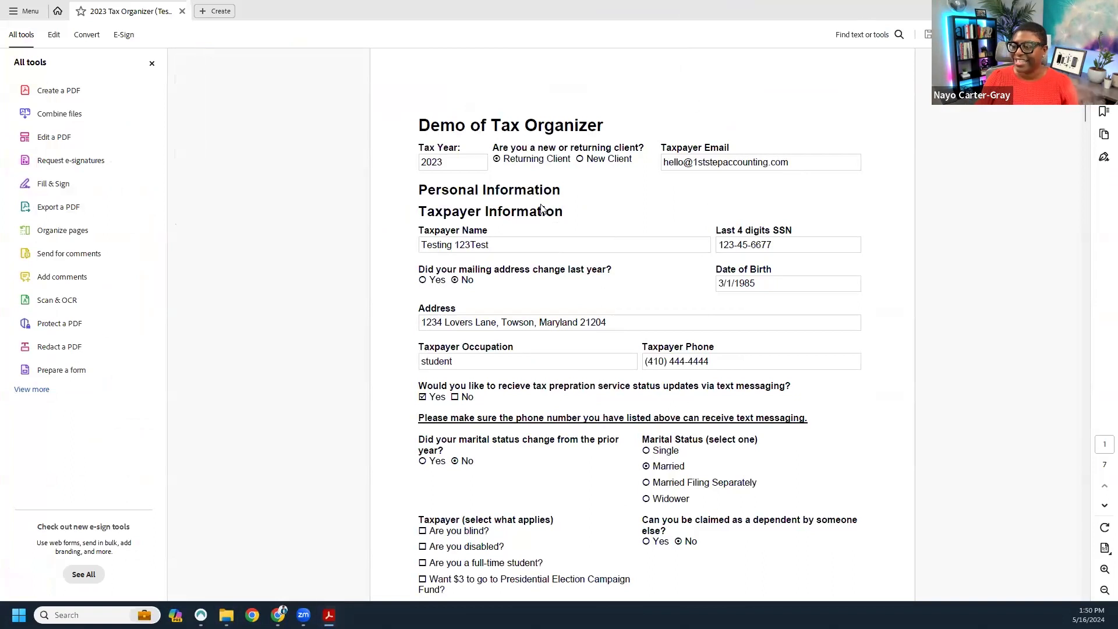
left_click(329, 614)
left_click(792, 123)
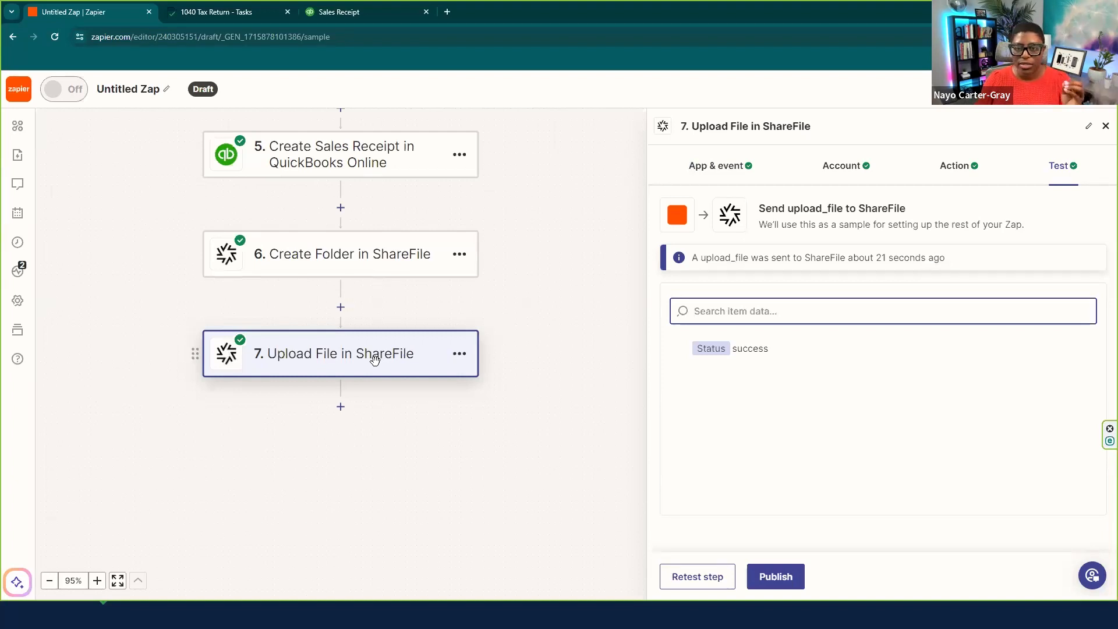
- Add step 8 as a Formatter by Zapier action with the Text event
left_click(341, 406)
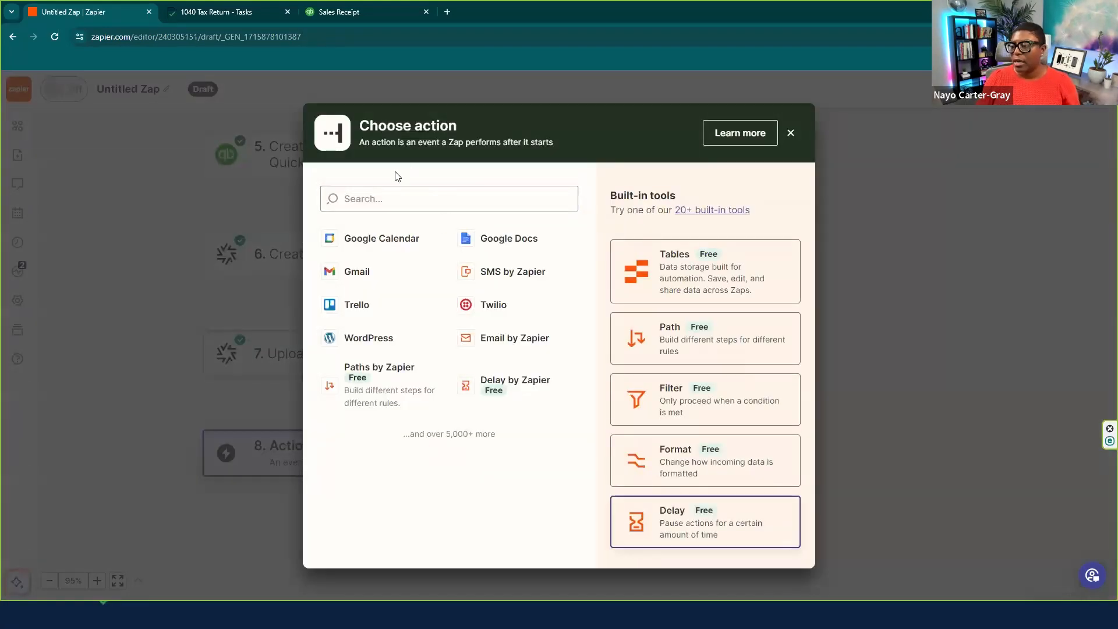
left_click(711, 466)
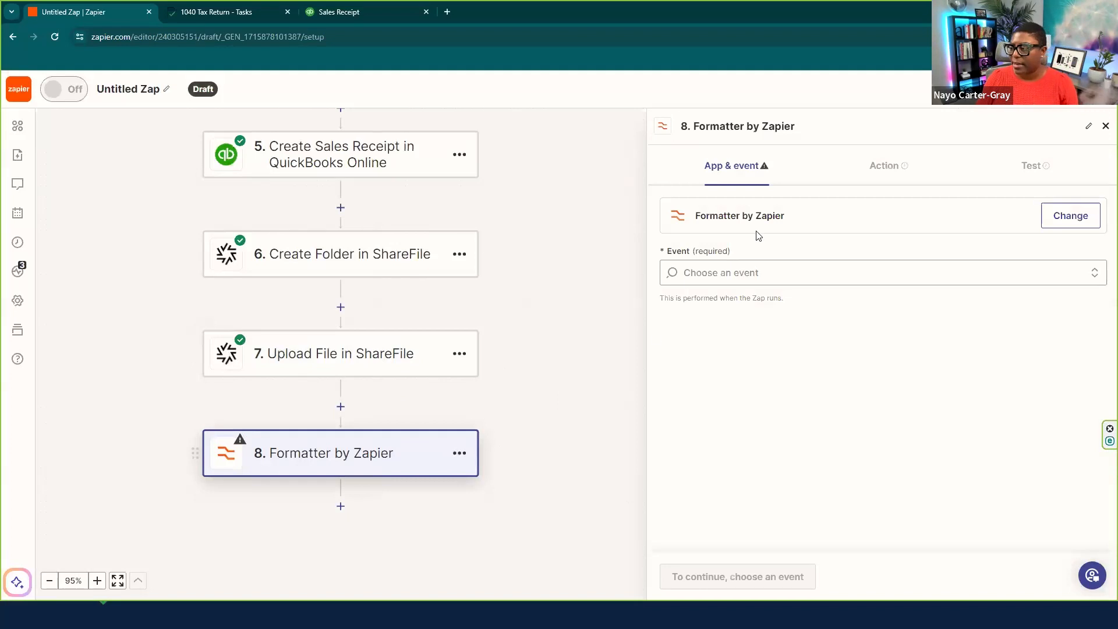
left_click(696, 274)
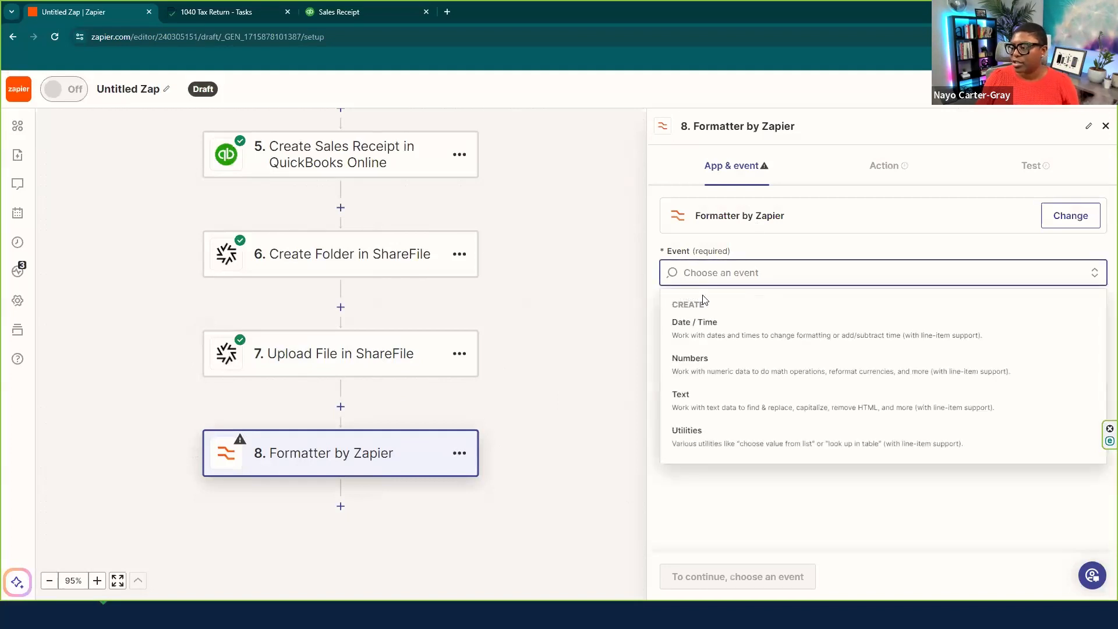
left_click(703, 406)
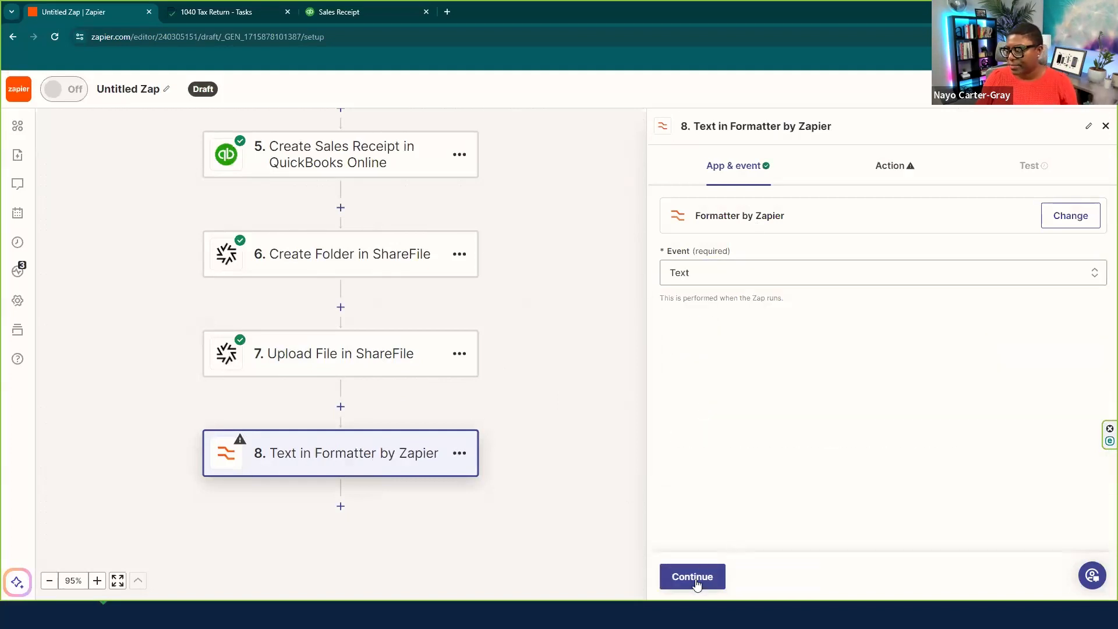
left_click(695, 576)
- Choose the Split Text transform for step 8
left_click(706, 255)
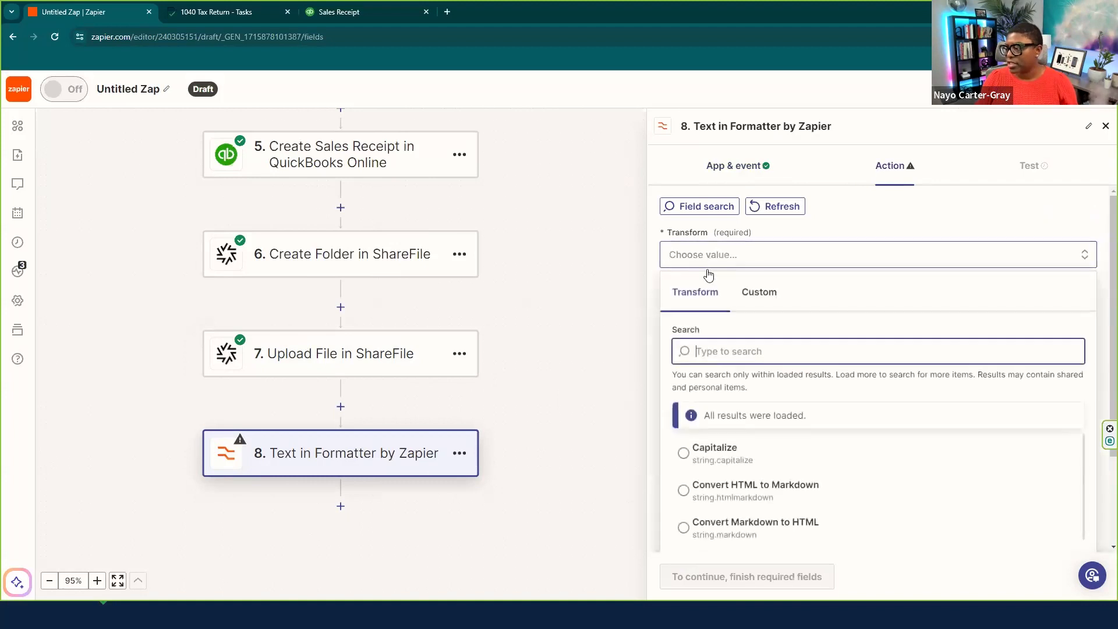
left_click(705, 303)
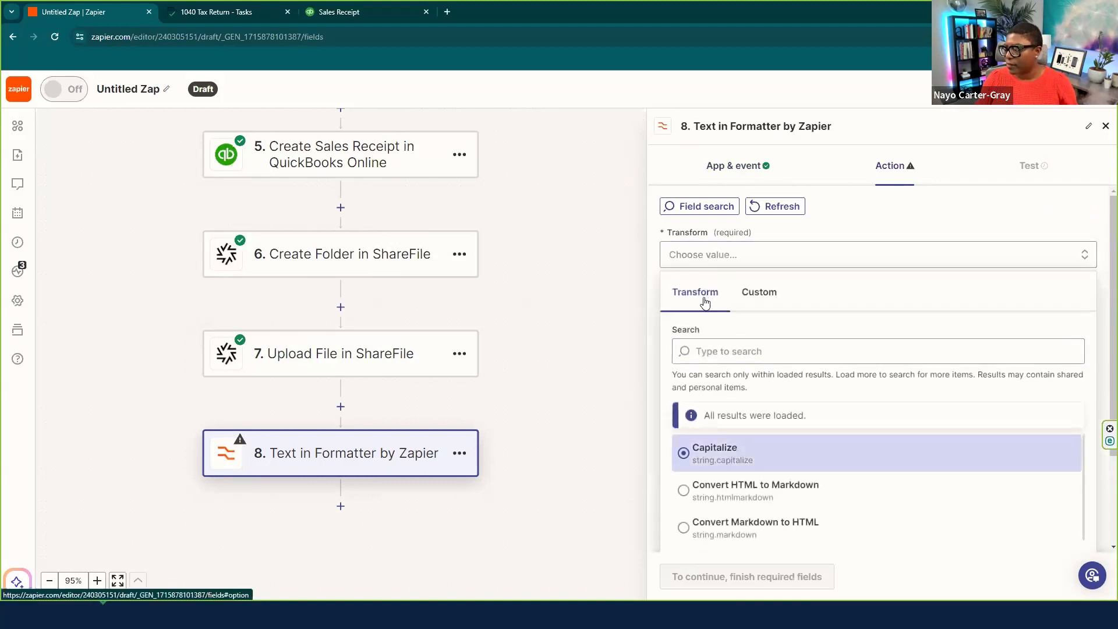
scroll(756, 407, "down", 2)
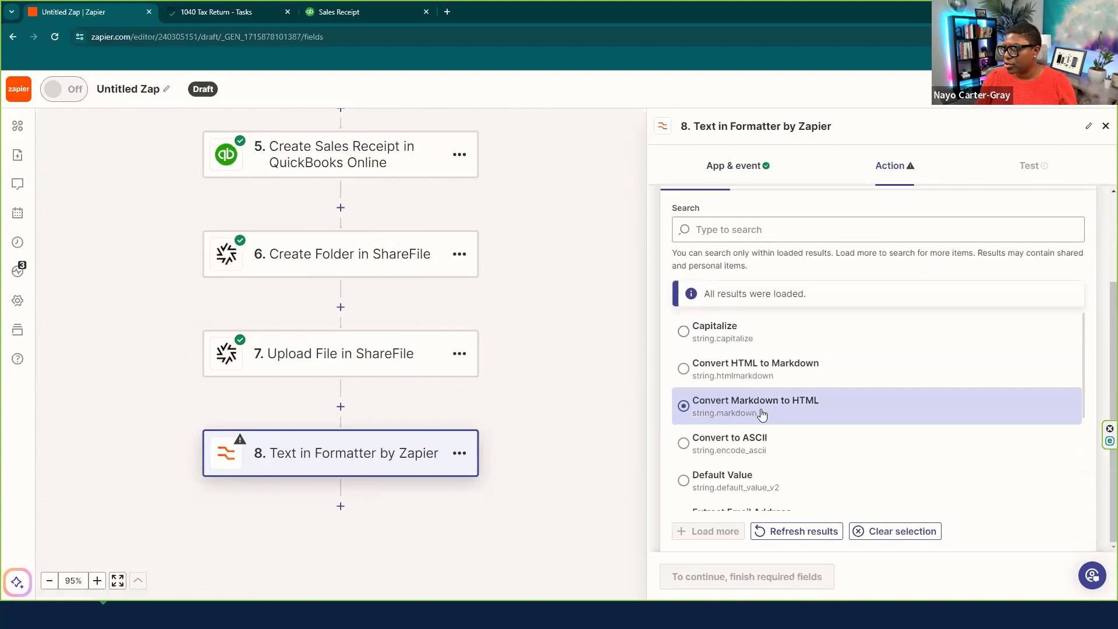
scroll(760, 416, "down", 3)
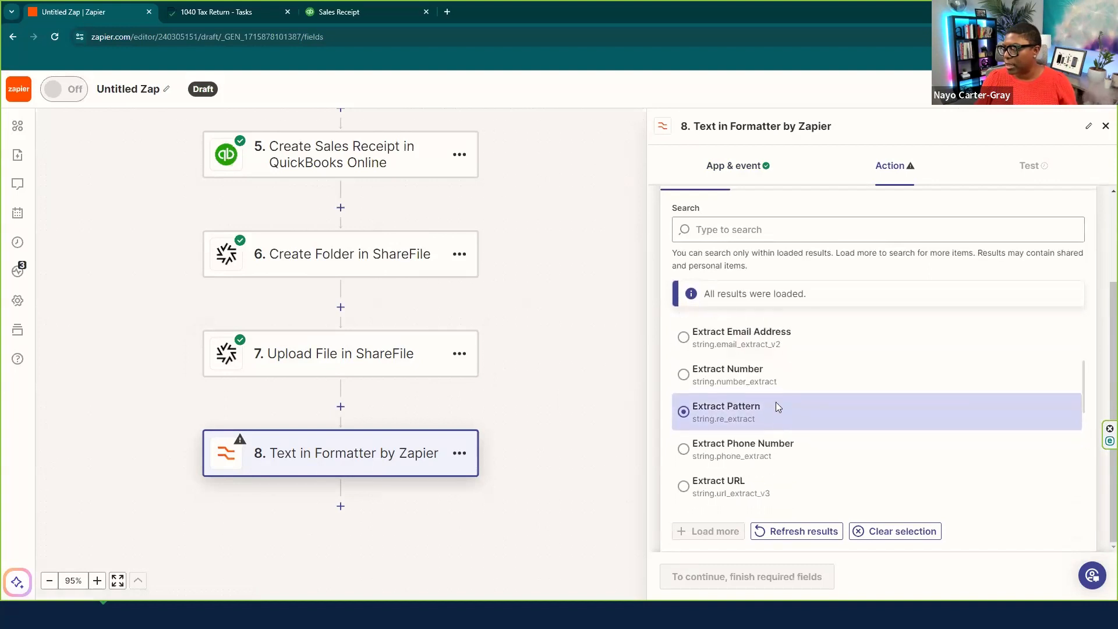
scroll(775, 401, "down", 1)
scroll(777, 407, "down", 3)
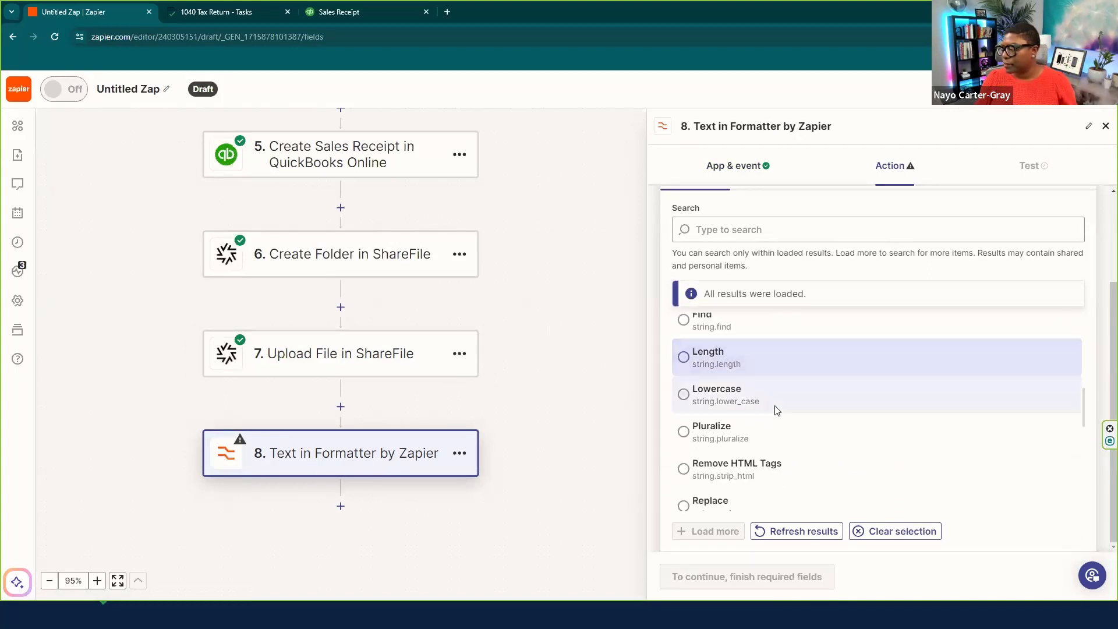
scroll(819, 416, "down", 1)
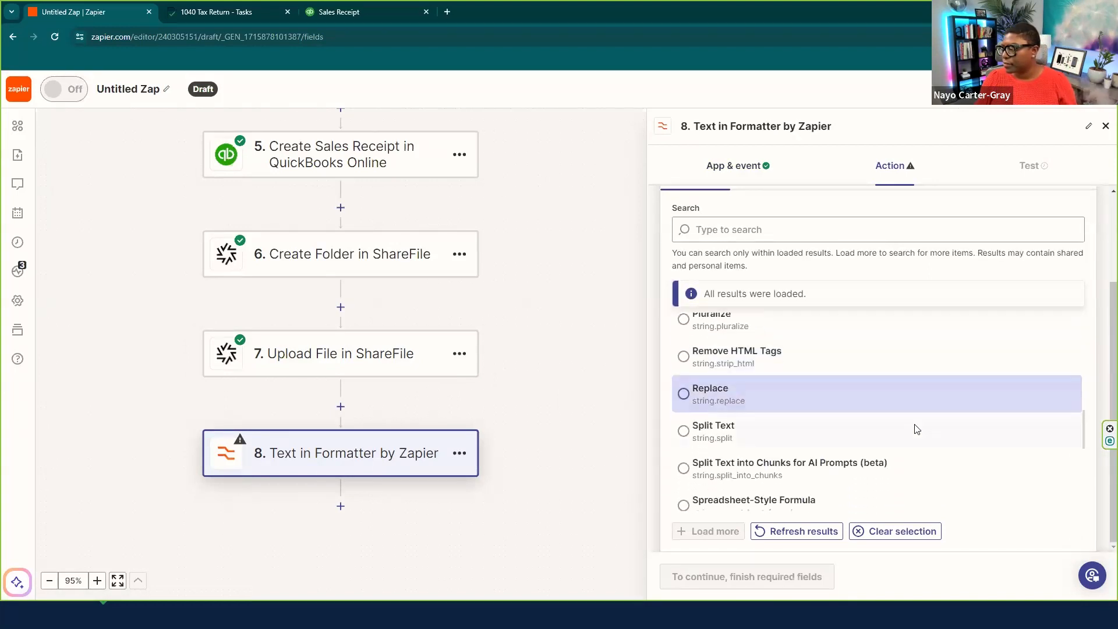
left_click(687, 431)
left_click(713, 376)
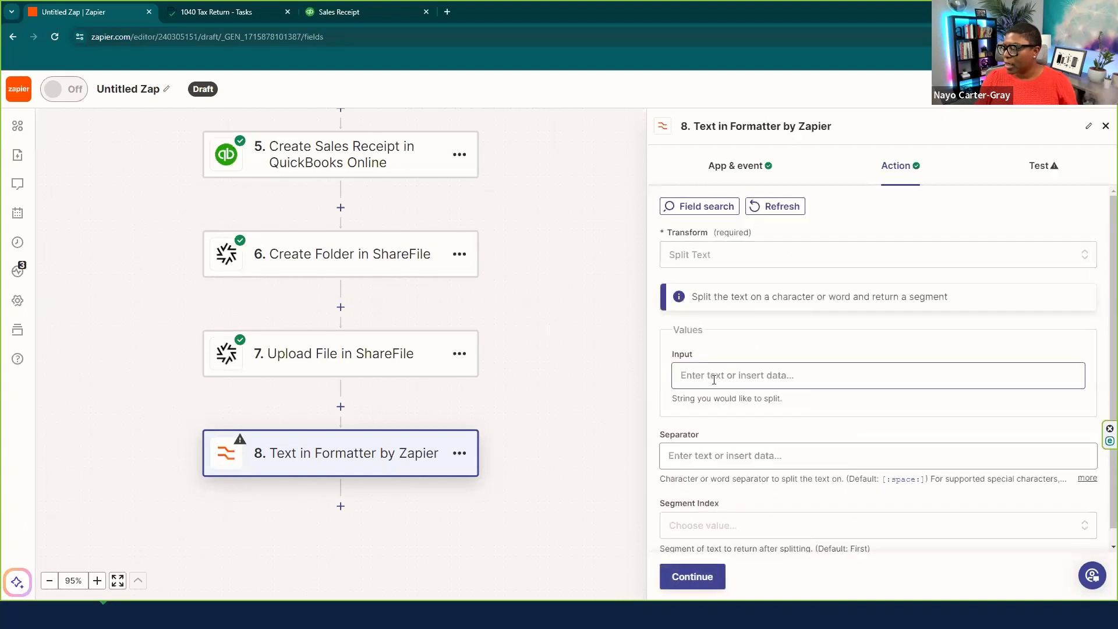
- Map the Cognito Forms Taxpayer Name into step 8's Input field
left_click(734, 478)
scroll(744, 429, "down", 2)
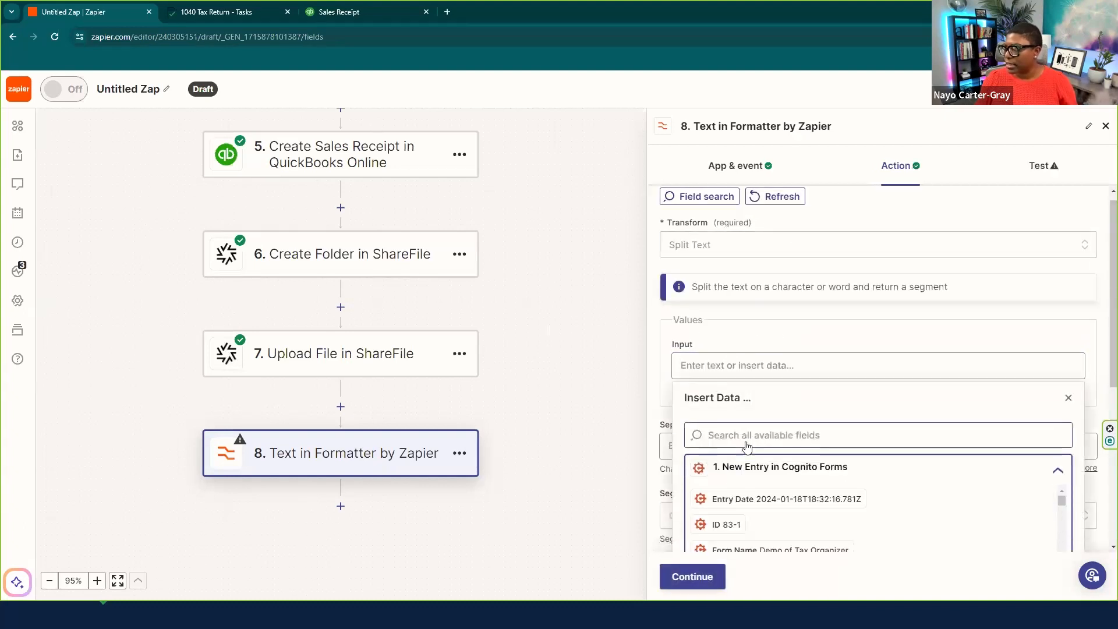
left_click(748, 309)
type("taxpay")
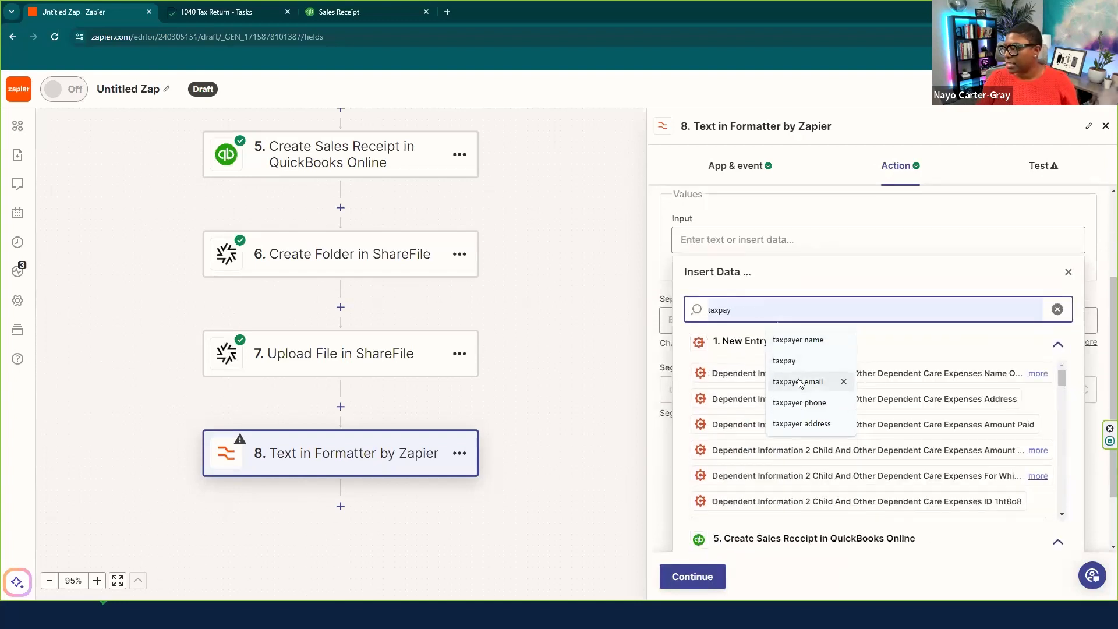
left_click(800, 344)
left_click(923, 388)
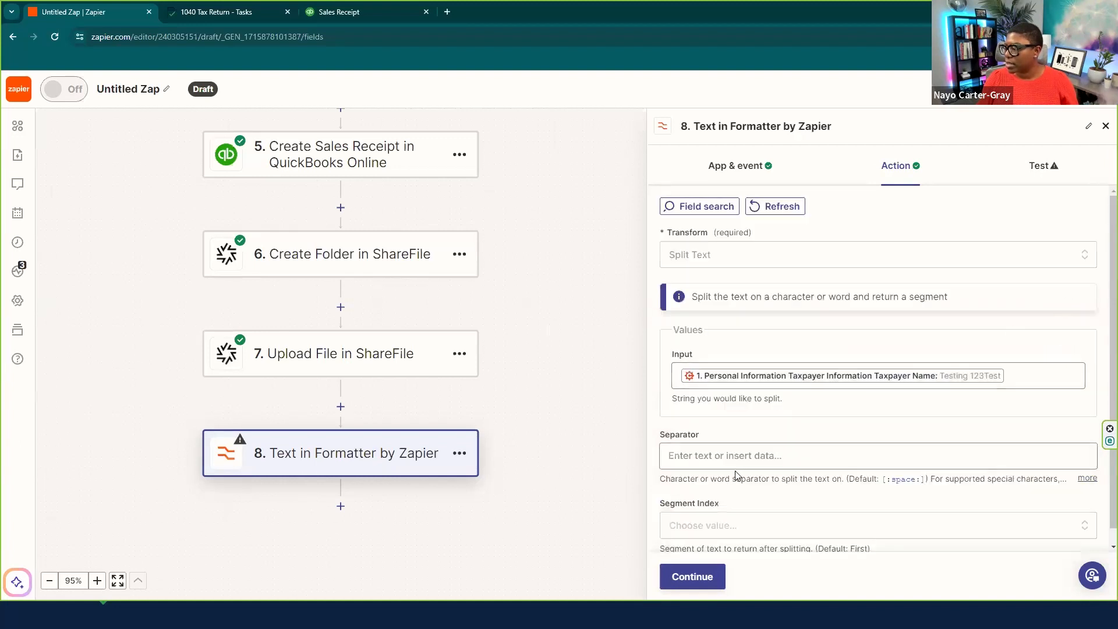
scroll(738, 474, "down", 1)
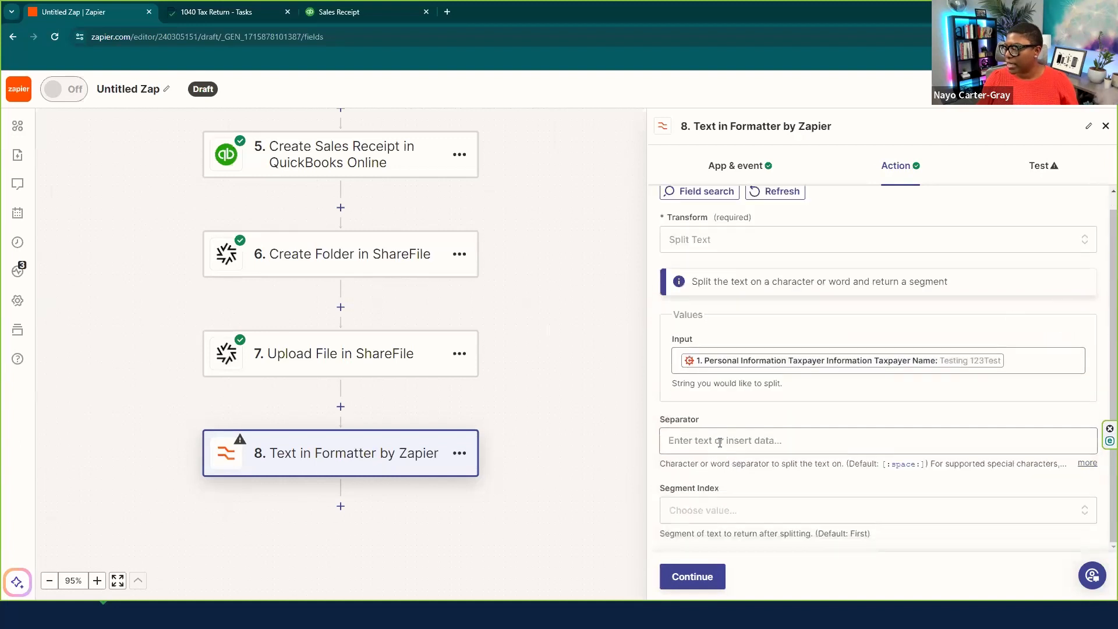
- Copy the default [:space:] code into Separator and continue to testing
left_click(678, 441)
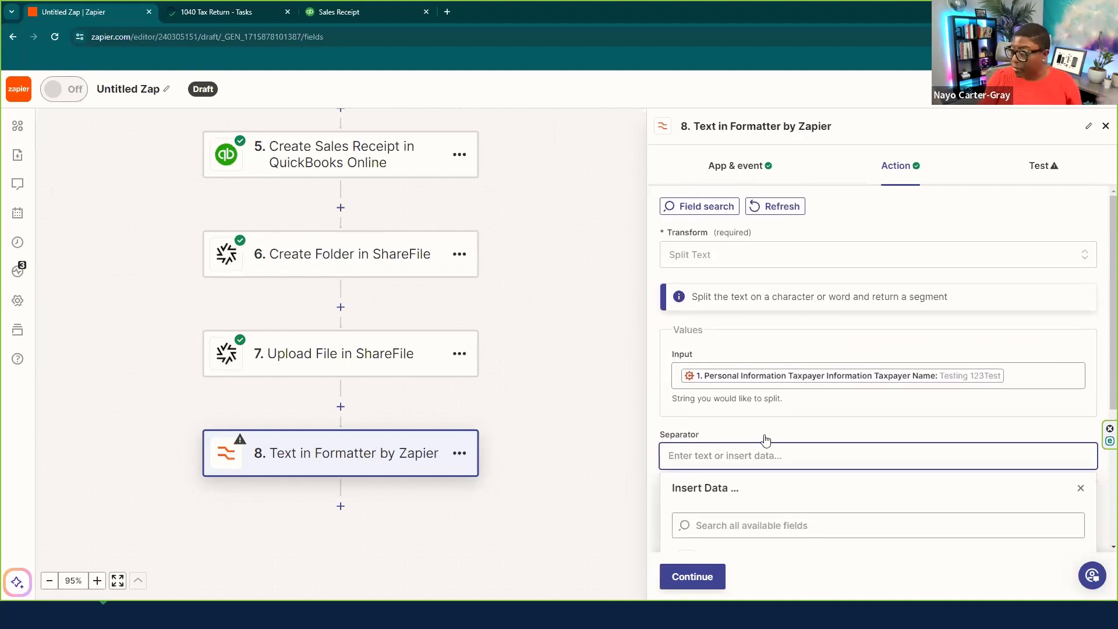
scroll(866, 417, "down", 3)
left_click(1070, 260)
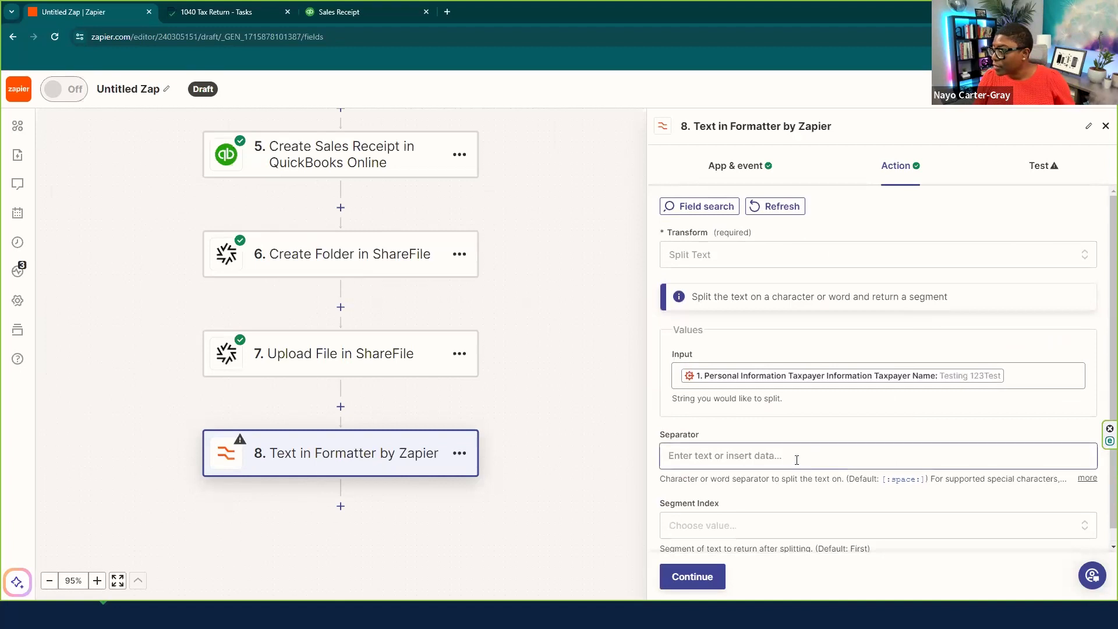
left_click_drag(881, 478, 914, 476)
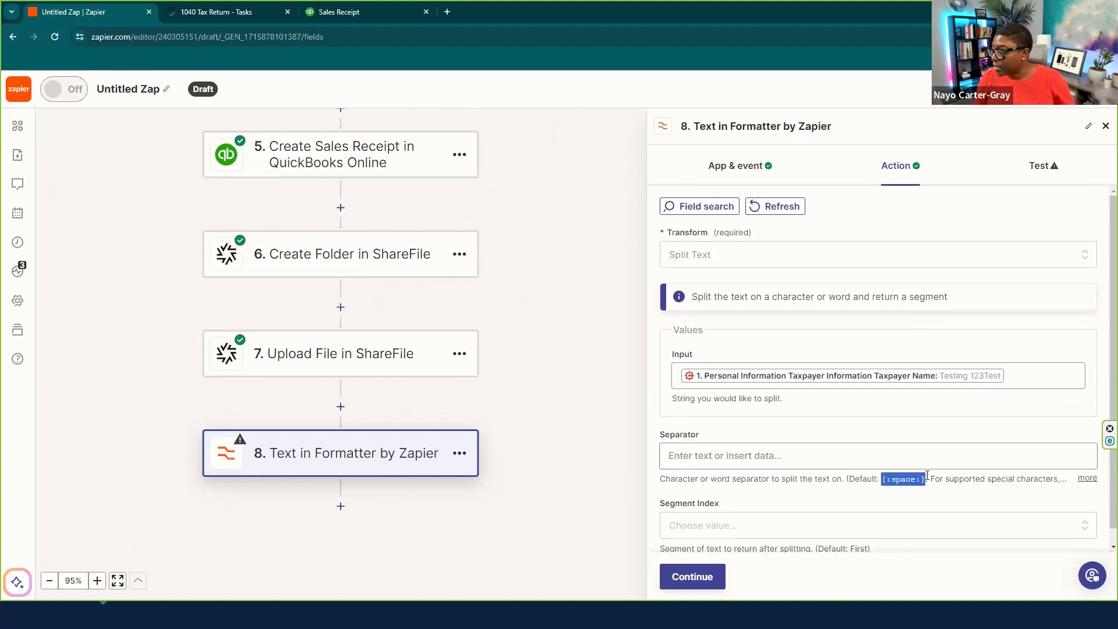
left_click(815, 447)
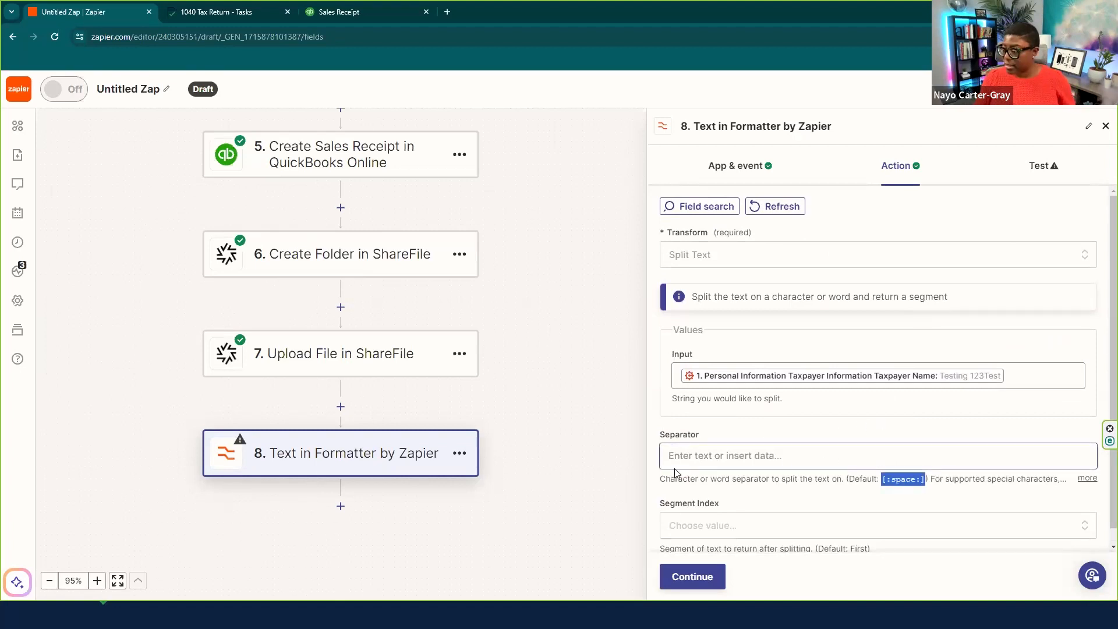
type("[:space:]")
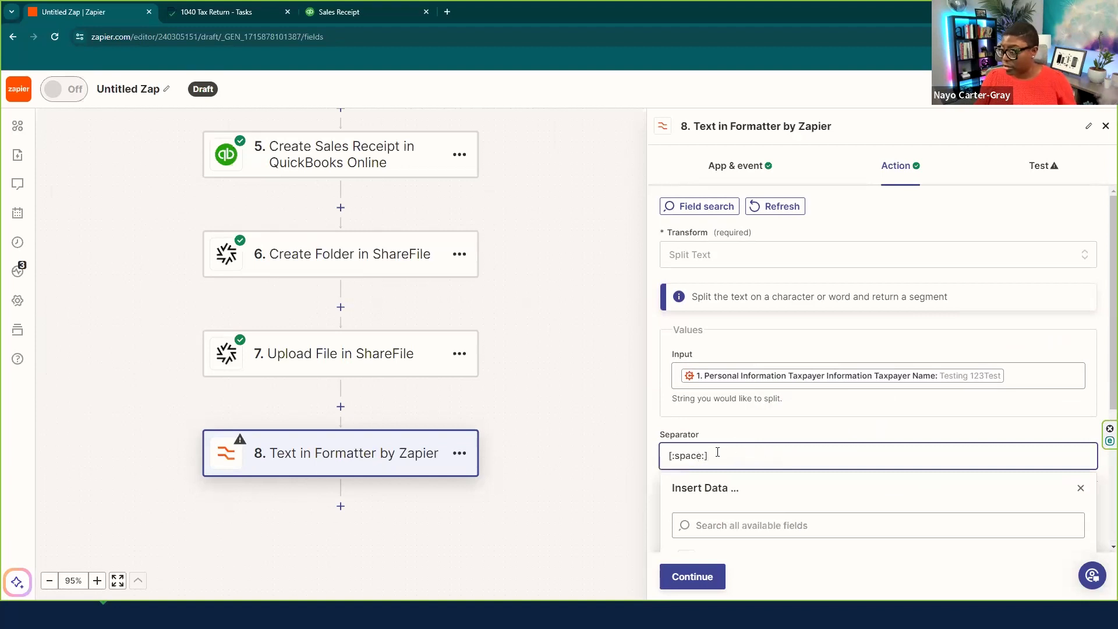
scroll(708, 456, "down", 1)
scroll(735, 436, "down", 2)
left_click(1101, 339)
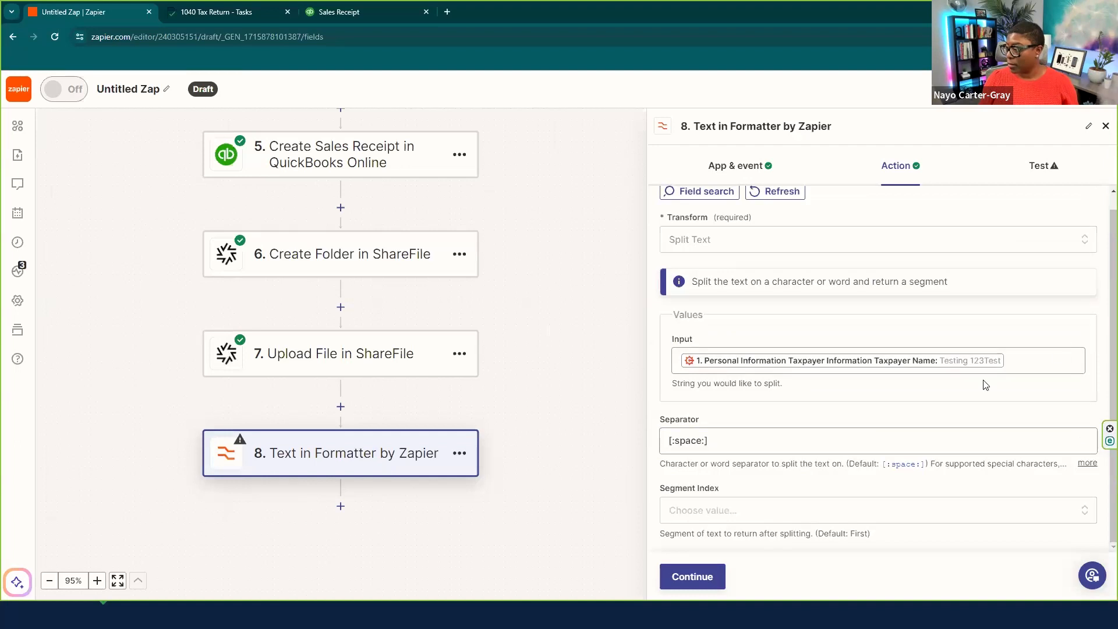
left_click(693, 578)
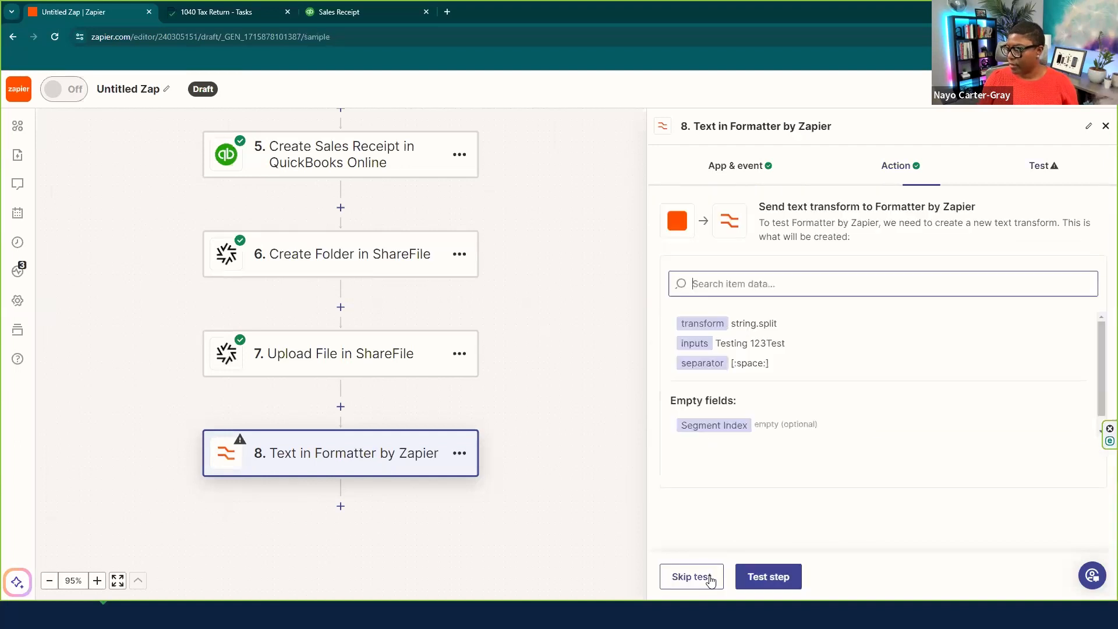
- Test step 8 to output the taxpayer name's first word, briefly checking Financial Cents
left_click(772, 575)
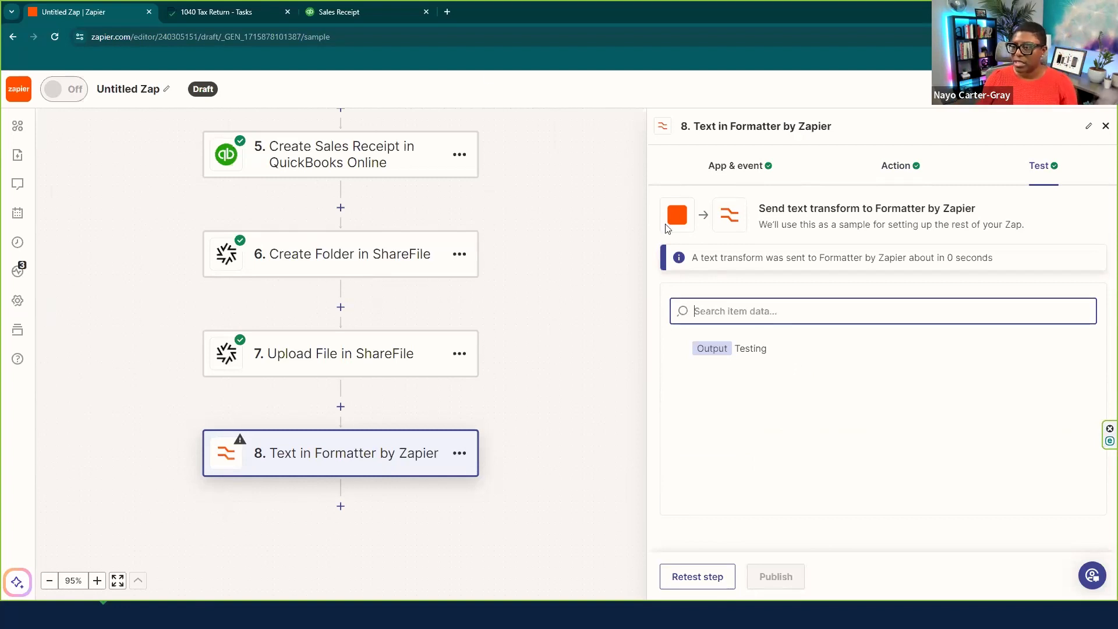
left_click(204, 13)
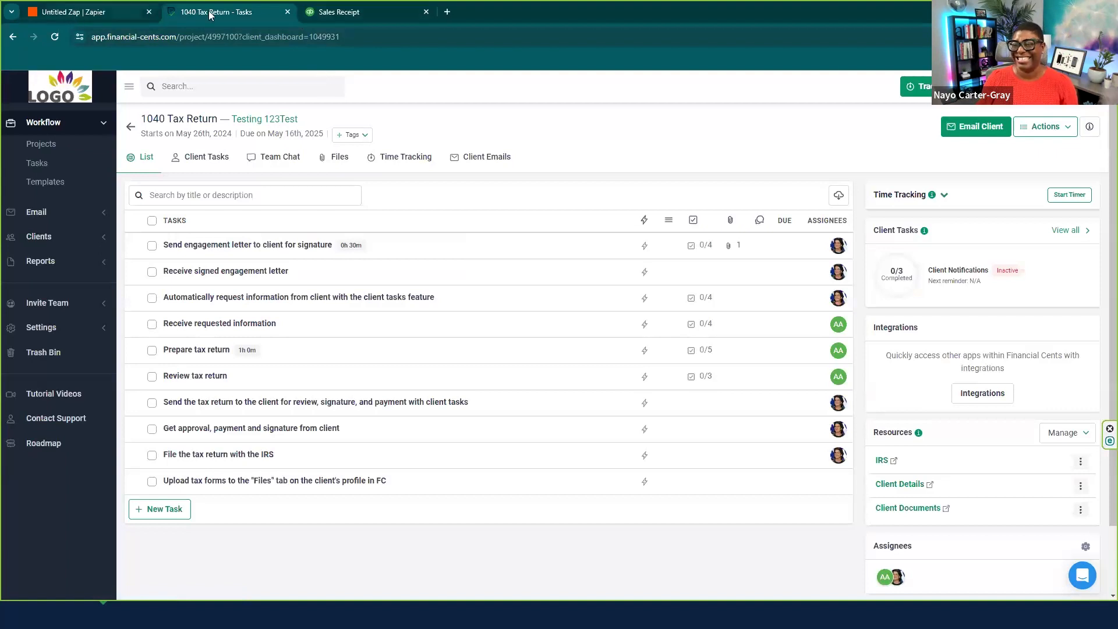
left_click(108, 10)
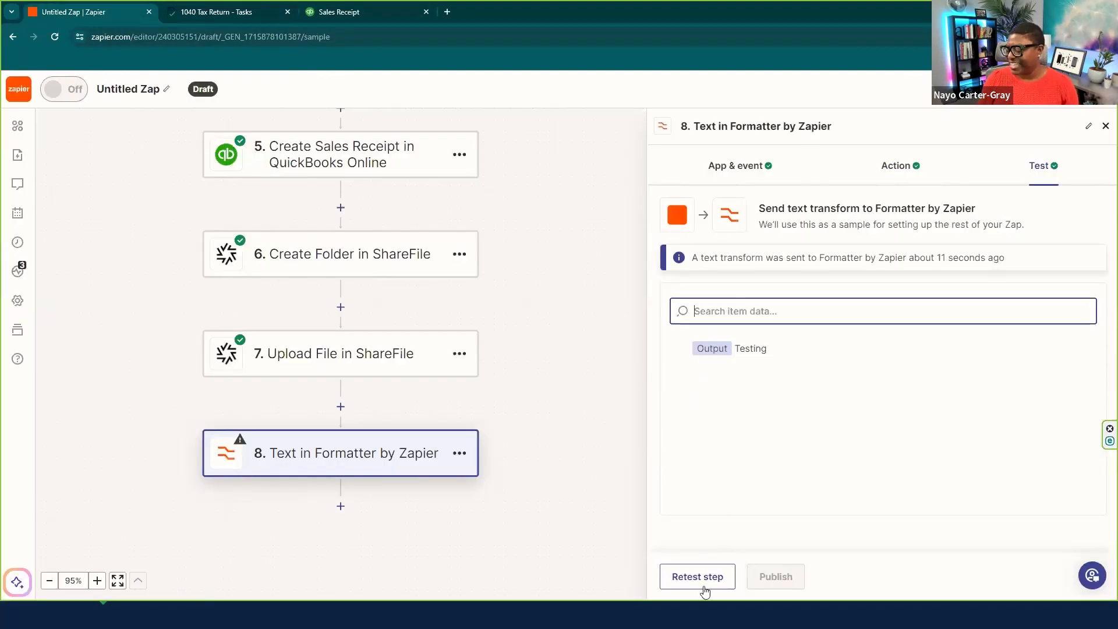
- Add step 9 as a Formatter Text action using the Split Text transform
left_click(342, 510)
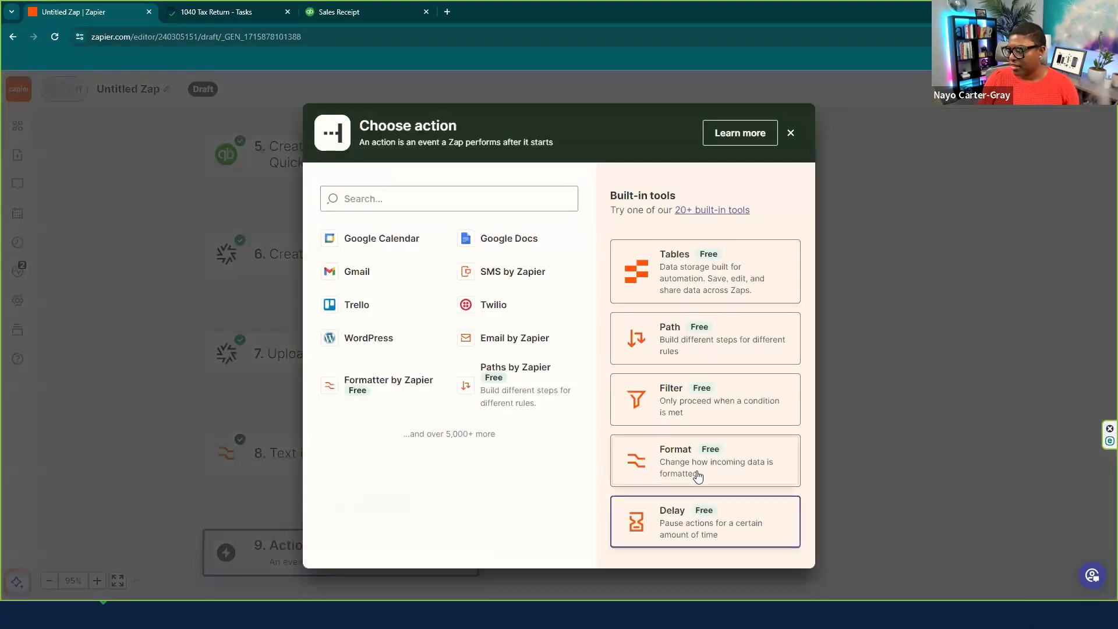
left_click(698, 477)
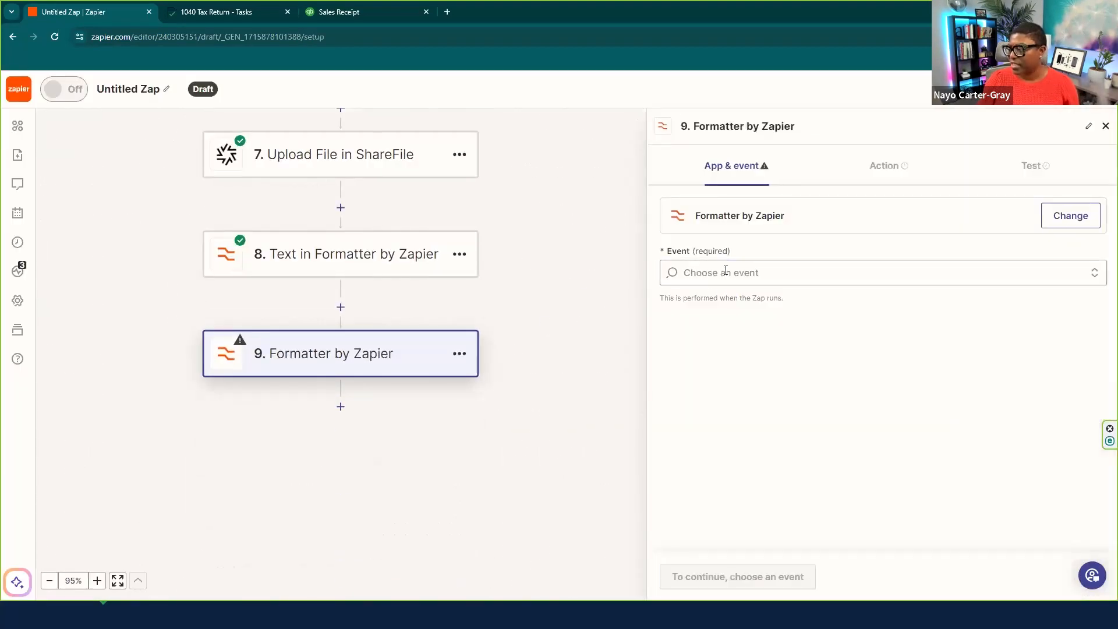
left_click(726, 271)
left_click(695, 393)
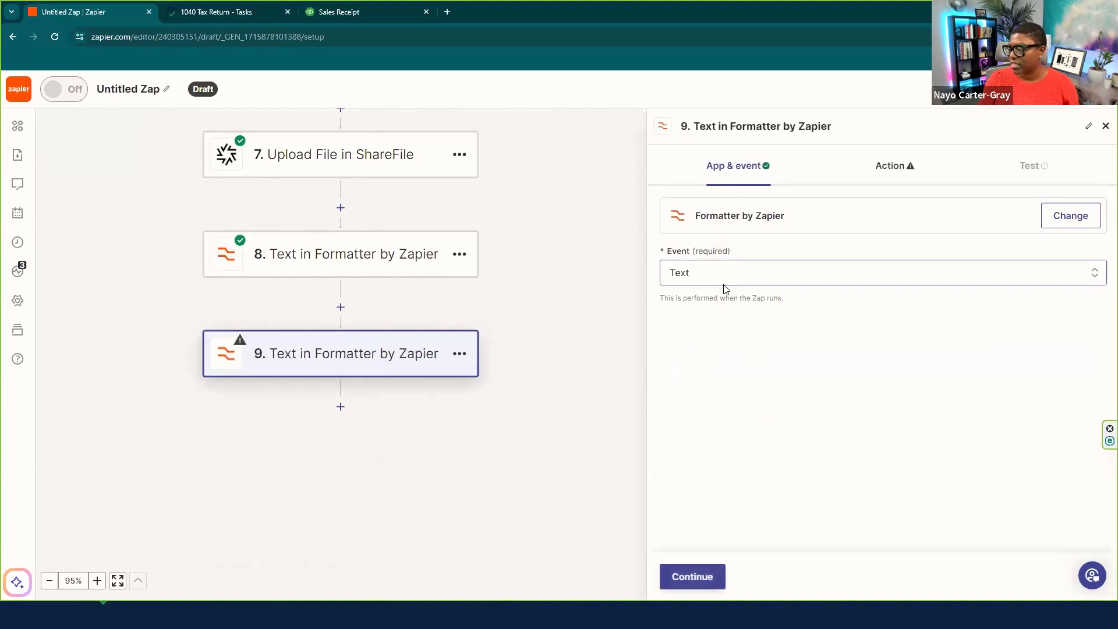
left_click(691, 576)
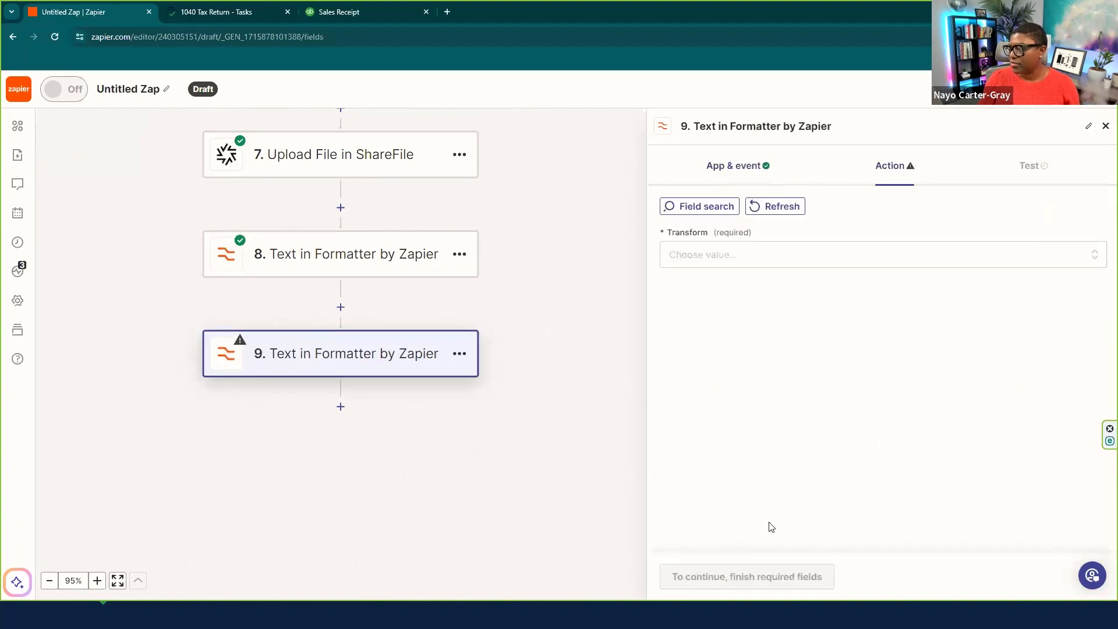
left_click(692, 261)
scroll(745, 422, "down", 5)
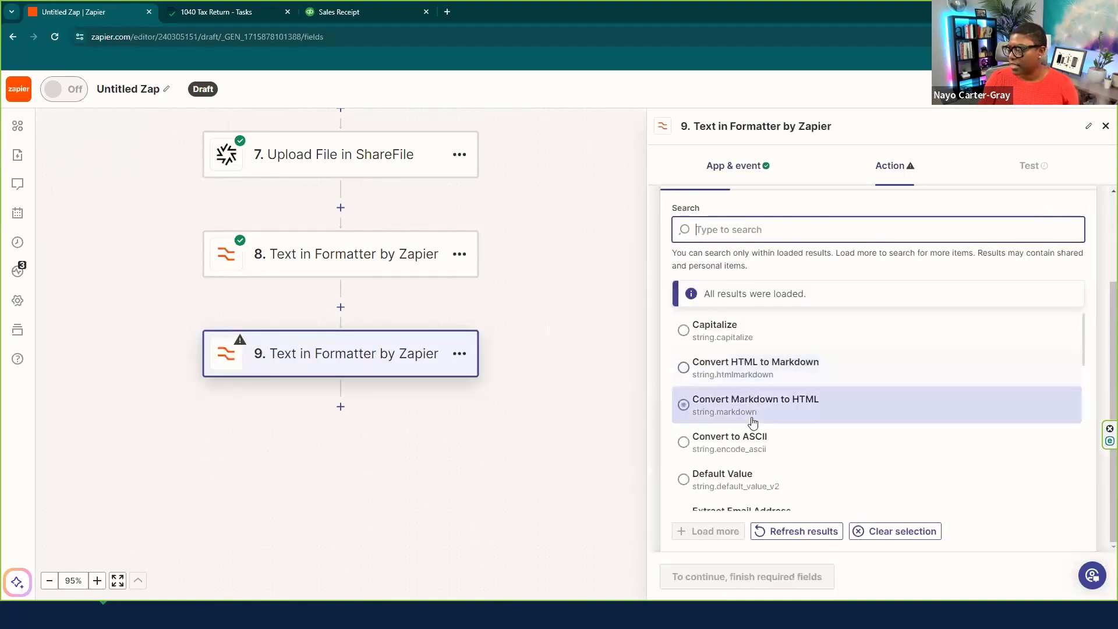
scroll(753, 419, "down", 3)
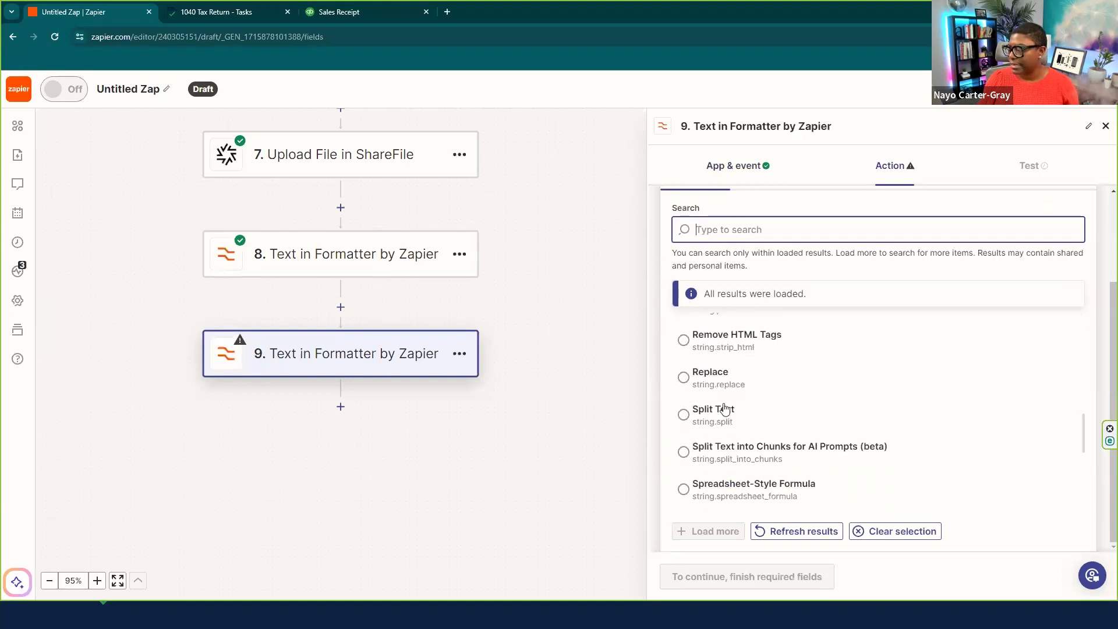
left_click(753, 415)
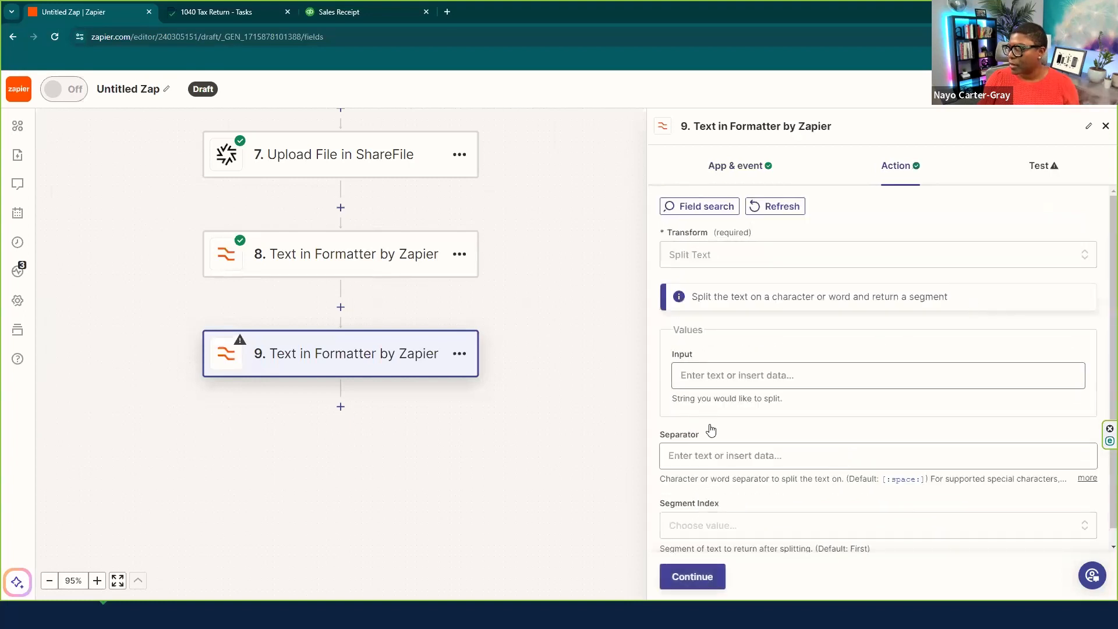
- Map the Cognito Forms Taxpayer Name into step 9's Input field
left_click(718, 375)
left_click(740, 477)
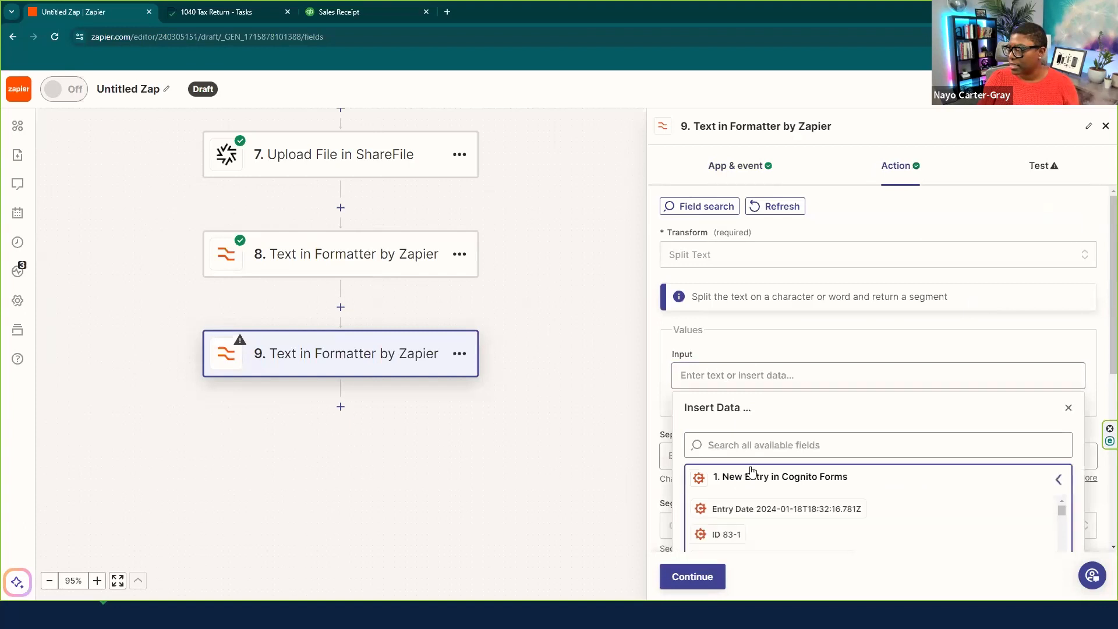
scroll(751, 459, "down", 2)
scroll(756, 361, "up", 2)
left_click(756, 330)
type("tax")
left_click(797, 380)
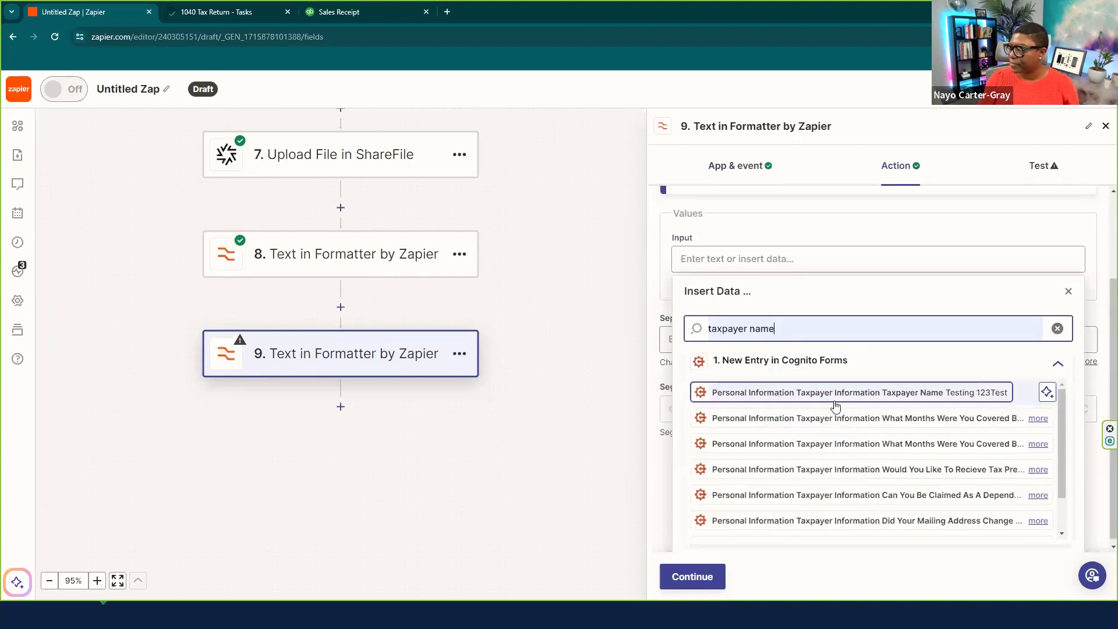
left_click(838, 392)
left_click(1068, 291)
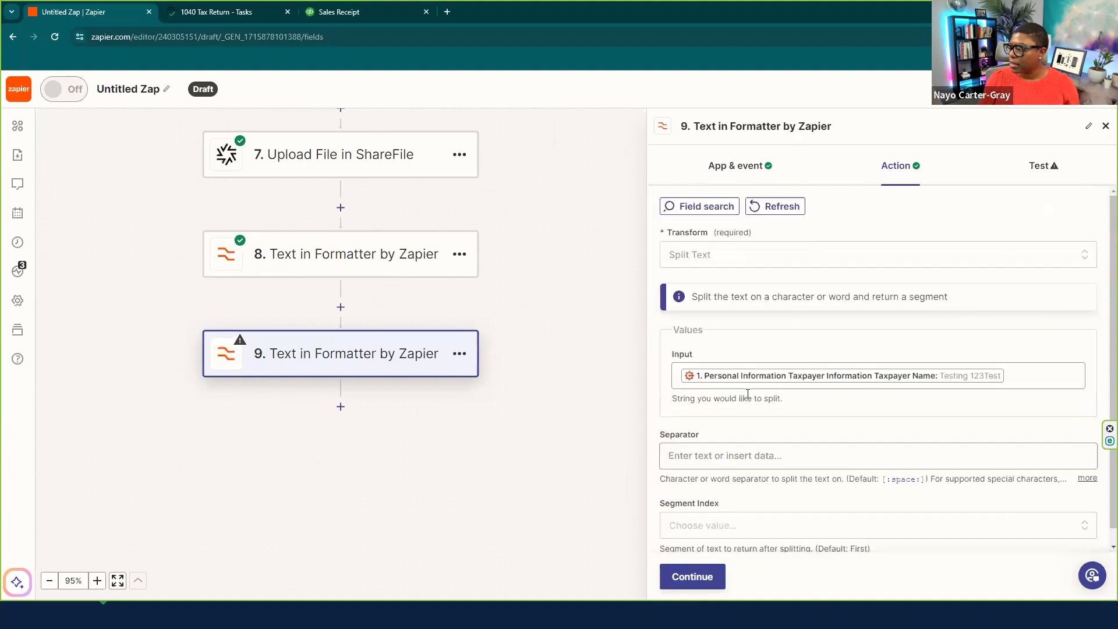
- Paste [:space:] as separator, set Segment Index to Second, and continue
left_click(690, 453)
type("[:space:]")
left_click(704, 524)
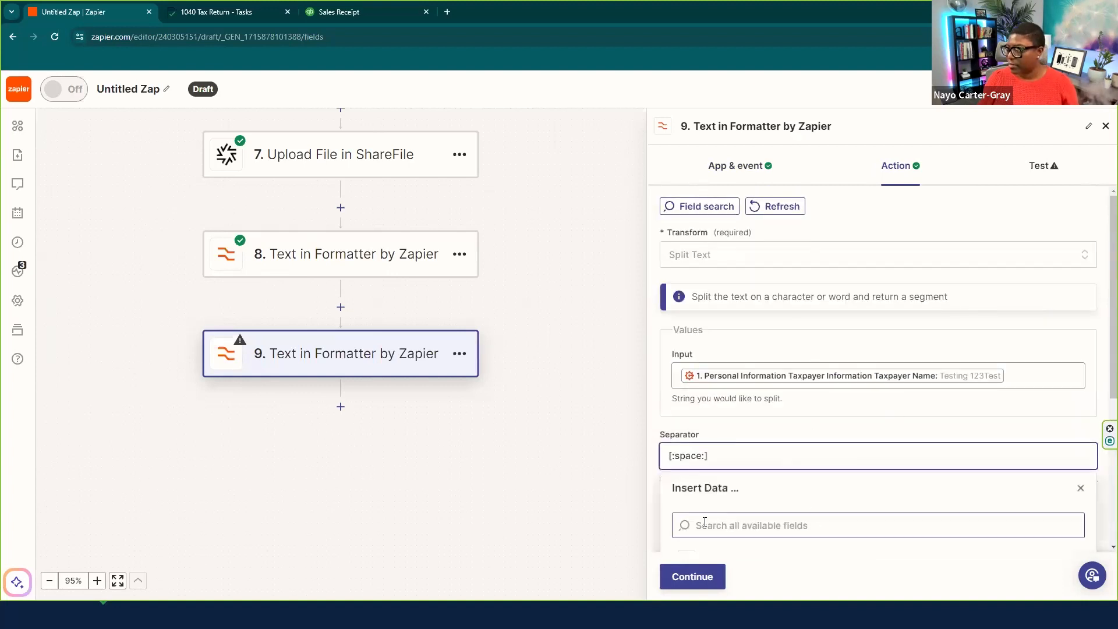
scroll(976, 459, "down", 3)
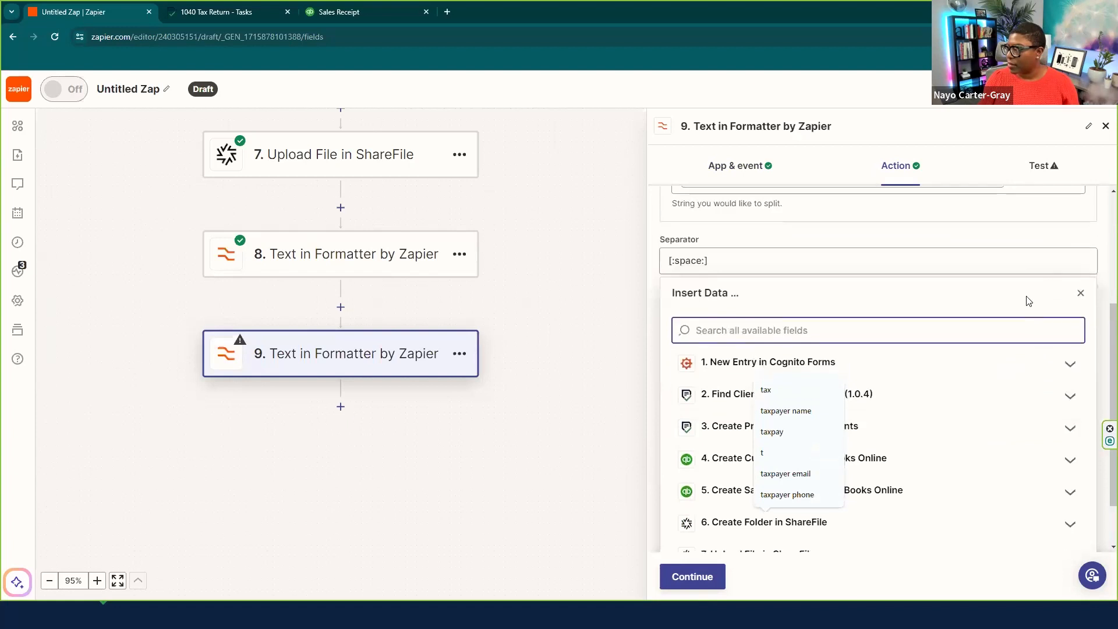
left_click(1102, 271)
scroll(798, 510, "down", 1)
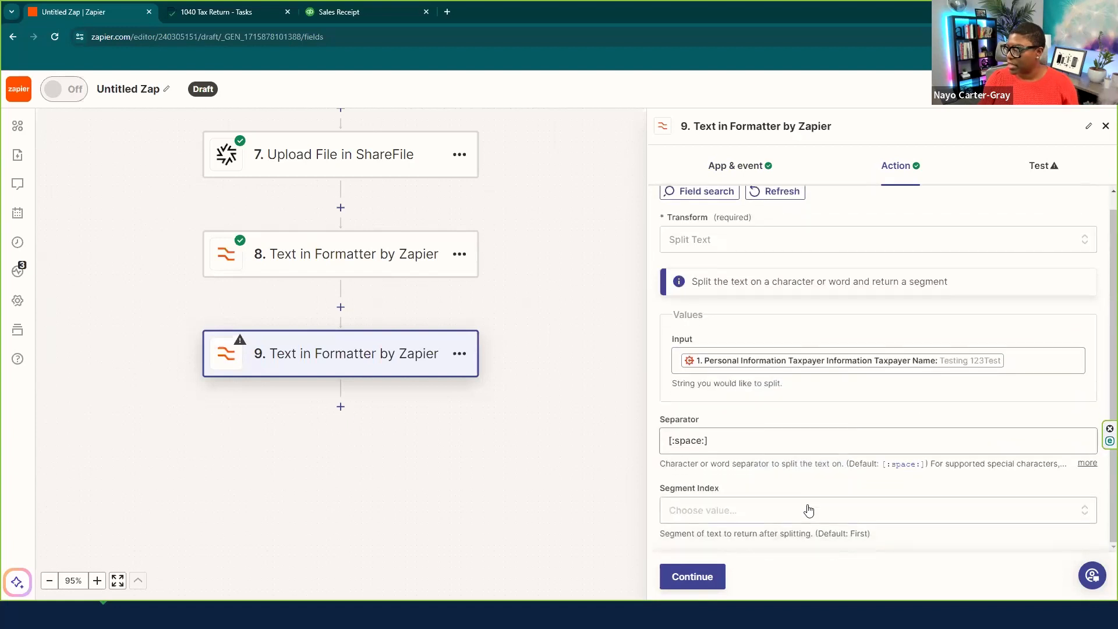
left_click(737, 515)
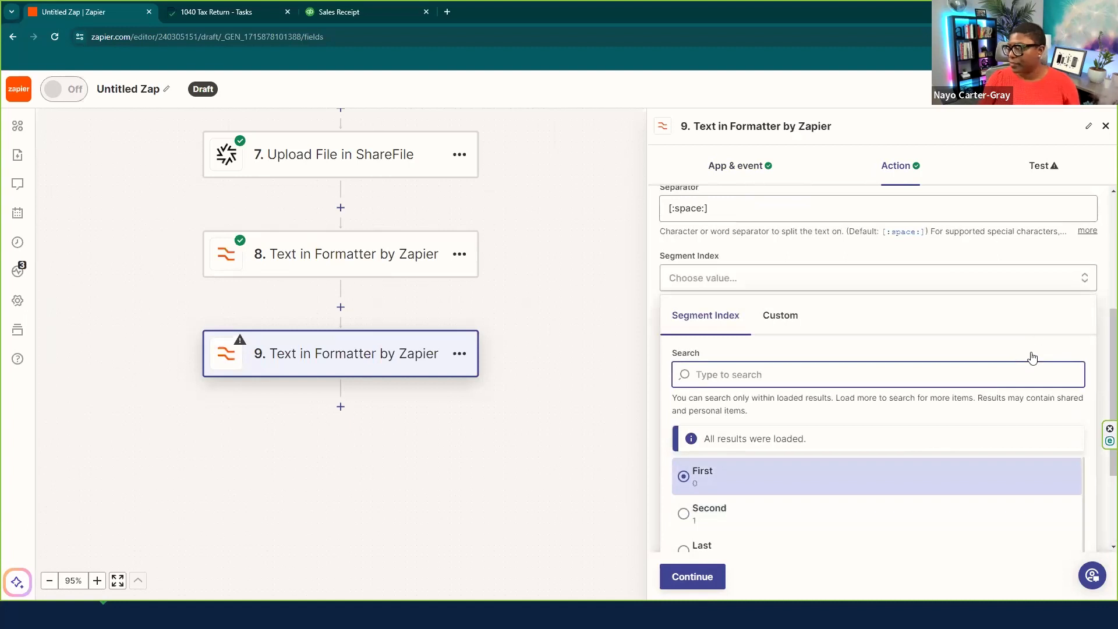
left_click(745, 279)
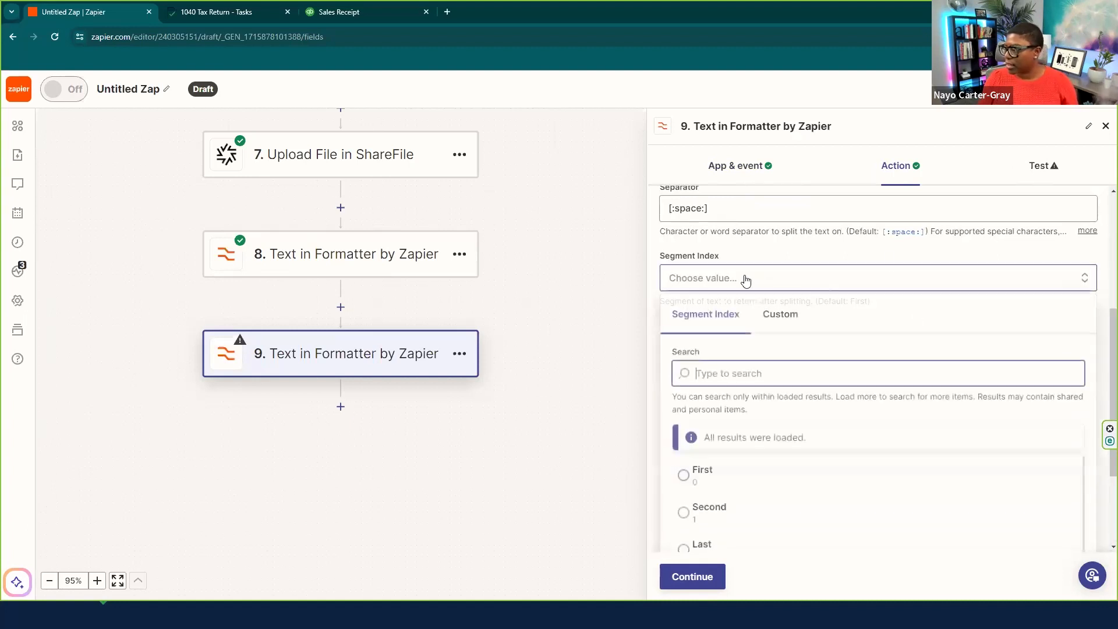
left_click(684, 517)
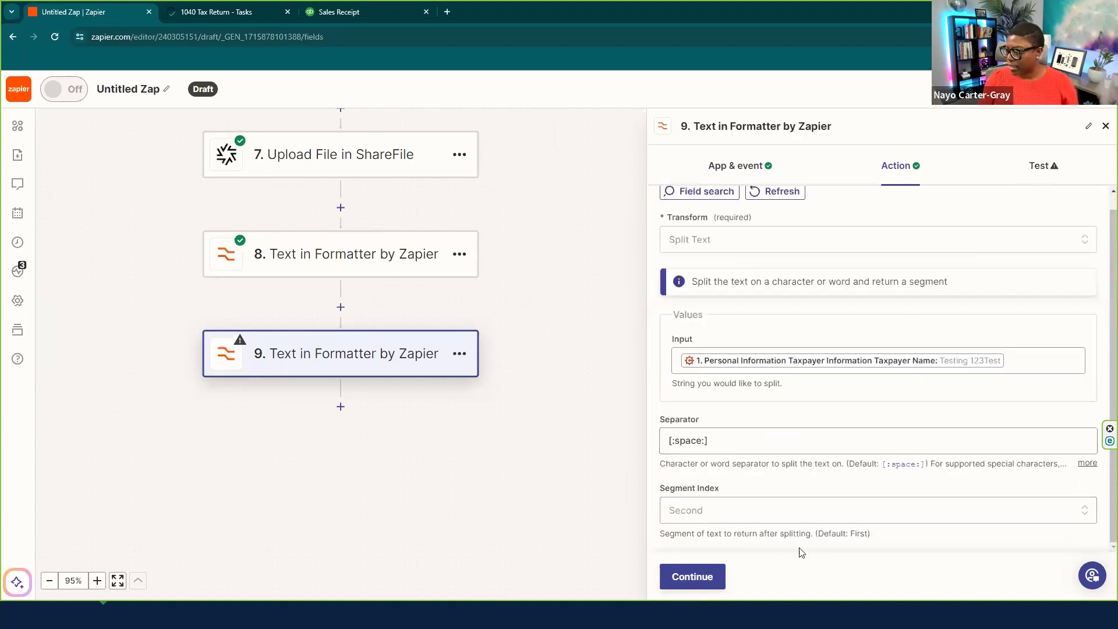
left_click(694, 577)
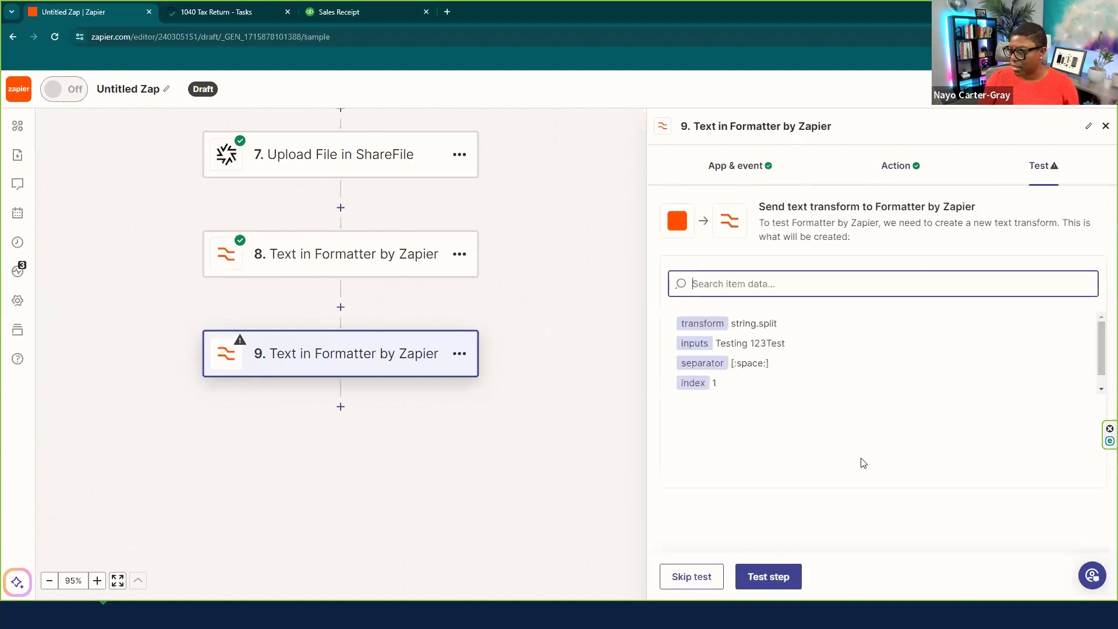
- Test step 9, which outputs 123Test, then add a new step below it
left_click(766, 577)
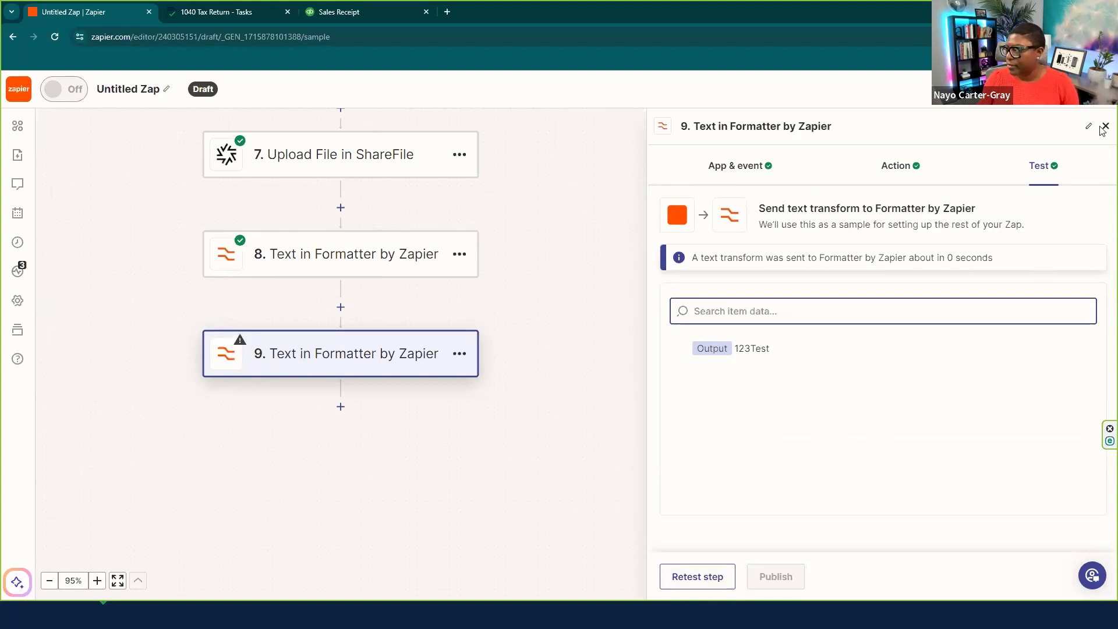
left_click(340, 406)
- Make step 10 a ShareFile Create Client User action on the connected account
left_click(402, 204)
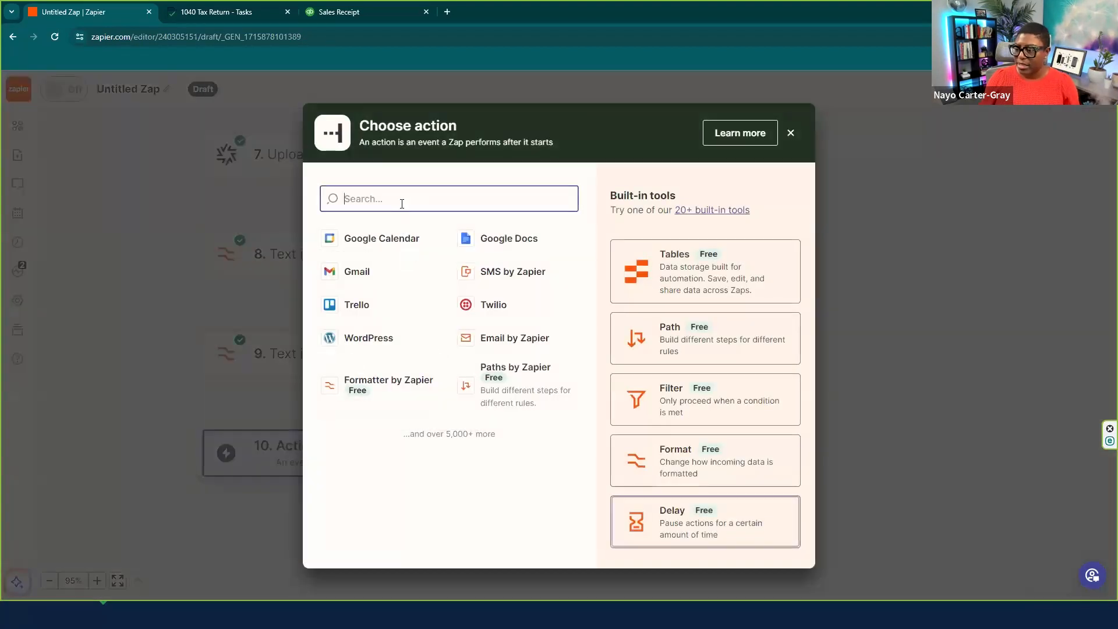
type("sh")
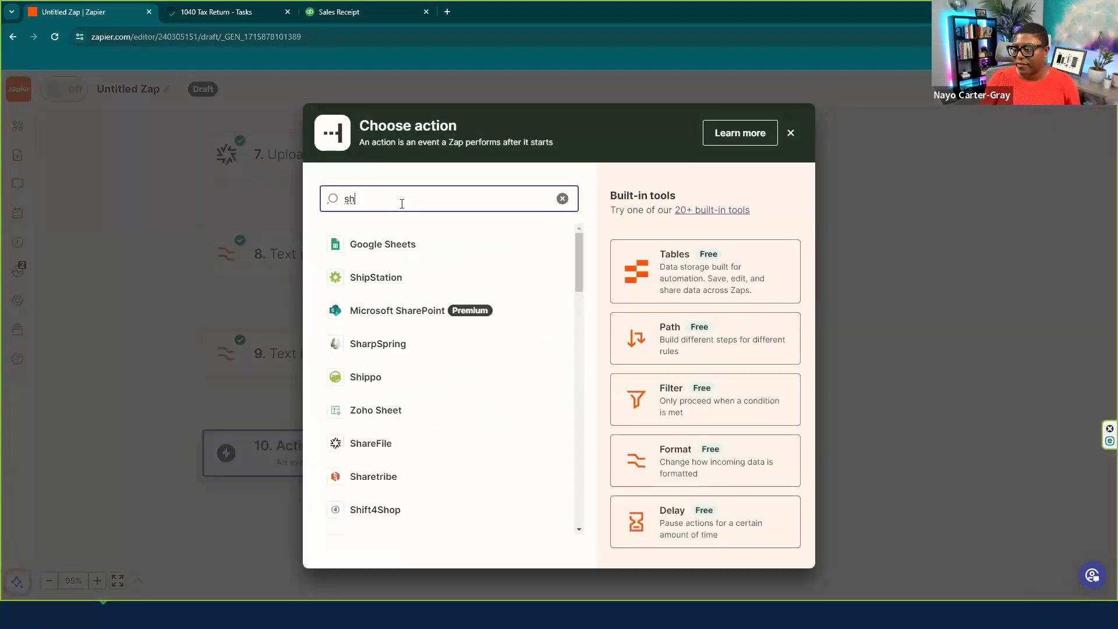
type("a")
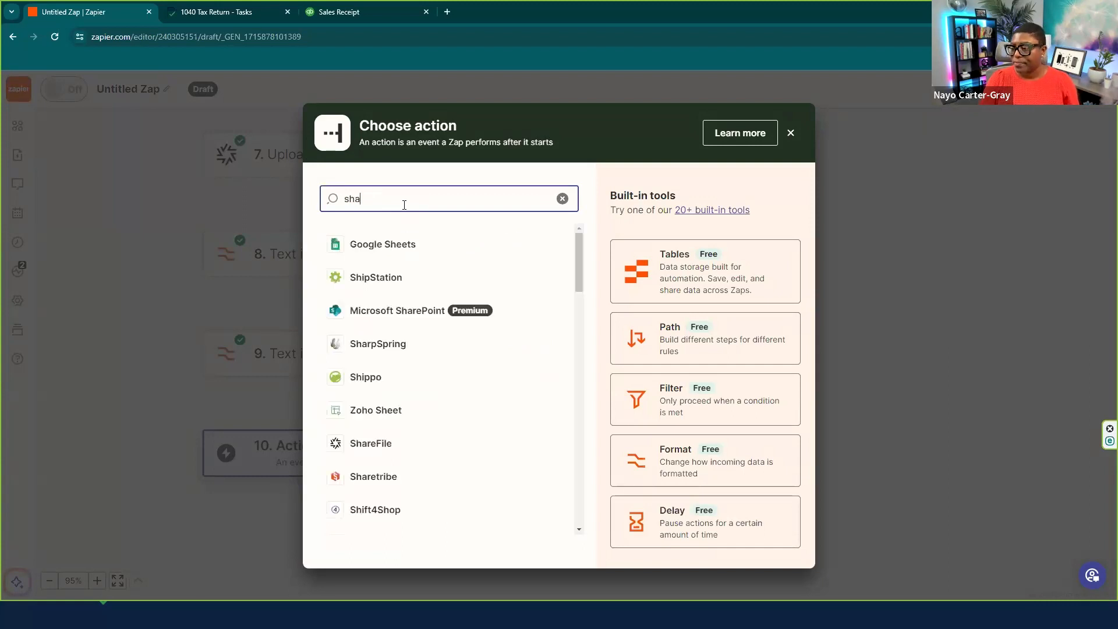
type("refile")
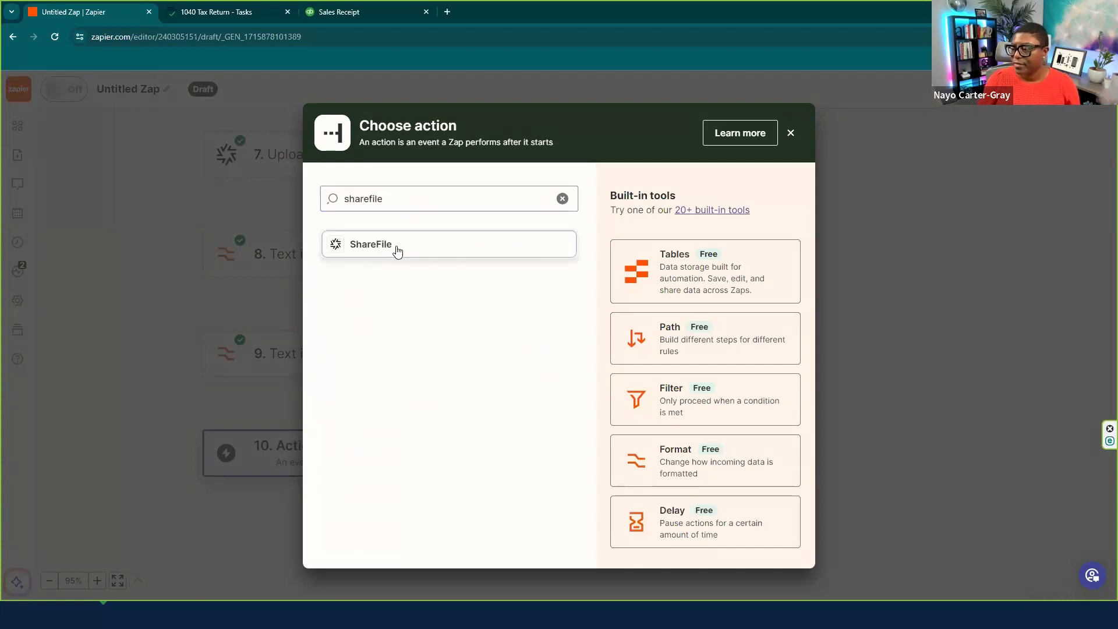
left_click(395, 247)
left_click(724, 272)
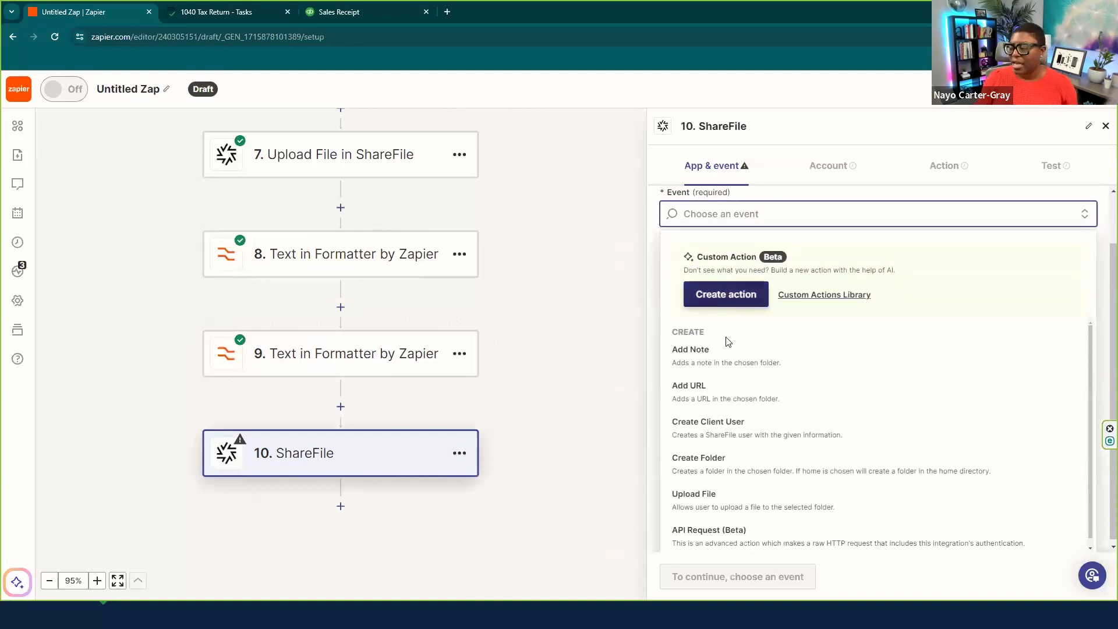
left_click(727, 434)
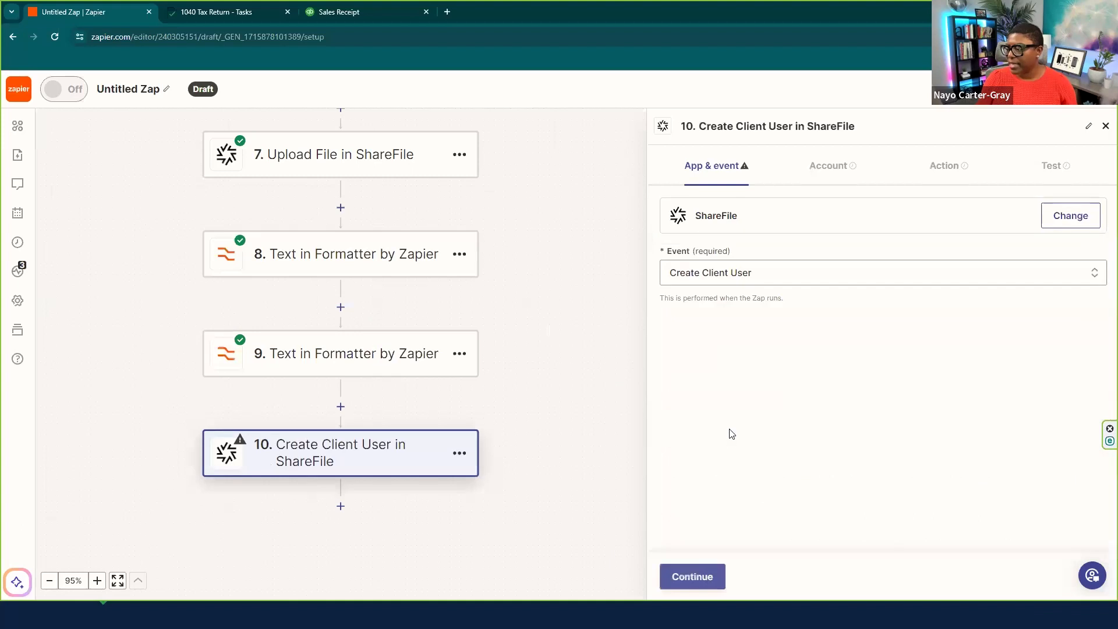
left_click(699, 577)
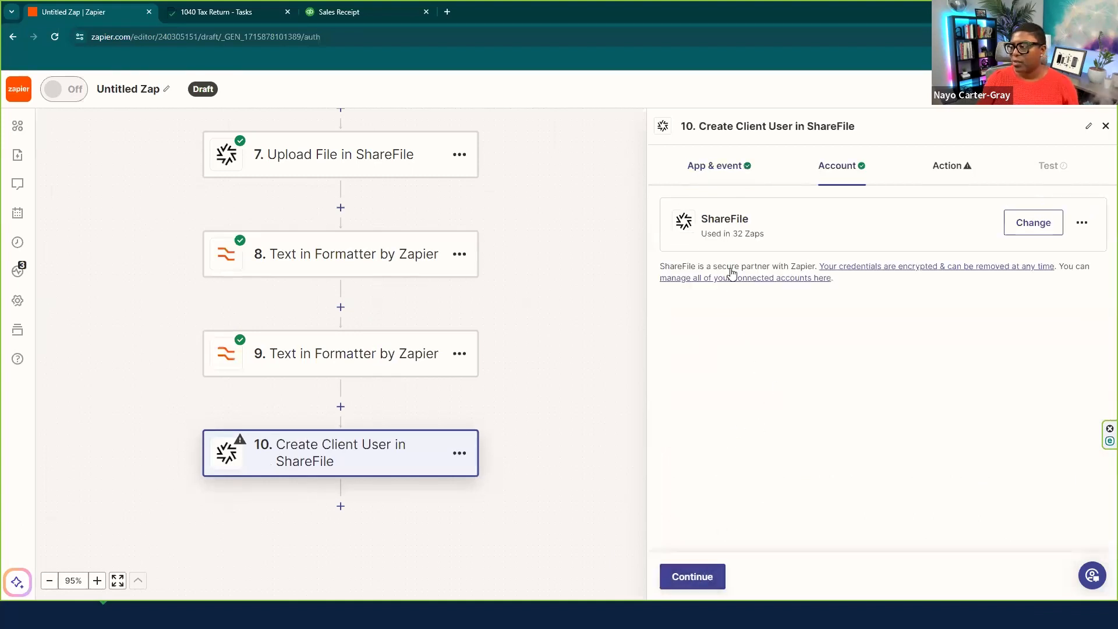
left_click(696, 575)
- Map Taxpayer Email from Cognito Forms into the Email field
left_click(691, 253)
left_click(725, 362)
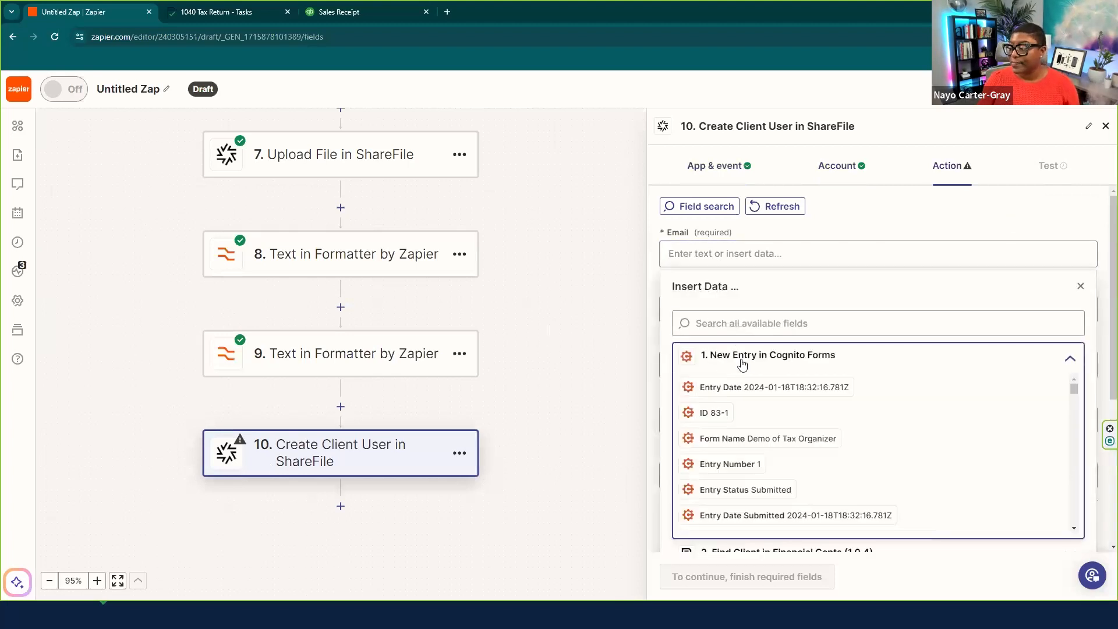
left_click(745, 324)
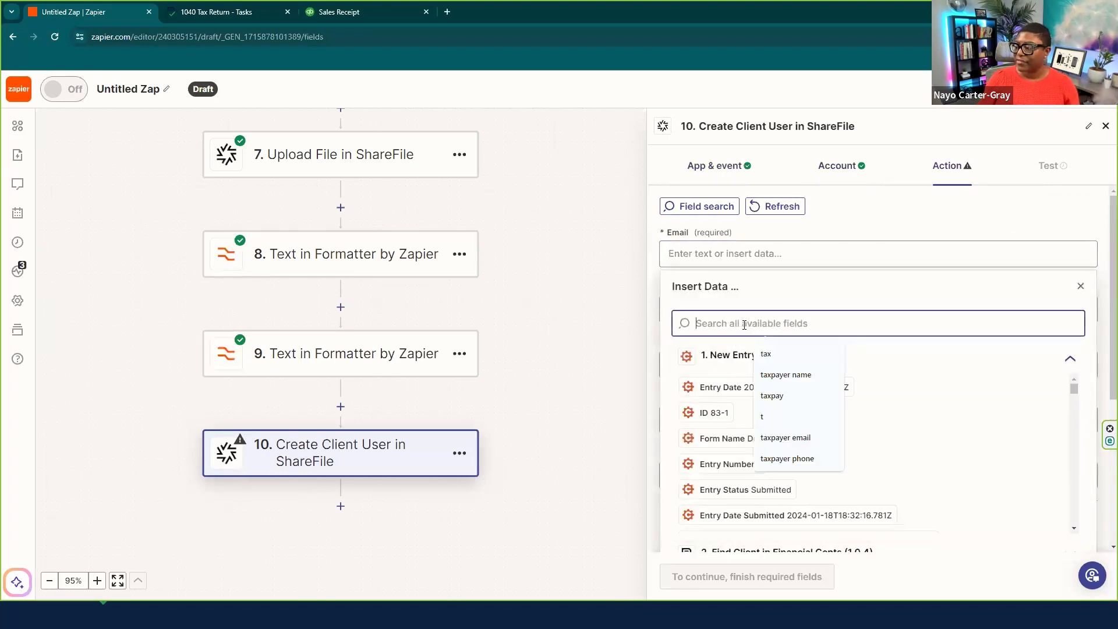
type("taxpayer email")
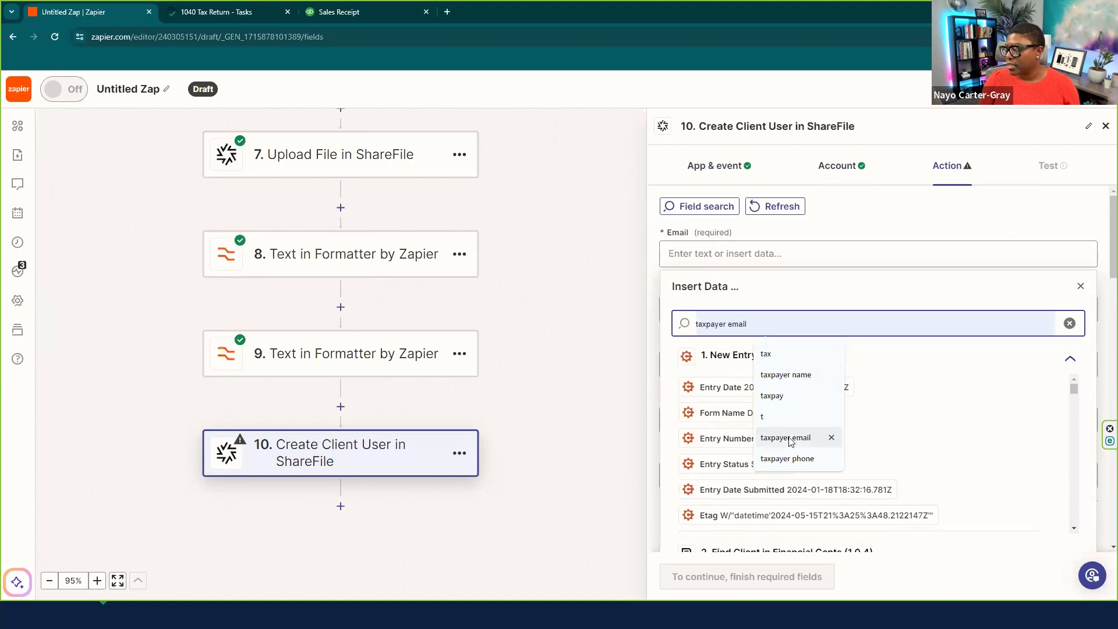
left_click(785, 437)
left_click(1065, 387)
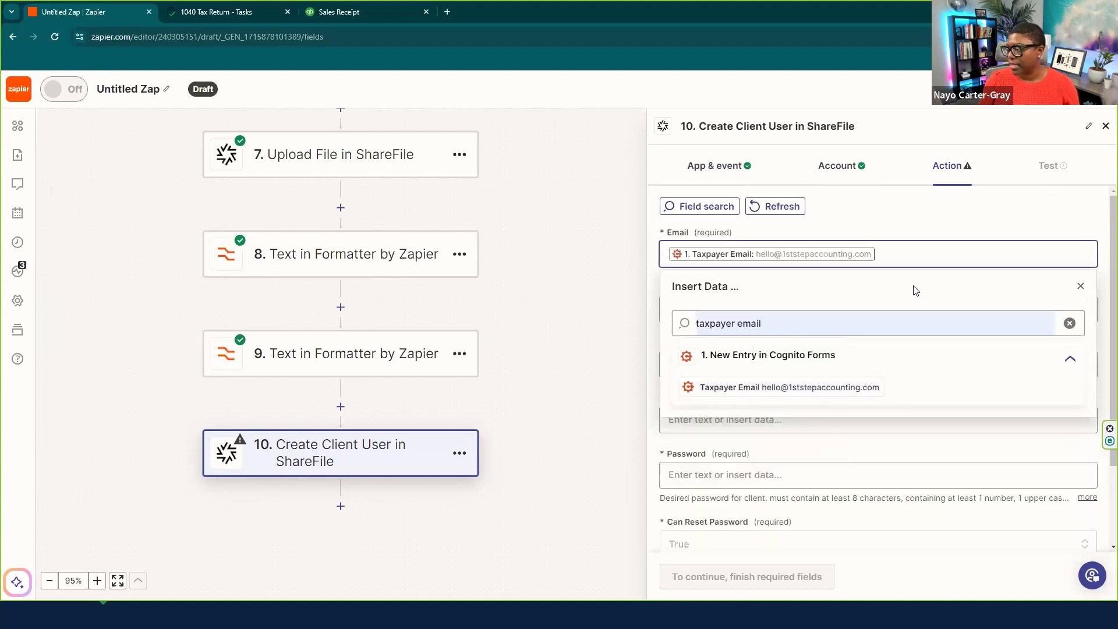
left_click(1086, 285)
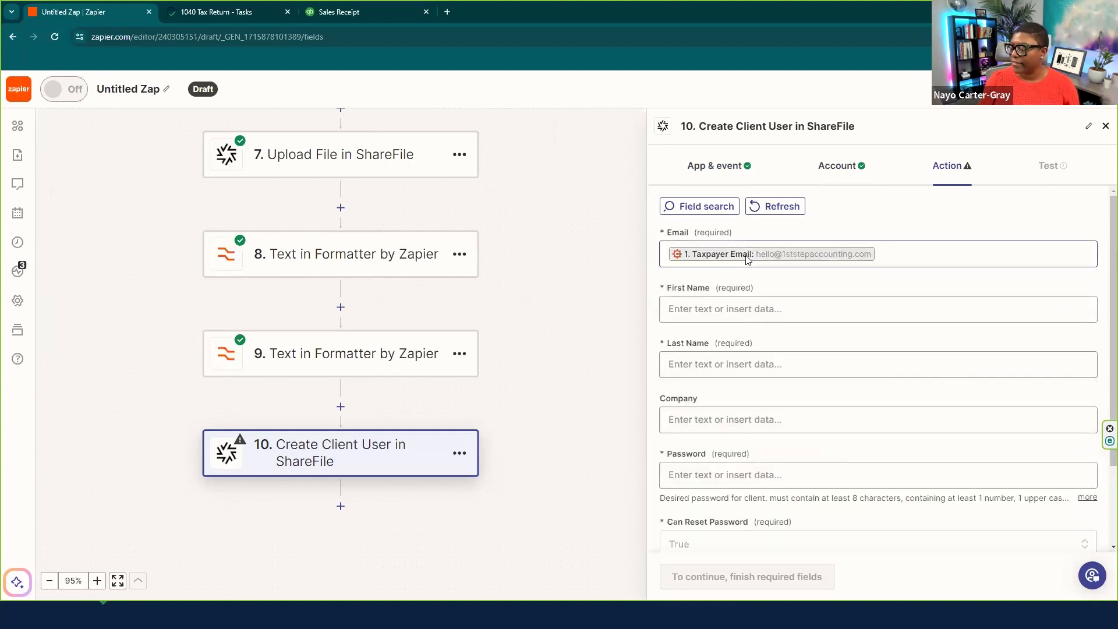
- Set First Name to step 8's output and Last Name to step 9's output
left_click(728, 309)
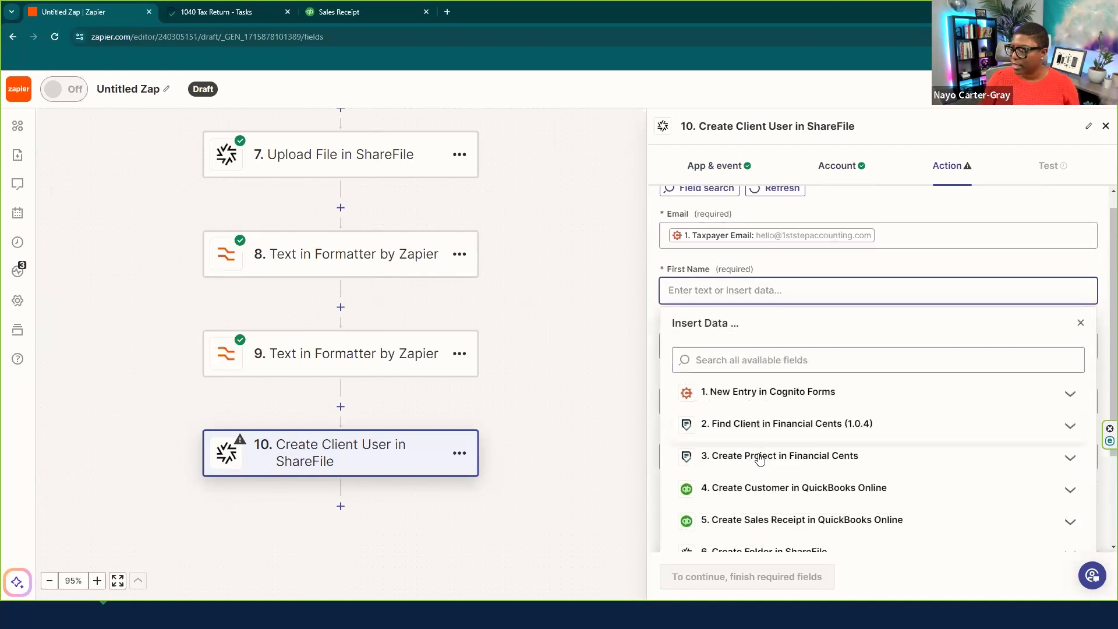
scroll(760, 458, "down", 3)
left_click(773, 489)
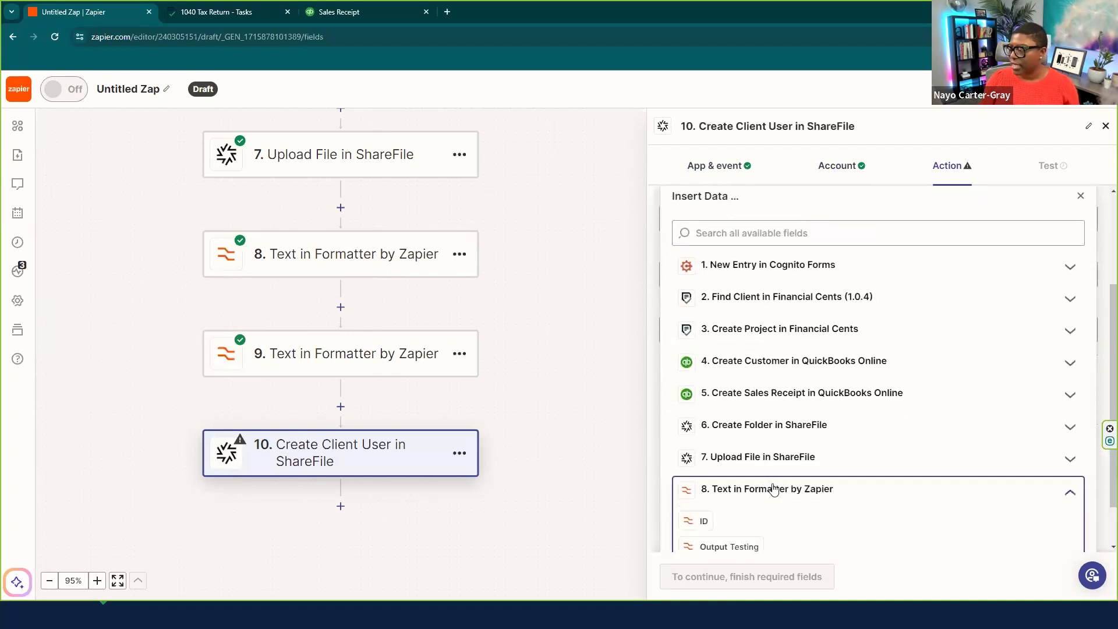
scroll(757, 477, "down", 1)
left_click(726, 491)
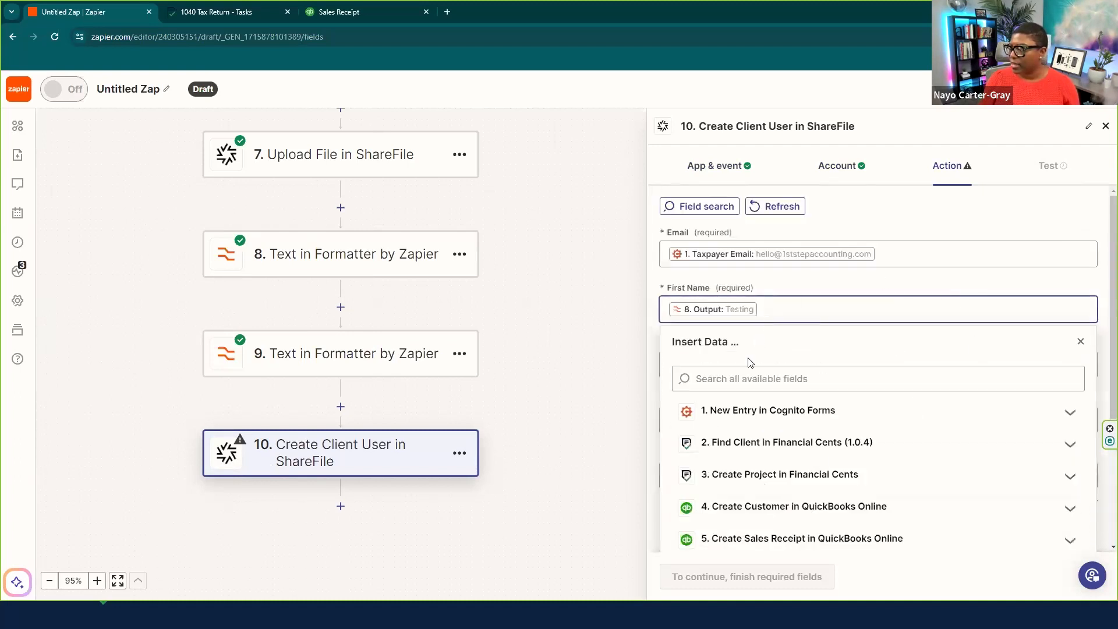
left_click(1081, 341)
left_click(732, 362)
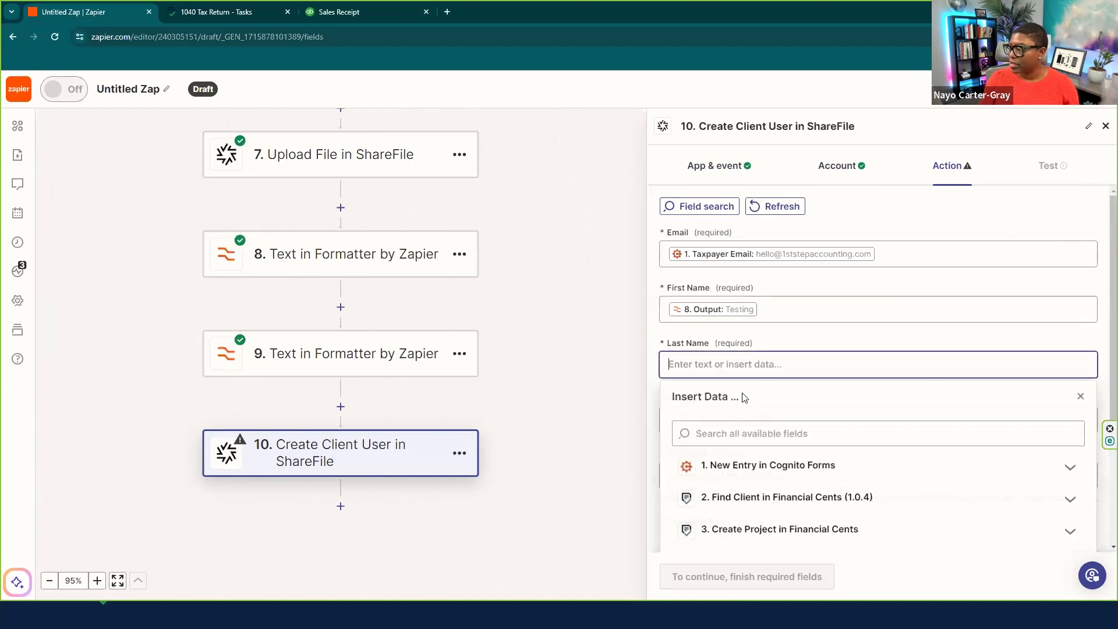
scroll(739, 489, "down", 3)
left_click(741, 524)
scroll(753, 493, "down", 1)
left_click(731, 521)
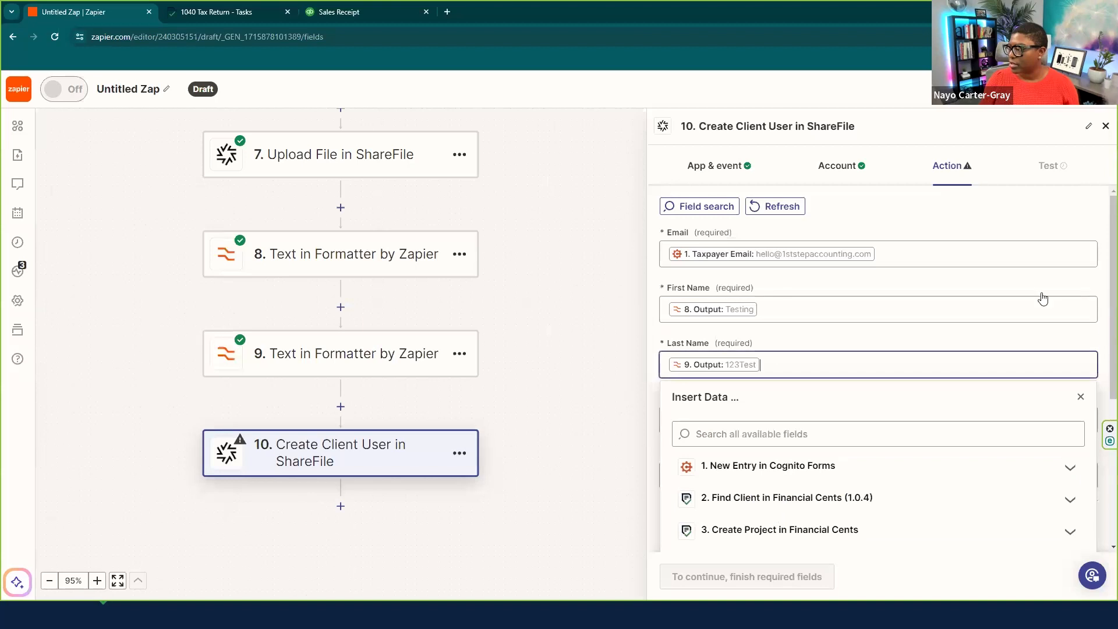
left_click(1080, 396)
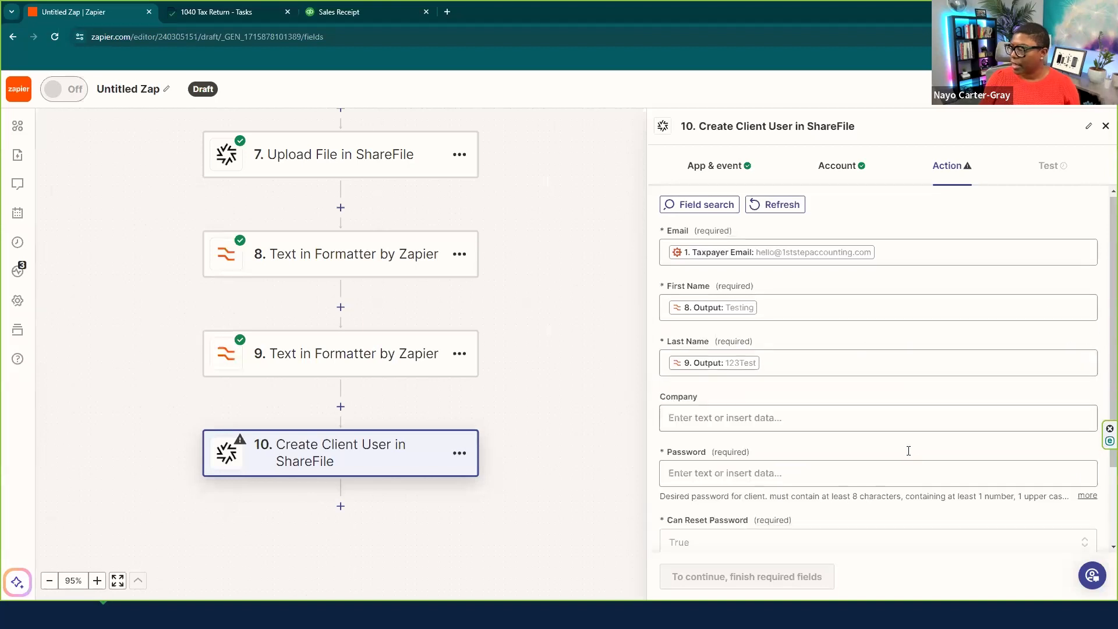
- Enter the client password, keep Can Reset Password True, and continue to testing
scroll(908, 449, "down", 2)
left_click(667, 370)
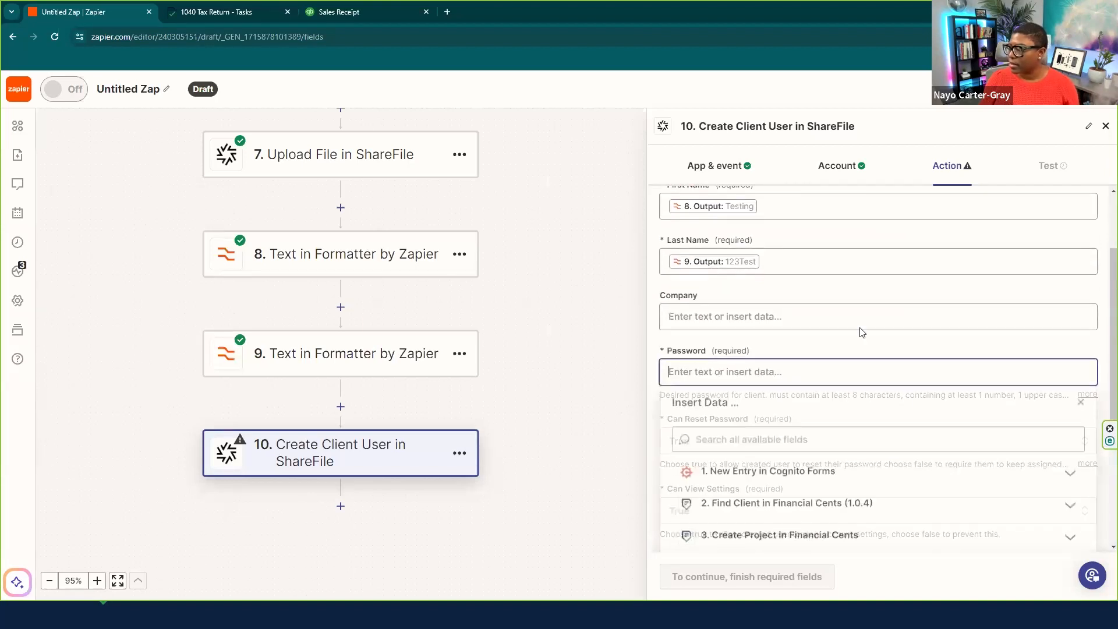
type("Password12")
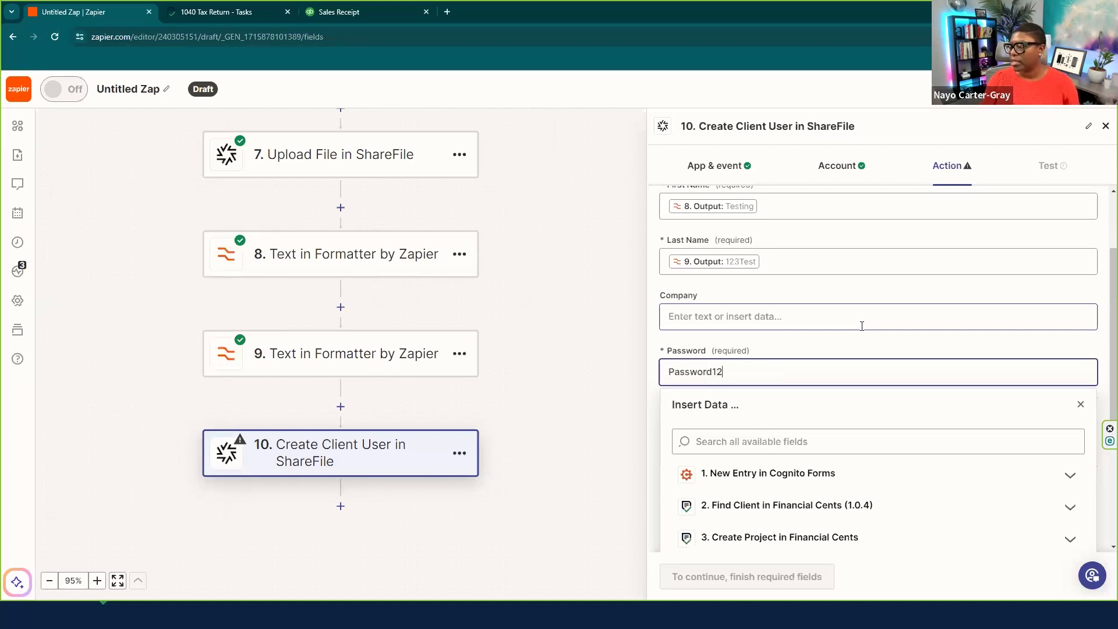
key("Tab")
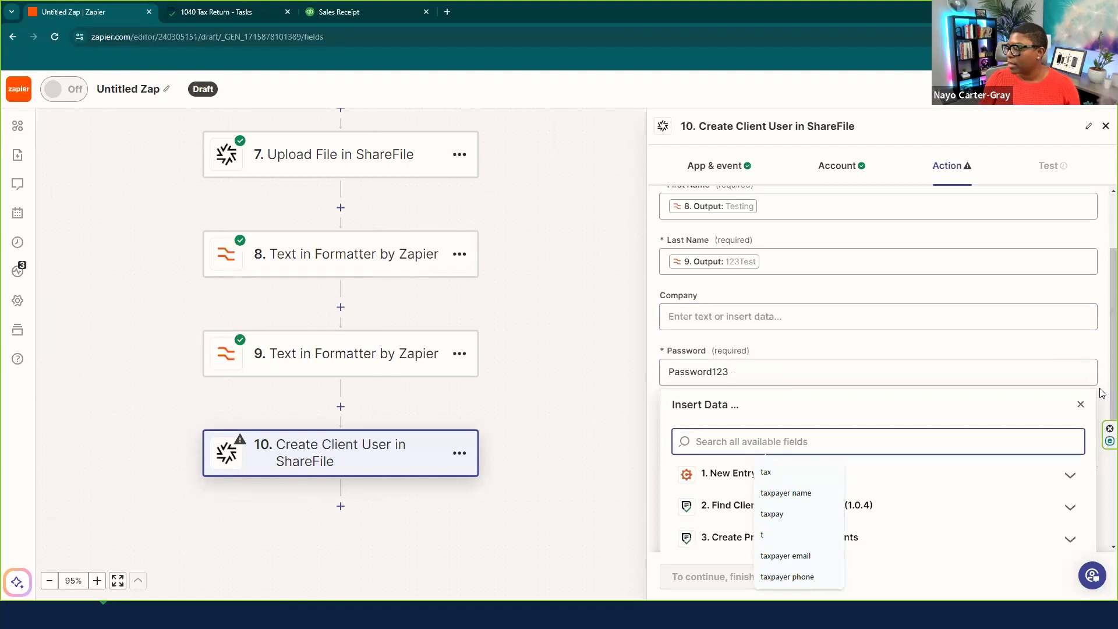
left_click(1102, 393)
left_click(718, 442)
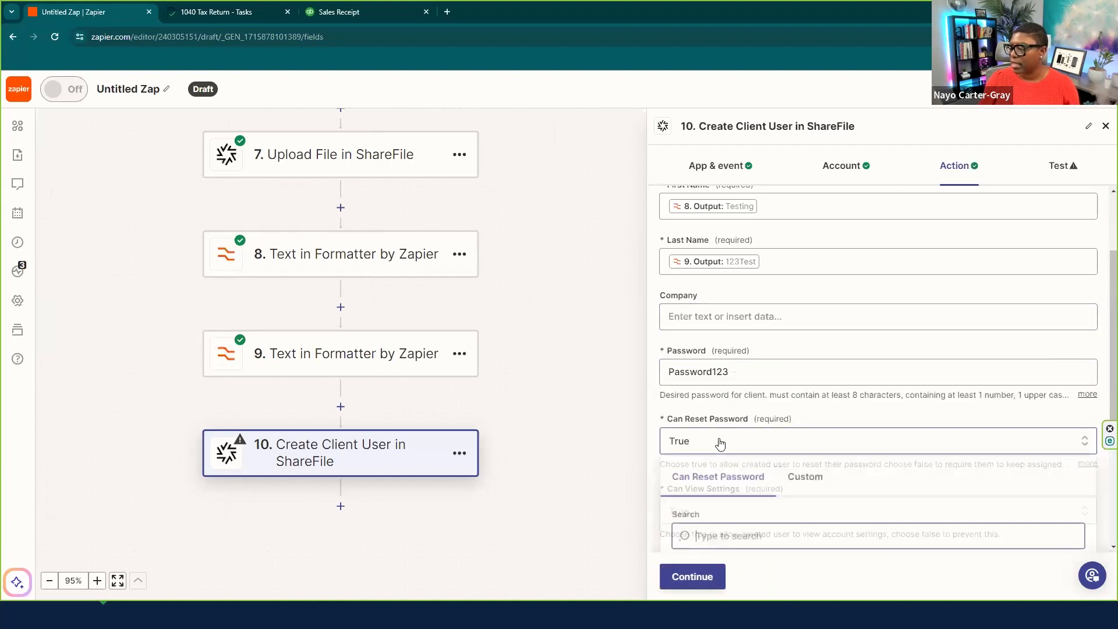
left_click(1086, 420)
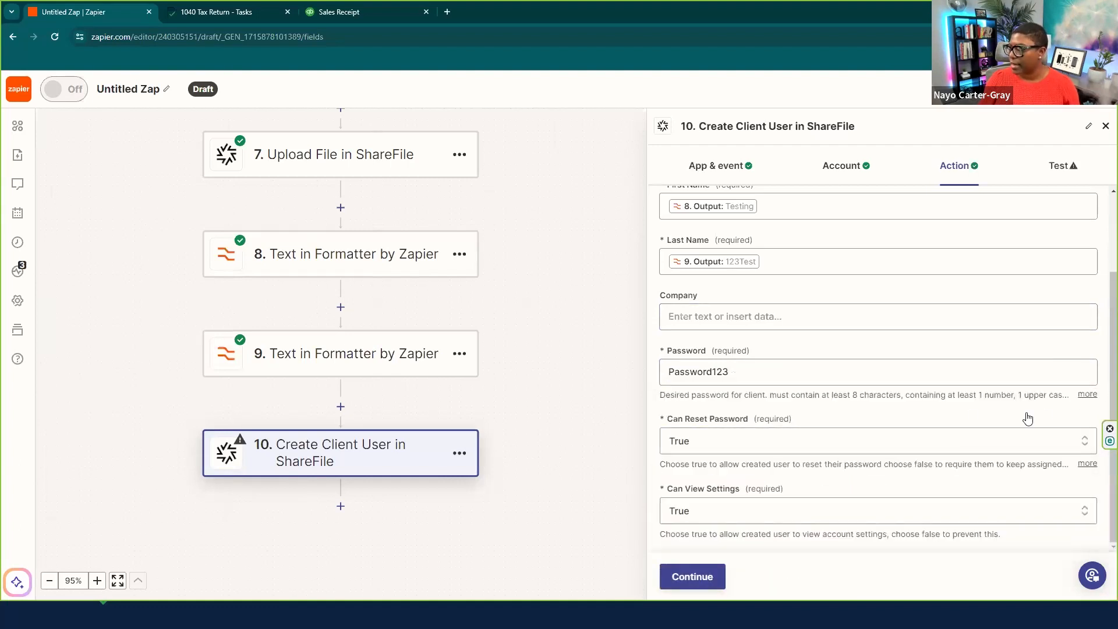
left_click(696, 577)
- Run step 10's test, then skip it after ShareFile's user-conflict error
left_click(772, 577)
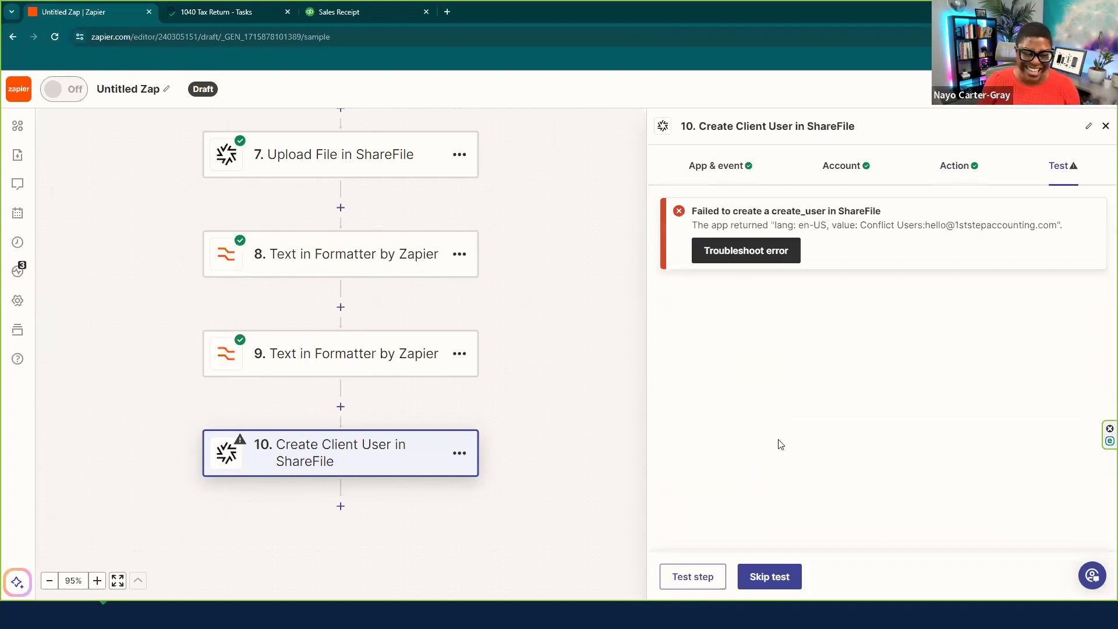
left_click(751, 577)
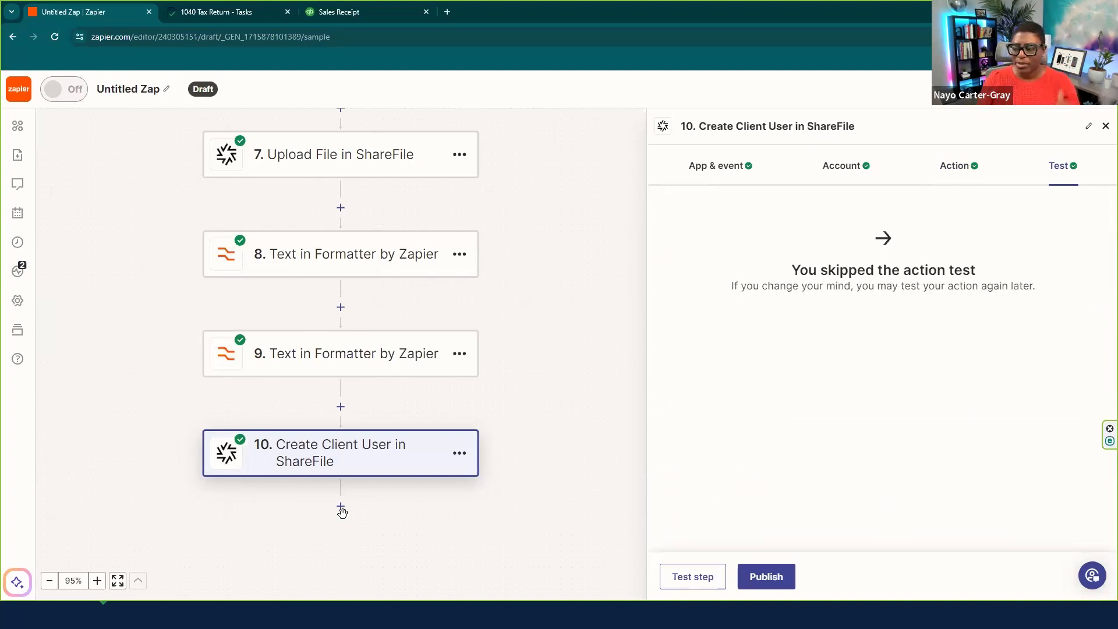
- Add a Paths step as step 11 after step 10 and open Path A's rules
left_click(340, 505)
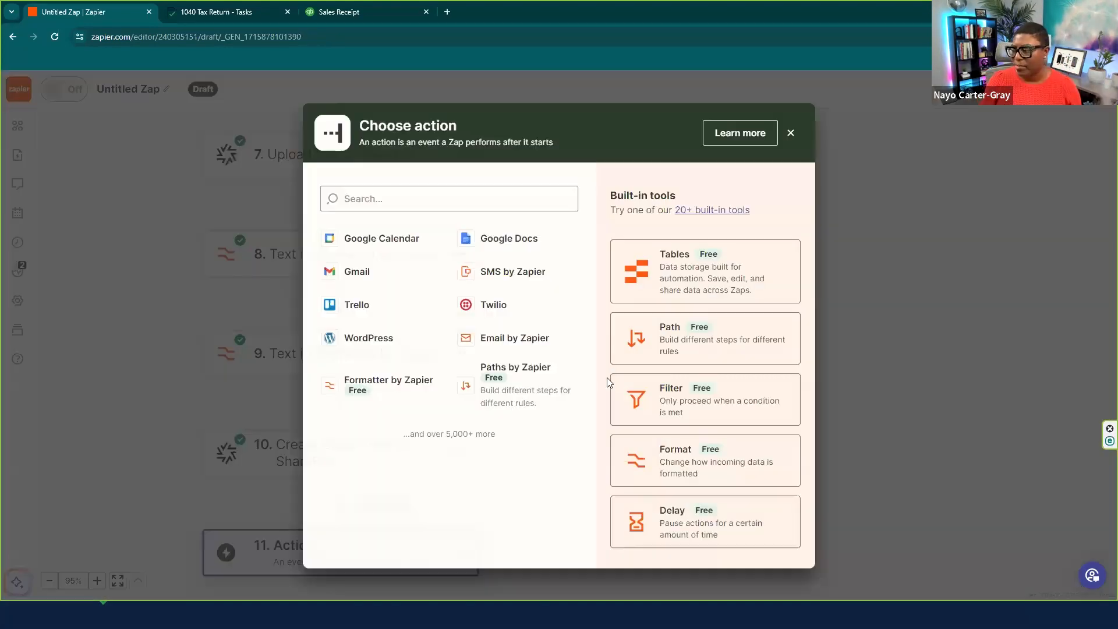
left_click(693, 348)
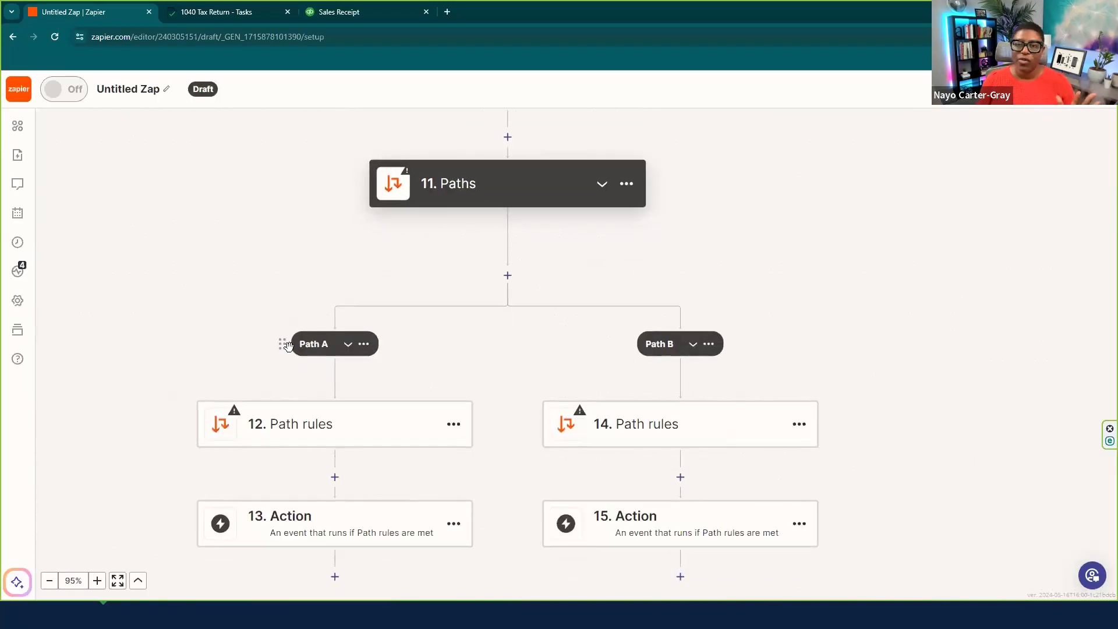
left_click(309, 446)
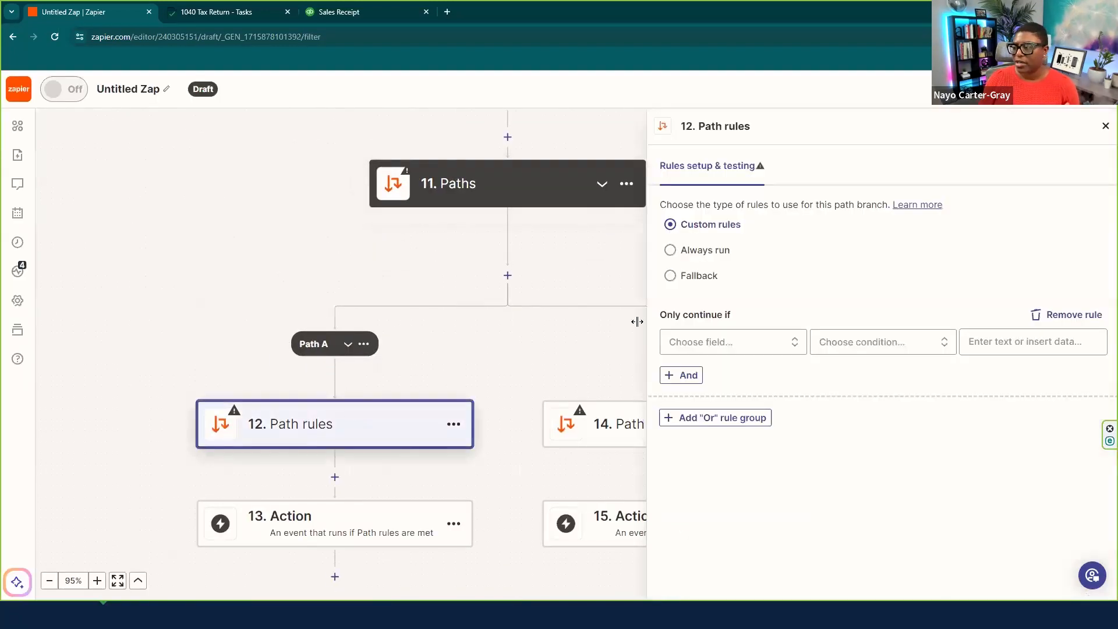
- Search the Cognito Forms entry fields for the rule using 'filing statu', trimmed to 'filing'
left_click(708, 344)
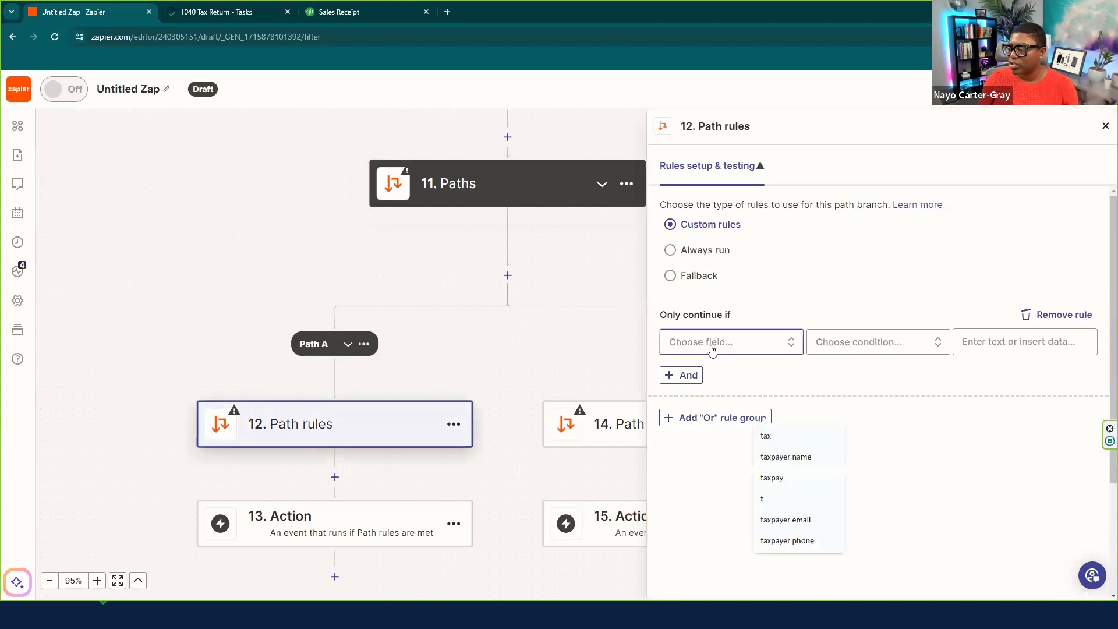
left_click(712, 442)
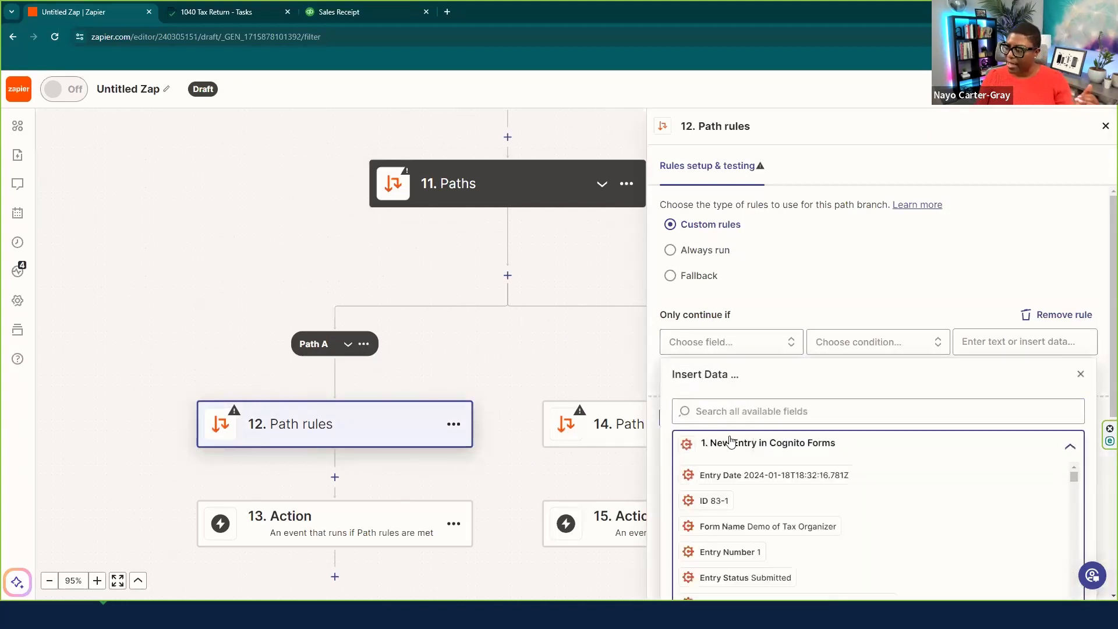
left_click(745, 413)
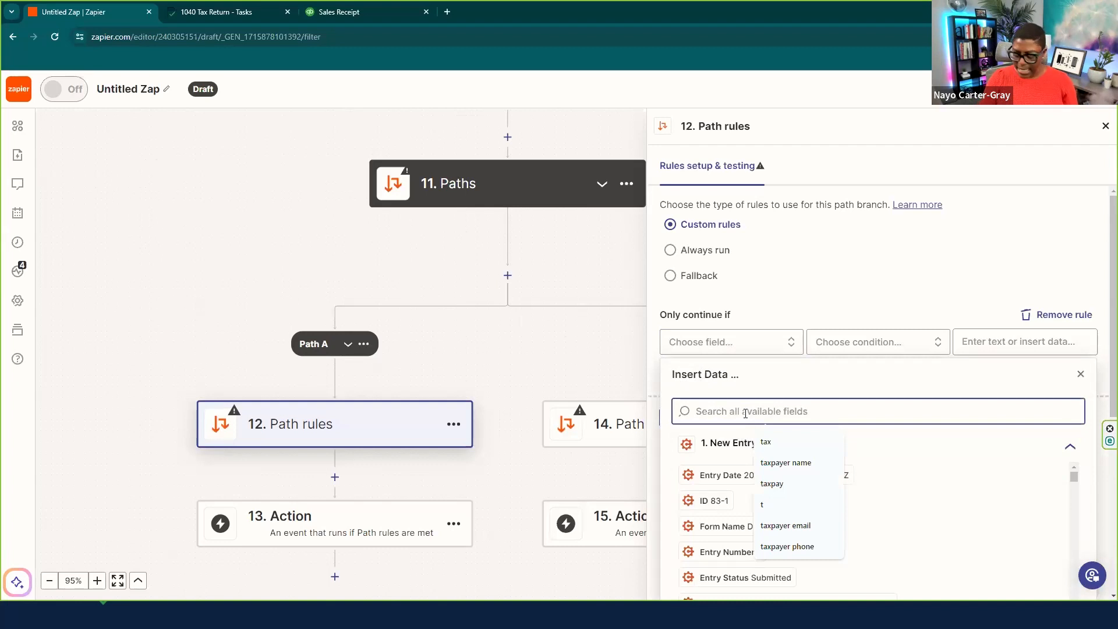
type("filing")
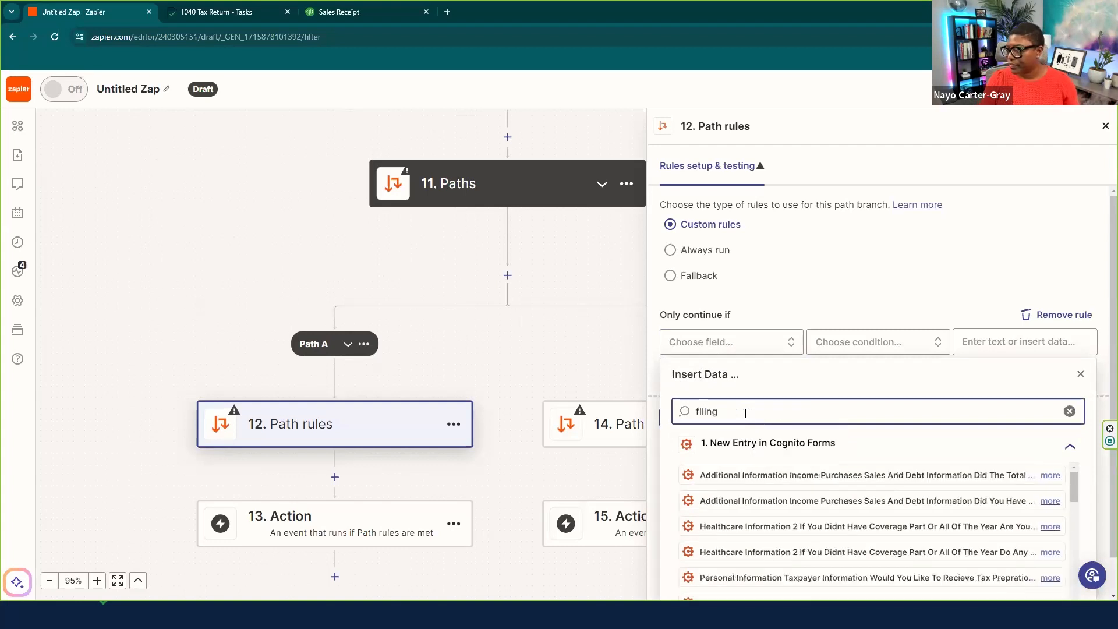
type(" statu")
scroll(815, 431, "down", 2)
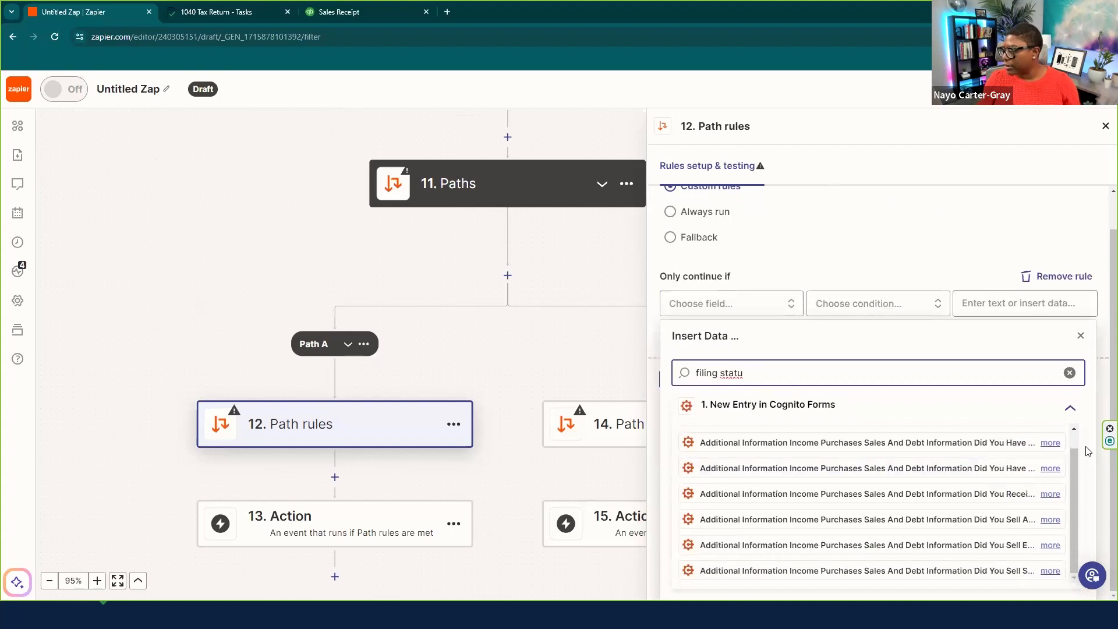
scroll(807, 424, "up", 3)
left_click_drag(744, 411, 725, 411)
key("BackSpace")
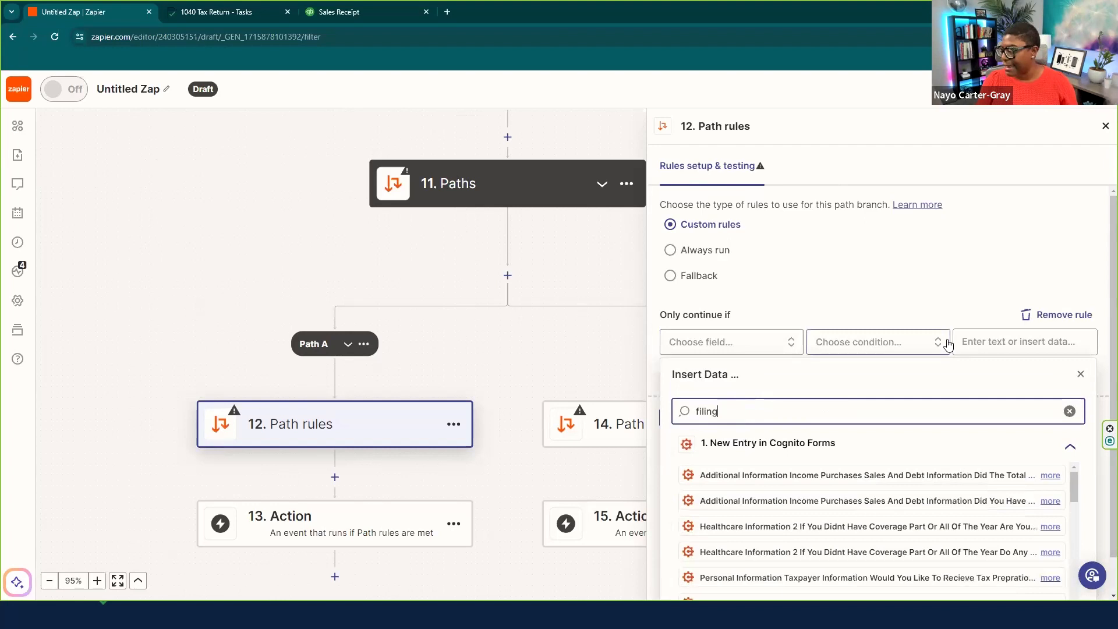
scroll(778, 422, "down", 1)
scroll(1058, 459, "down", 10)
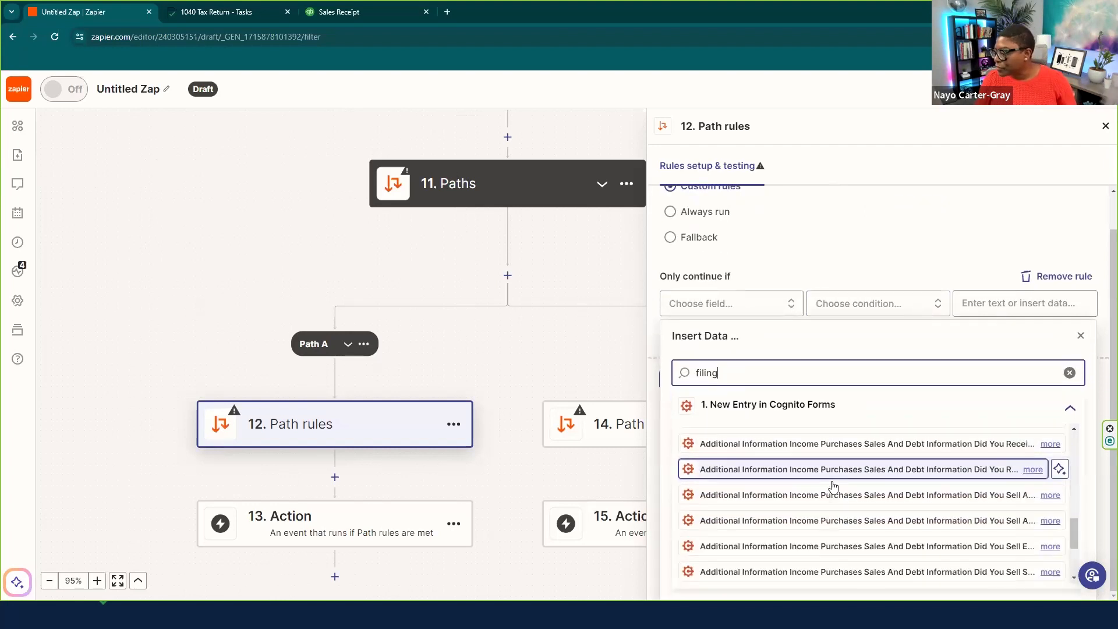
scroll(1054, 454, "down", 1)
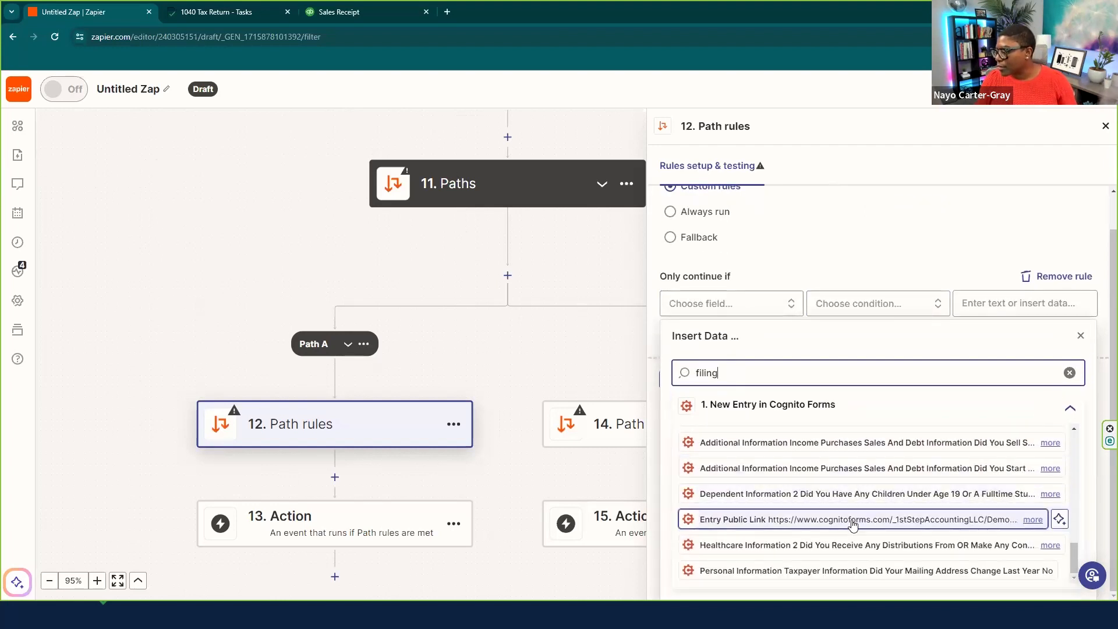
scroll(911, 559, "up", 3)
scroll(836, 541, "up", 5)
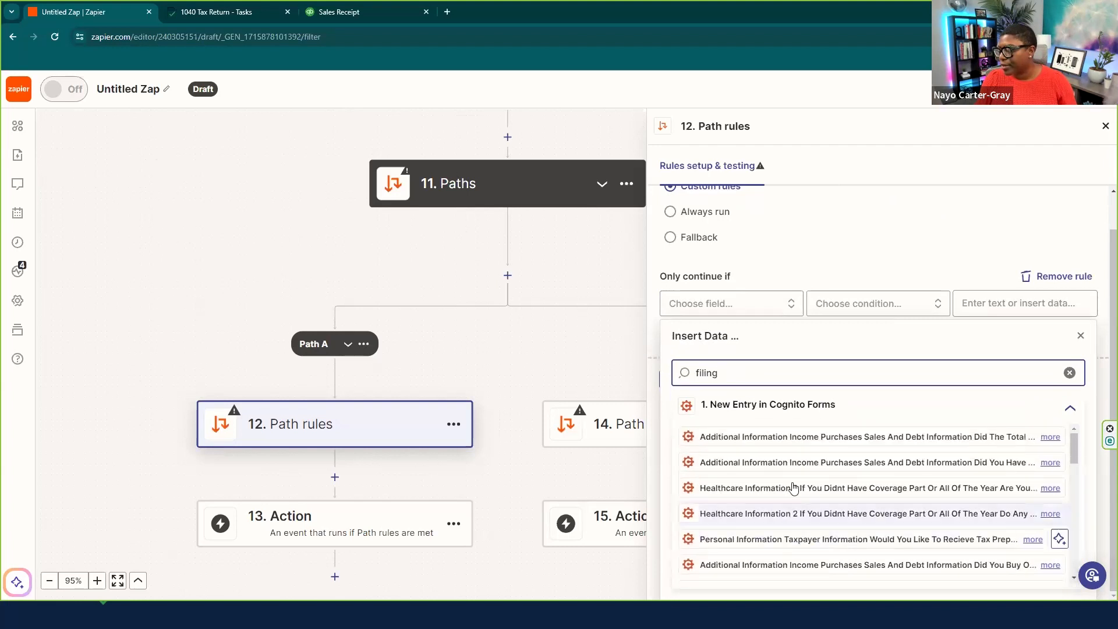
scroll(737, 406, "up", 1)
- Search the fields for 'new' and pick 'Are You A New Or Returning Client' as the rule field
key("BackSpace")
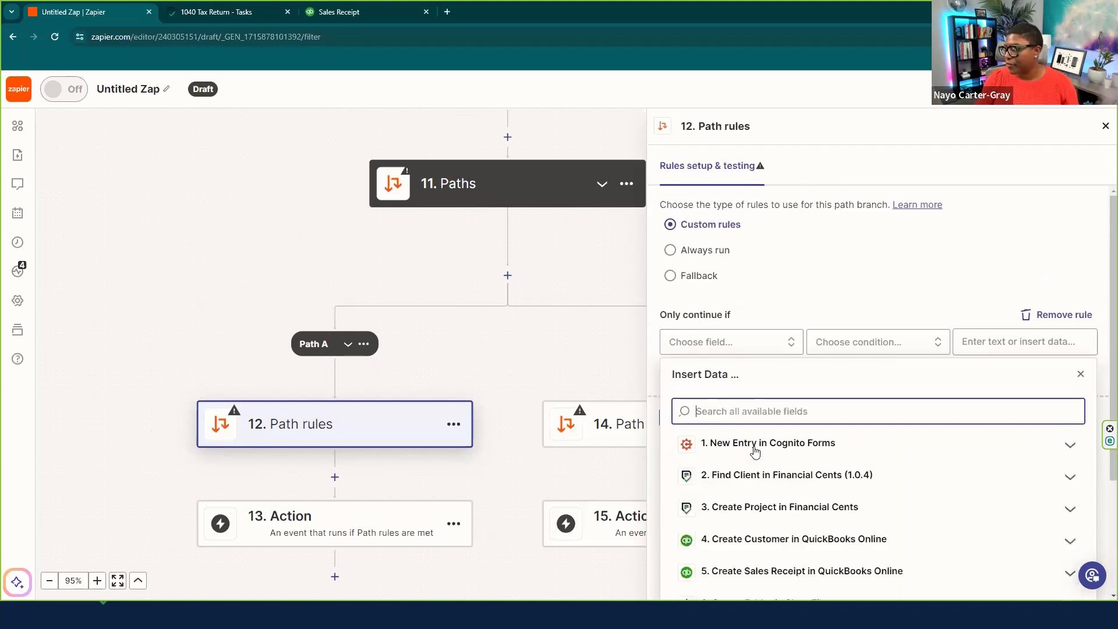
left_click(762, 443)
scroll(836, 294, "down", 1)
scroll(817, 310, "down", 4)
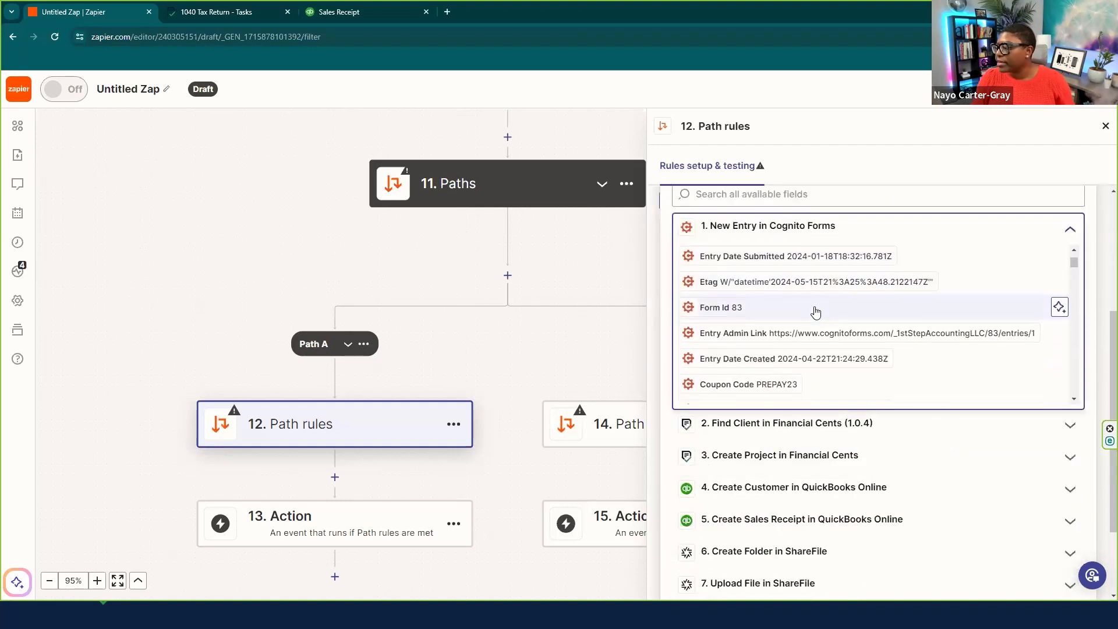
scroll(796, 344, "down", 6)
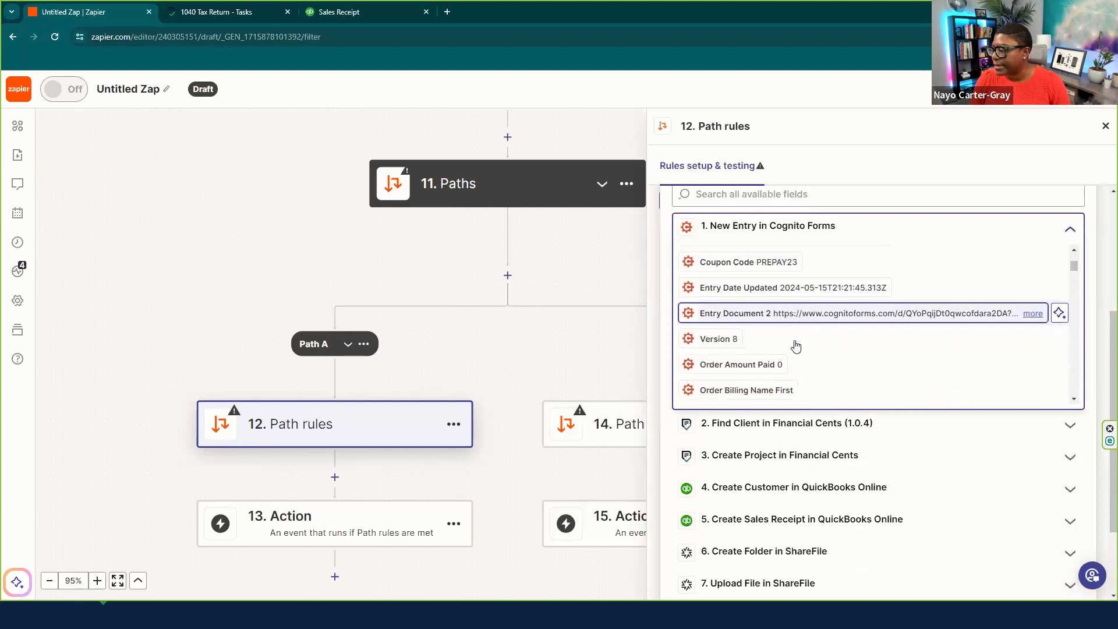
scroll(794, 350, "down", 4)
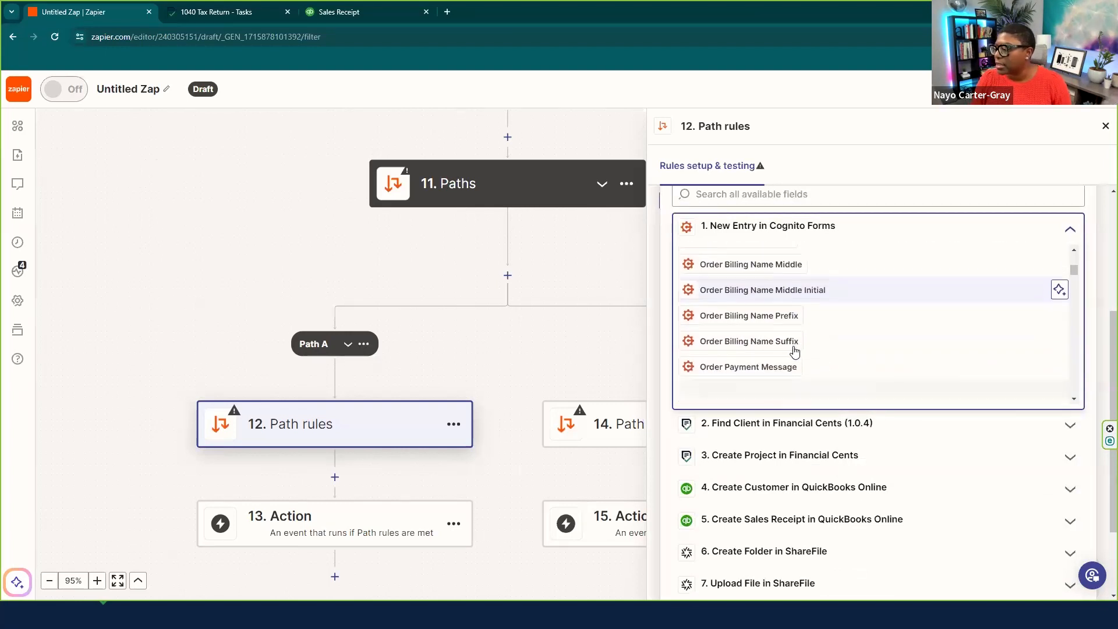
scroll(814, 355, "up", 15)
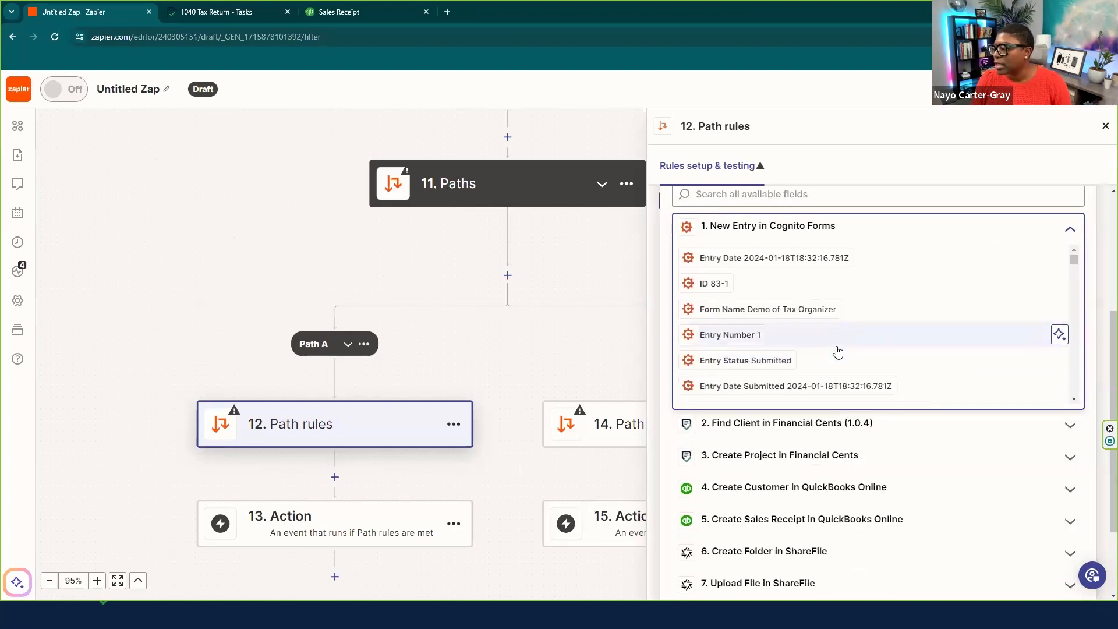
left_click(732, 197)
type("new")
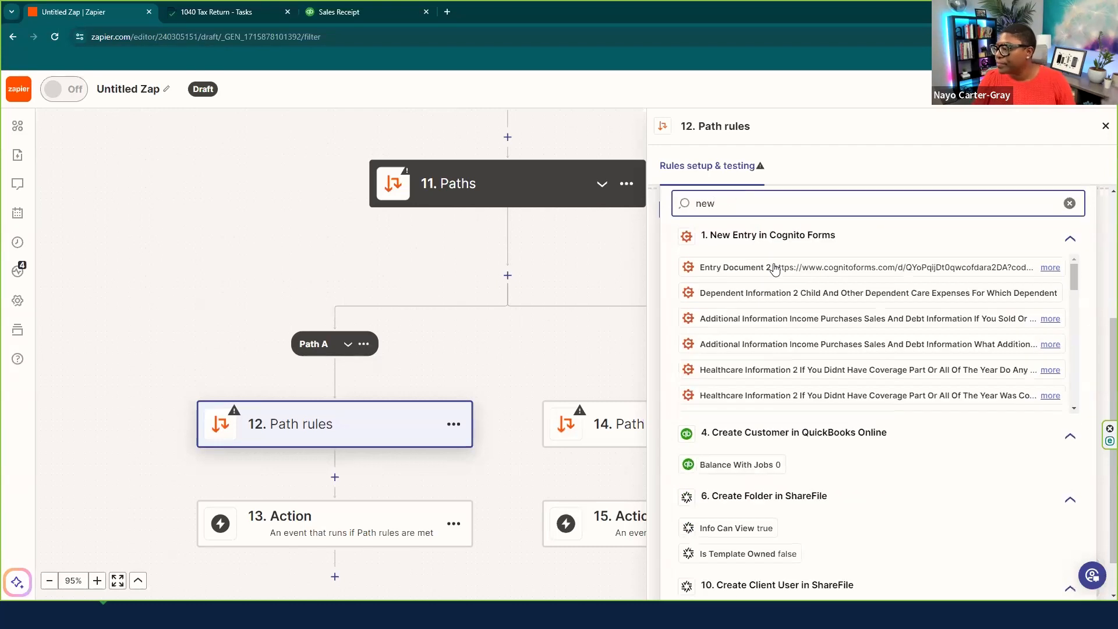
scroll(776, 323, "down", 3)
scroll(776, 324, "down", 3)
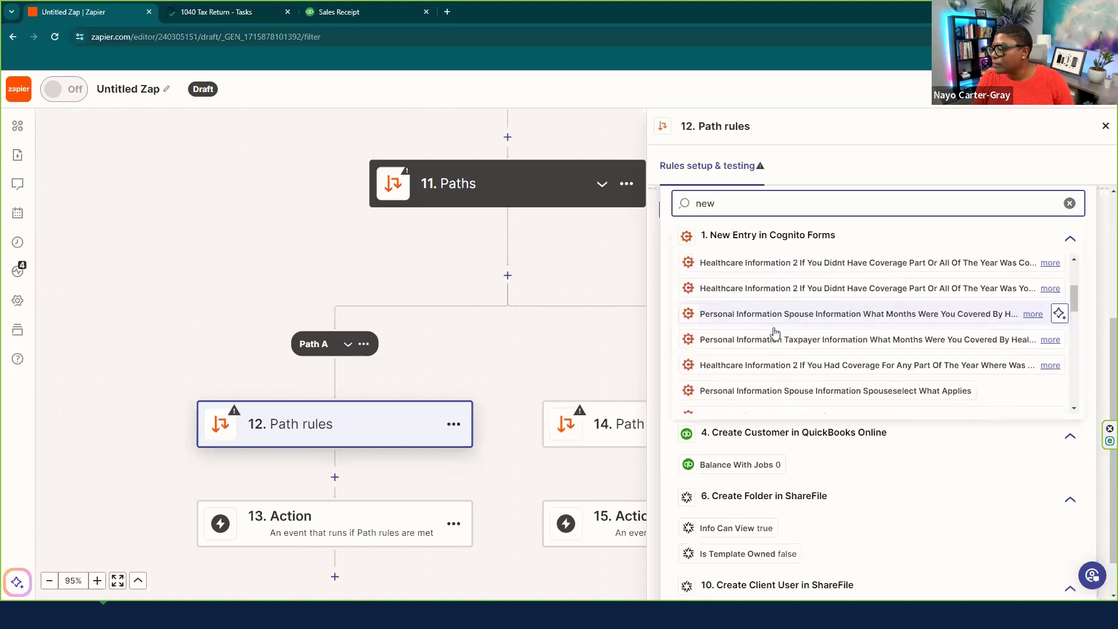
scroll(775, 332, "down", 5)
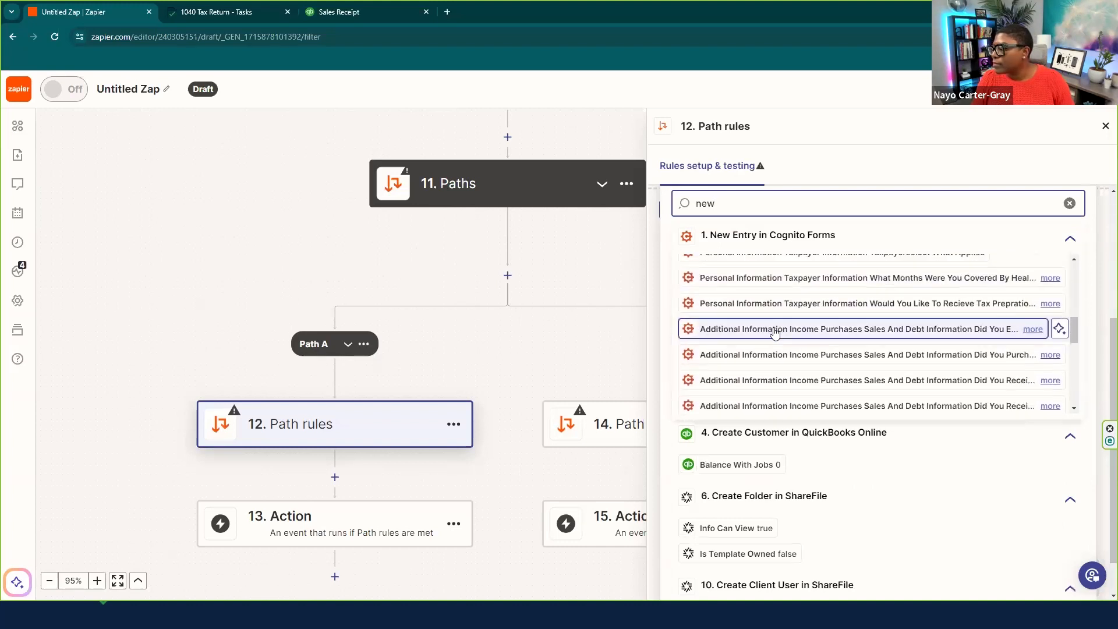
scroll(774, 329, "up", 3)
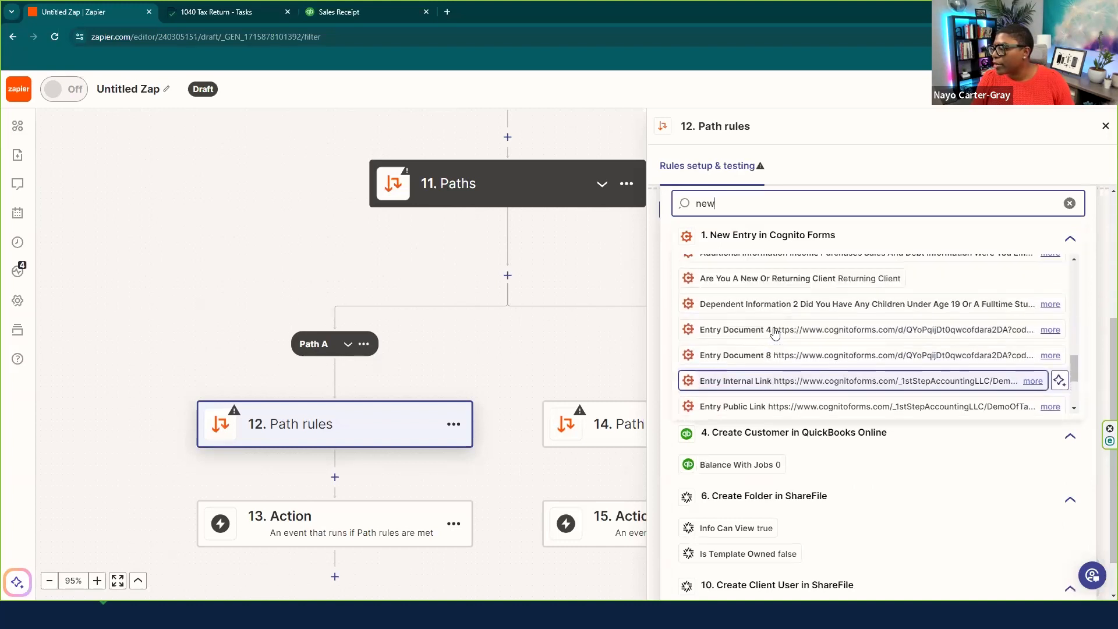
left_click(775, 300)
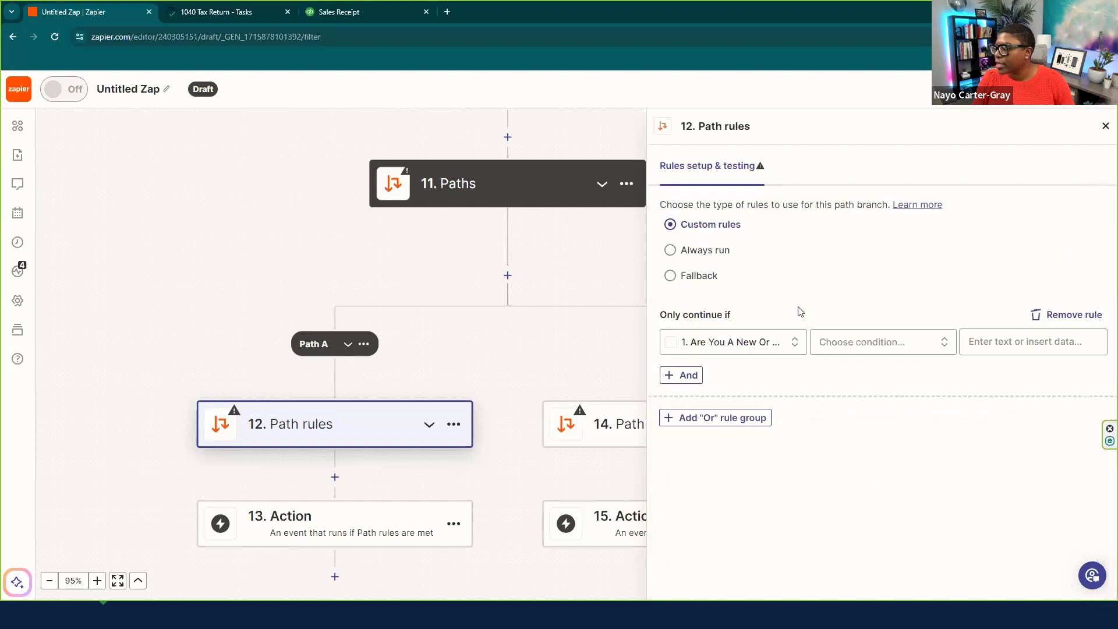
- Make Path A's rule '(Text) Exactly matches' with value 'Returning', then test it
left_click(878, 348)
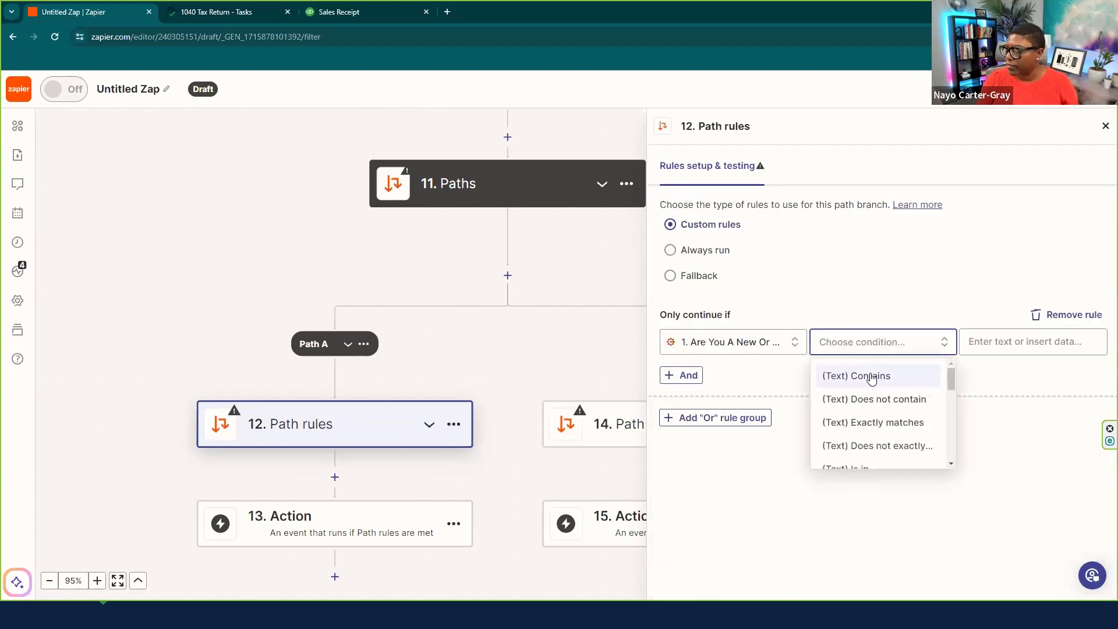
left_click(882, 428)
left_click(998, 339)
type("N")
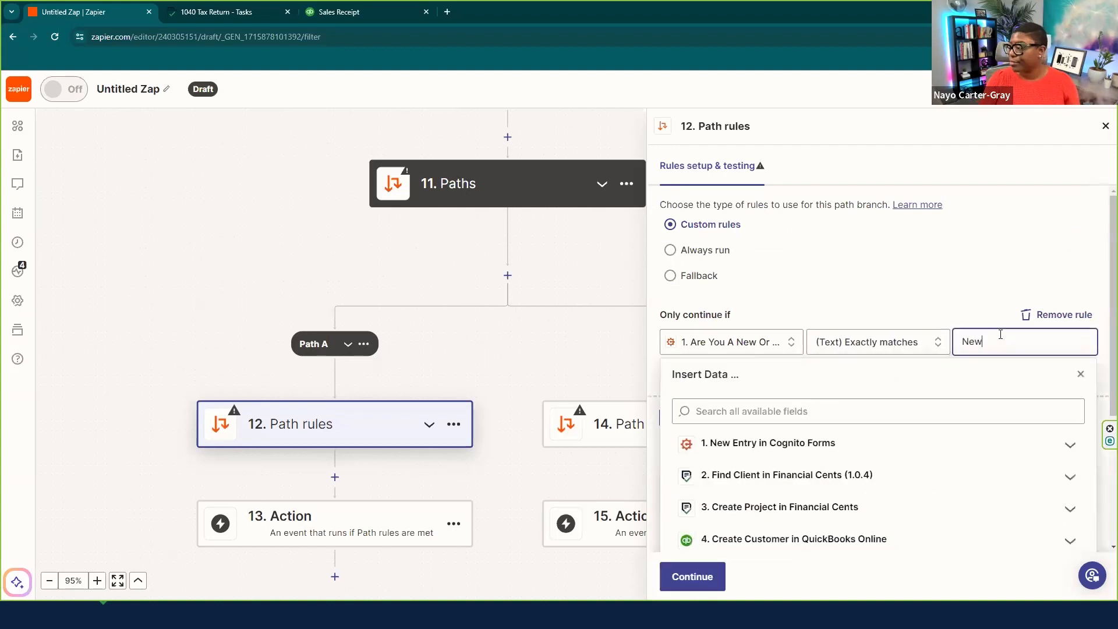
type("ew")
left_click_drag(995, 344, 948, 342)
type("Returning")
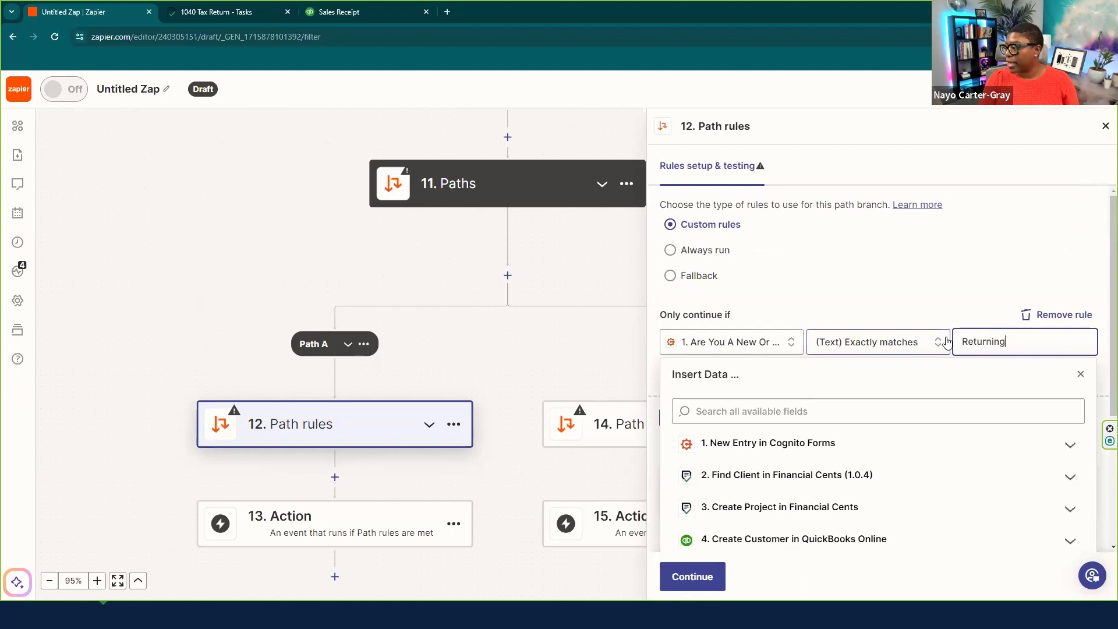
key("Tab")
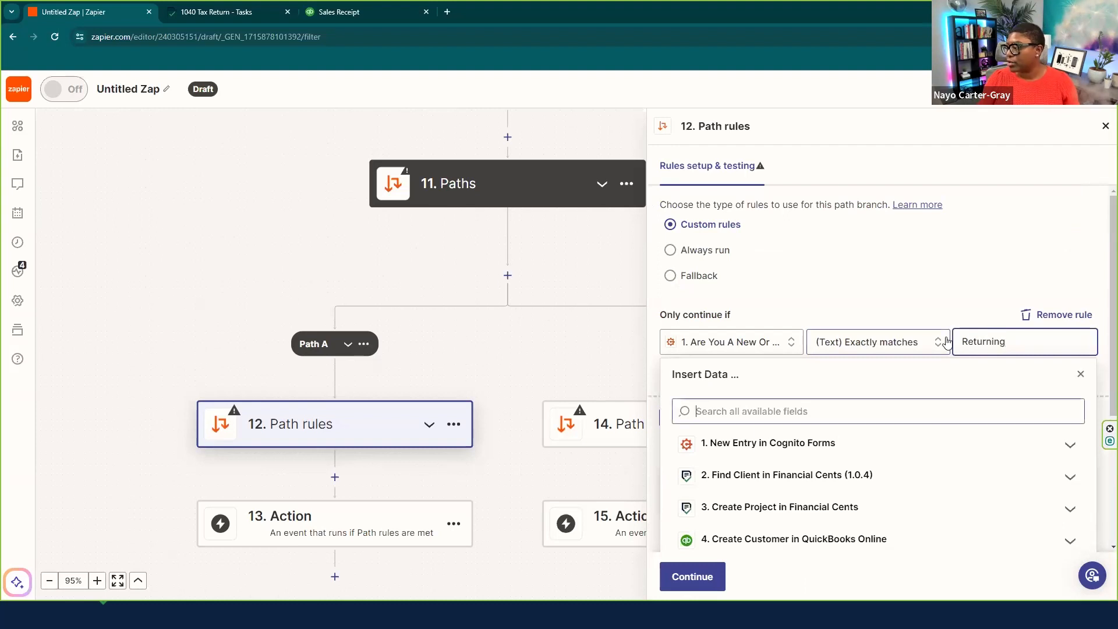
left_click(931, 299)
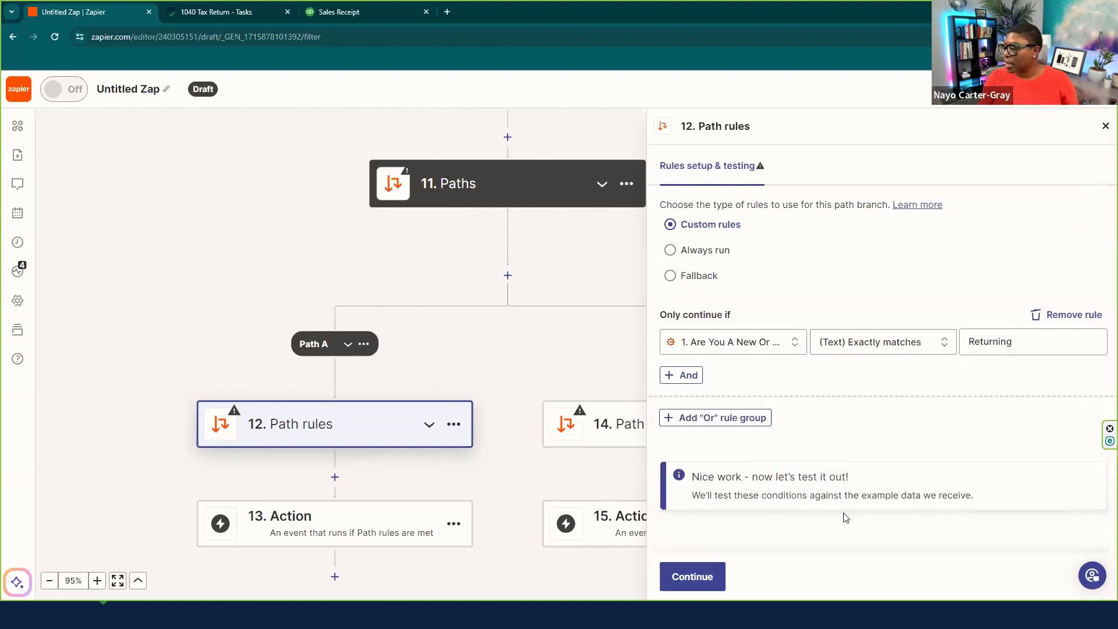
left_click(692, 578)
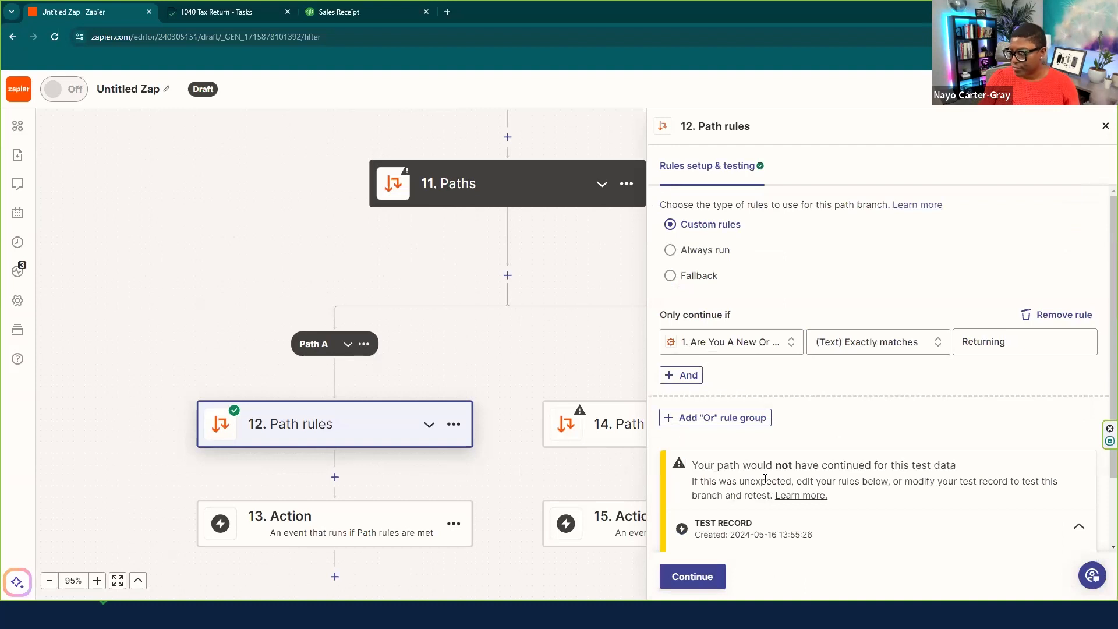
- Dismiss the action picker under Path A and reopen step 12's path rules
left_click(702, 577)
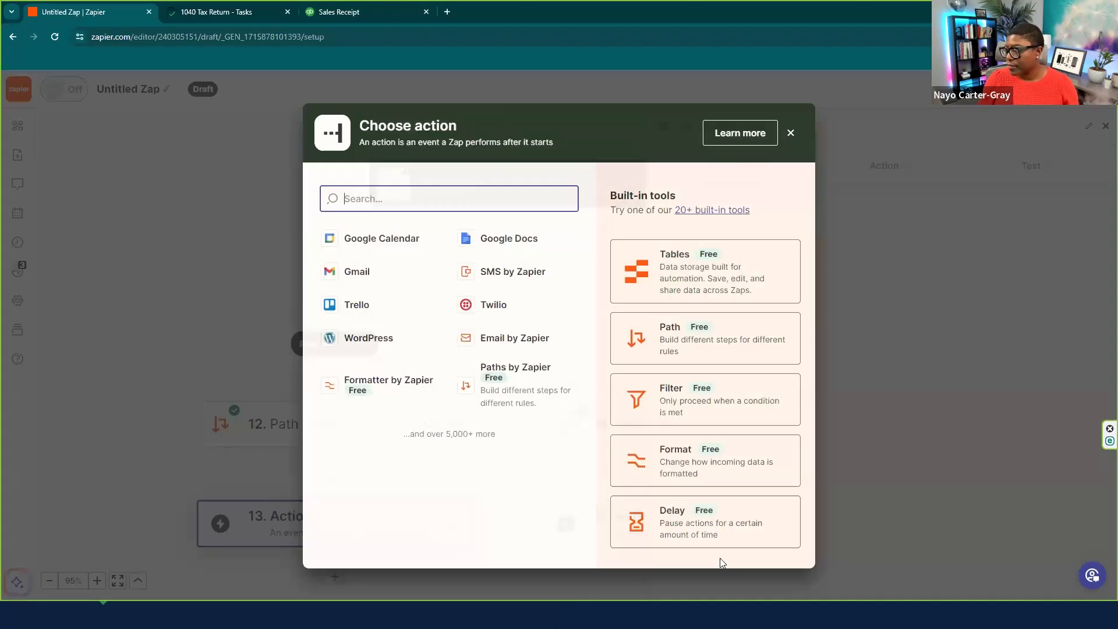
left_click(791, 134)
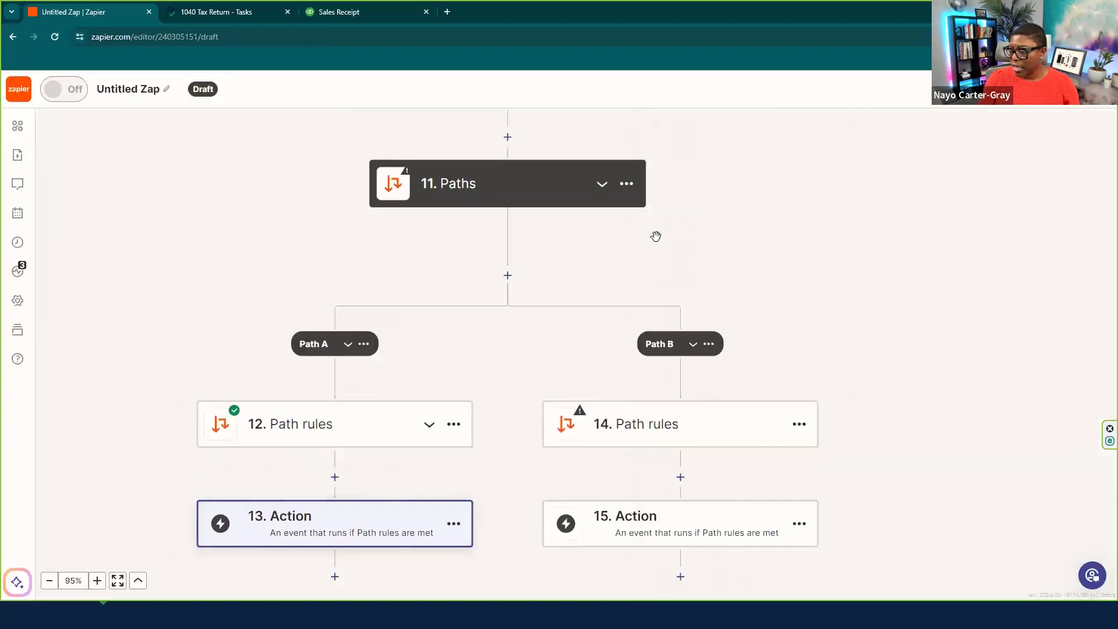
left_click(389, 538)
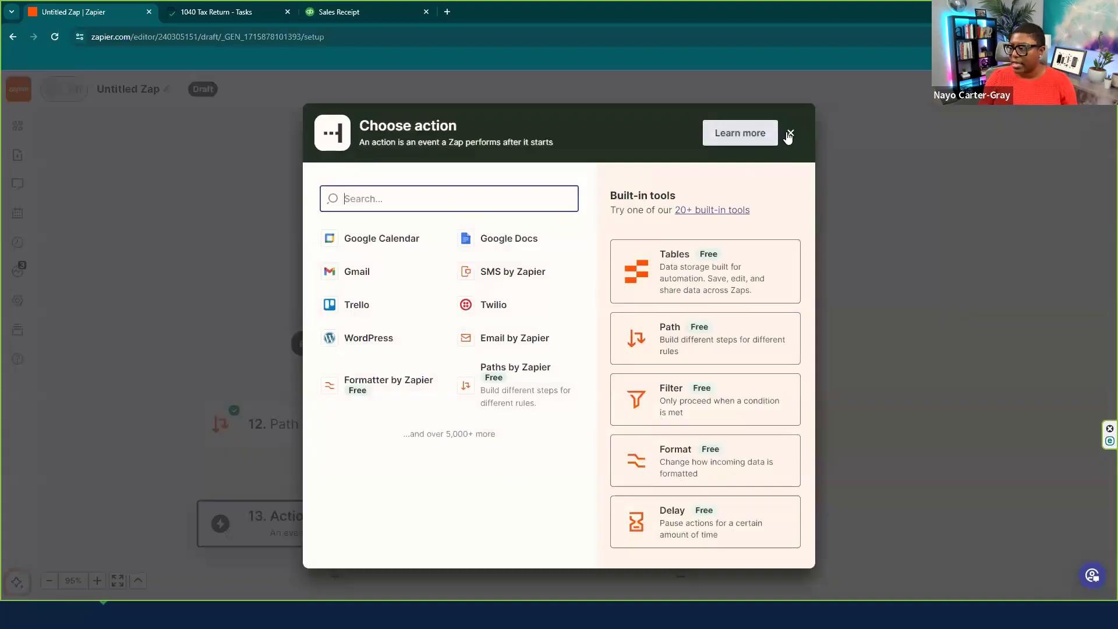
left_click(790, 133)
left_click(321, 431)
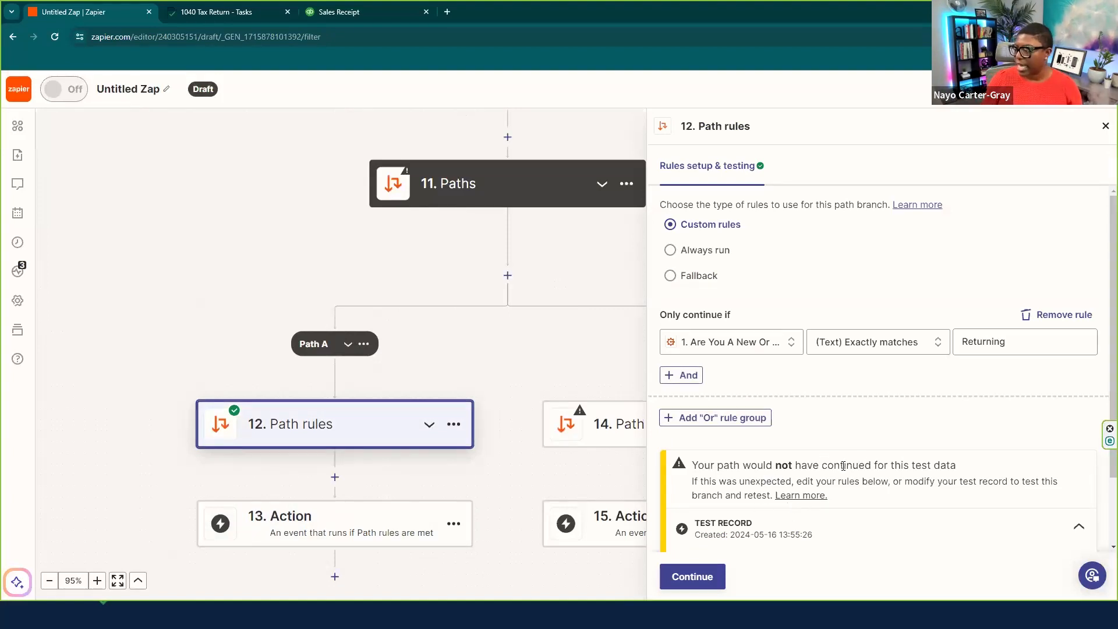
- Extend the rule value to 'Returning client' and retest so the sample record passes
double_click(1019, 345)
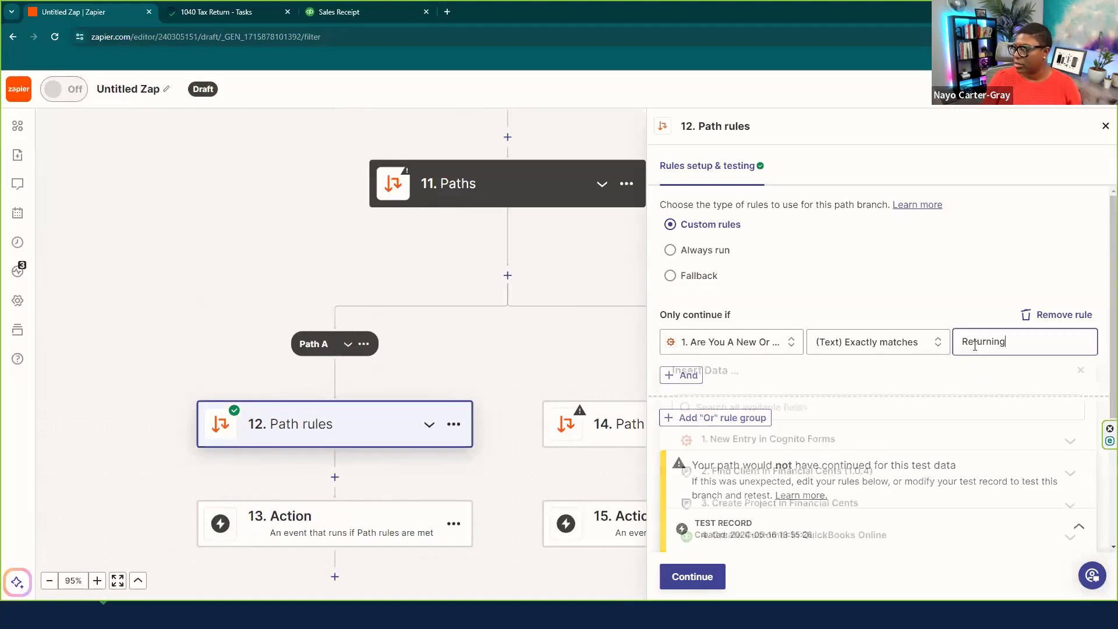
left_click(1029, 336)
type("client")
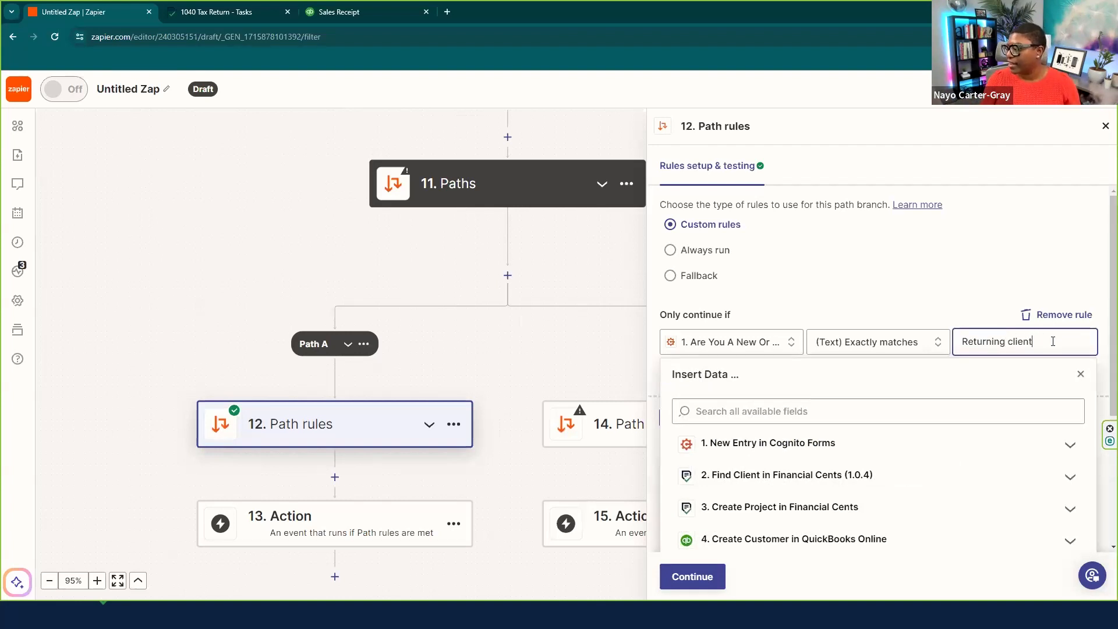
left_click(674, 577)
left_click(696, 575)
left_click(699, 574)
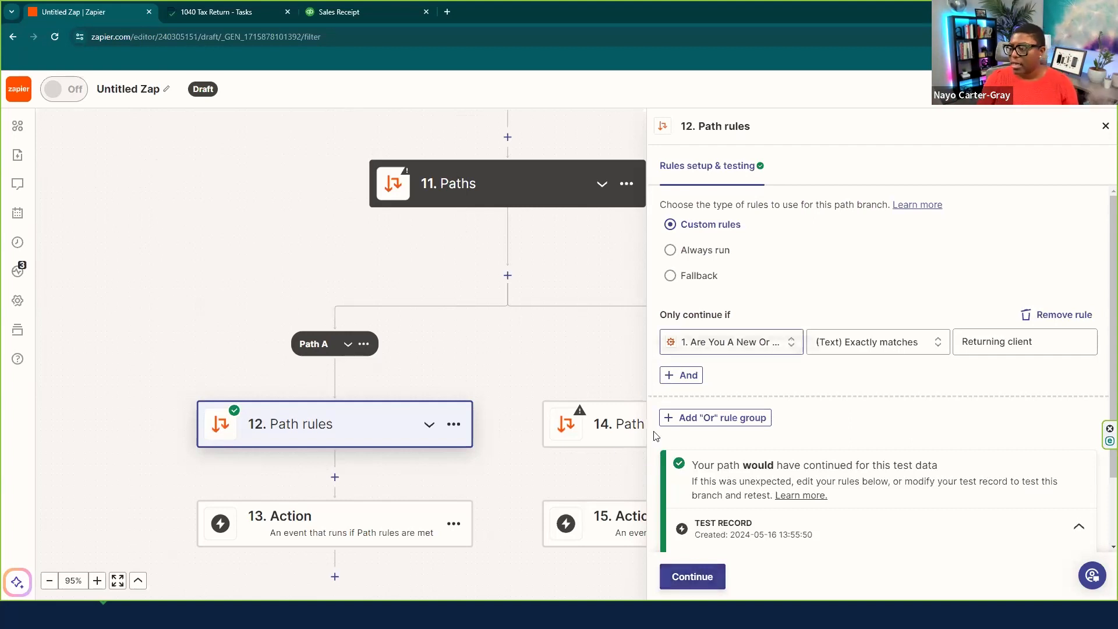
left_click(617, 445)
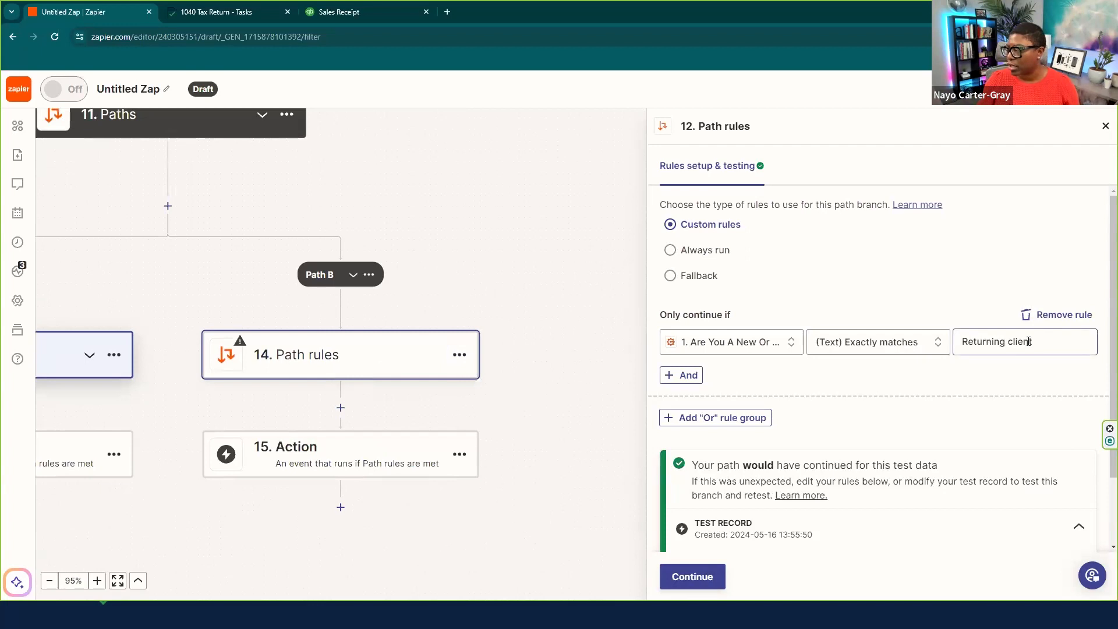
- Set Path B's rule value to 'New Client', test it, and add a Path C branch
left_click(1061, 339)
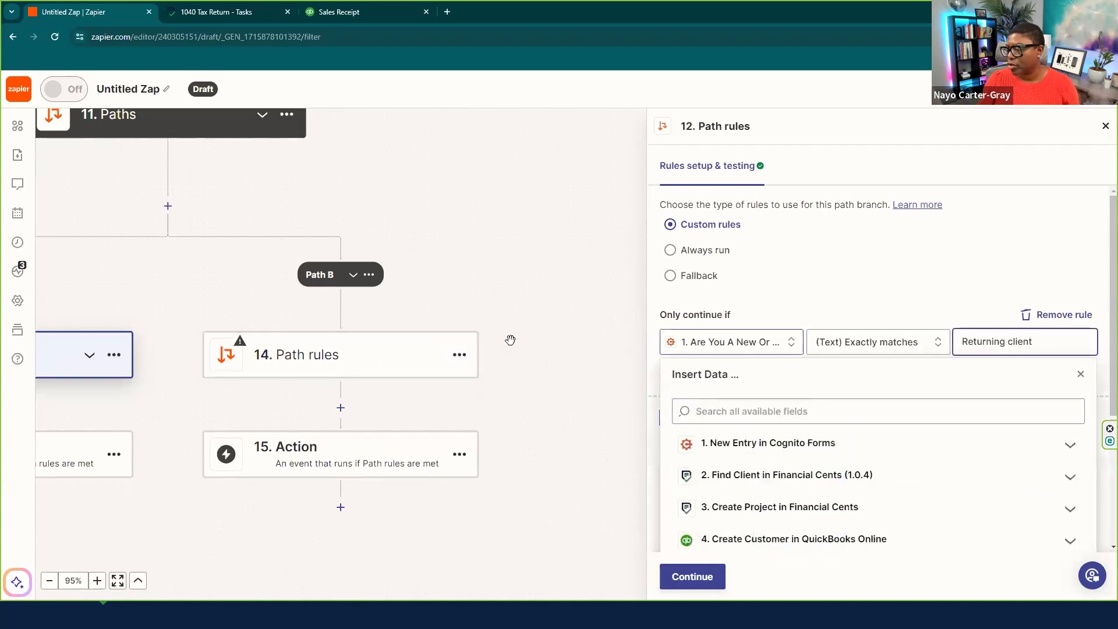
triple_click(1042, 346)
type("New Client")
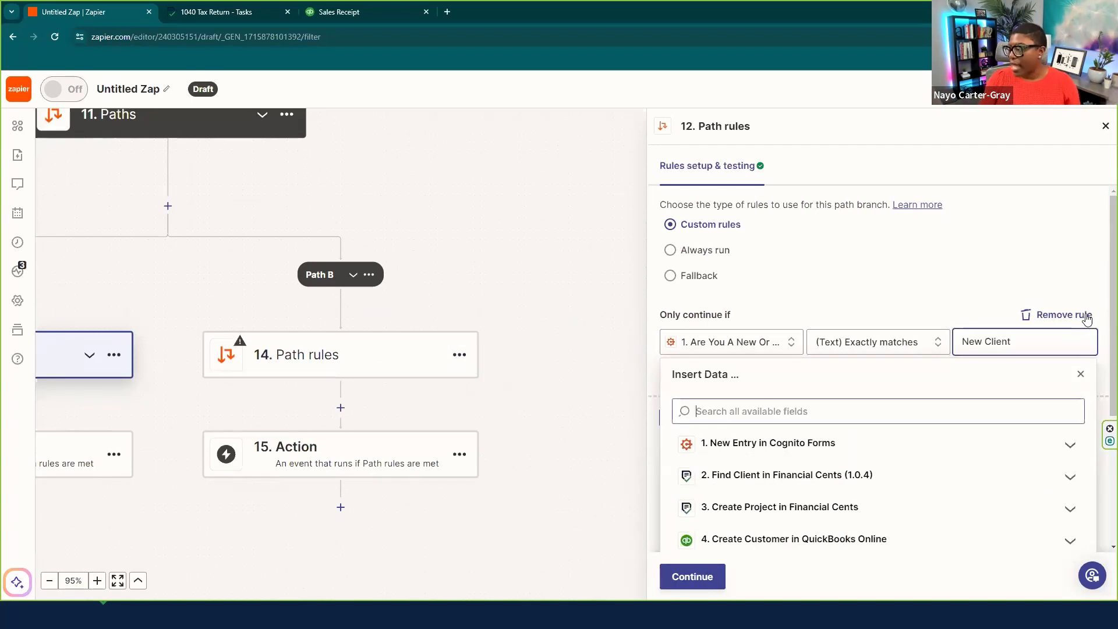
left_click(1033, 411)
left_click(1102, 438)
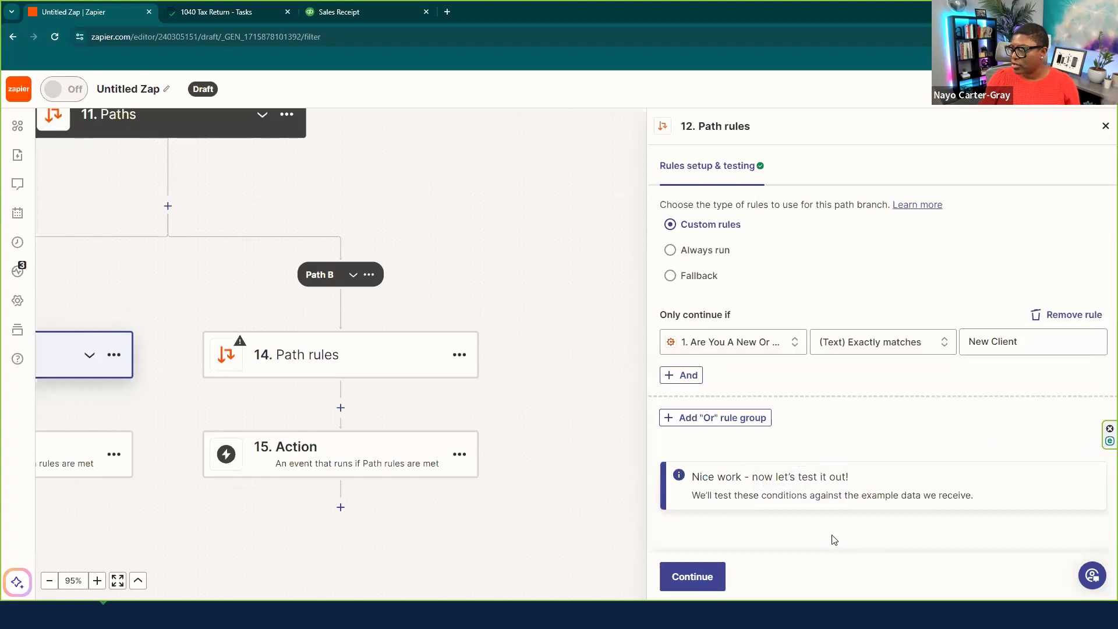
left_click(710, 577)
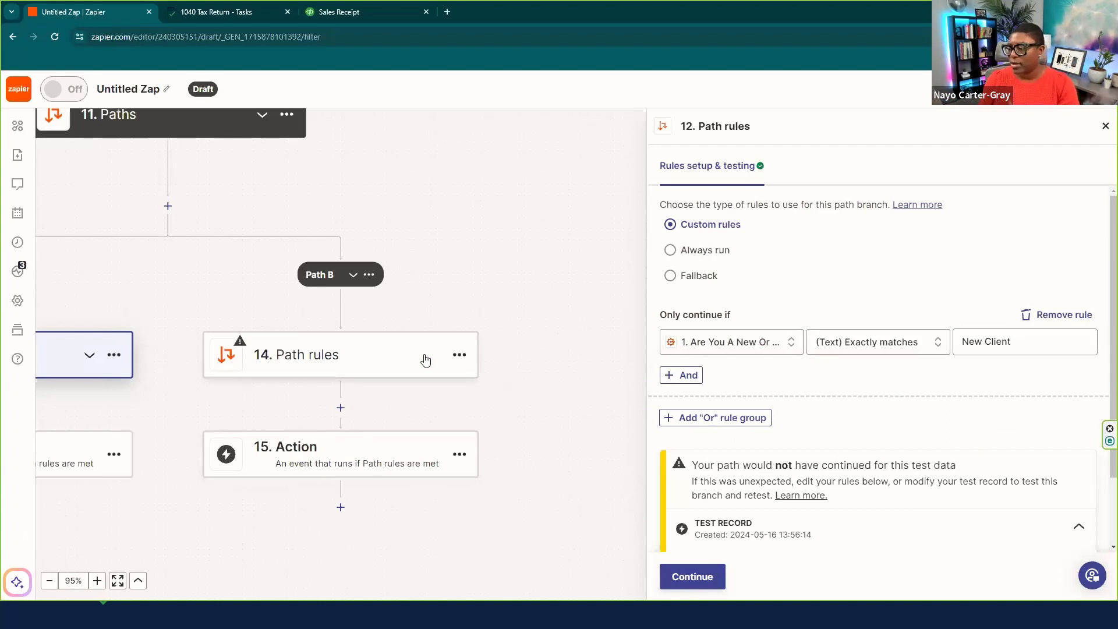
left_click(167, 206)
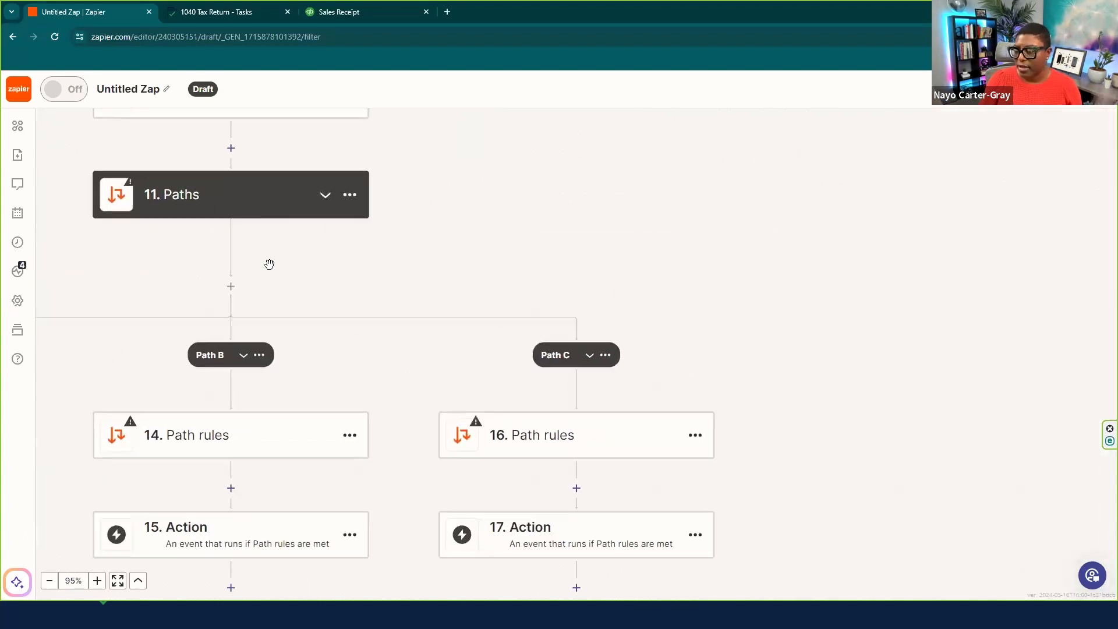
- Insert a Filter step above Paths and browse the Cognito Forms entry fields to filter on
left_click(232, 148)
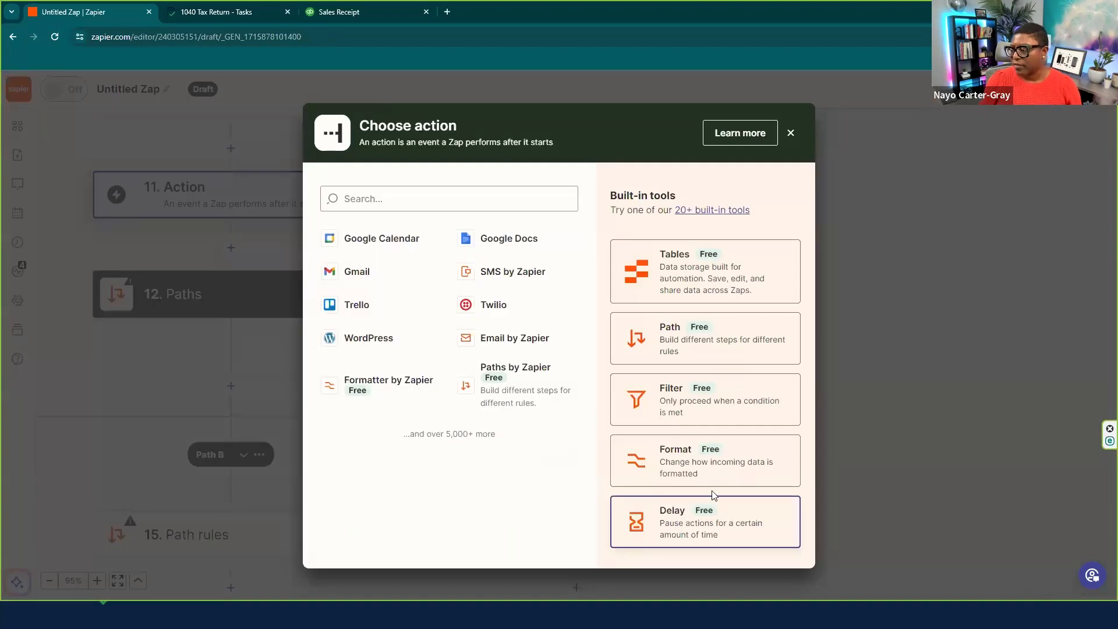
left_click(699, 412)
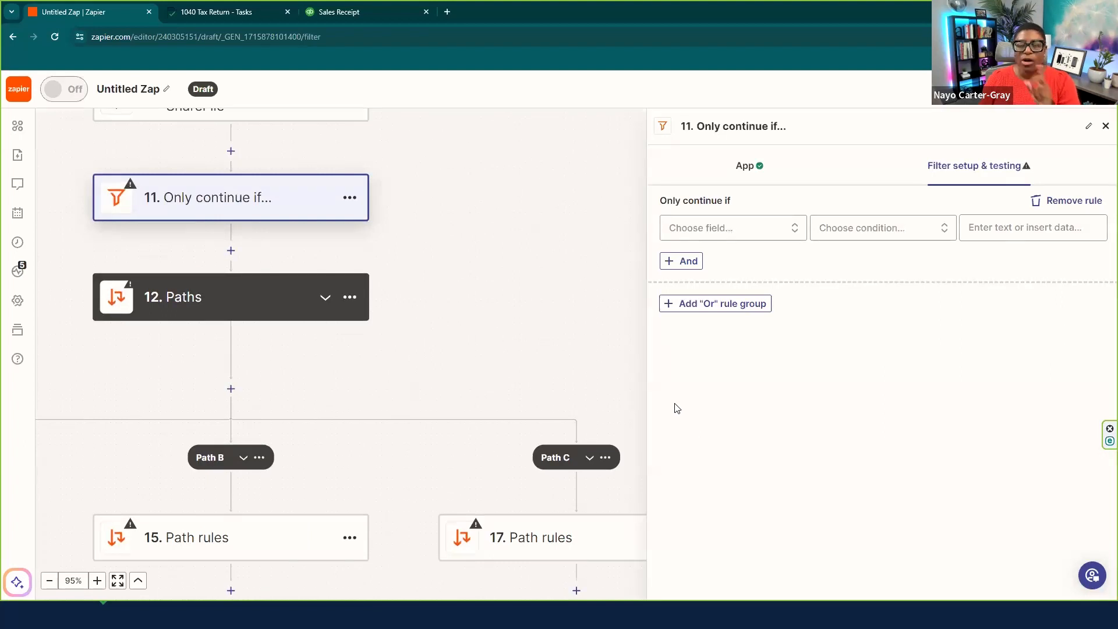
left_click(738, 230)
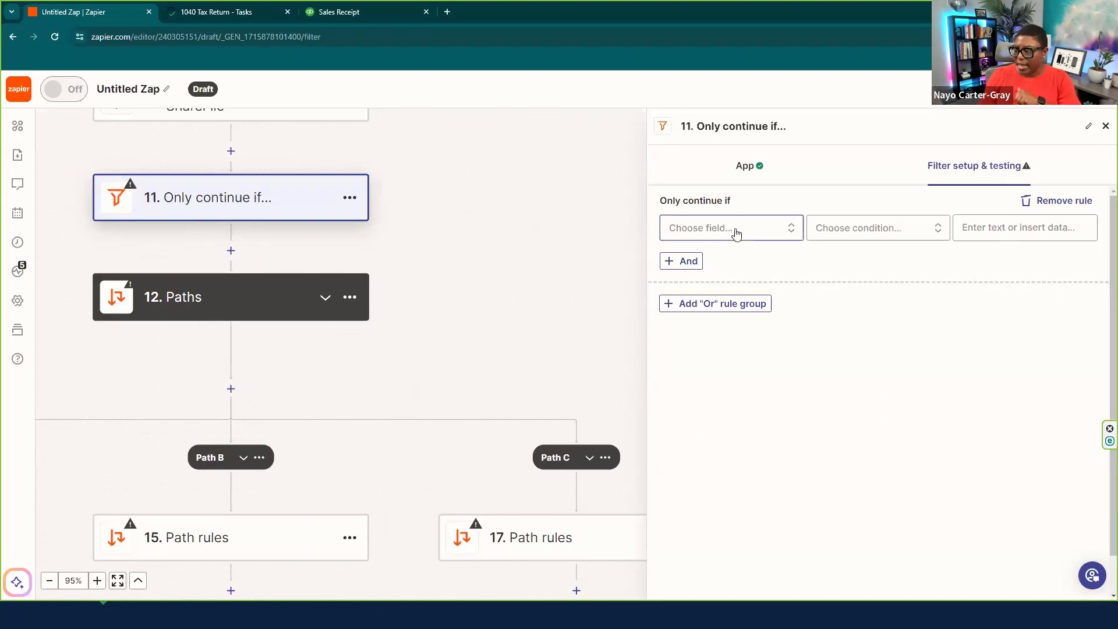
left_click(741, 231)
left_click(745, 228)
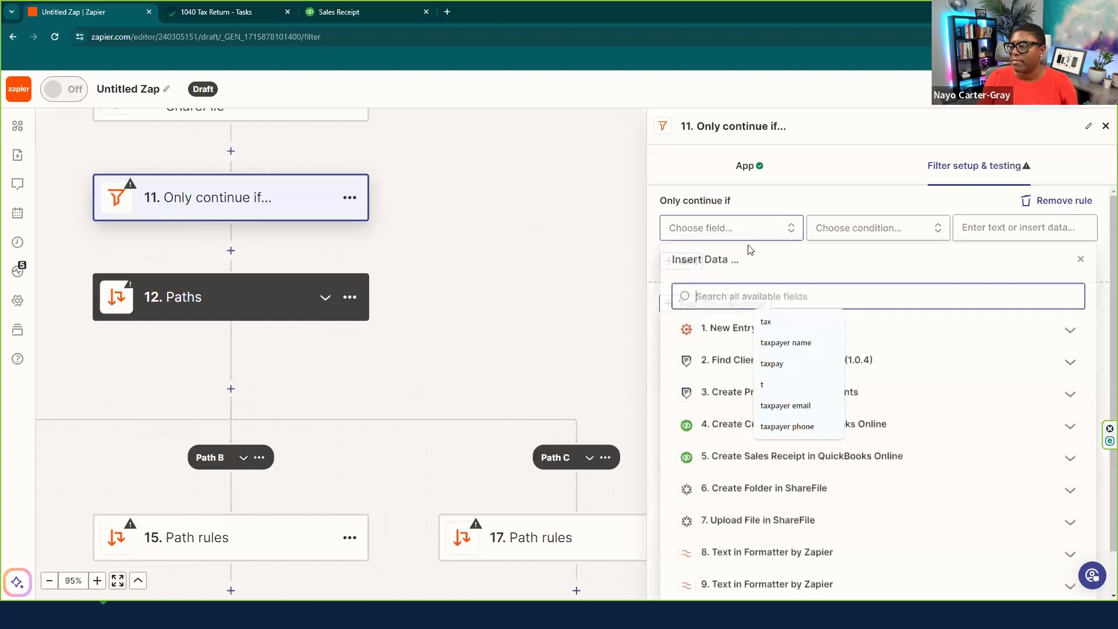
left_click(725, 337)
scroll(864, 437, "down", 1)
scroll(863, 437, "down", 6)
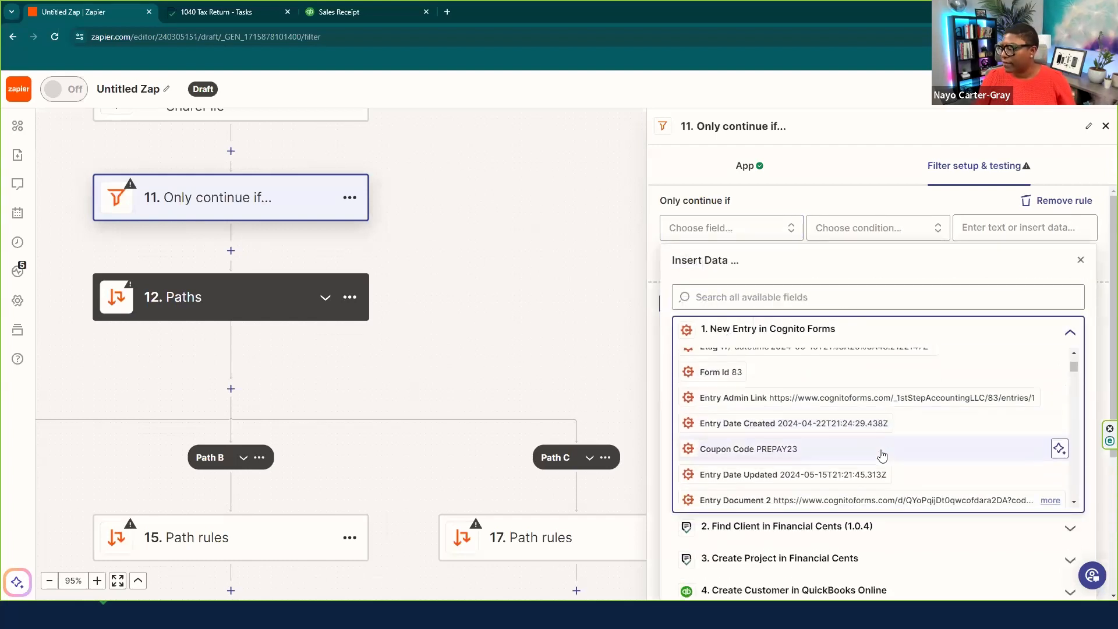
scroll(809, 419, "down", 5)
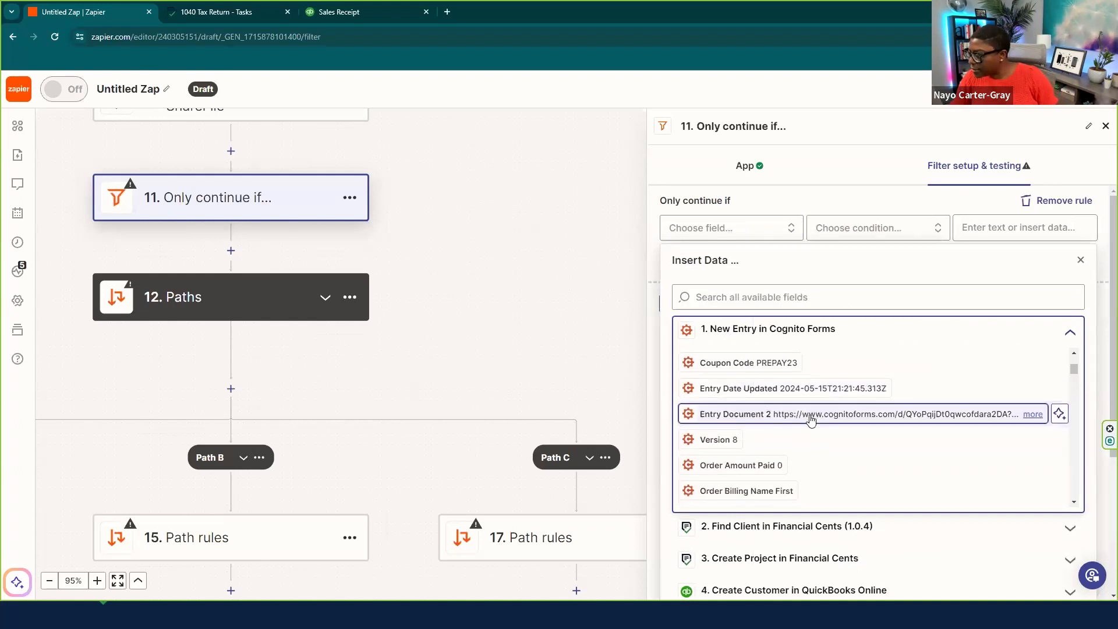
scroll(810, 419, "down", 8)
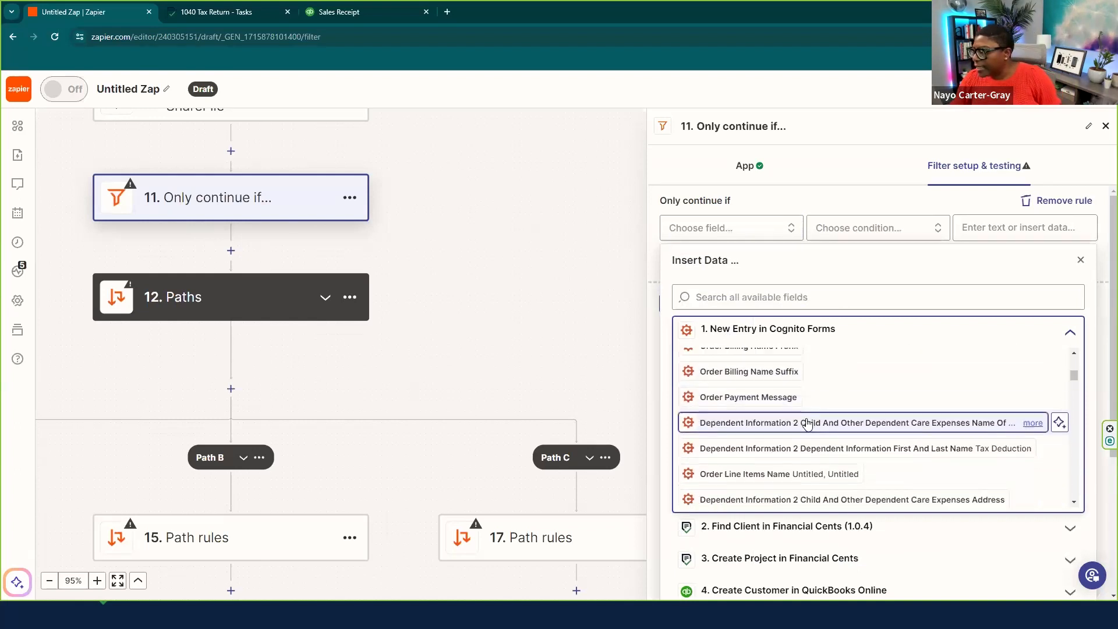
scroll(804, 430, "down", 8)
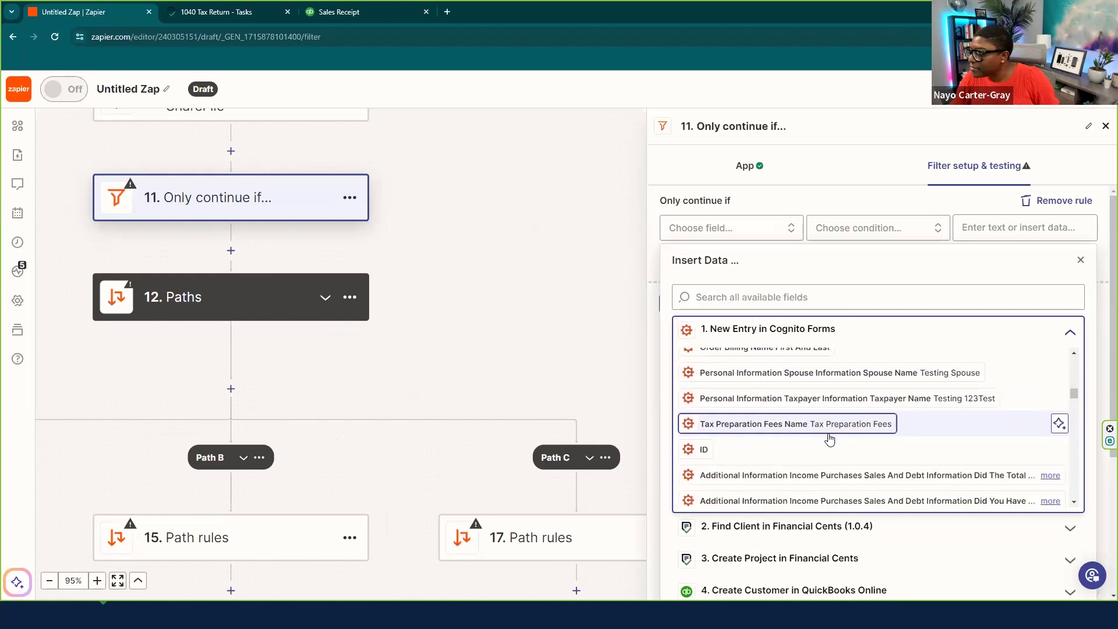
scroll(829, 438, "down", 8)
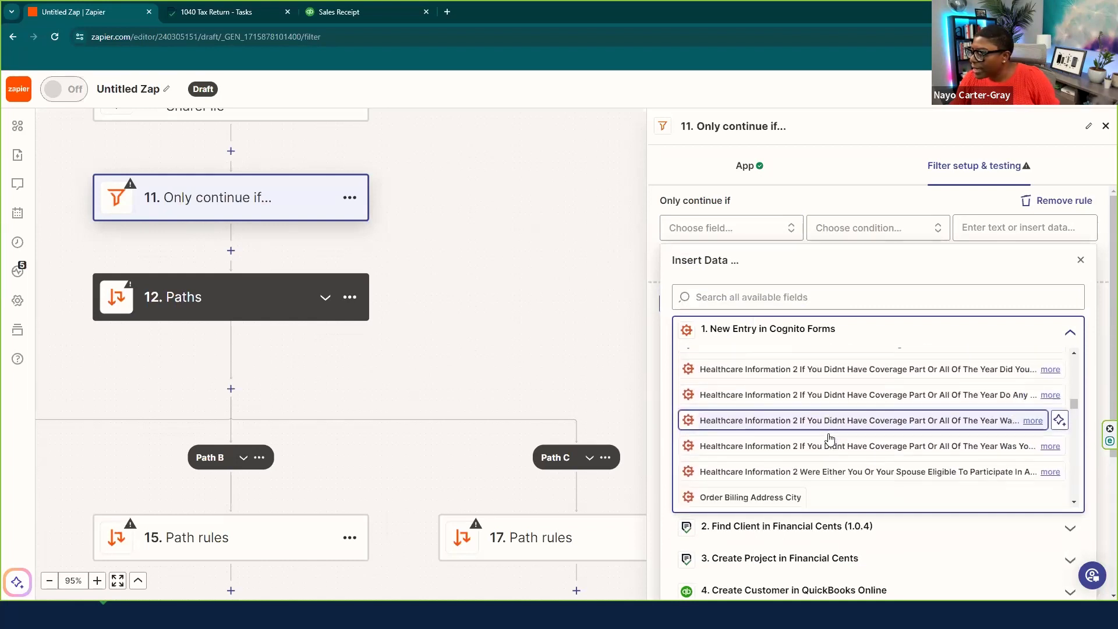
scroll(830, 438, "down", 3)
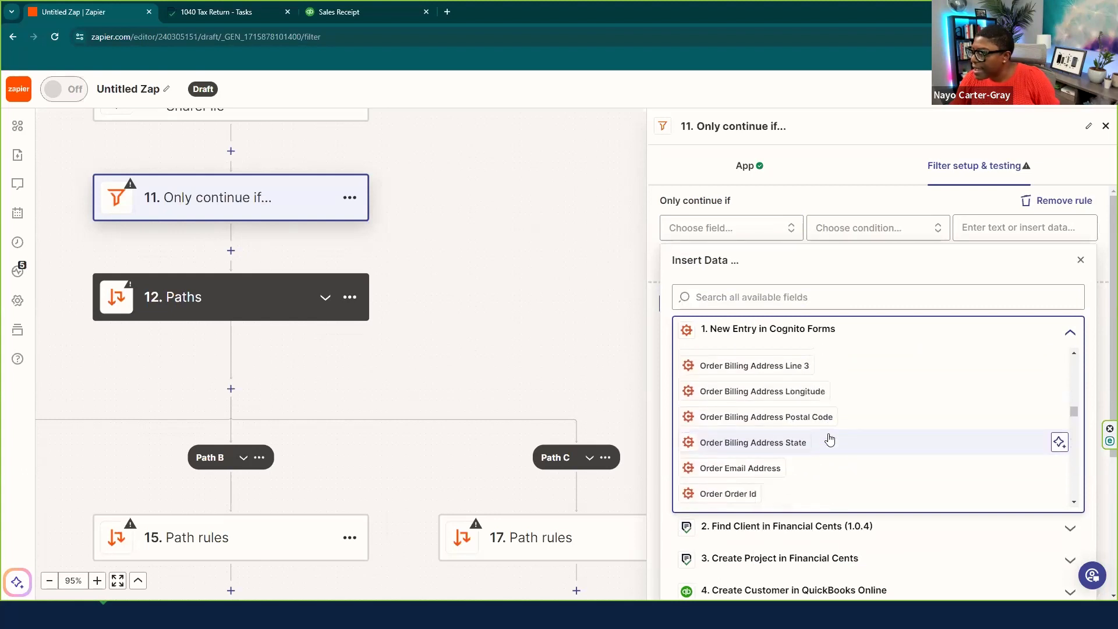
scroll(829, 438, "down", 1)
scroll(829, 439, "down", 1)
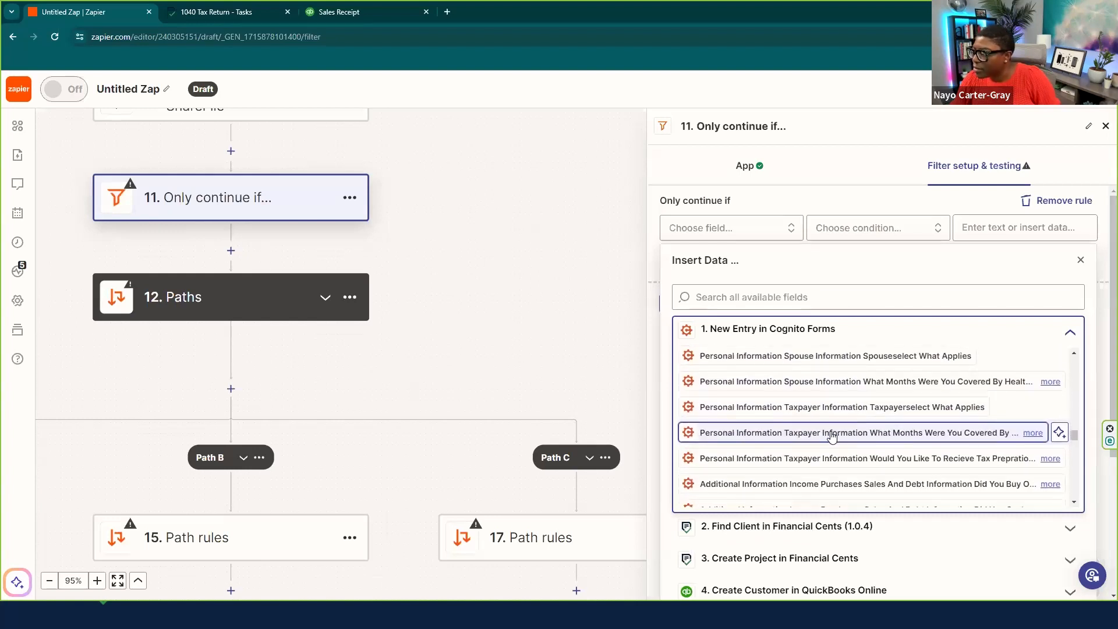
scroll(831, 437, "down", 2)
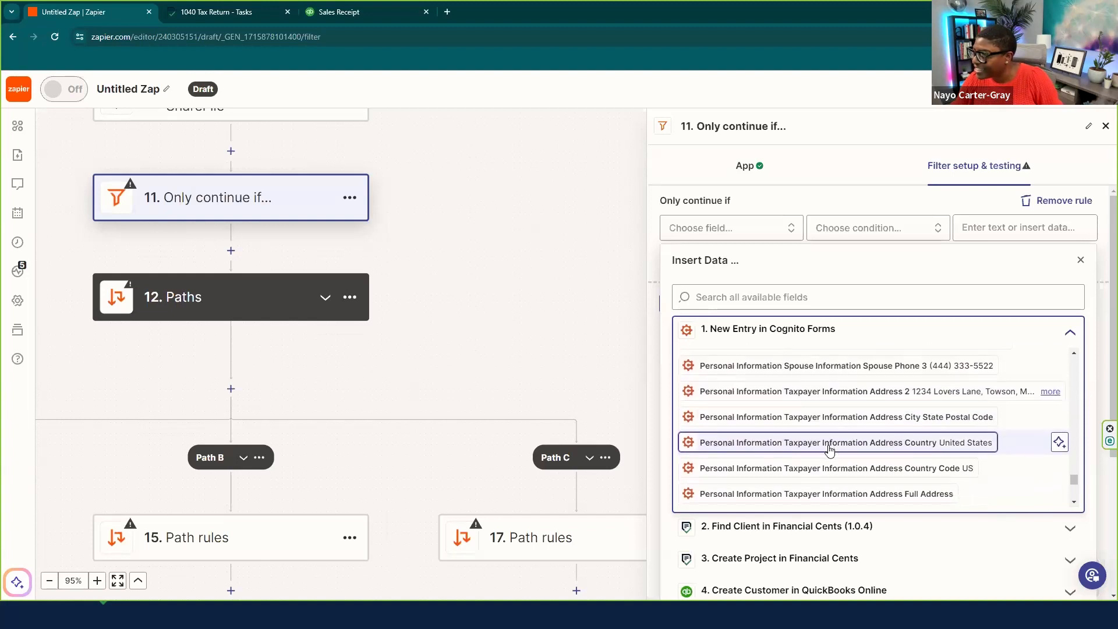
scroll(830, 451, "down", 2)
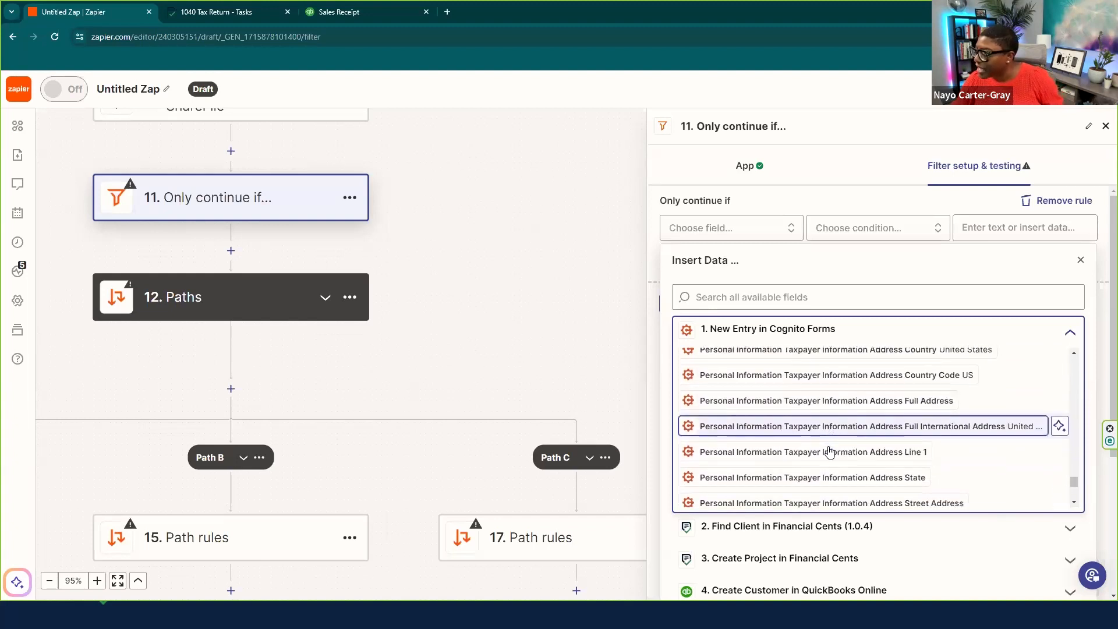
scroll(829, 451, "down", 4)
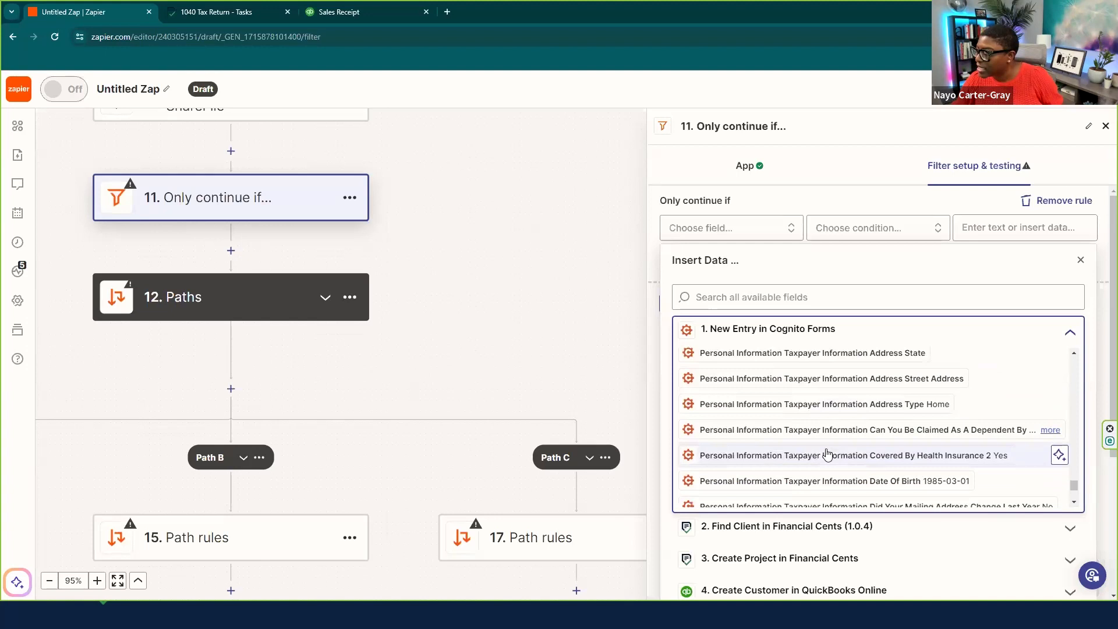
scroll(827, 453, "down", 4)
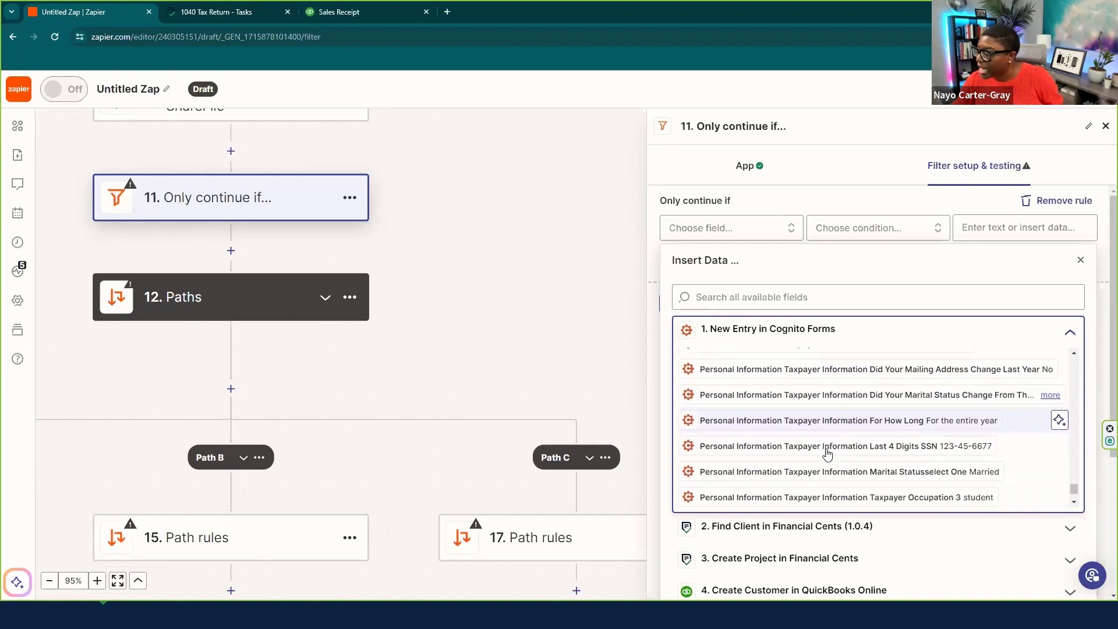
scroll(821, 455, "down", 1)
- Filter on Marital Status with '(Text) Contains' 'Married' and test it on the sample record
left_click(792, 444)
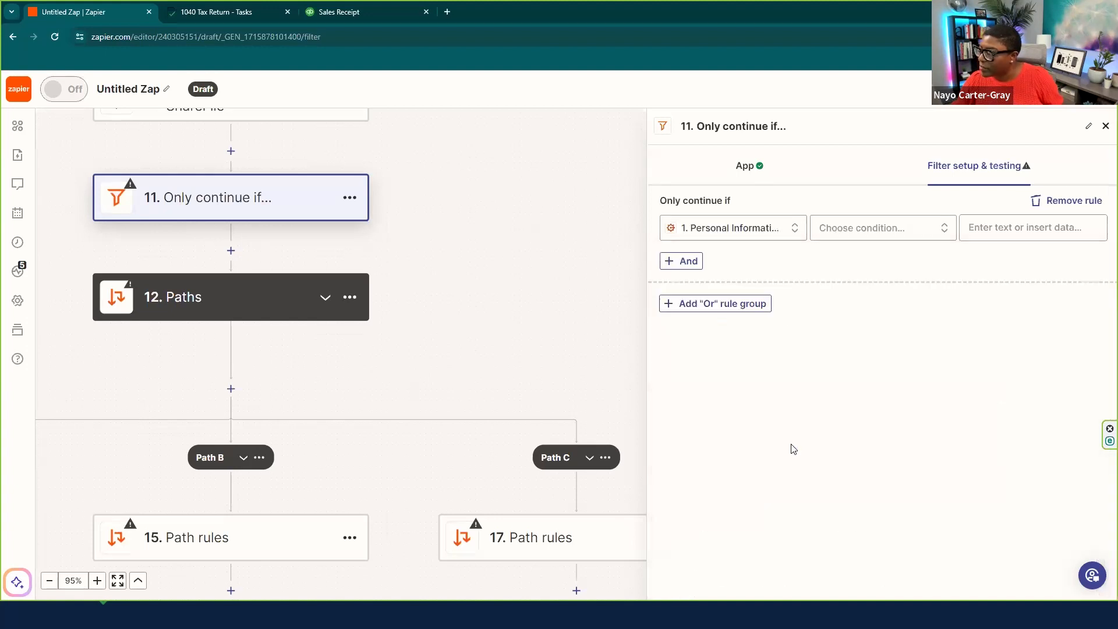
left_click(863, 229)
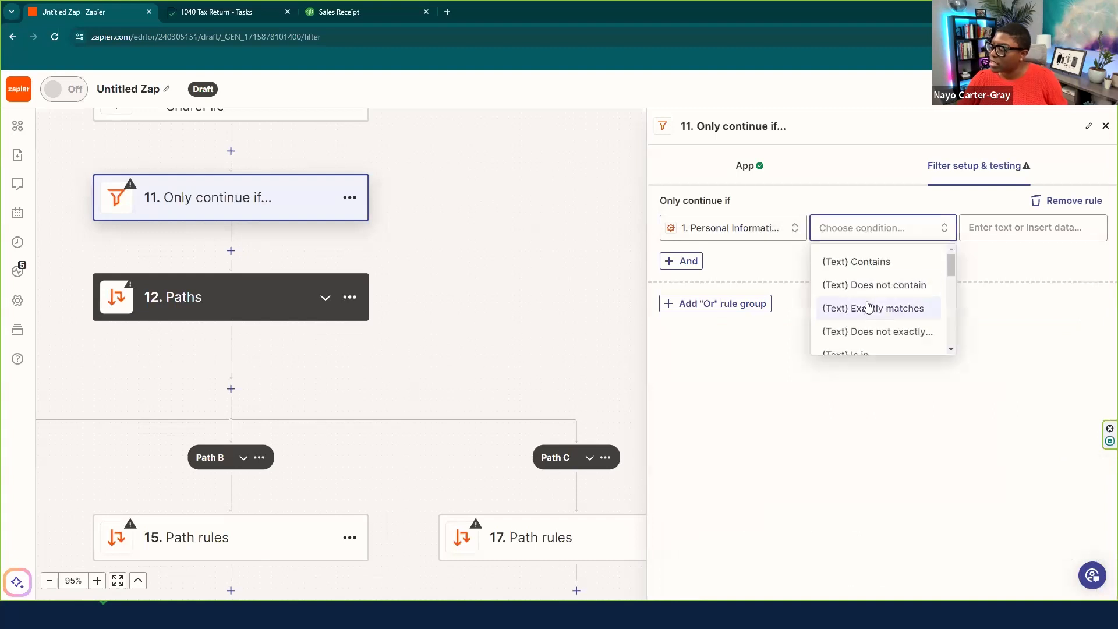
left_click(865, 263)
left_click(1023, 222)
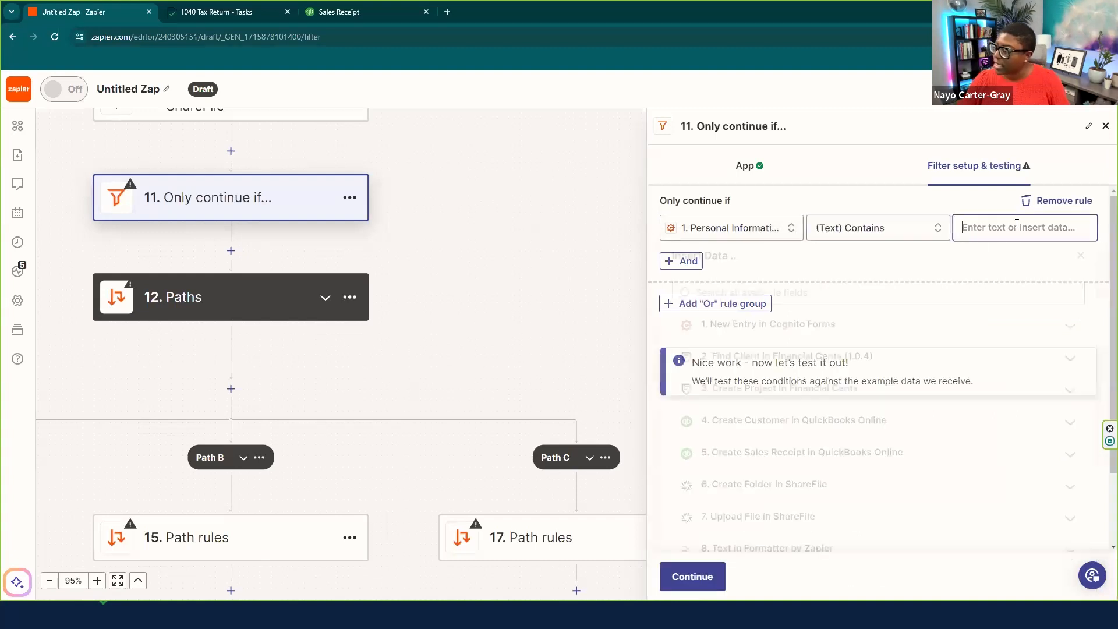
type("Married")
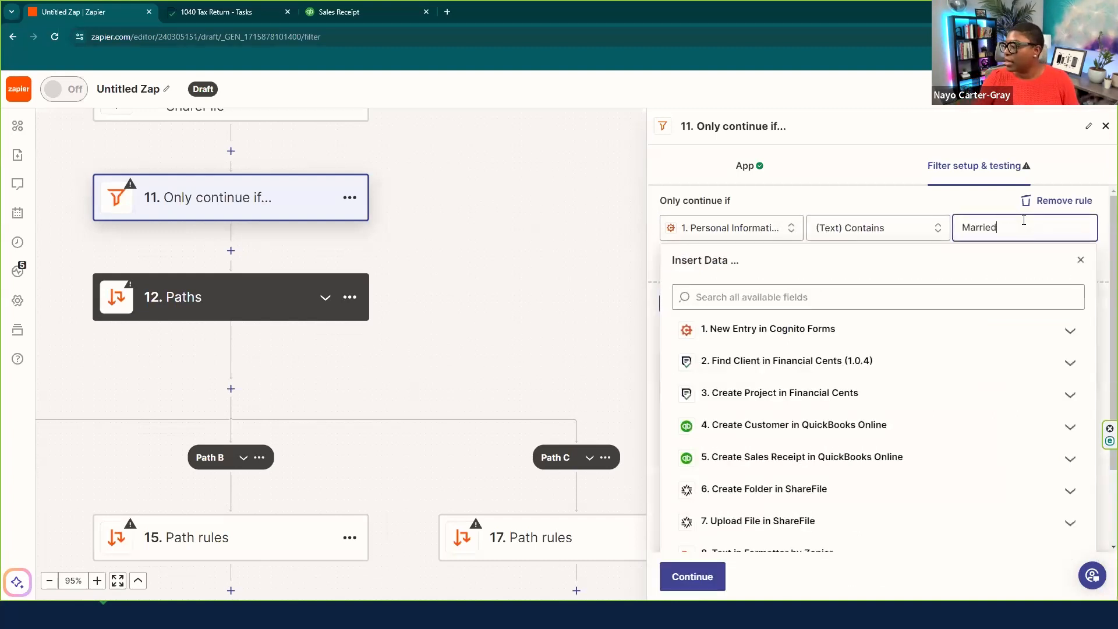
left_click(1102, 258)
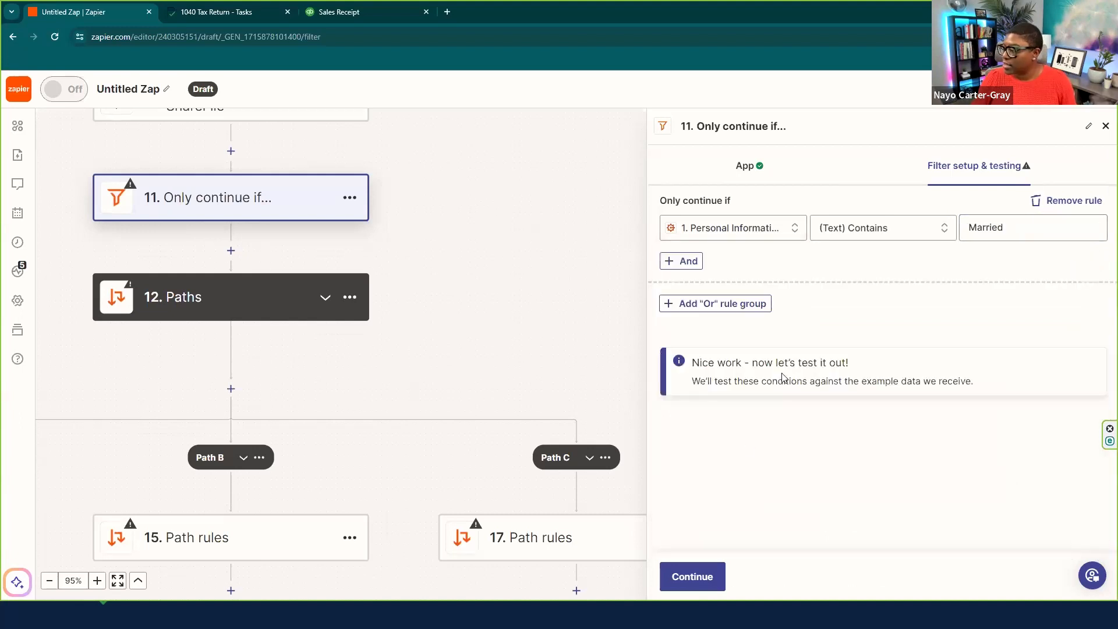
left_click(692, 576)
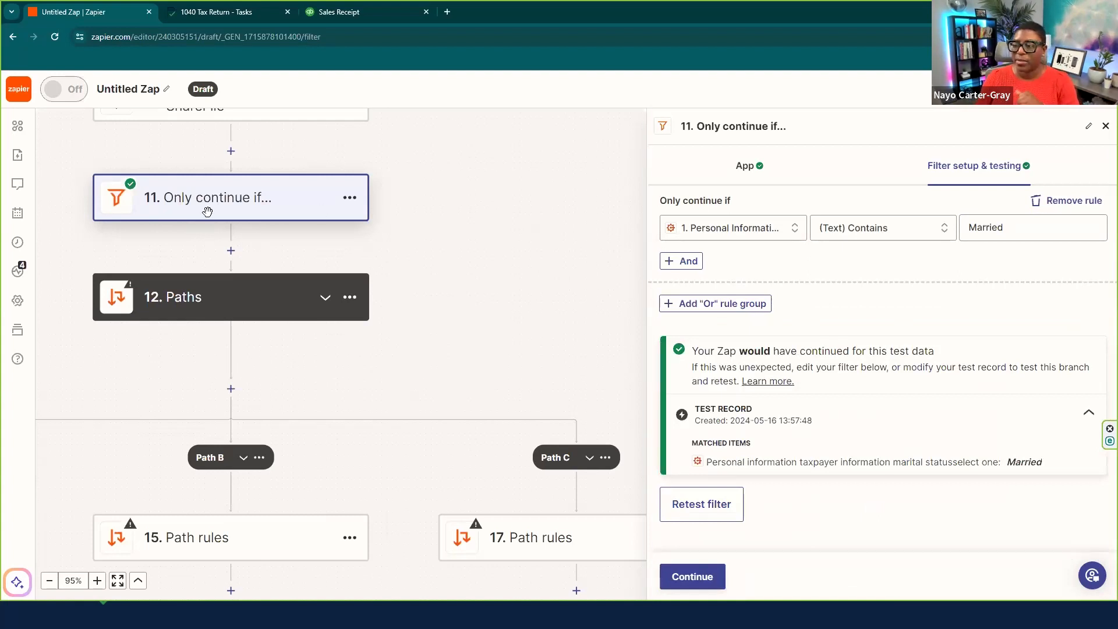
left_click(230, 255)
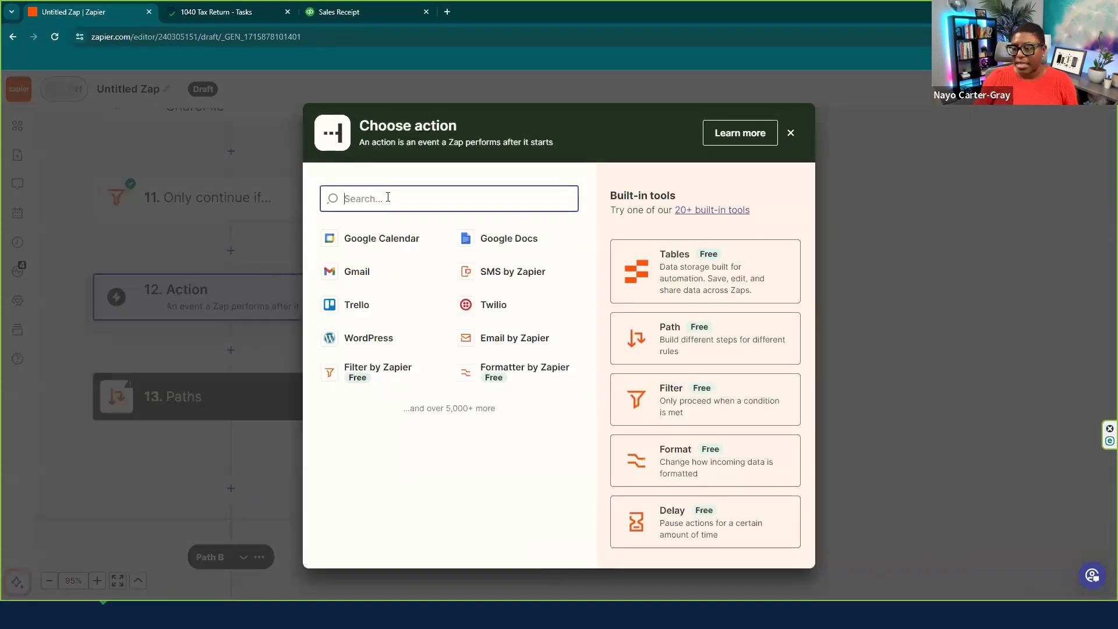
- Make the new step a Financial Cents 'Create Contact' action
type("fina")
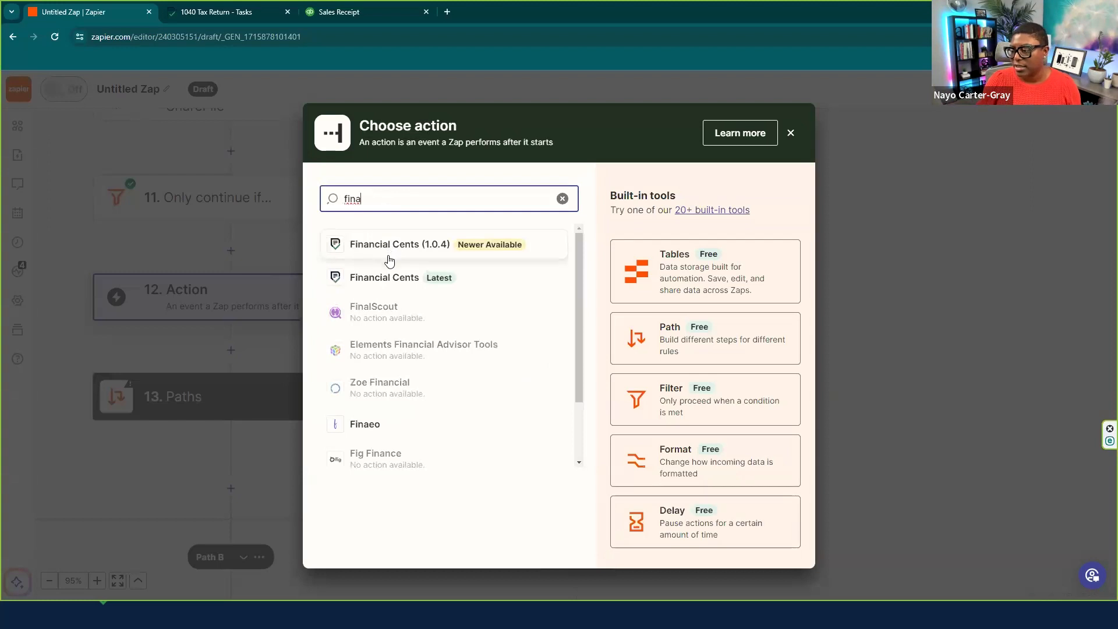
left_click(386, 280)
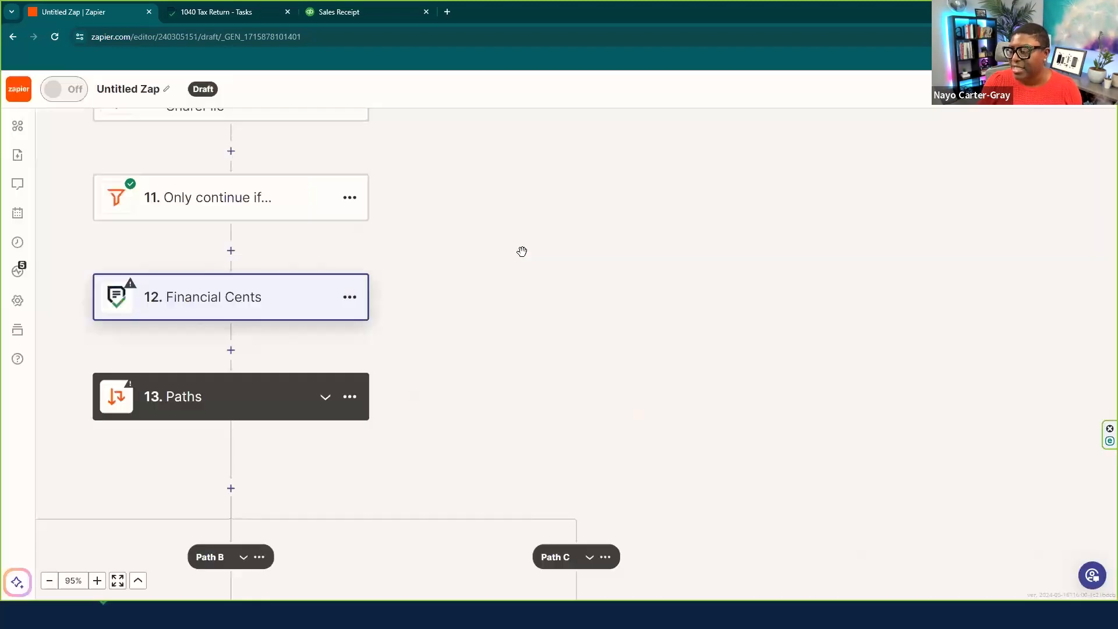
left_click(742, 271)
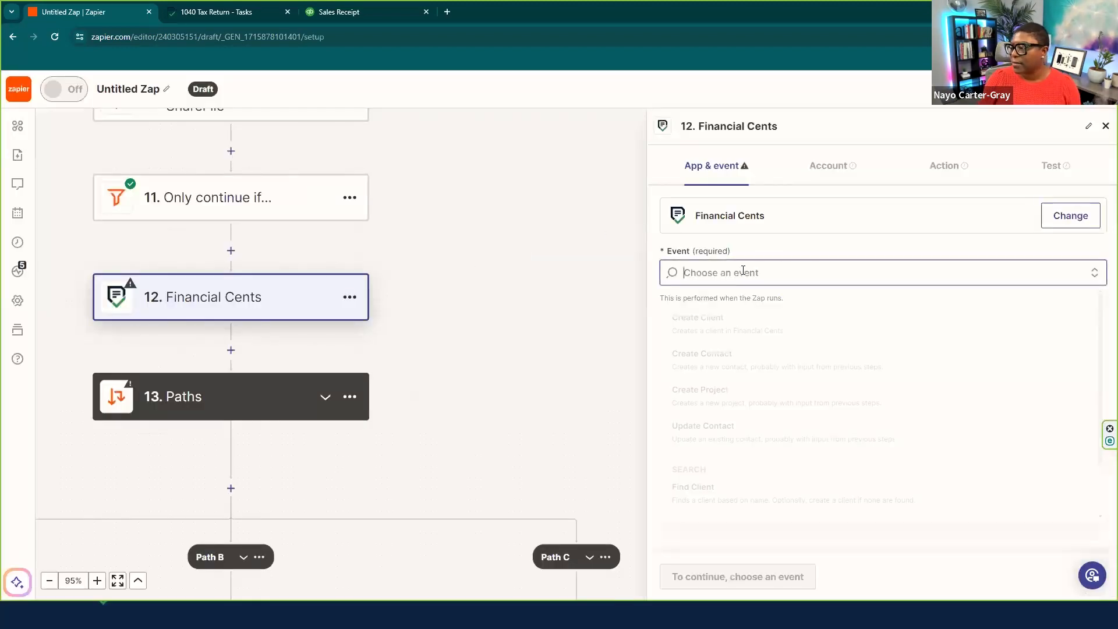
left_click(716, 365)
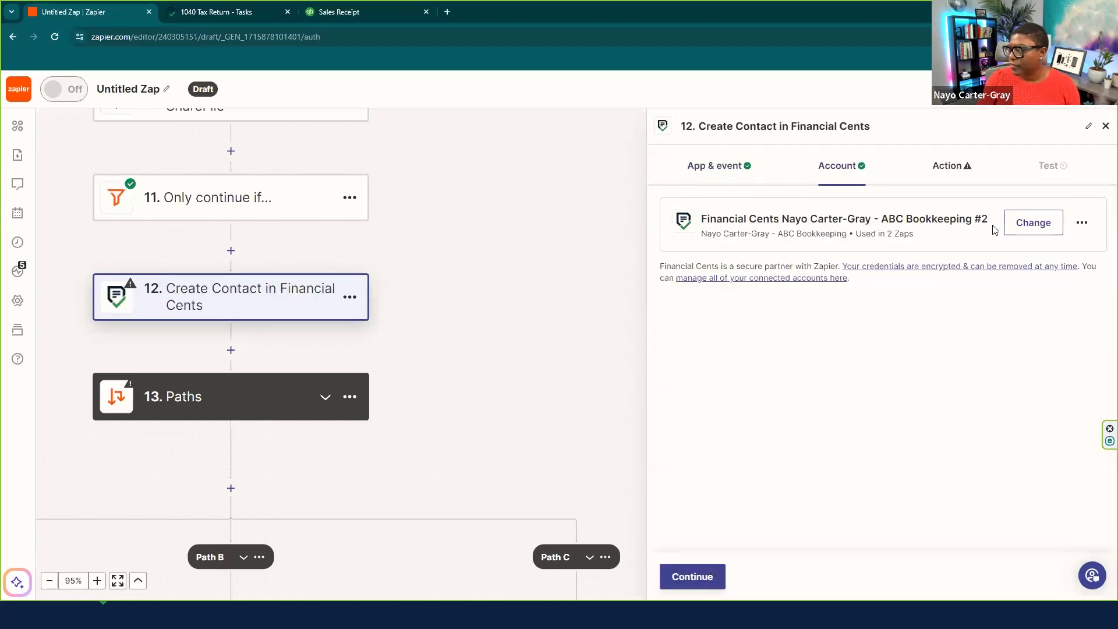
left_click(691, 577)
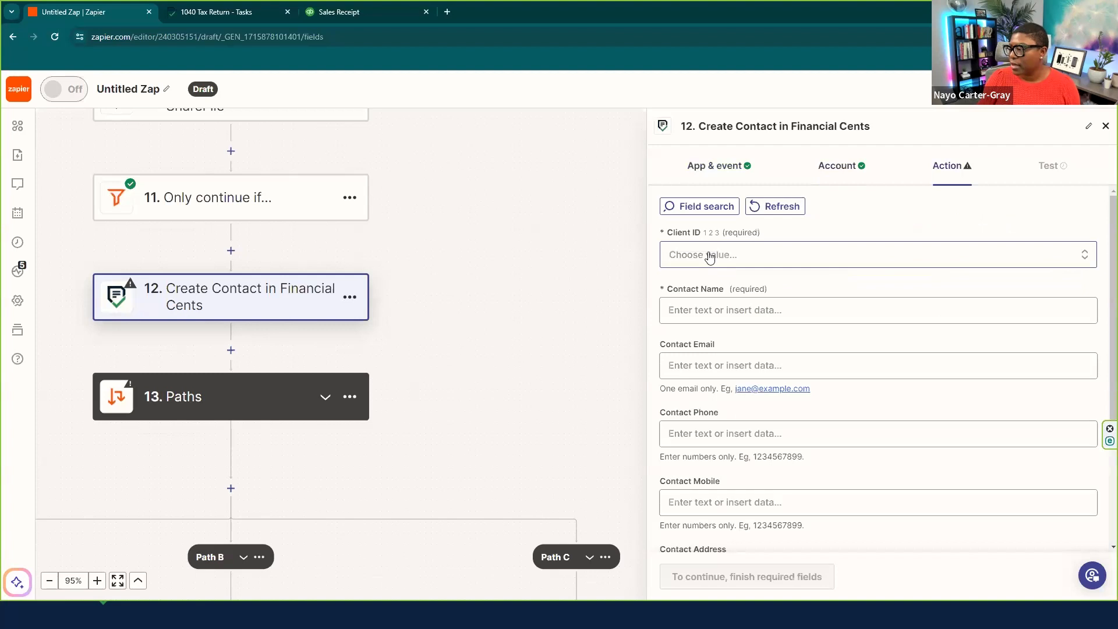
- Map Client ID from step 2 Find Client's Client ID output
left_click(709, 256)
left_click(751, 292)
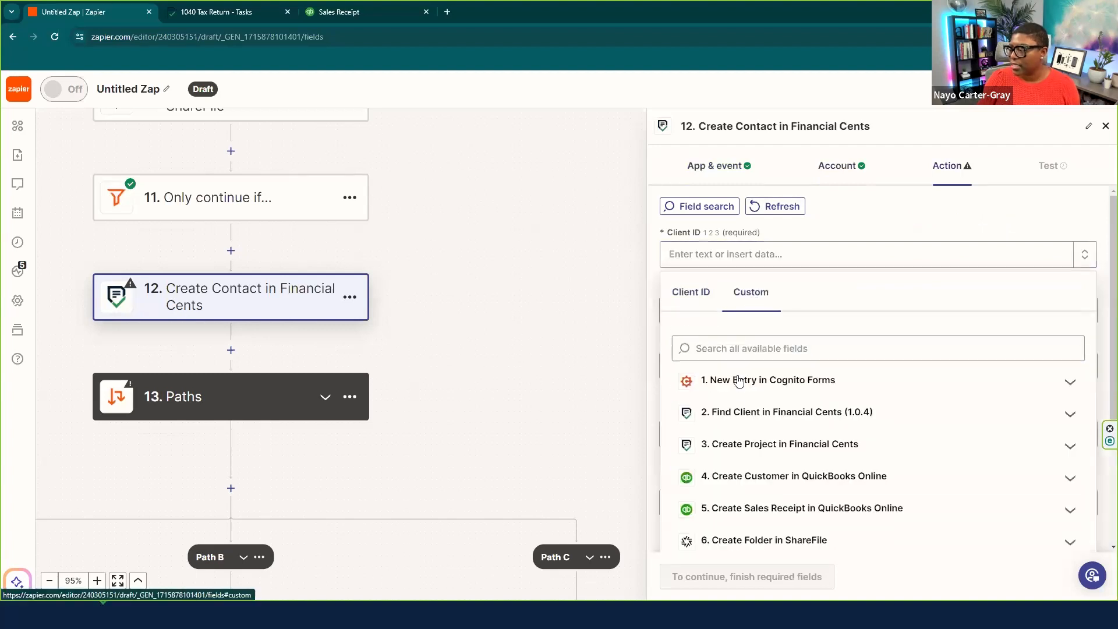
left_click(800, 414)
left_click(757, 492)
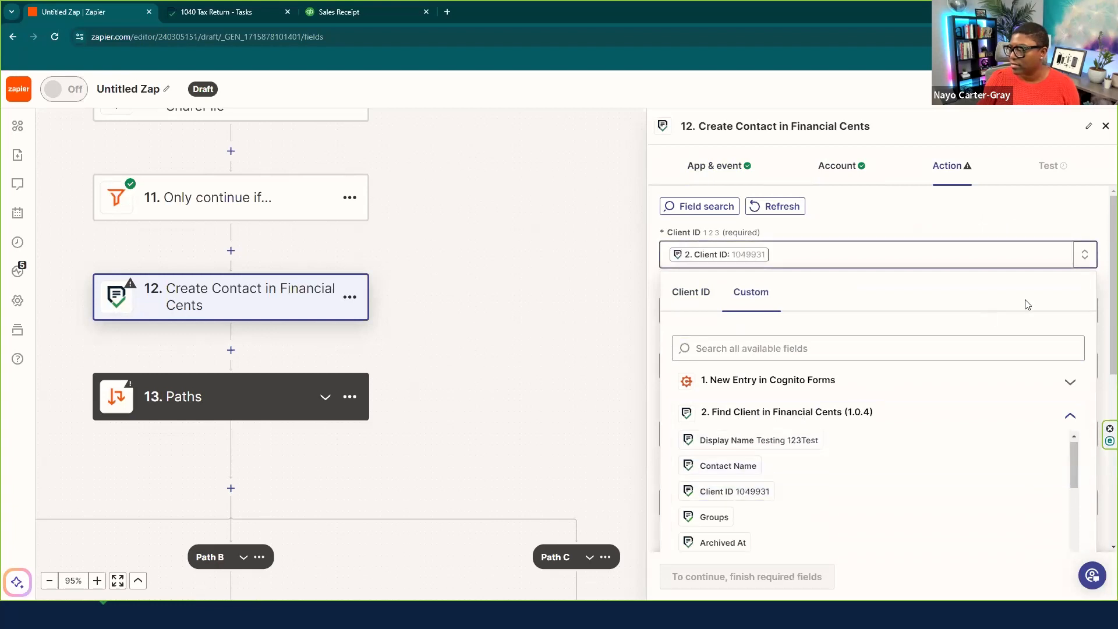
left_click(1102, 284)
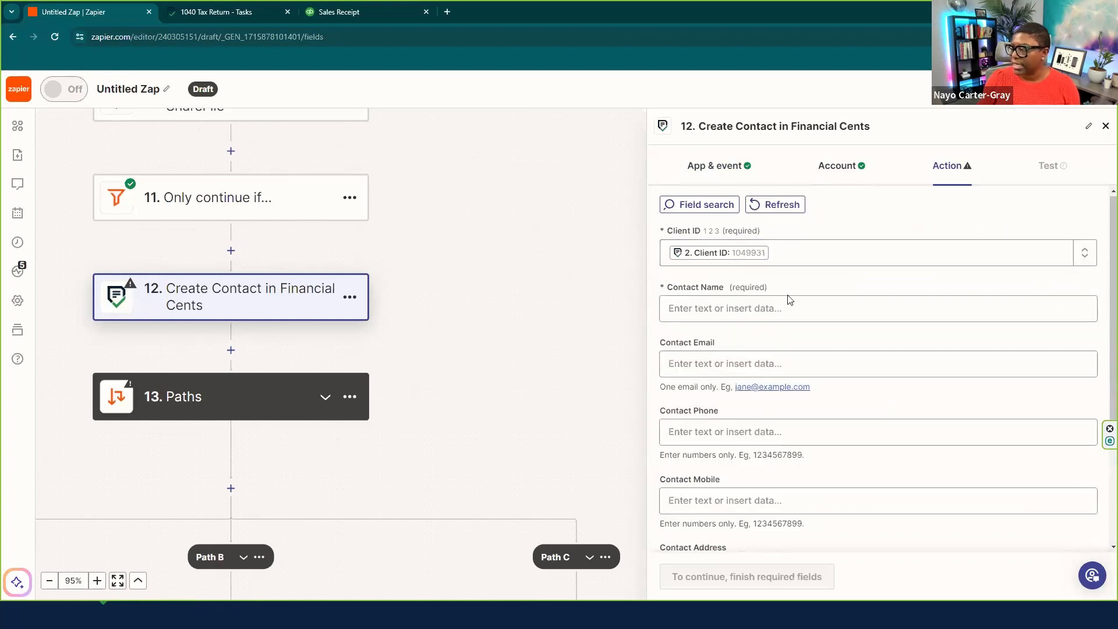
- Fill Contact Name with the Cognito Forms Spouse Name field
left_click(738, 308)
left_click(733, 412)
left_click(744, 378)
type("spouse")
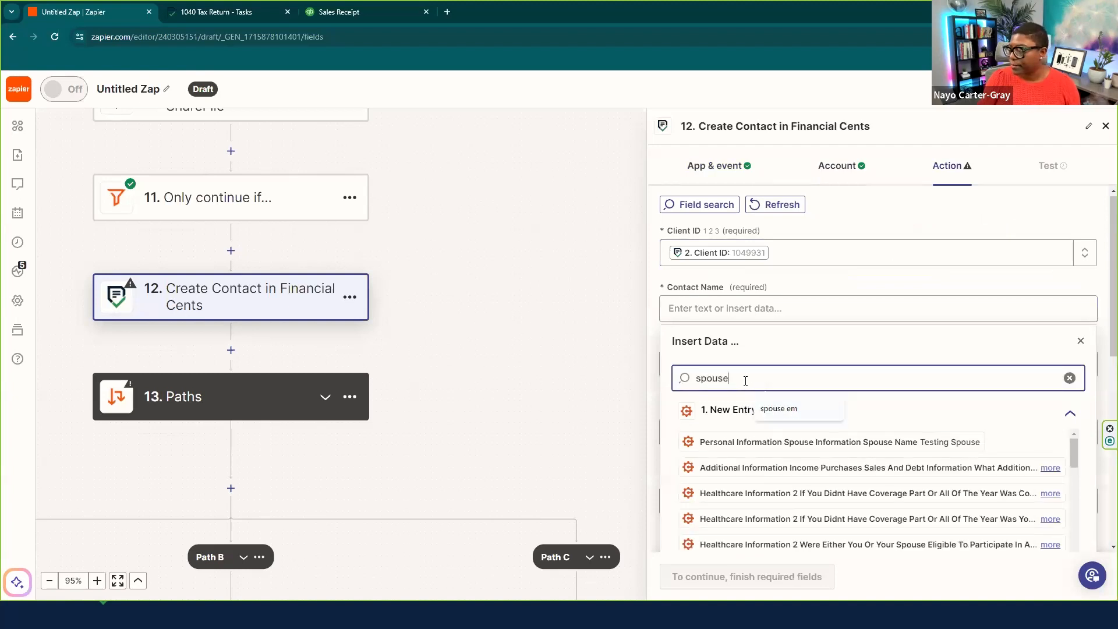
left_click(1048, 442)
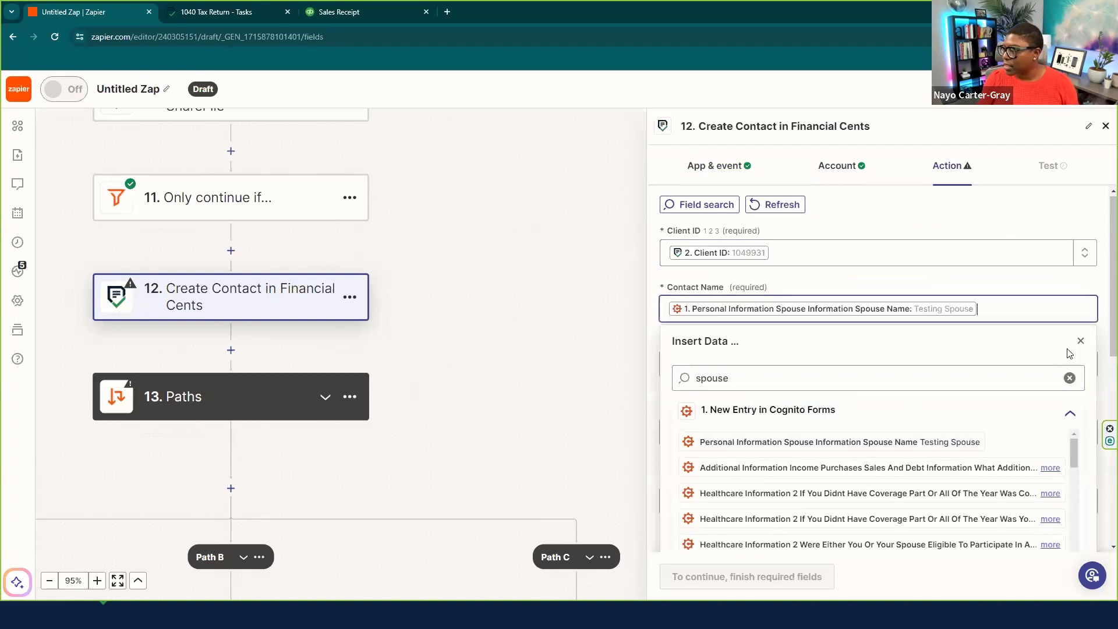
left_click(1102, 334)
- Fill Contact Email with the Spouse Email field, then run the step's test to Financial Cents
left_click(723, 365)
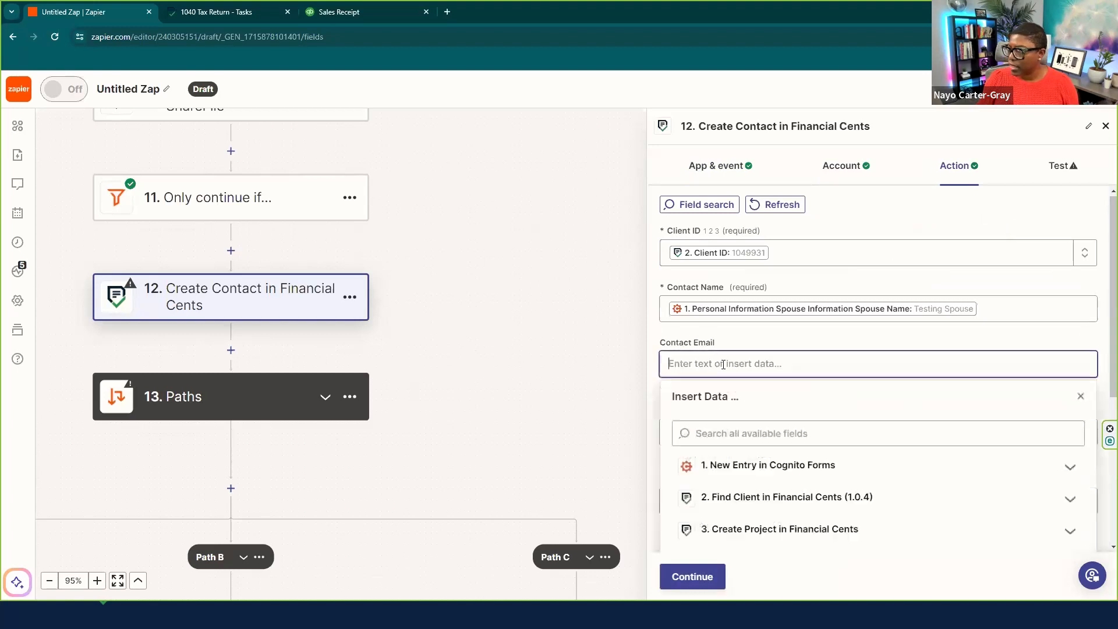
left_click(718, 434)
type("spo")
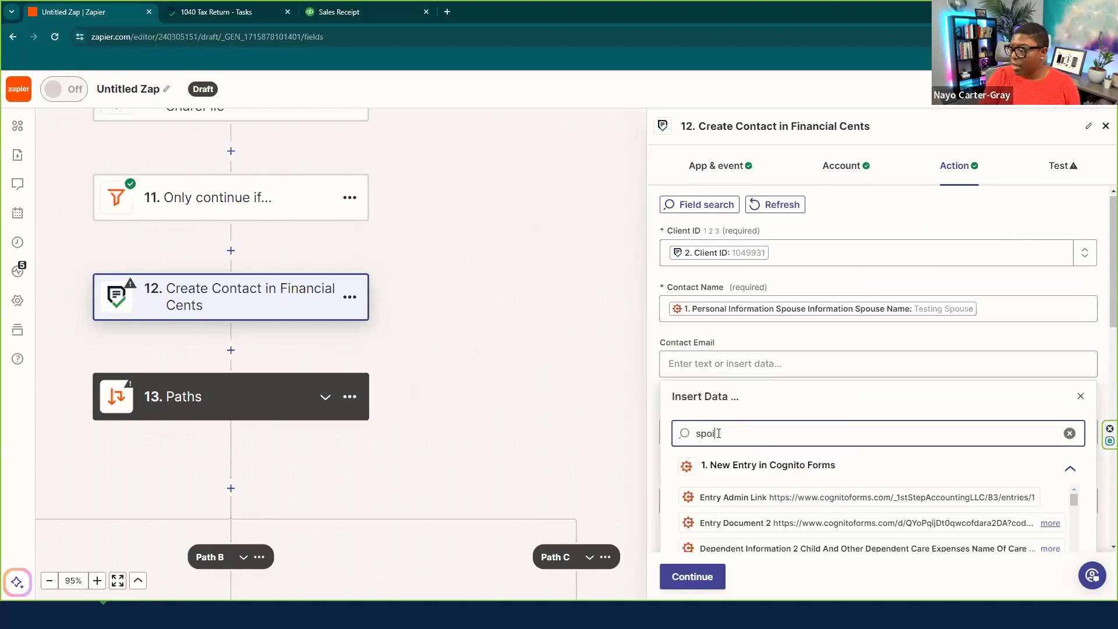
type("use")
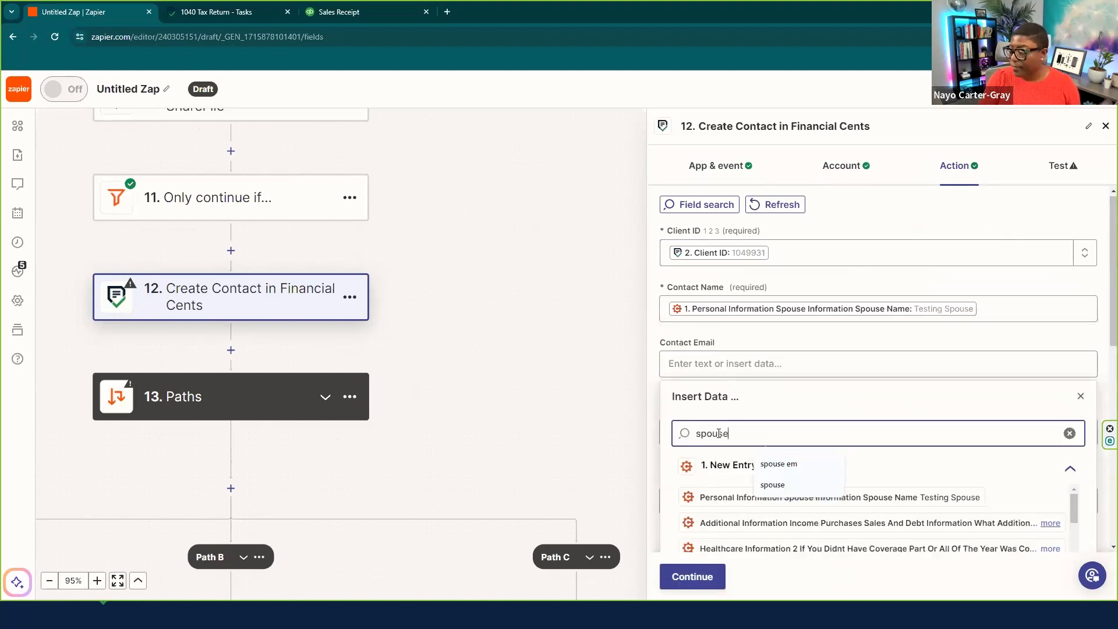
scroll(1022, 499, "down", 2)
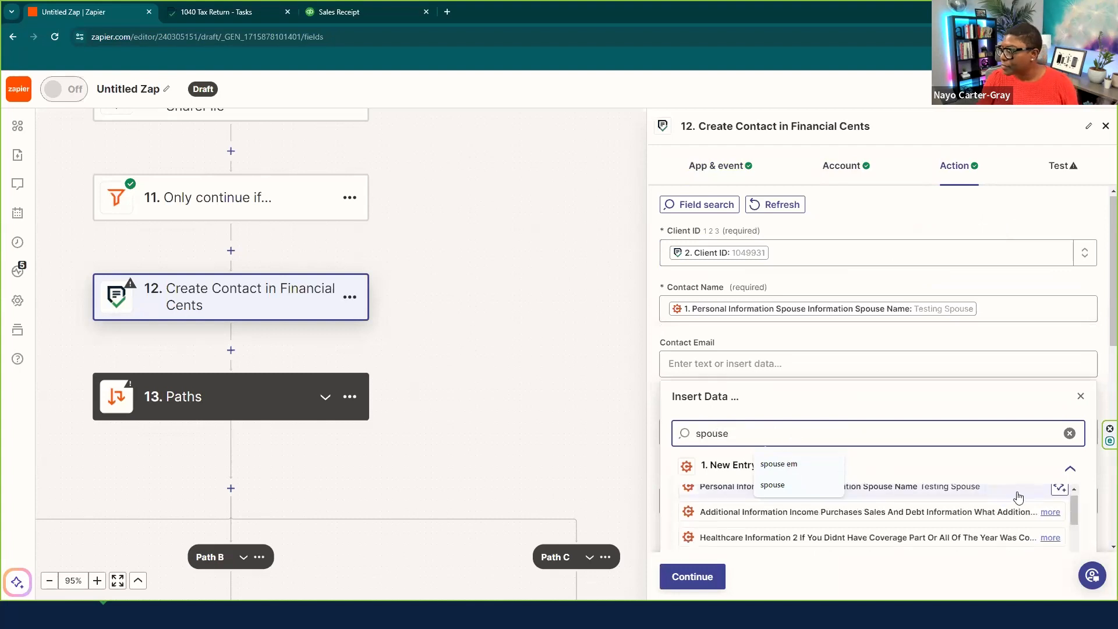
scroll(1101, 271, "up", 1)
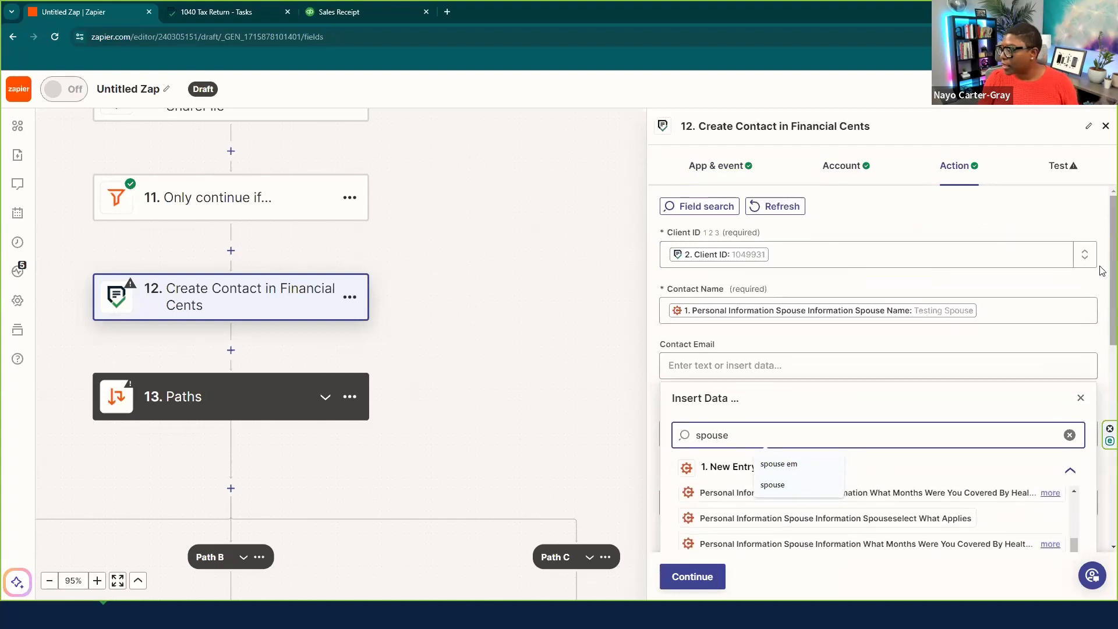
left_click_drag(1101, 277, 1100, 360)
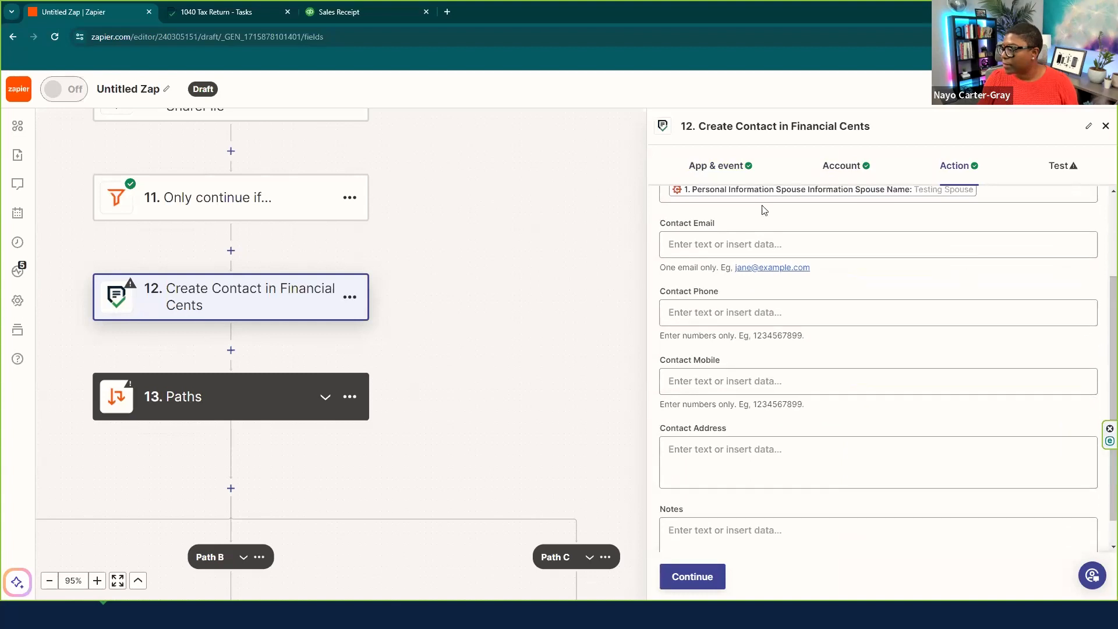
left_click(682, 249)
left_click(724, 345)
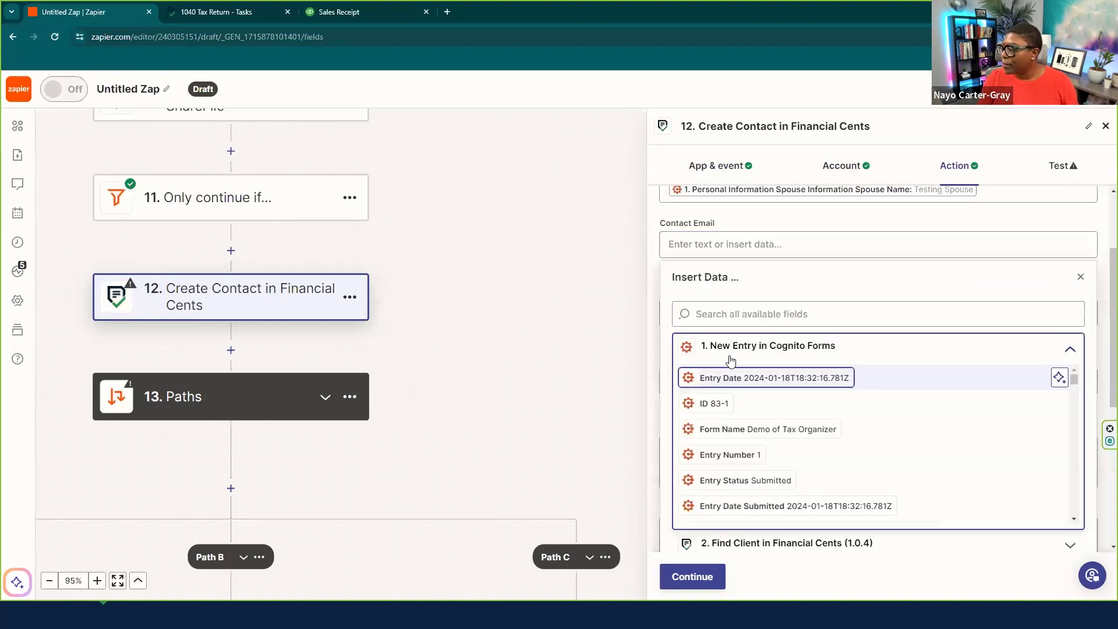
left_click(725, 315)
type("spuse")
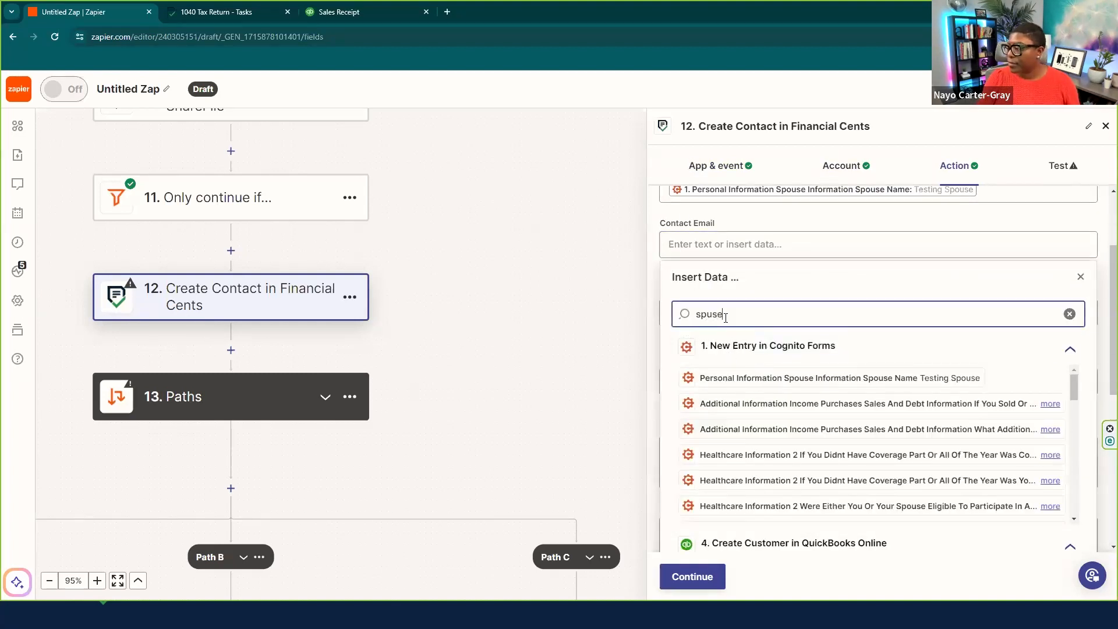
scroll(832, 442, "down", 3)
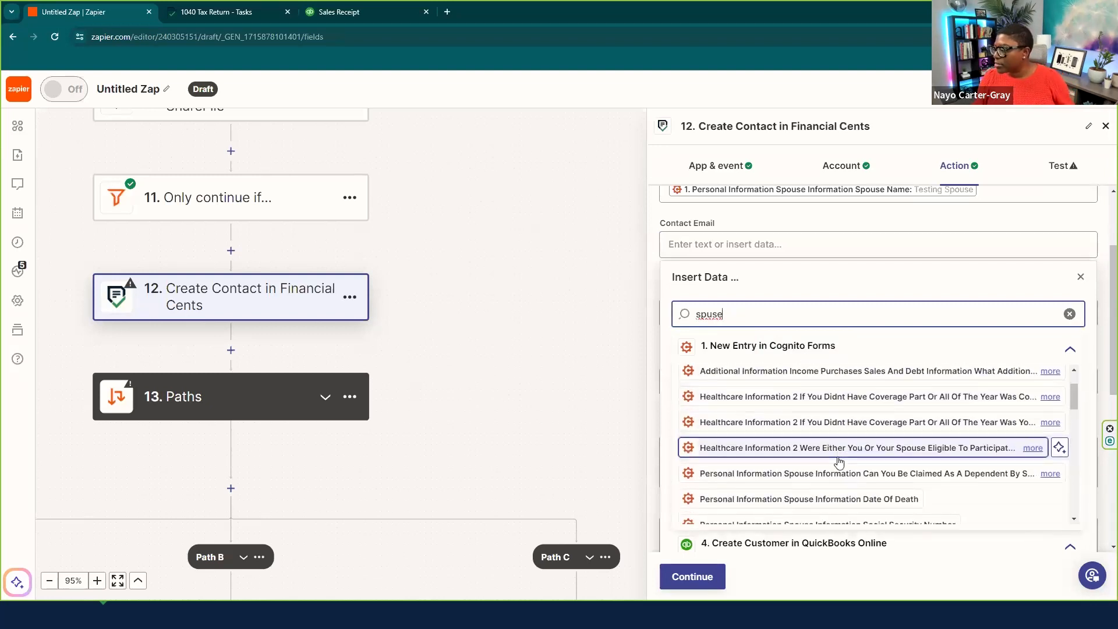
scroll(838, 462, "down", 4)
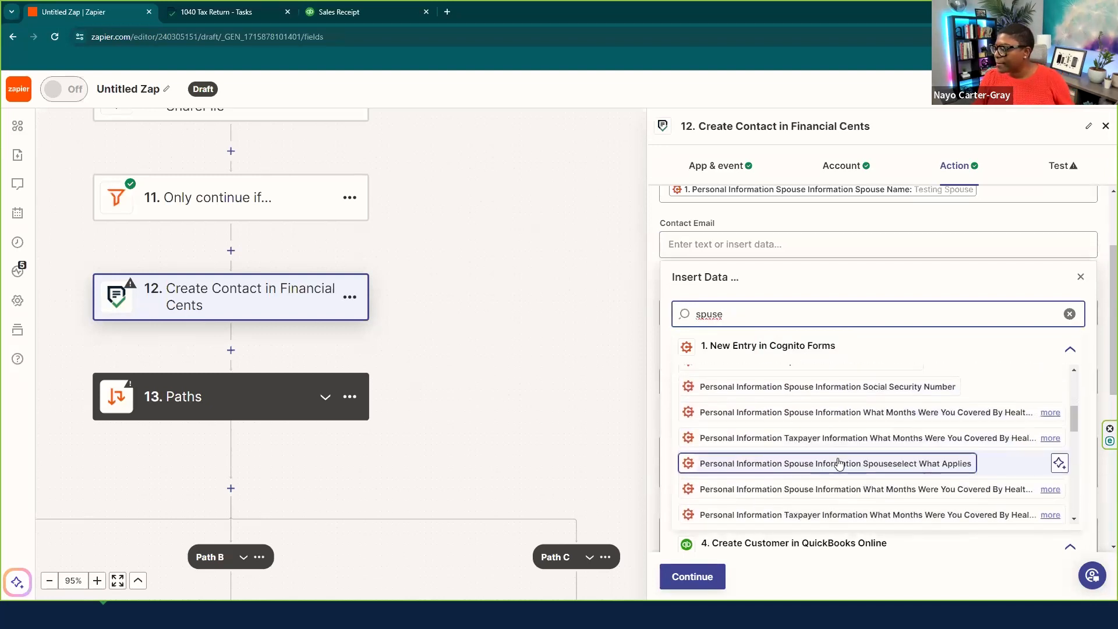
scroll(839, 462, "down", 6)
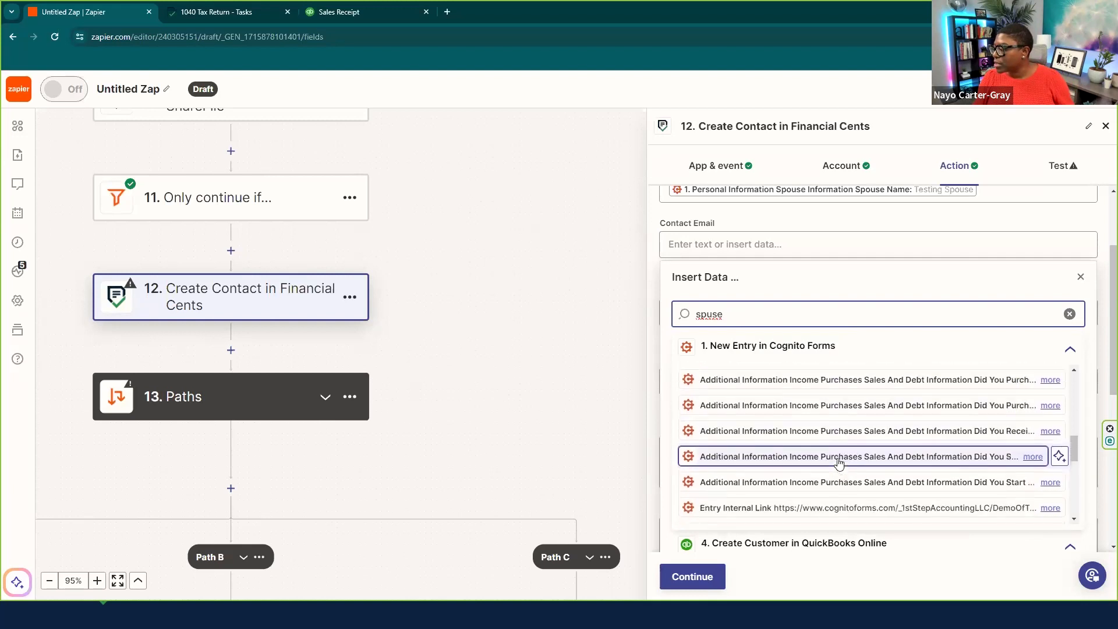
scroll(838, 462, "down", 6)
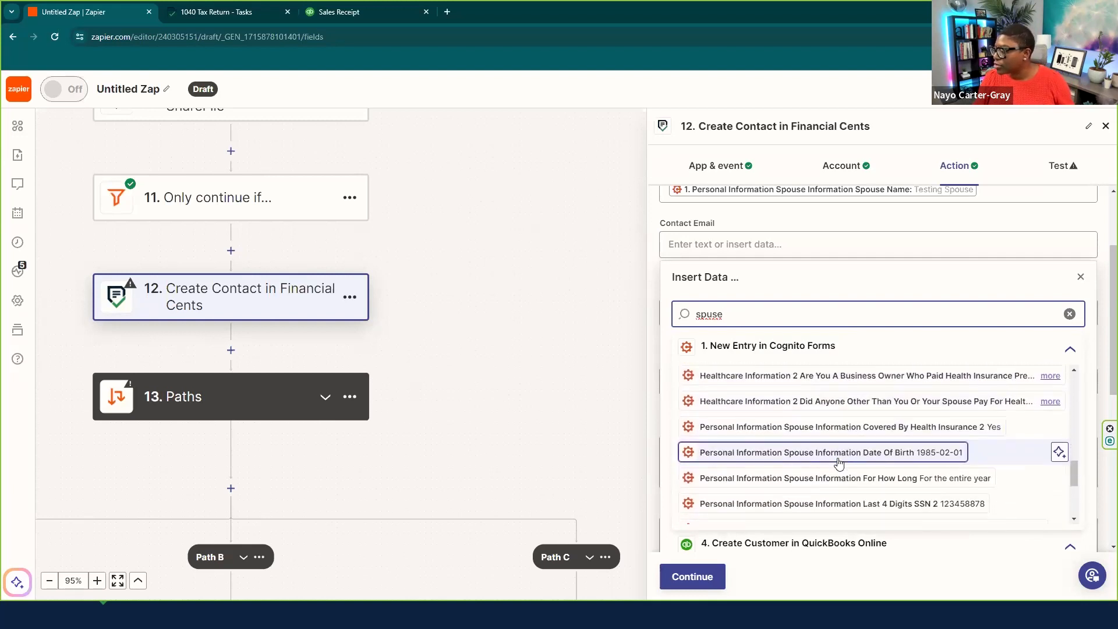
scroll(838, 462, "down", 2)
left_click(838, 462)
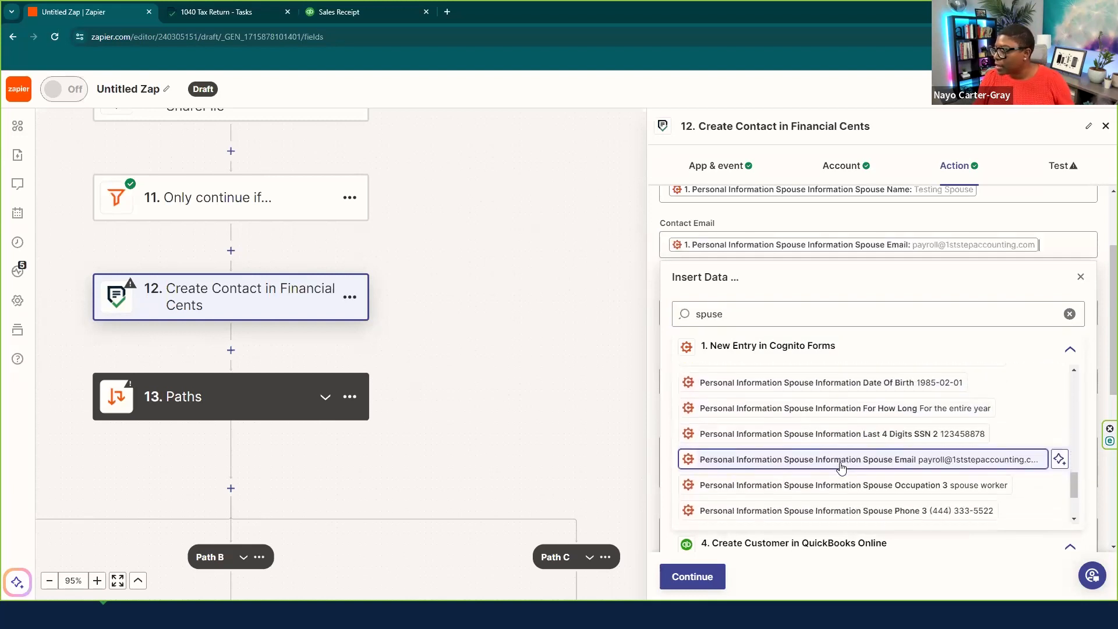
left_click(1083, 288)
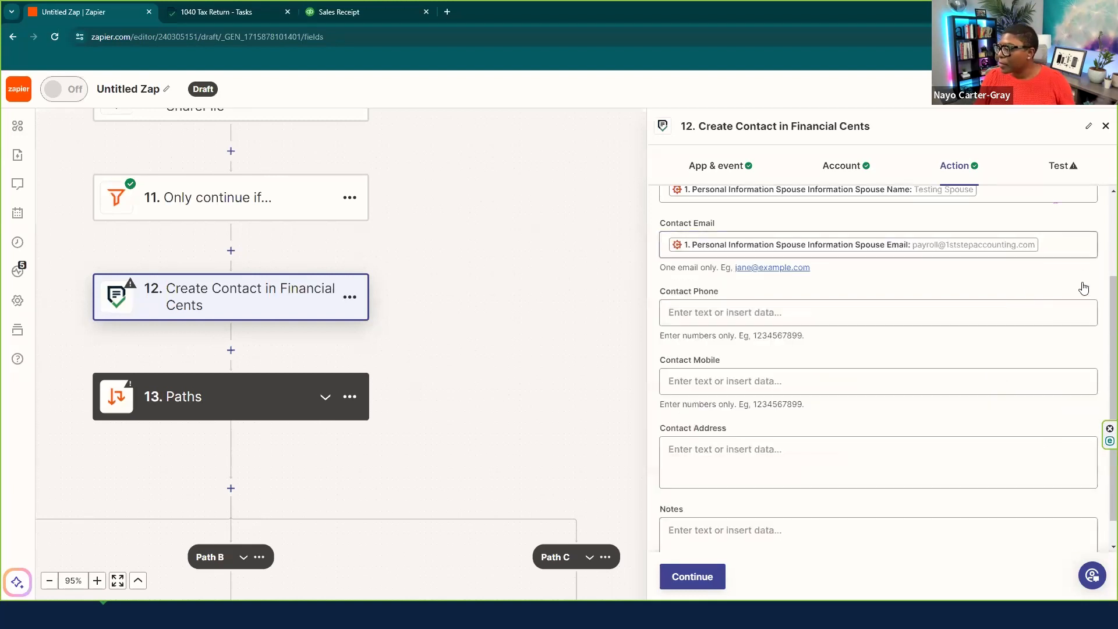
left_click(714, 578)
left_click(784, 580)
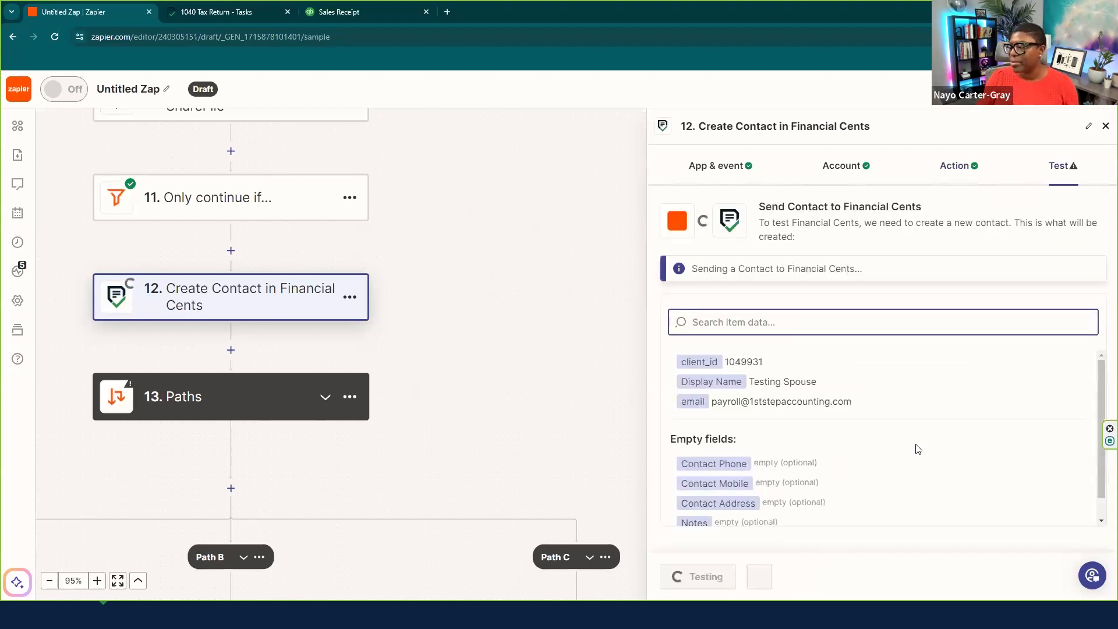
- In the Financial Cents tab, open the test client's dashboard to see the new spouse contact
left_click(206, 18)
left_click(276, 125)
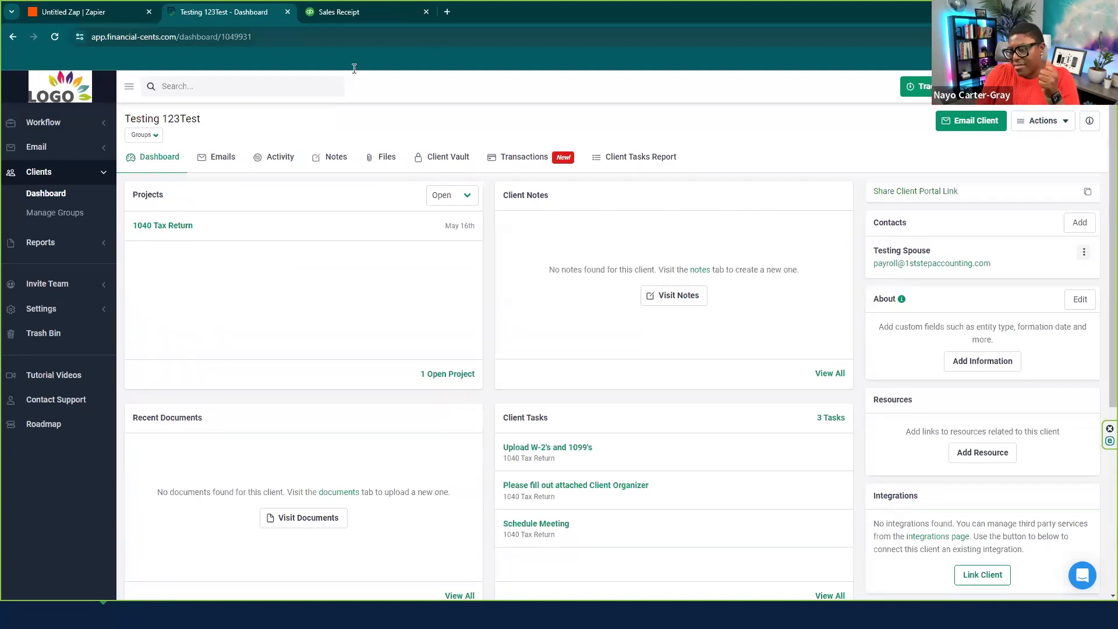
- Show the 1040 Tax Return project's Client Tasks notification settings, then return to the slideshow
left_click(174, 233)
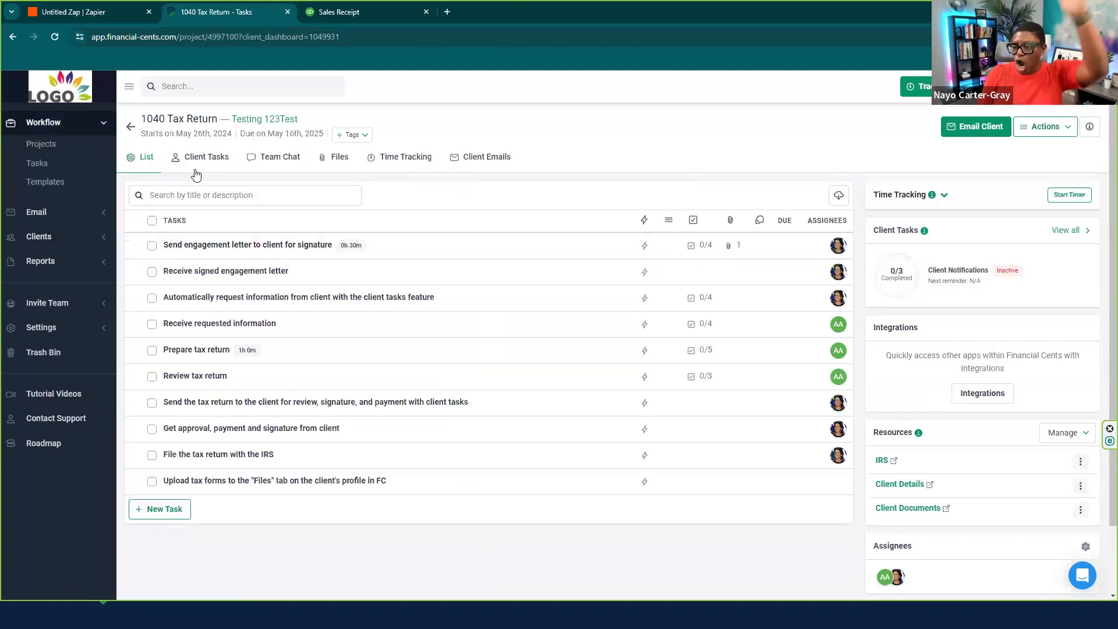
left_click(203, 162)
left_click(311, 198)
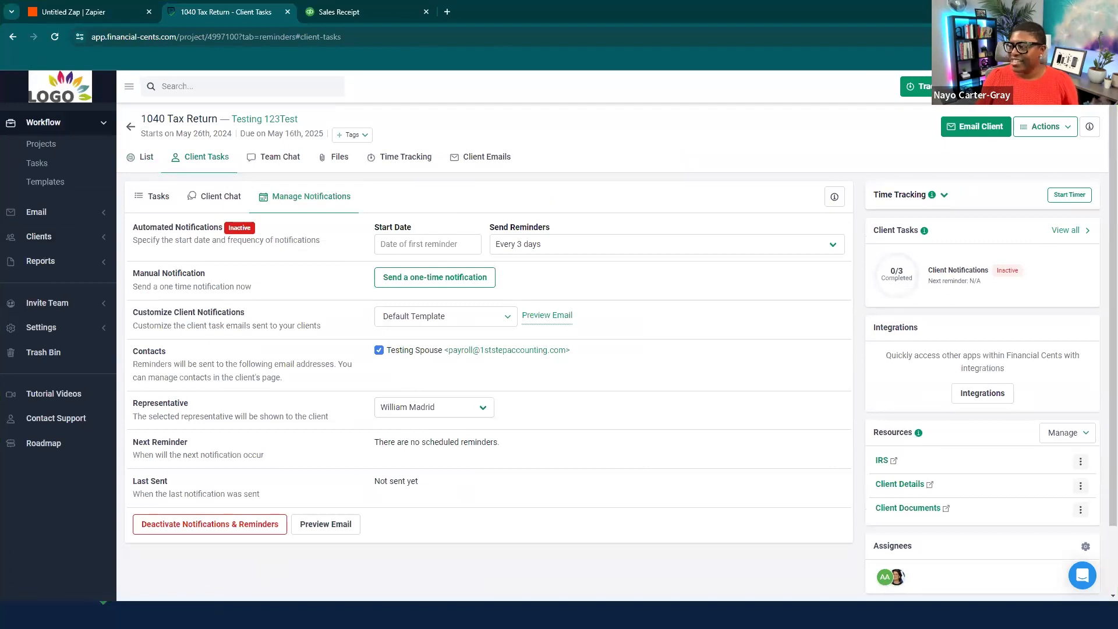
key("alt+Tab")
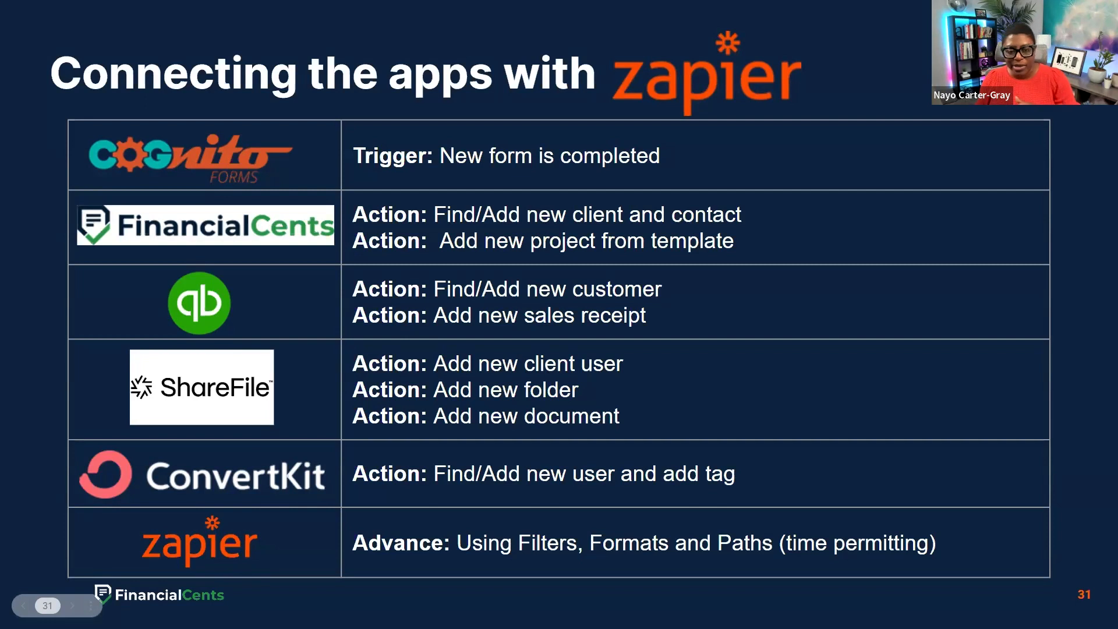
- Advance two slides, through 'Live Demo', to slide 33 'Start a free 14-day Trial'
key("Right")
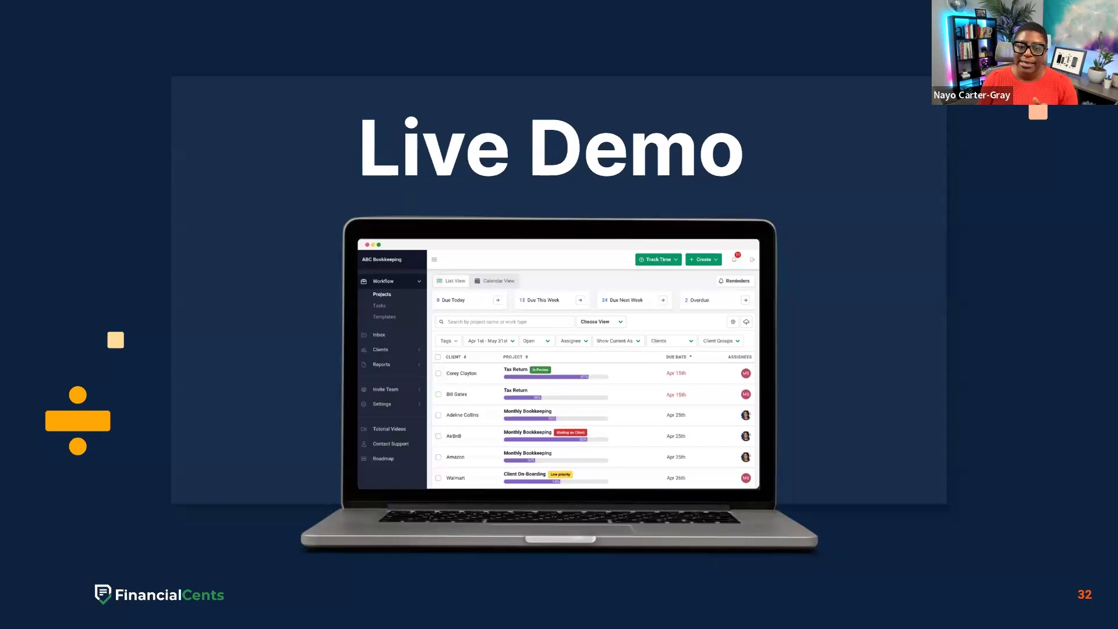
key("Right")
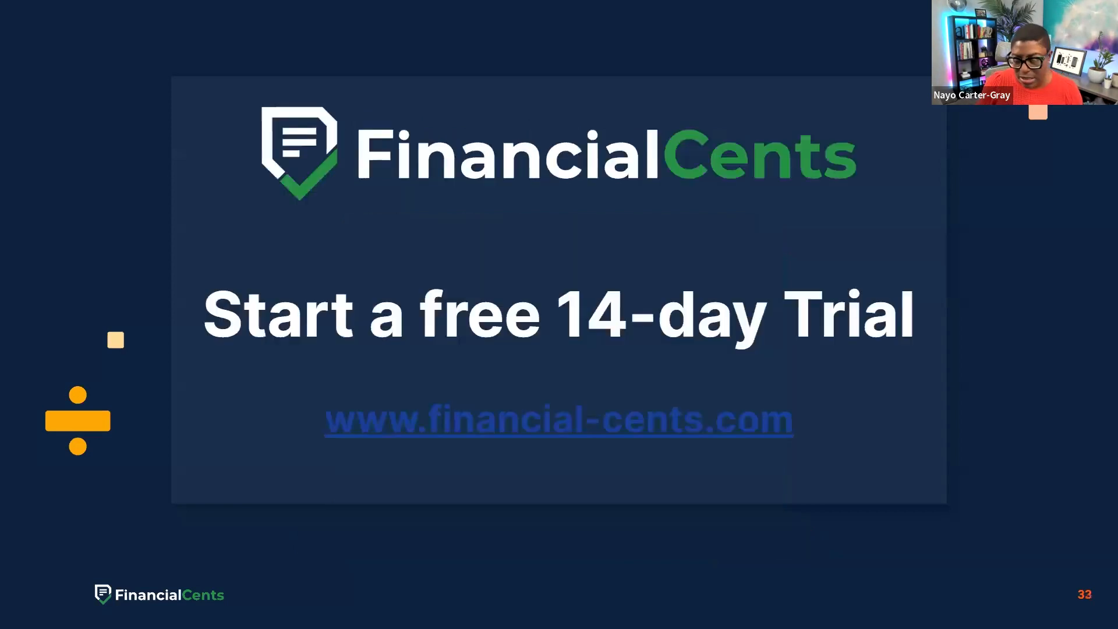